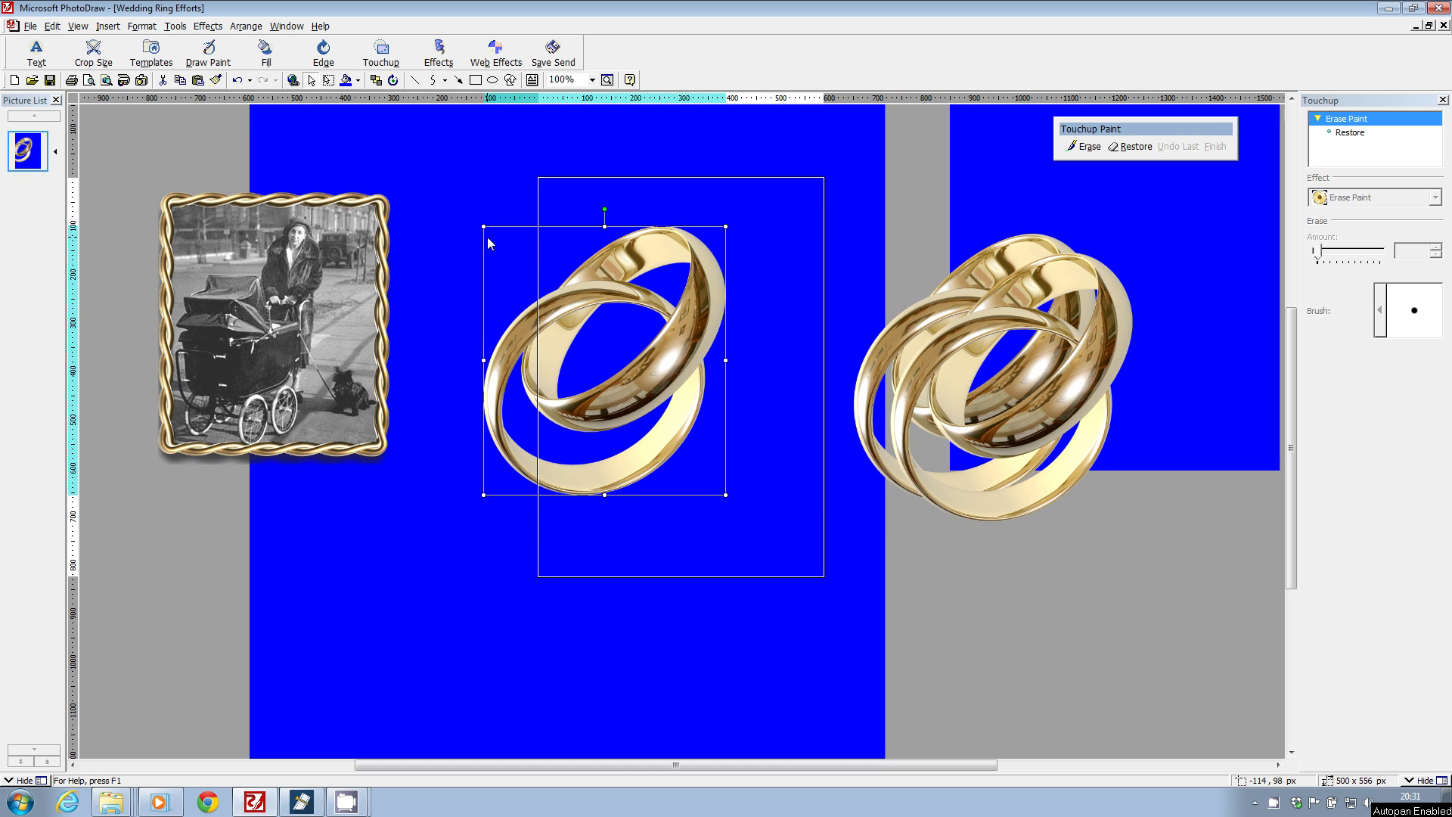
# - Erase the upper ring's band across the lower ring's opening in the middle copy, using Touchup Erase with a large hard round brush
pyautogui.click(381, 52)
pyautogui.click(333, 313)
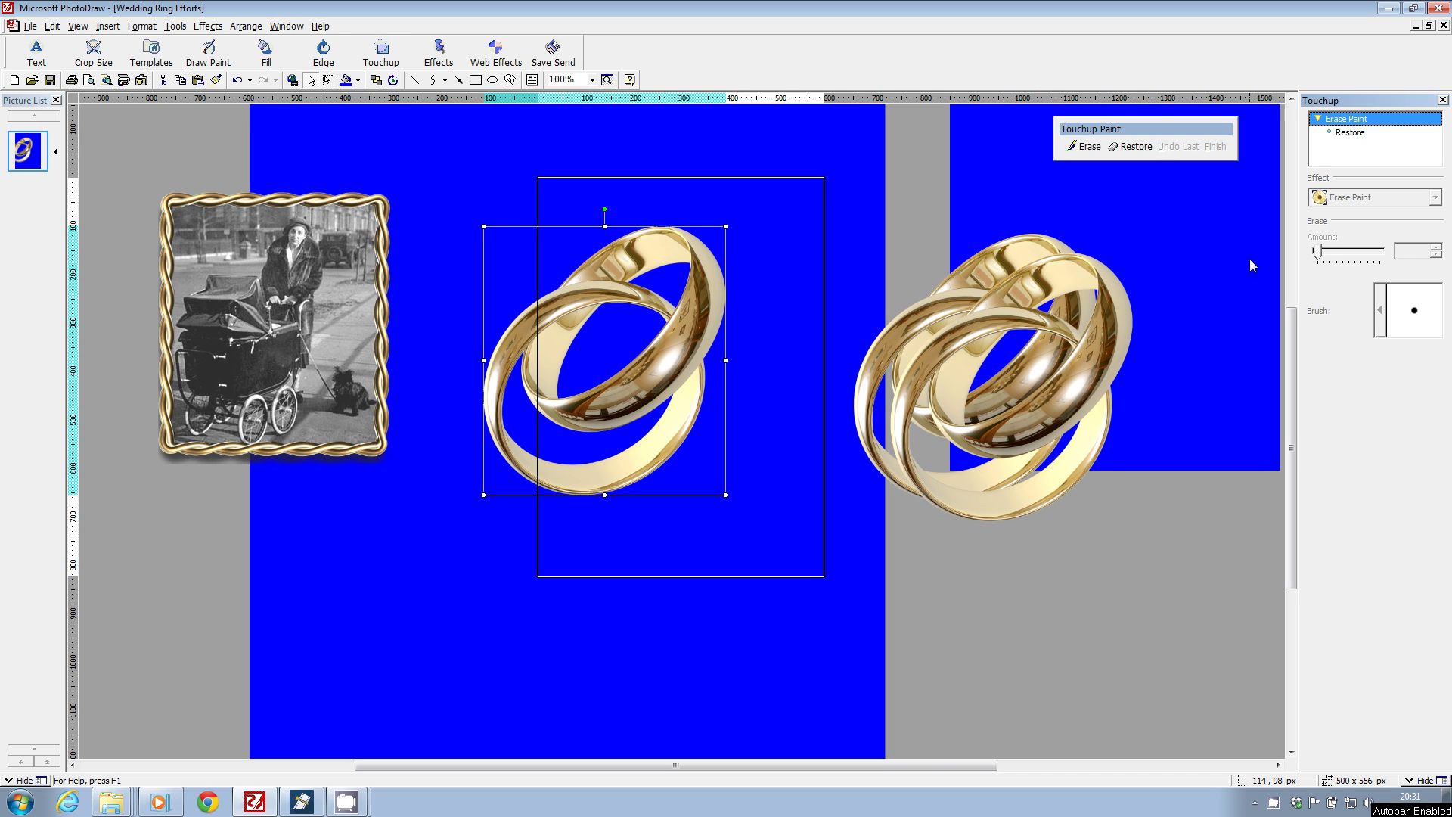
pyautogui.click(1089, 145)
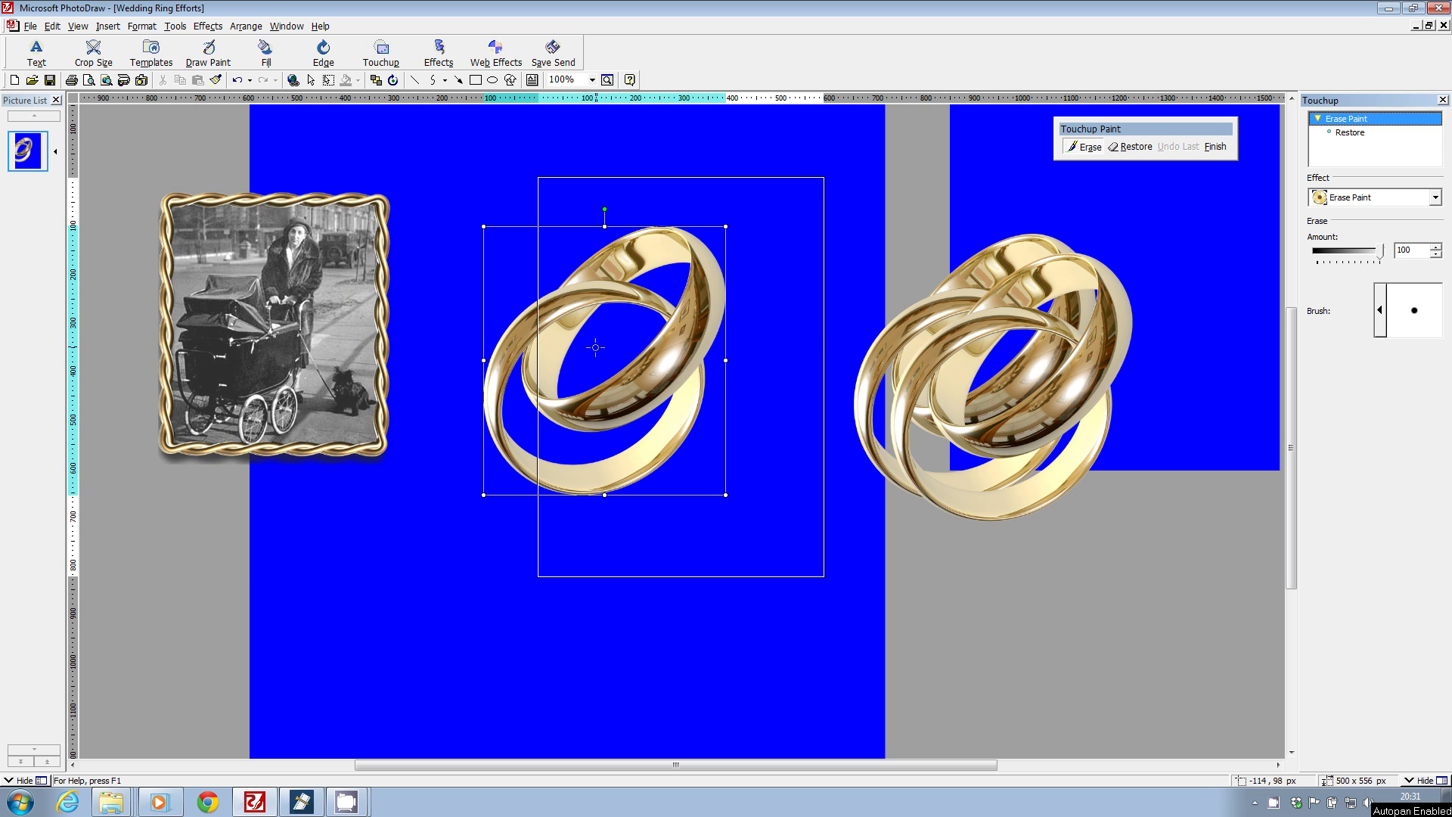
pyautogui.click(1381, 310)
pyautogui.click(1329, 249)
pyautogui.moveTo(620, 360)
pyautogui.mouseDown()
pyautogui.moveTo(621, 400)
pyautogui.moveTo(652, 329)
pyautogui.mouseUp()
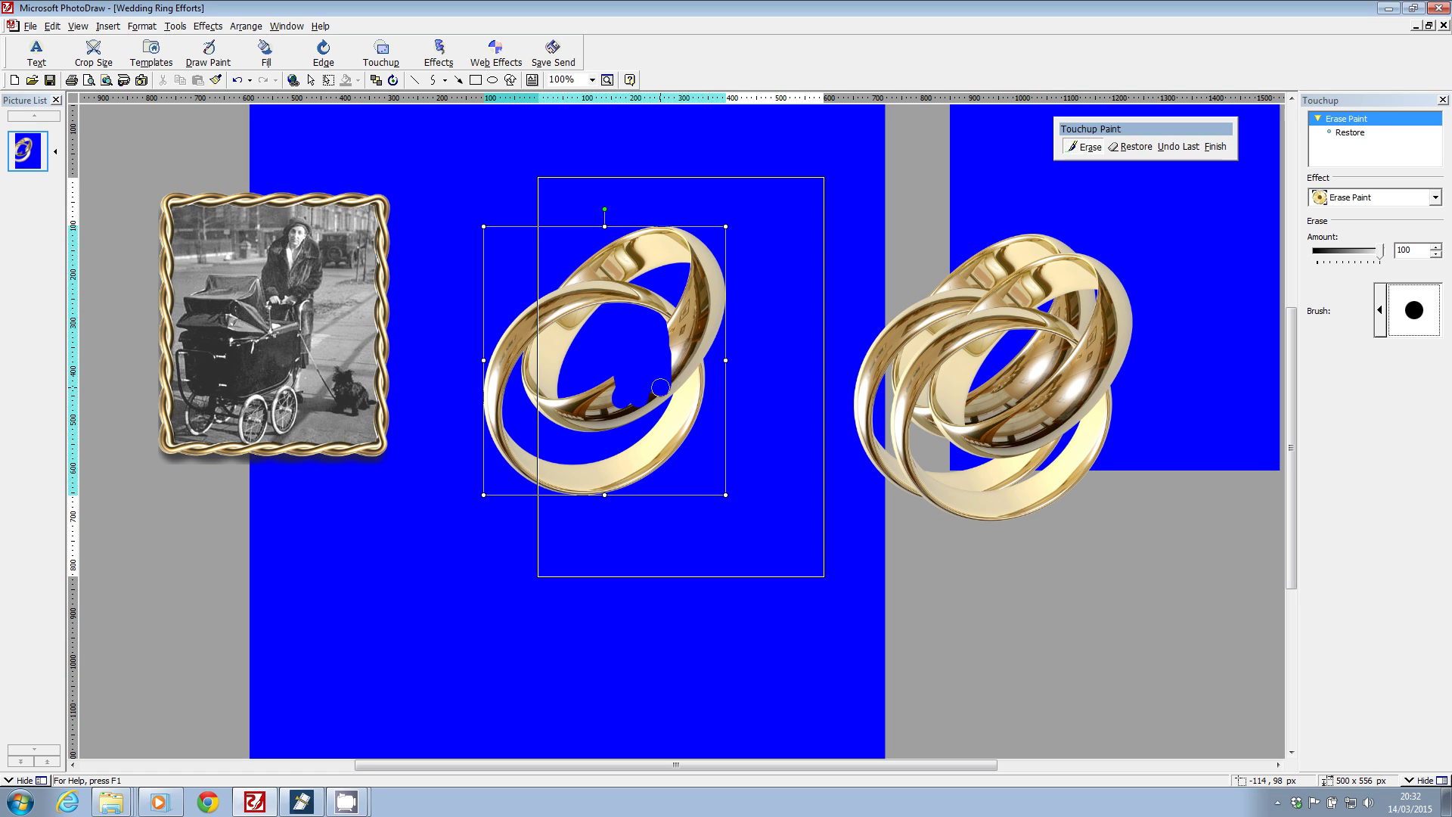
pyautogui.moveTo(651, 405)
pyautogui.mouseDown()
pyautogui.moveTo(566, 415)
pyautogui.moveTo(558, 381)
pyautogui.moveTo(547, 409)
pyautogui.moveTo(561, 429)
pyautogui.moveTo(565, 352)
pyautogui.moveTo(545, 376)
pyautogui.moveTo(596, 324)
pyautogui.mouseUp()
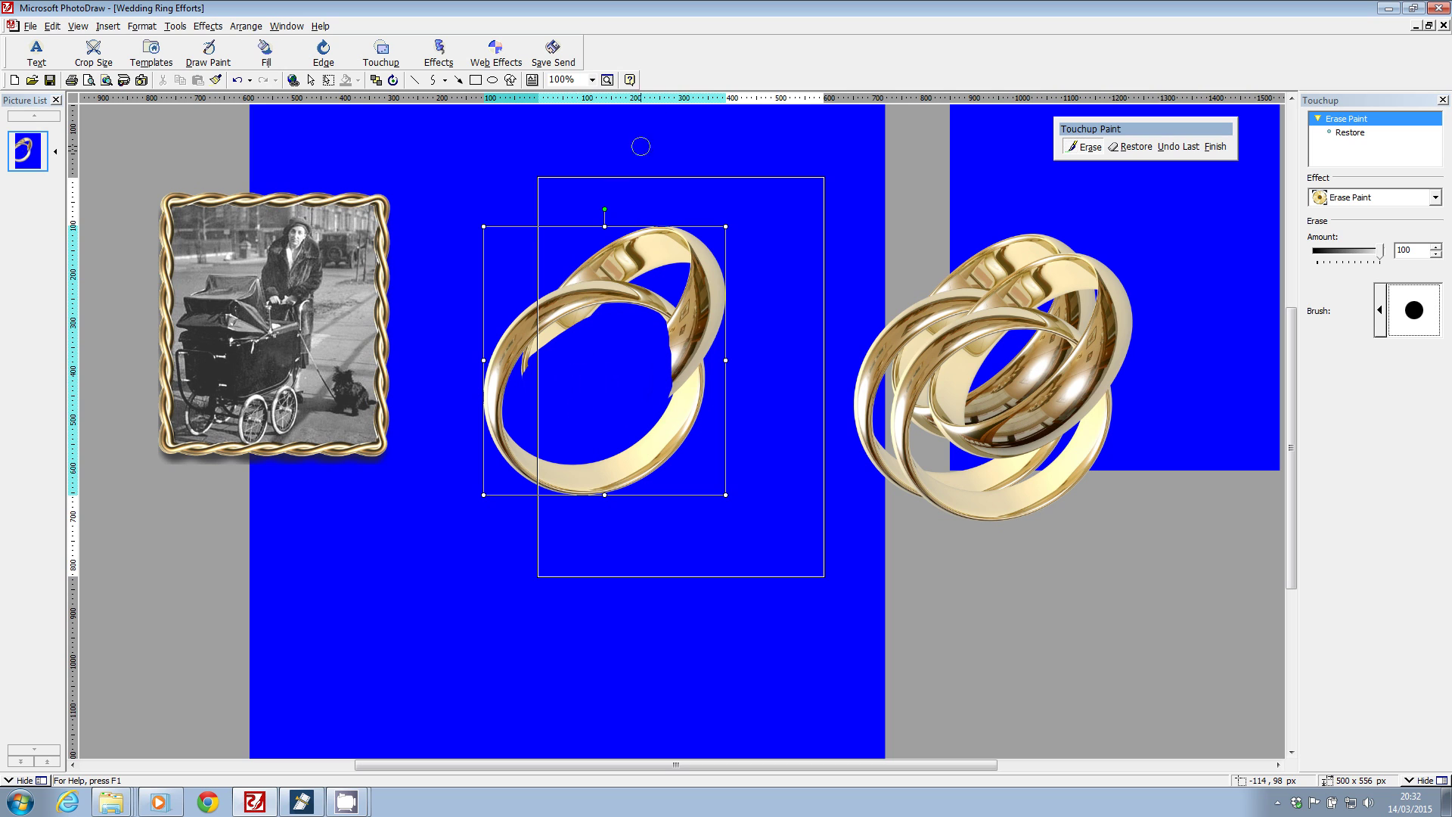
# - Erase the upper ring's leftovers along the inner edge of the lower ring
pyautogui.click(593, 81)
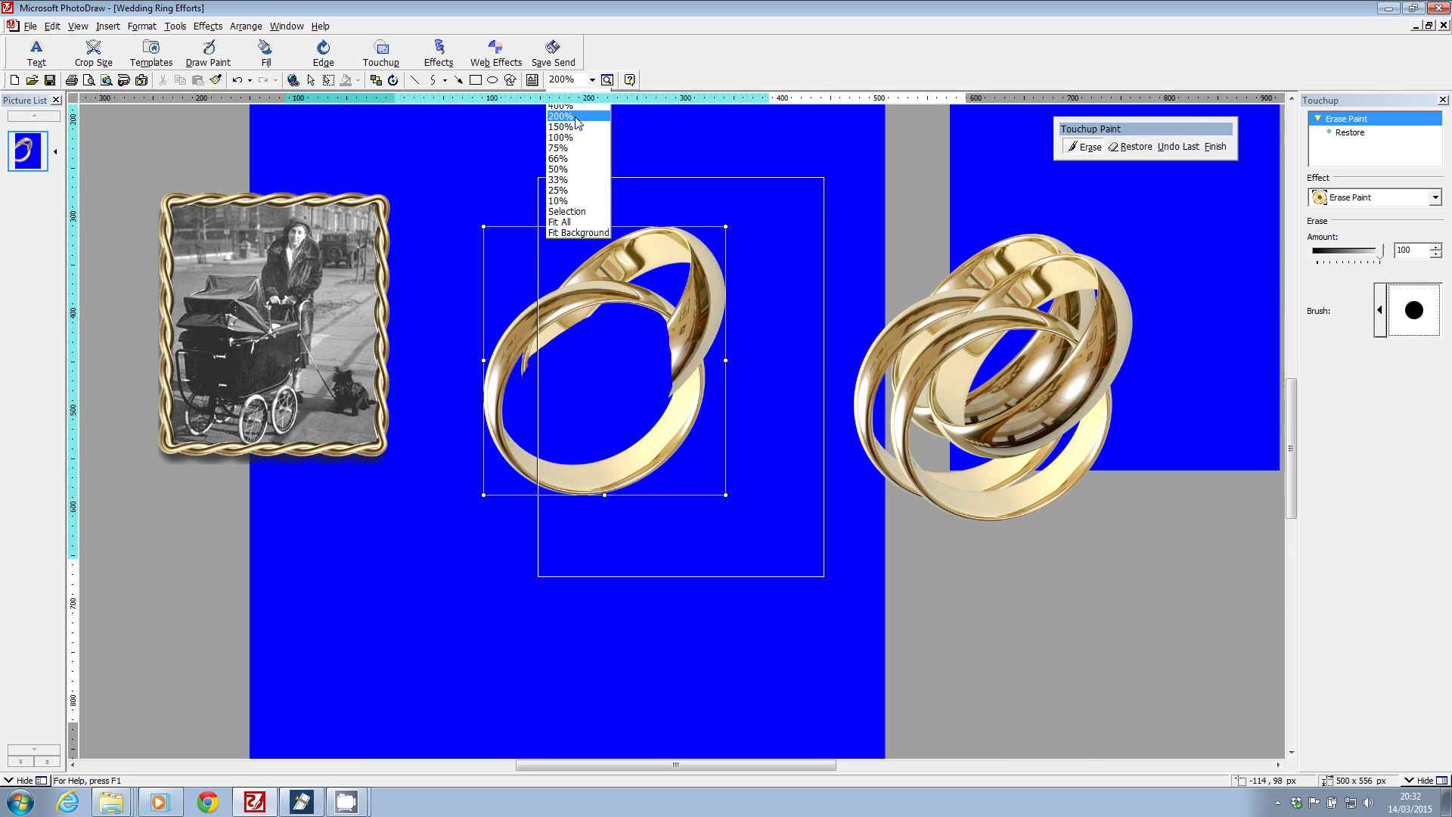
pyautogui.click(579, 118)
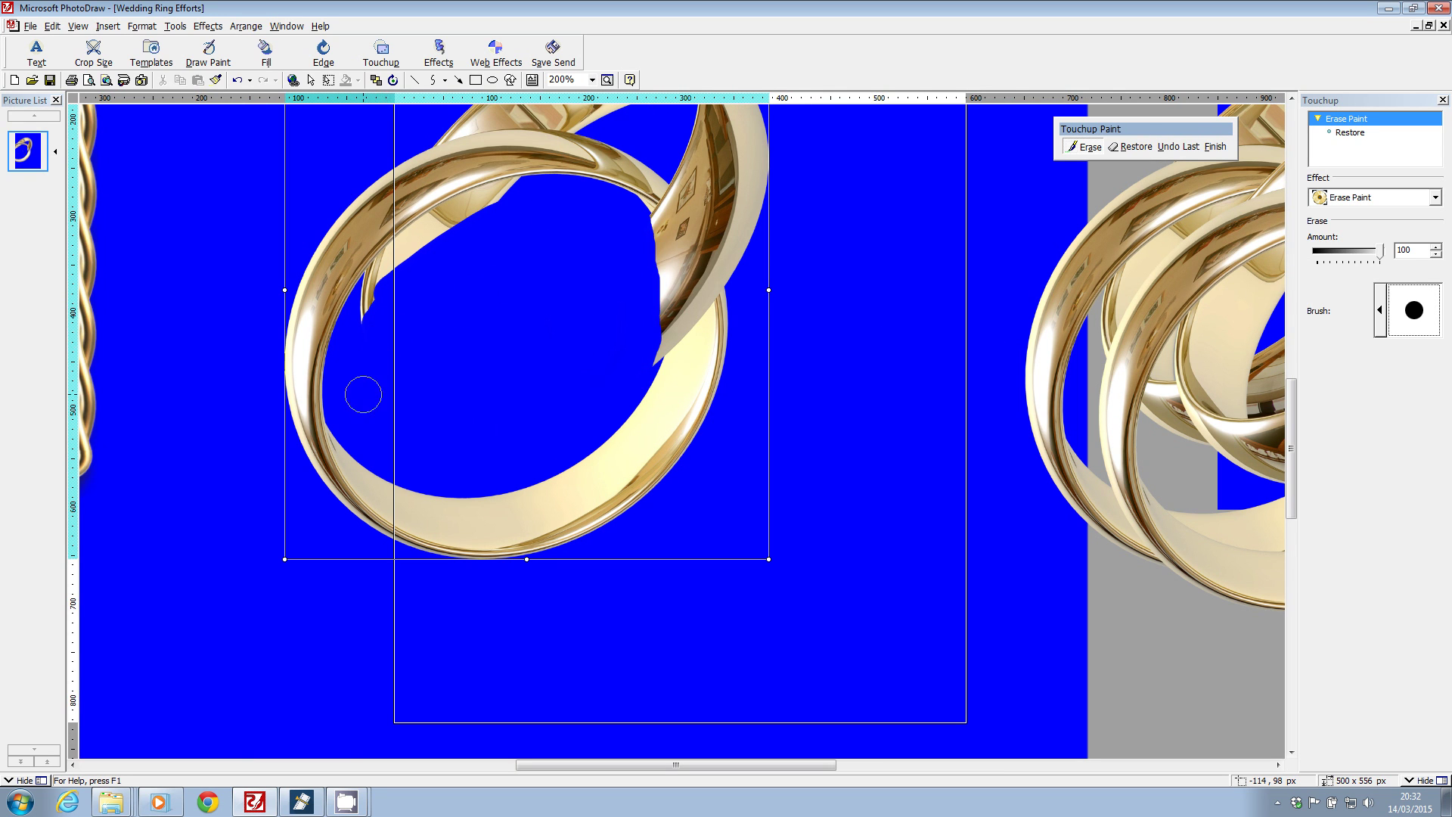
pyautogui.moveTo(359, 376)
pyautogui.mouseDown()
pyautogui.moveTo(373, 298)
pyautogui.moveTo(406, 259)
pyautogui.moveTo(473, 220)
pyautogui.moveTo(541, 211)
pyautogui.mouseUp()
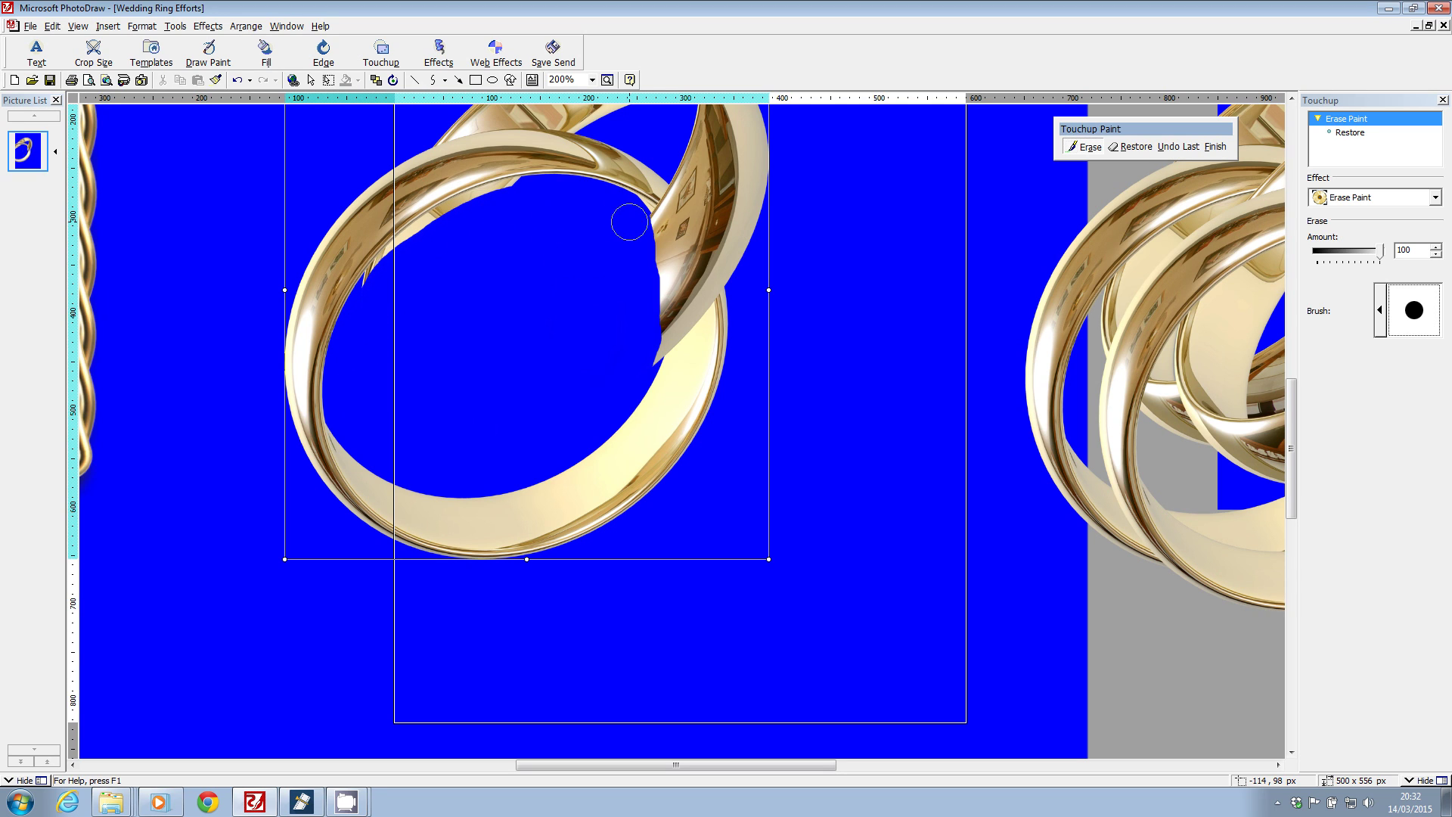
pyautogui.moveTo(632, 220)
pyautogui.mouseDown()
pyautogui.moveTo(637, 365)
pyautogui.moveTo(643, 269)
pyautogui.mouseUp()
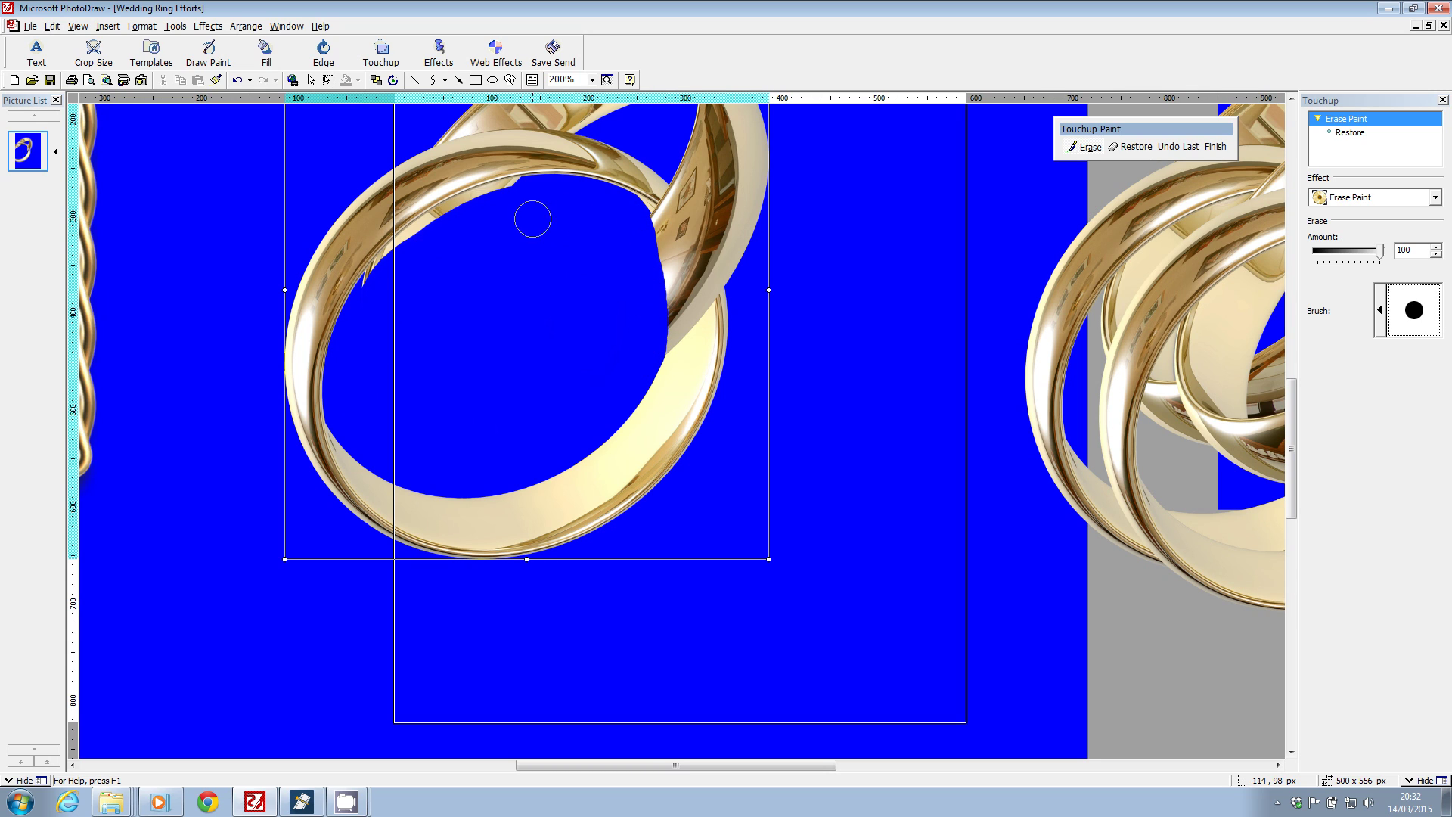
pyautogui.moveTo(373, 333)
pyautogui.mouseDown()
pyautogui.moveTo(393, 270)
pyautogui.moveTo(375, 301)
pyautogui.moveTo(395, 264)
pyautogui.mouseUp()
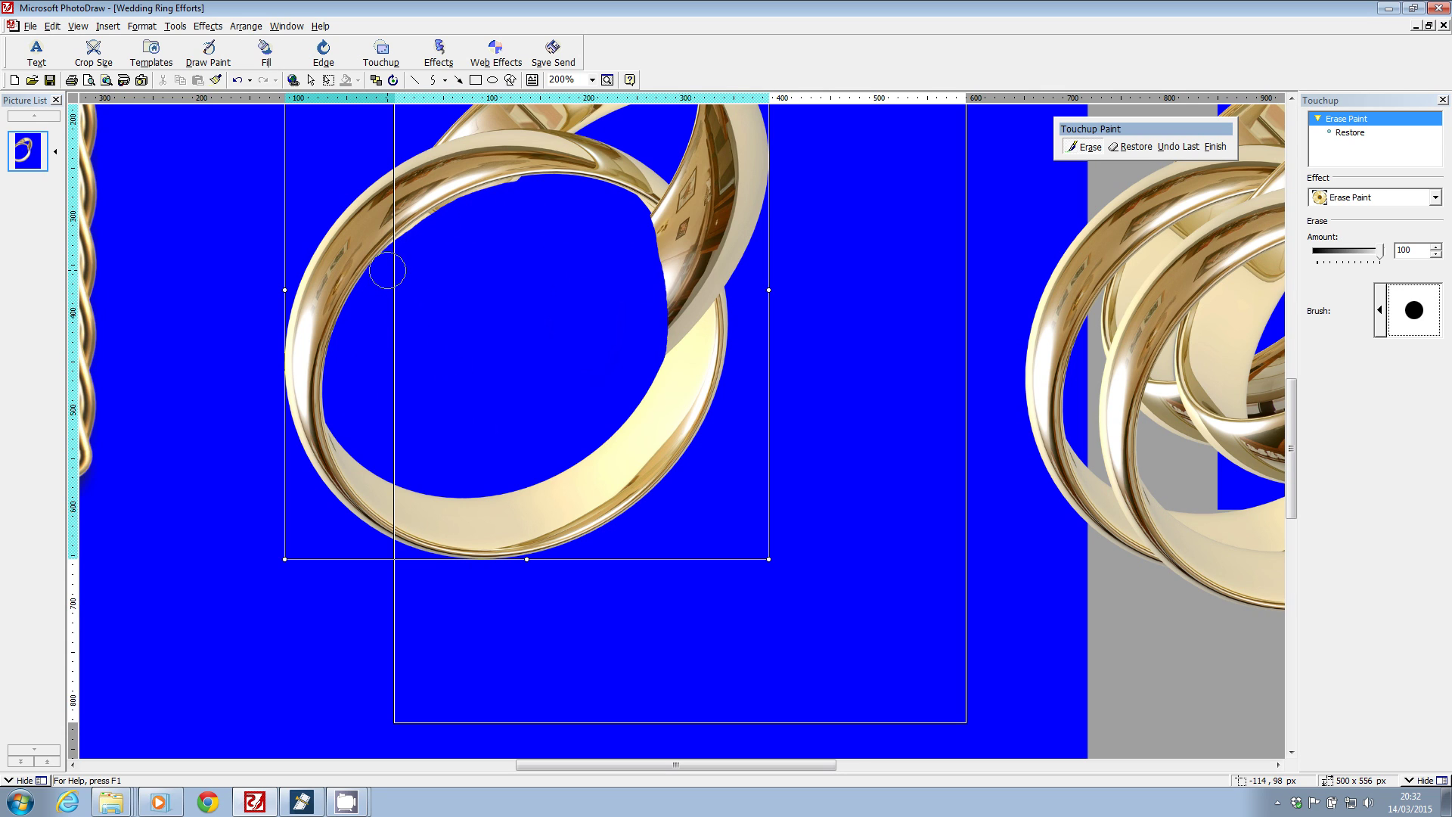
pyautogui.moveTo(411, 247); pyautogui.dragTo(517, 196)
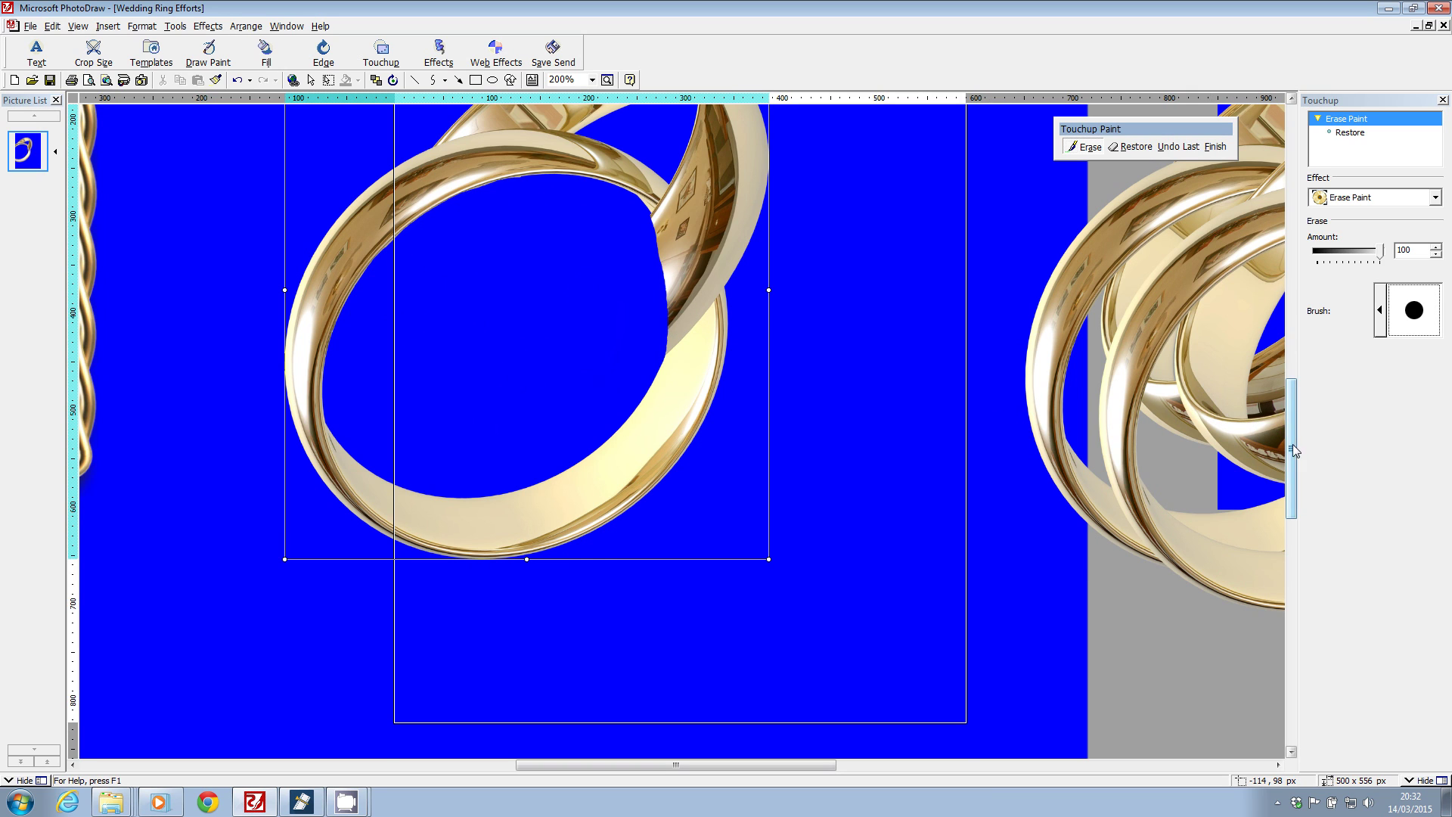
# - Erase the rest of the upper ring beyond the lower ring's outer edge and save the picture
pyautogui.moveTo(1293, 451); pyautogui.dragTo(1293, 420)
pyautogui.moveTo(496, 216)
pyautogui.mouseDown()
pyautogui.moveTo(722, 255)
pyautogui.moveTo(566, 195)
pyautogui.moveTo(608, 172)
pyautogui.moveTo(569, 165)
pyautogui.moveTo(689, 178)
pyautogui.moveTo(740, 268)
pyautogui.moveTo(761, 351)
pyautogui.moveTo(754, 458)
pyautogui.moveTo(724, 363)
pyautogui.moveTo(660, 273)
pyautogui.moveTo(693, 254)
pyautogui.moveTo(727, 290)
pyautogui.moveTo(741, 245)
pyautogui.moveTo(770, 291)
pyautogui.moveTo(690, 217)
pyautogui.mouseUp()
pyautogui.moveTo(551, 212)
pyautogui.mouseDown()
pyautogui.moveTo(505, 226)
pyautogui.moveTo(619, 250)
pyautogui.moveTo(405, 265)
pyautogui.moveTo(518, 241)
pyautogui.moveTo(371, 288)
pyautogui.moveTo(517, 253)
pyautogui.moveTo(605, 259)
pyautogui.moveTo(535, 250)
pyautogui.mouseUp()
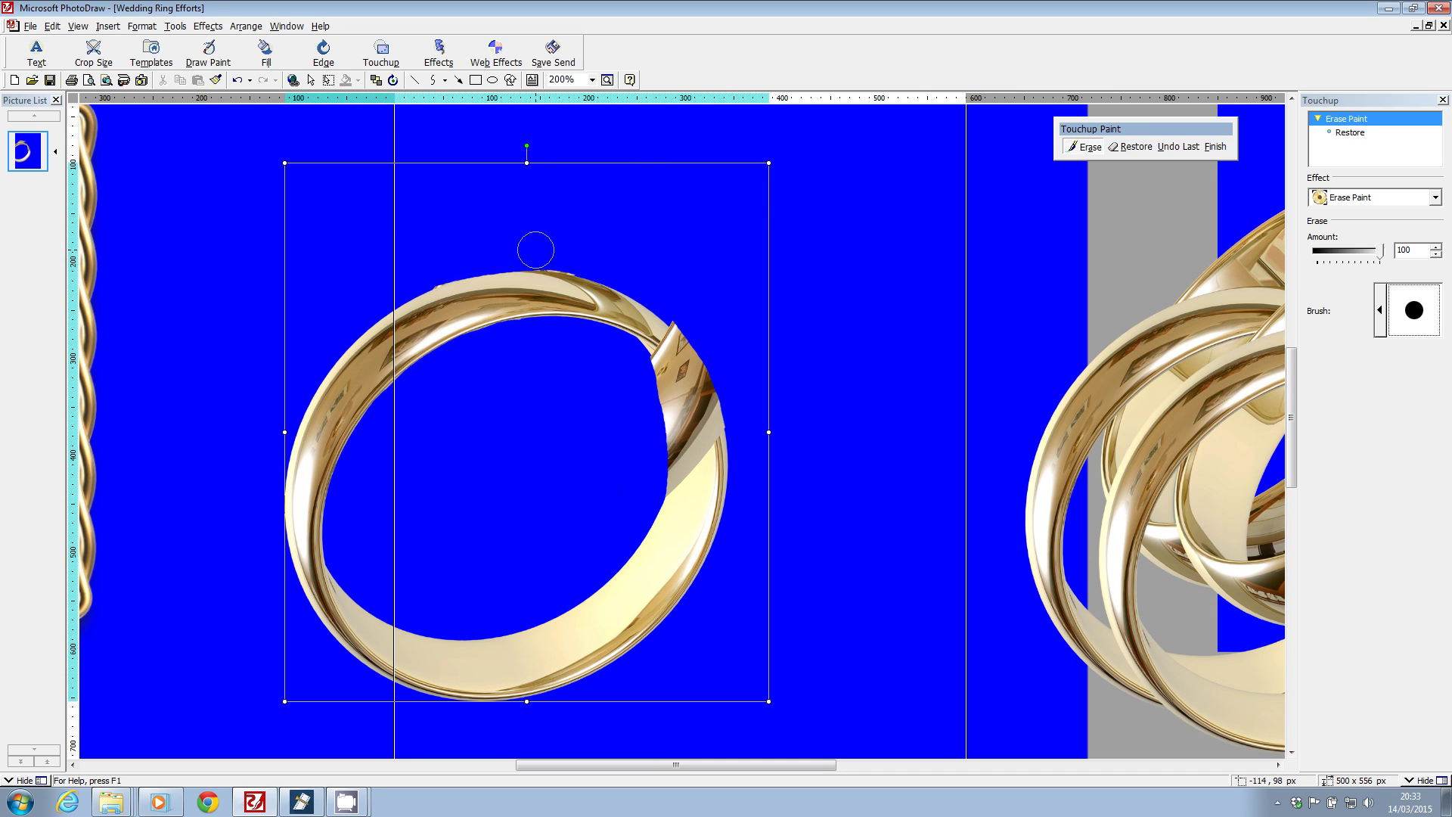
pyautogui.moveTo(413, 276); pyautogui.dragTo(583, 259)
pyautogui.click(30, 27)
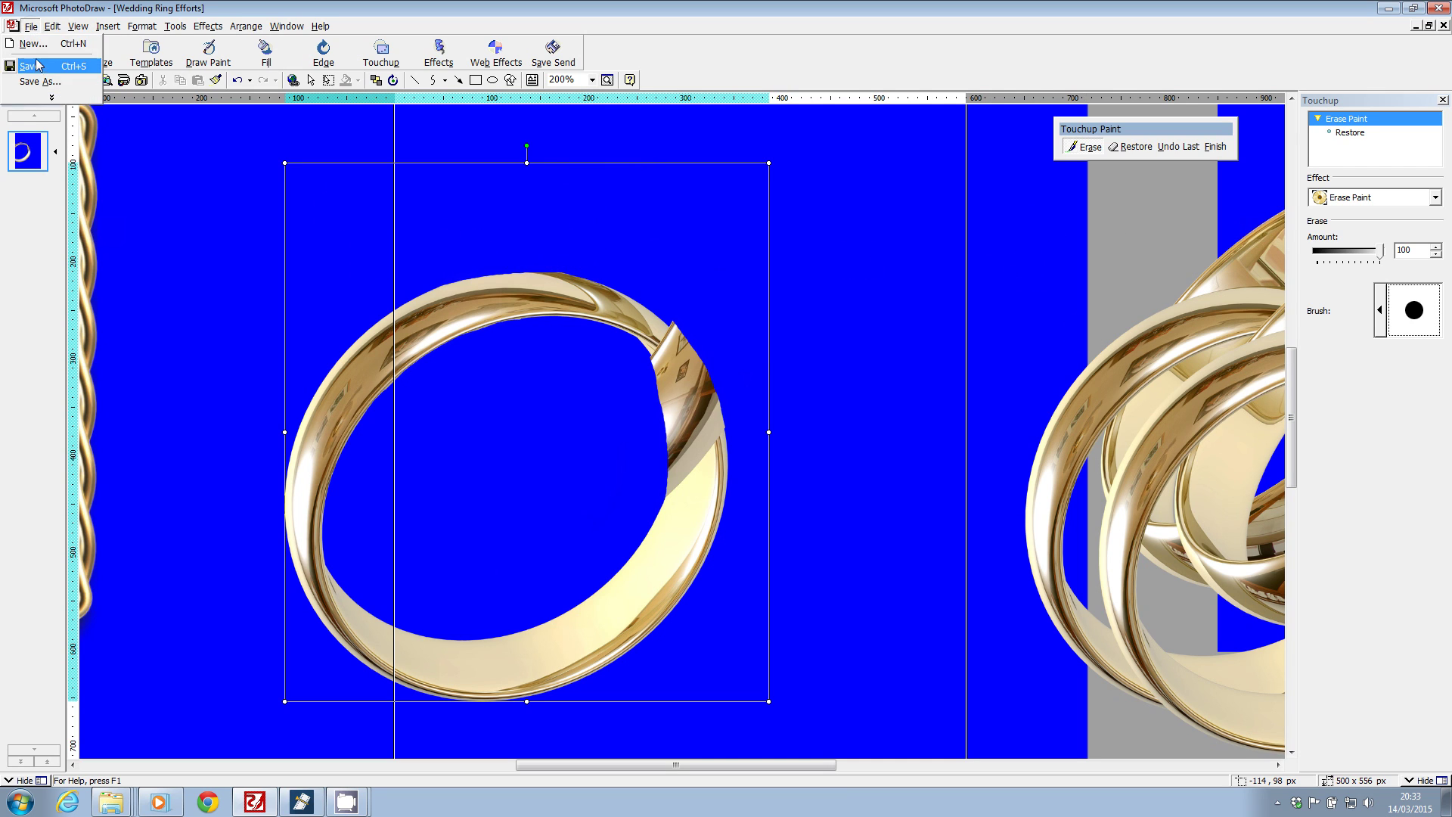
pyautogui.click(1288, 408)
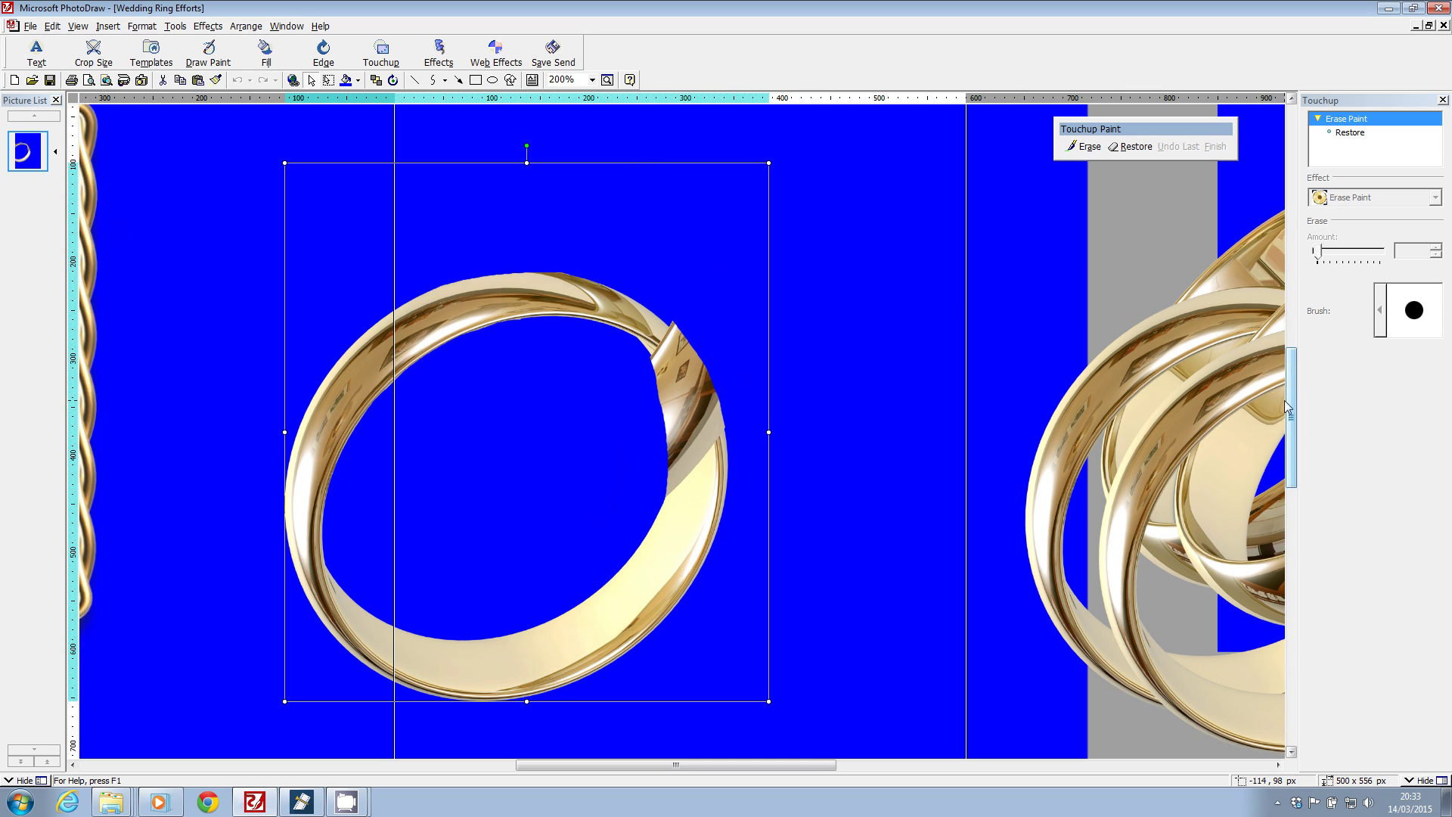
# - Shift the single ring down and left, trim its upper right outer edge with a smaller hard round brush, and finish the erasing
pyautogui.moveTo(1291, 409); pyautogui.dragTo(1292, 437)
pyautogui.moveTo(698, 292); pyautogui.dragTo(592, 333)
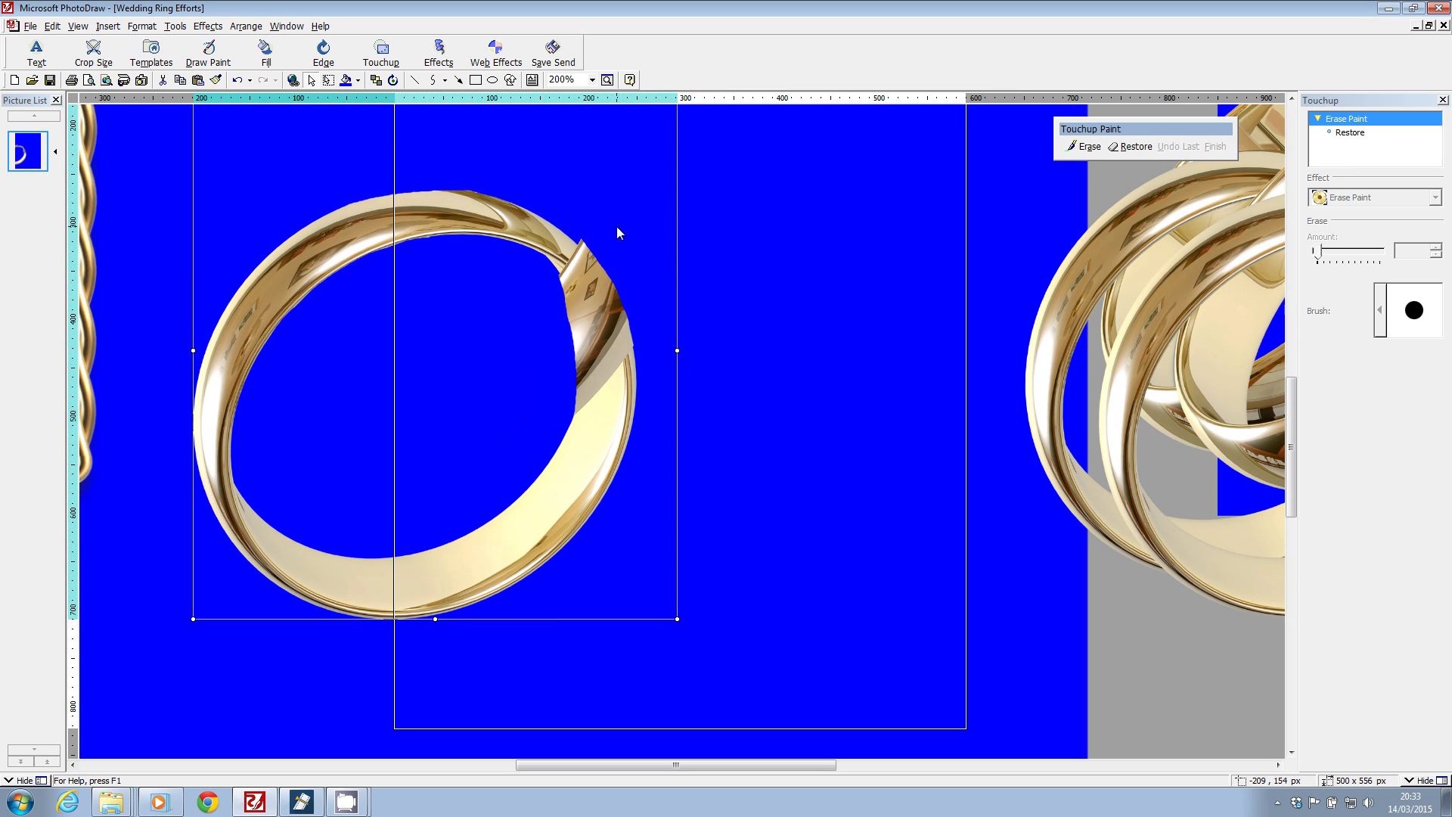
pyautogui.click(592, 79)
pyautogui.click(578, 115)
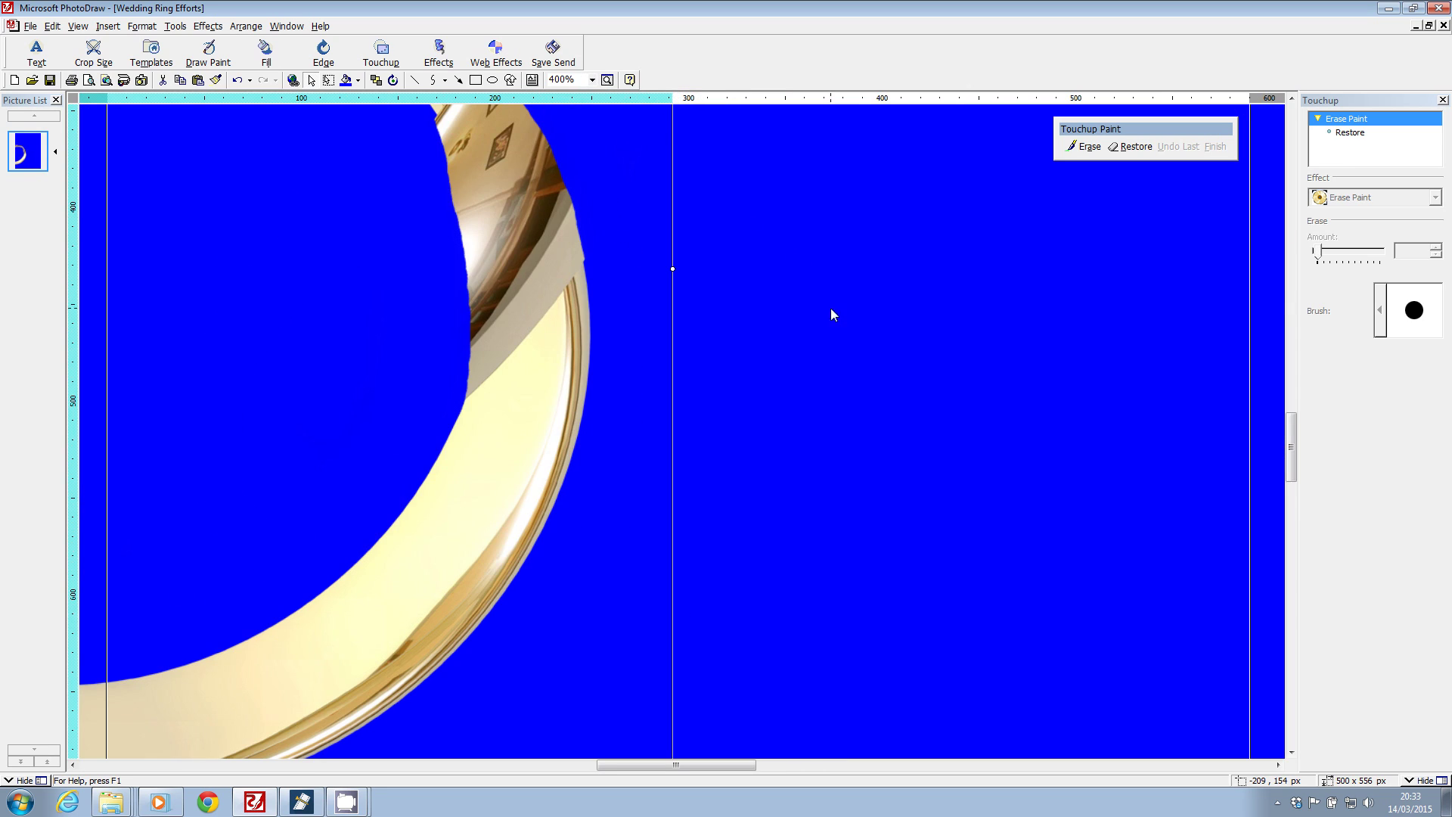
pyautogui.moveTo(1292, 442); pyautogui.dragTo(1292, 410)
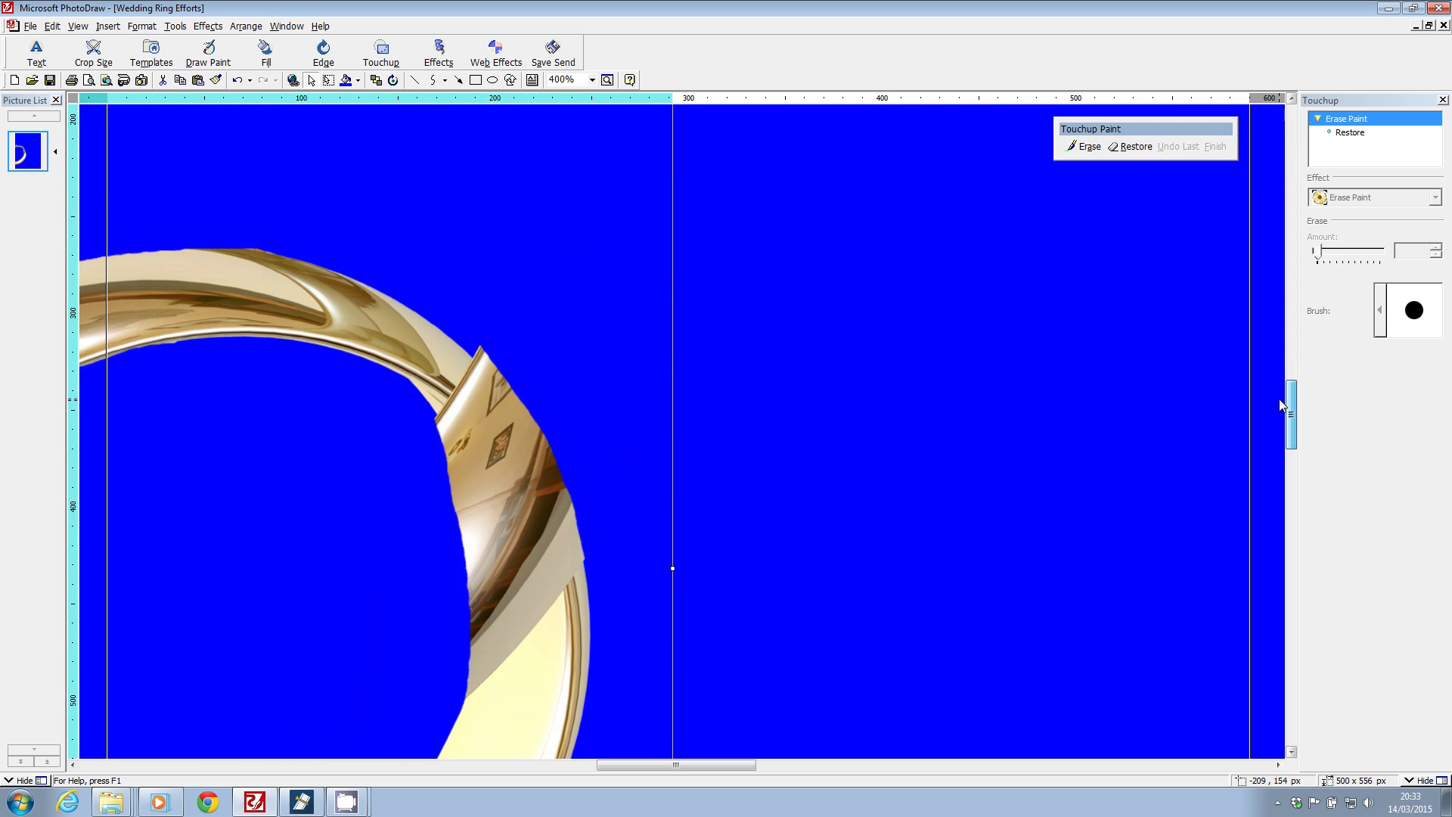
pyautogui.click(1379, 310)
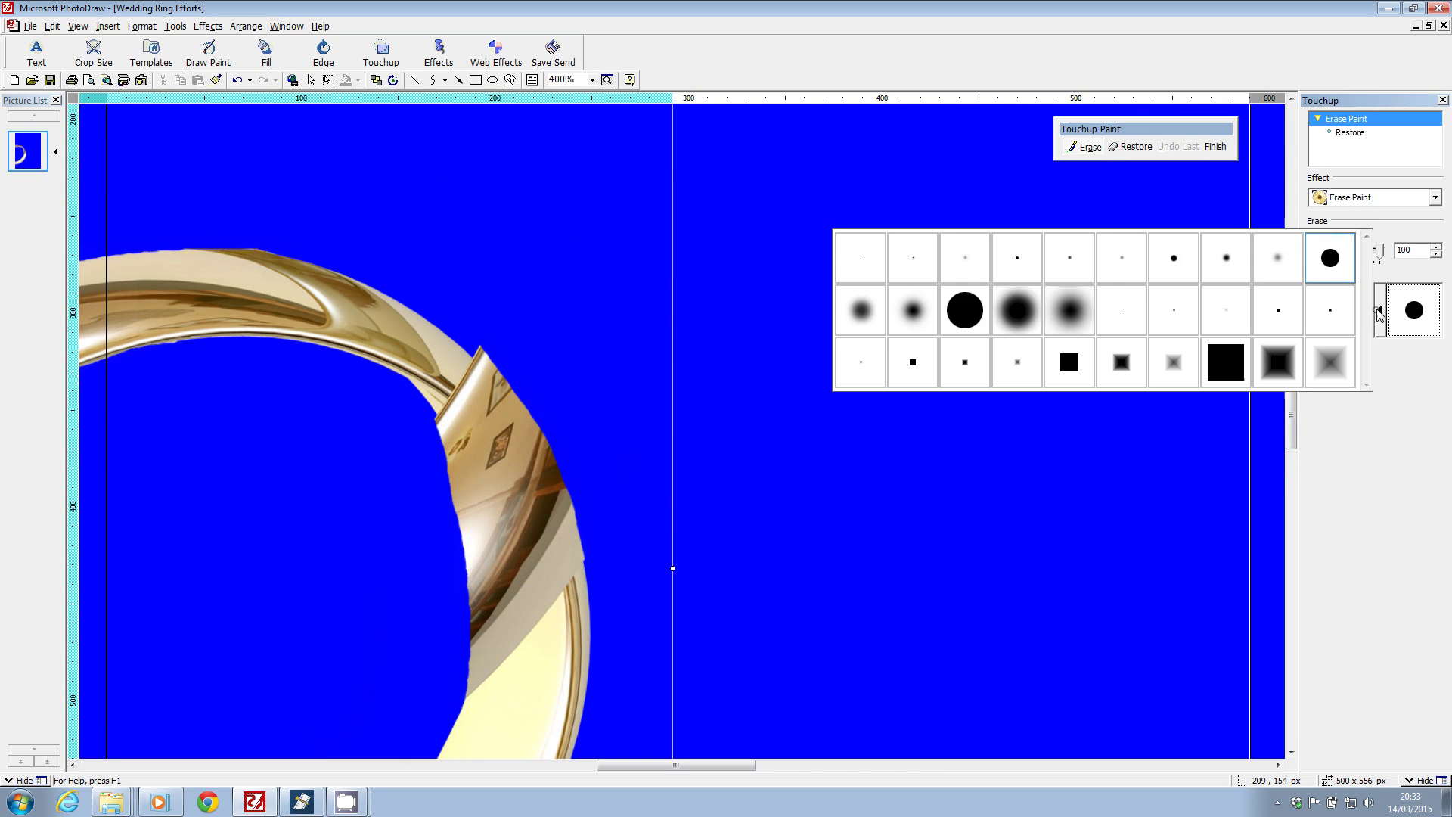
pyautogui.click(1212, 270)
pyautogui.moveTo(474, 325); pyautogui.dragTo(578, 496)
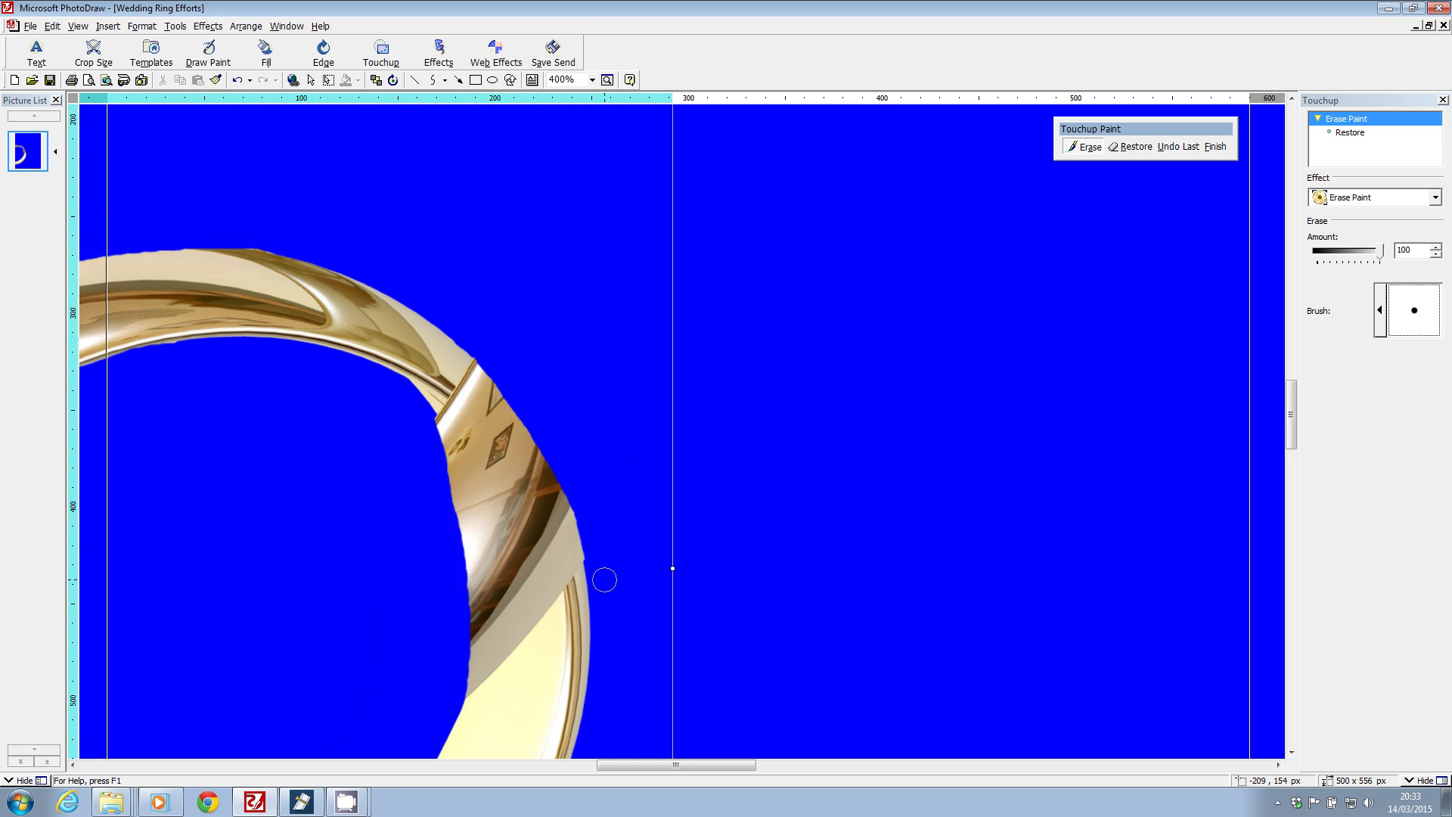
pyautogui.moveTo(596, 558); pyautogui.dragTo(587, 519)
pyautogui.click(592, 79)
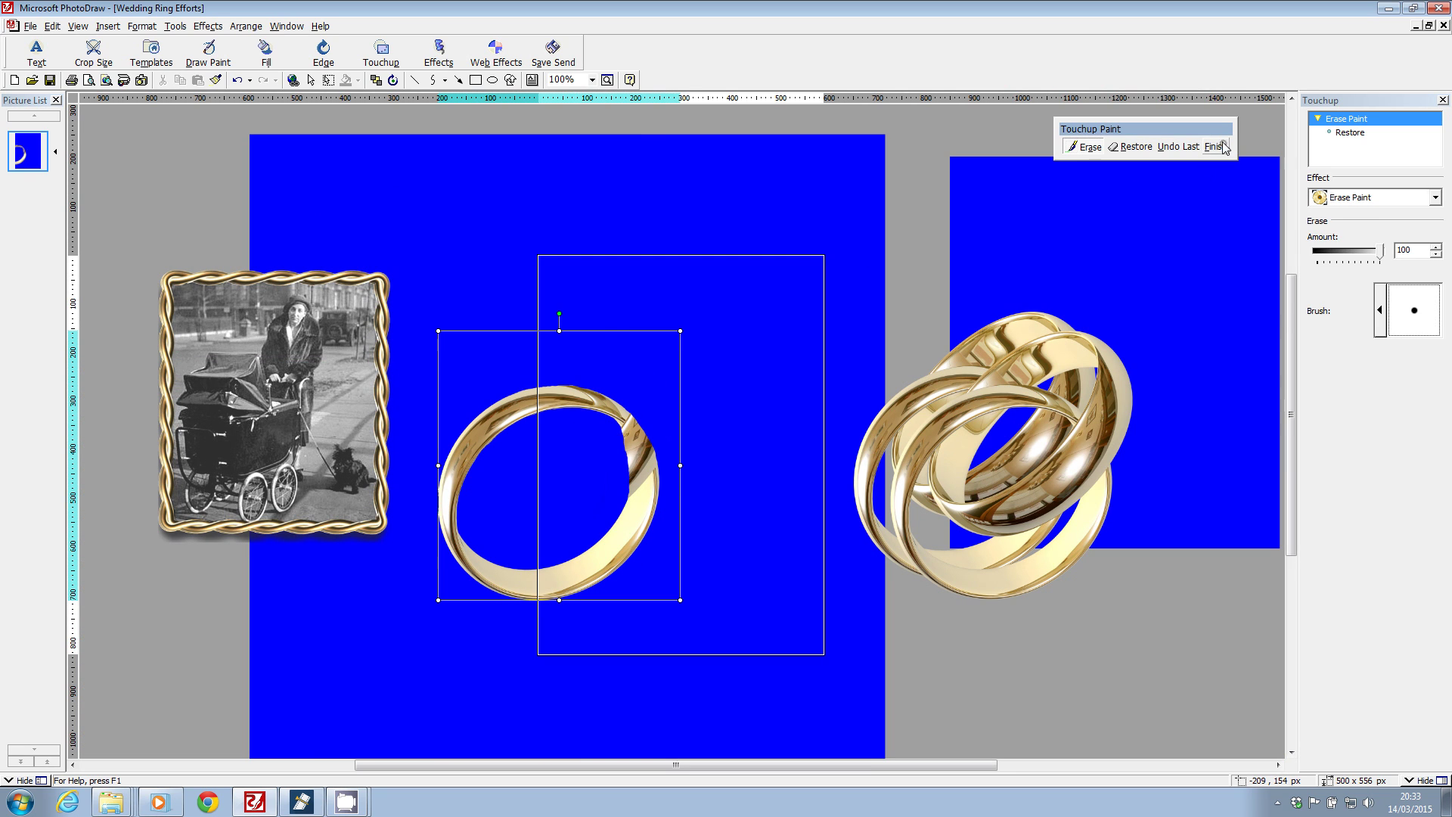
pyautogui.click(1224, 147)
# - Move the single ring and the framed photo up and left, and place one linked-ring copy in the middle of the blue background
pyautogui.moveTo(554, 400)
pyautogui.mouseDown()
pyautogui.moveTo(607, 316)
pyautogui.moveTo(600, 246)
pyautogui.mouseUp()
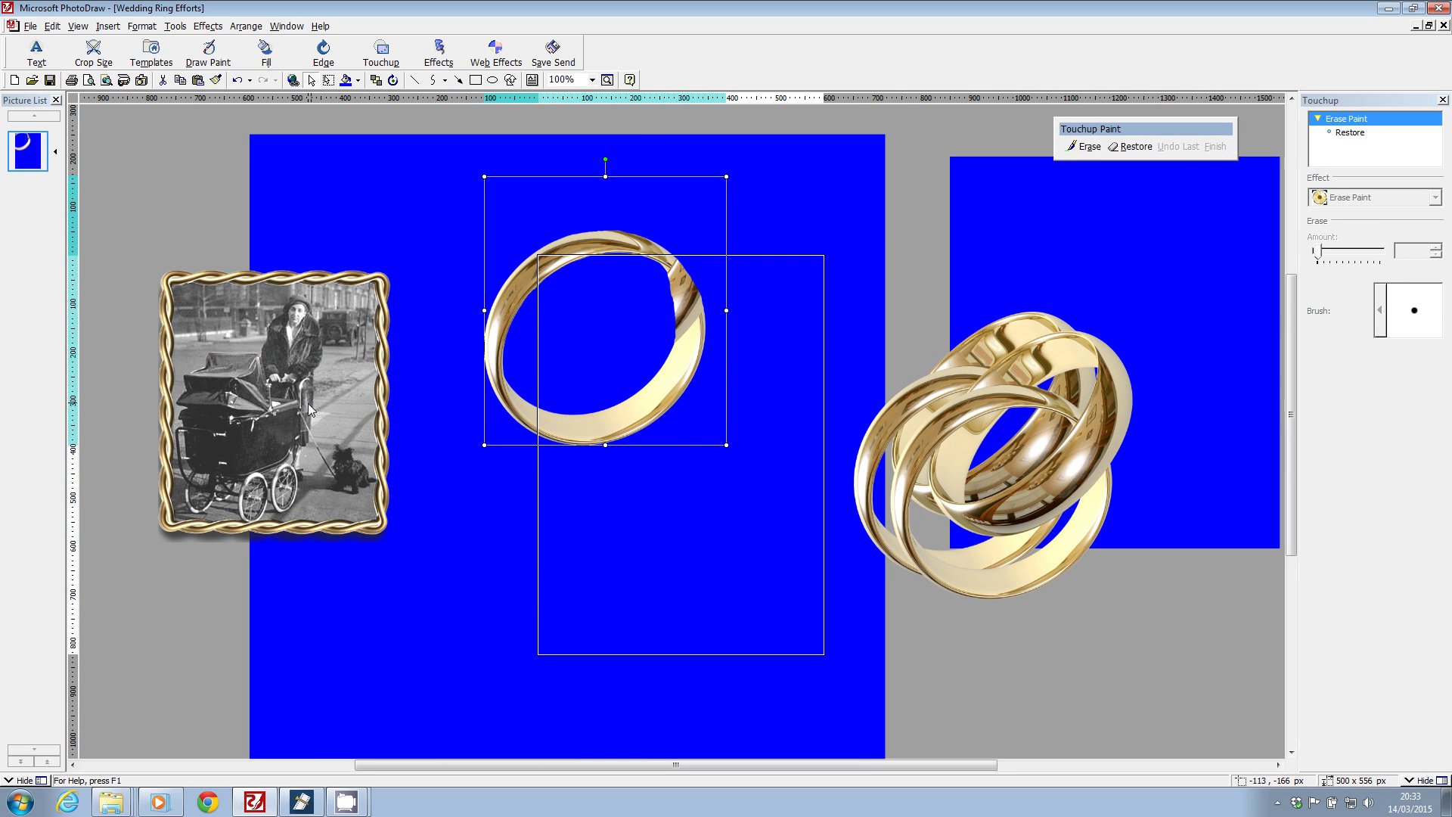
pyautogui.moveTo(309, 411); pyautogui.dragTo(232, 389)
pyautogui.moveTo(1007, 452); pyautogui.dragTo(680, 539)
pyautogui.moveTo(658, 393); pyautogui.dragTo(582, 272)
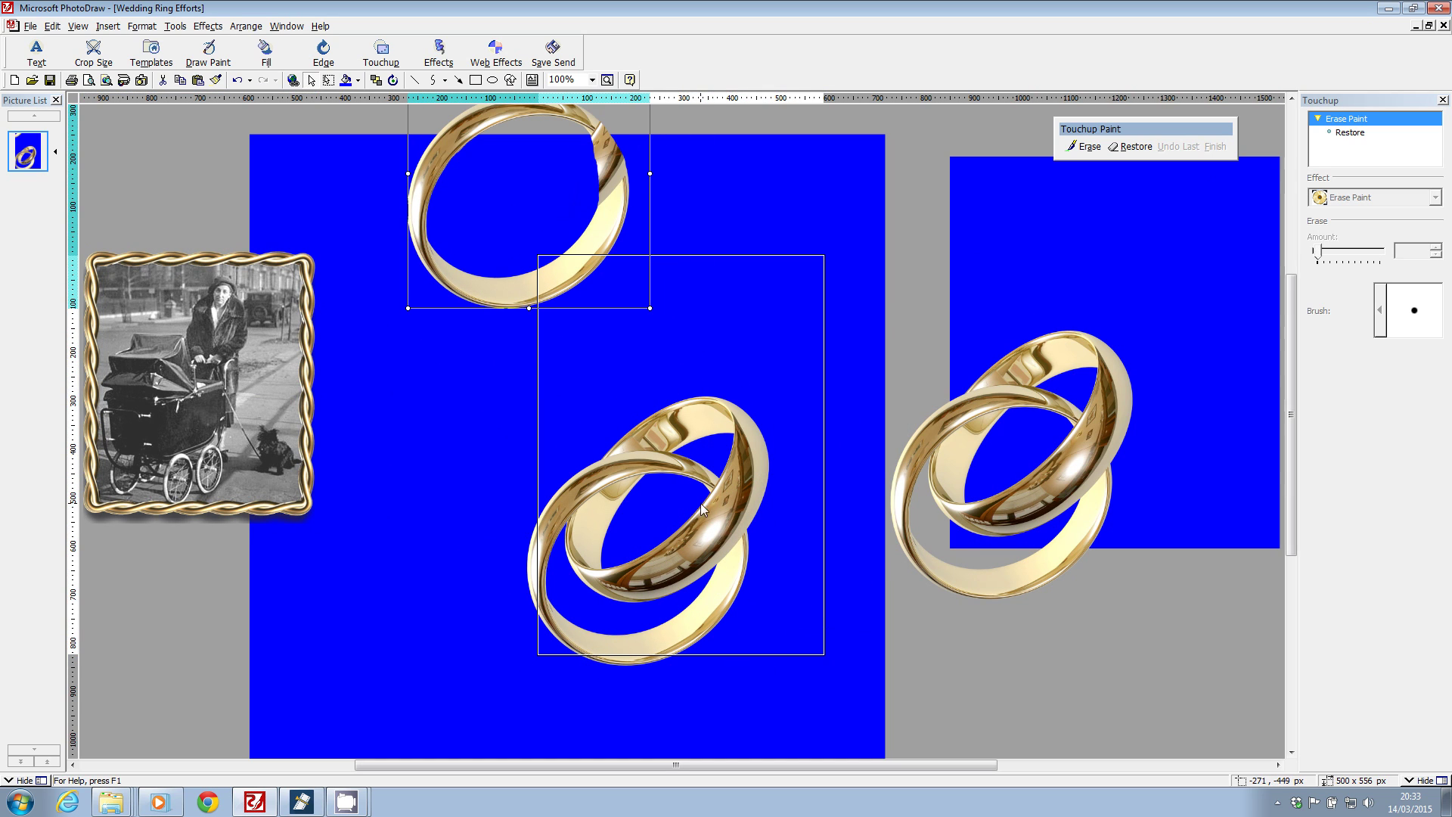
pyautogui.moveTo(702, 509); pyautogui.dragTo(711, 446)
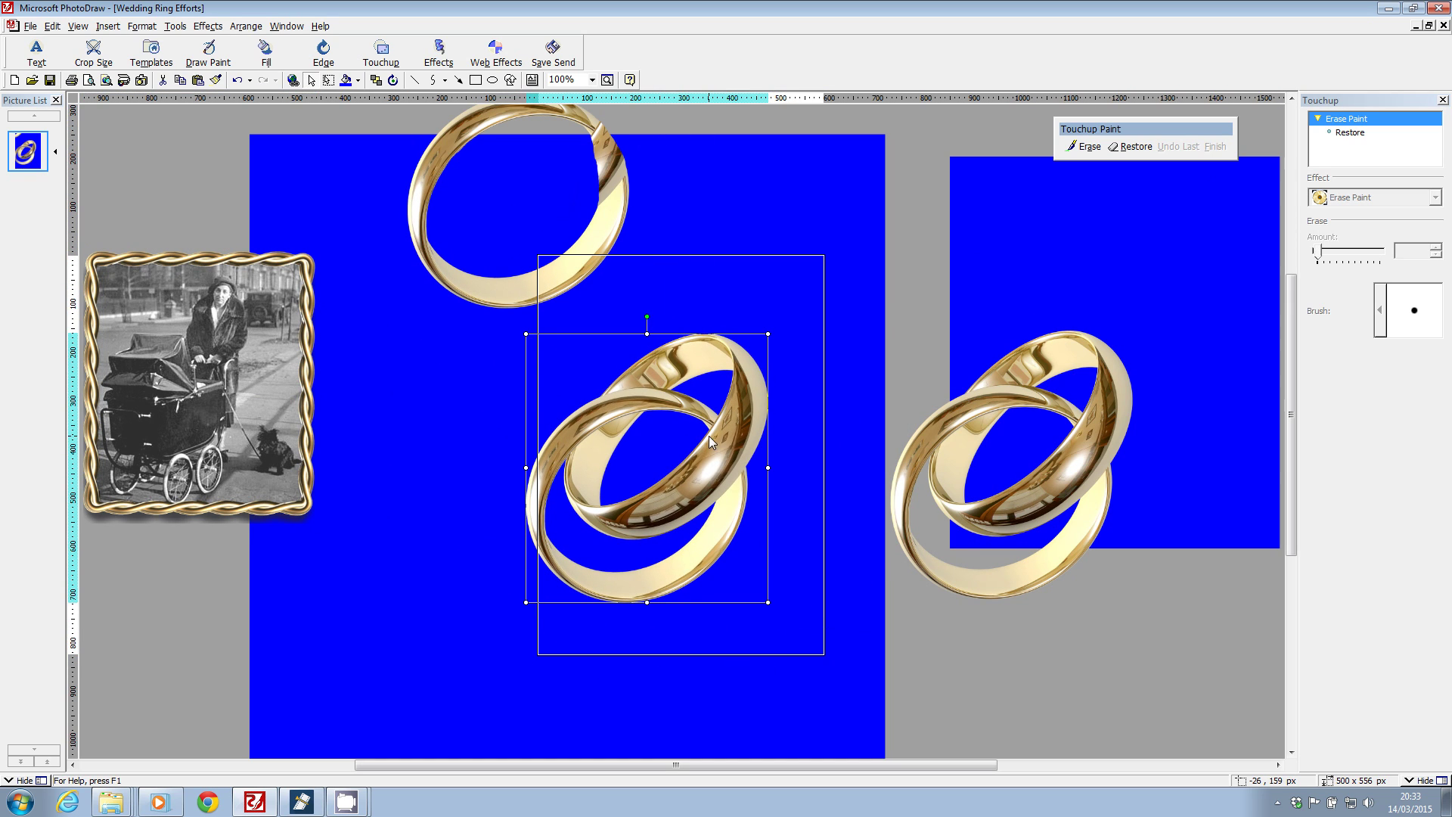
# - Erase most of the lower ring outside the upper ring in the middle copy, using the large hard round brush
pyautogui.click(1089, 147)
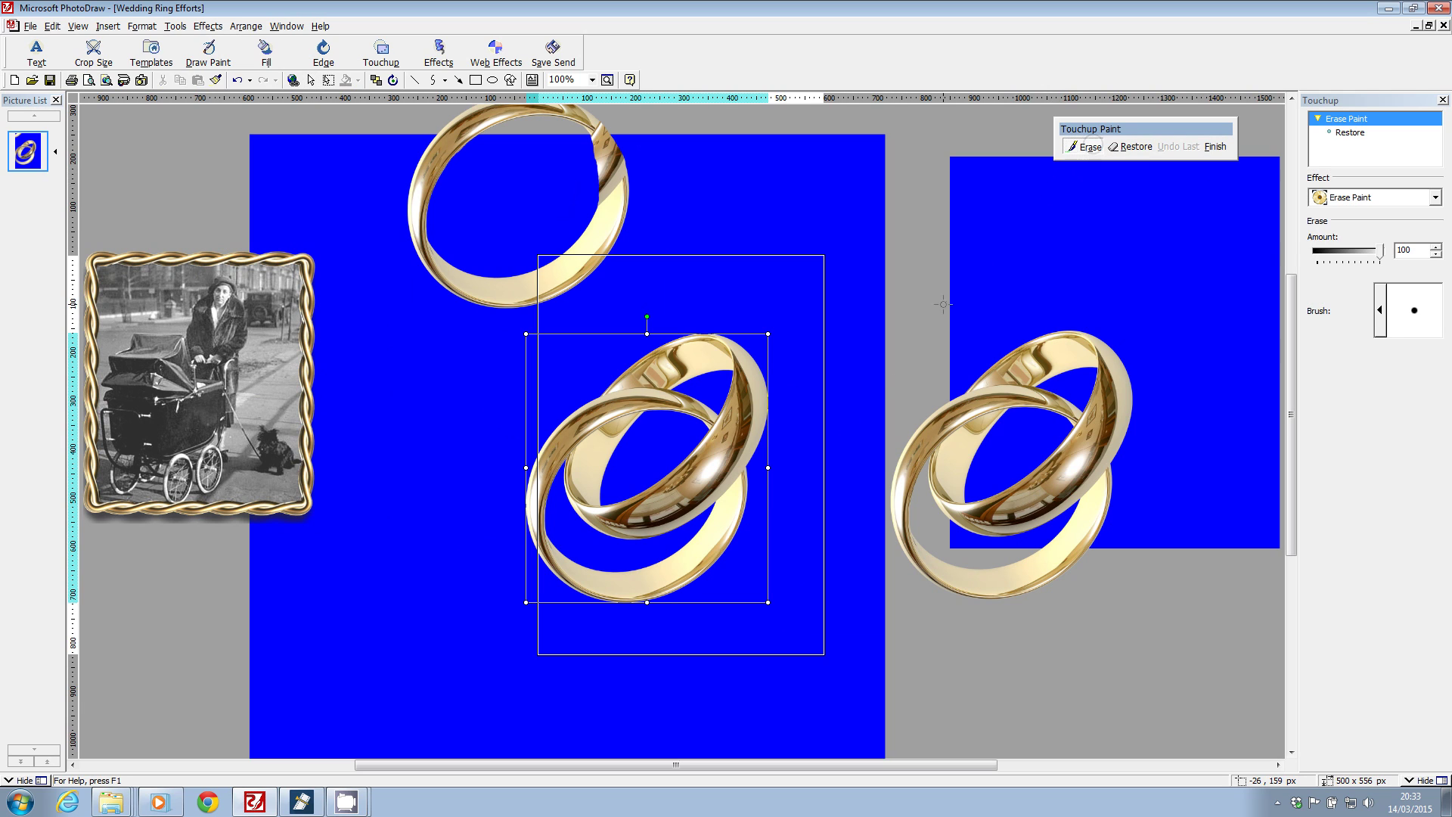
pyautogui.click(1380, 310)
pyautogui.click(1330, 257)
pyautogui.moveTo(699, 598)
pyautogui.mouseDown()
pyautogui.moveTo(662, 593)
pyautogui.moveTo(746, 522)
pyautogui.moveTo(616, 606)
pyautogui.moveTo(644, 597)
pyautogui.moveTo(644, 583)
pyautogui.moveTo(603, 594)
pyautogui.moveTo(633, 571)
pyautogui.moveTo(579, 585)
pyautogui.moveTo(529, 525)
pyautogui.moveTo(544, 431)
pyautogui.moveTo(535, 494)
pyautogui.moveTo(544, 435)
pyautogui.moveTo(546, 449)
pyautogui.moveTo(594, 378)
pyautogui.moveTo(557, 437)
pyautogui.mouseUp()
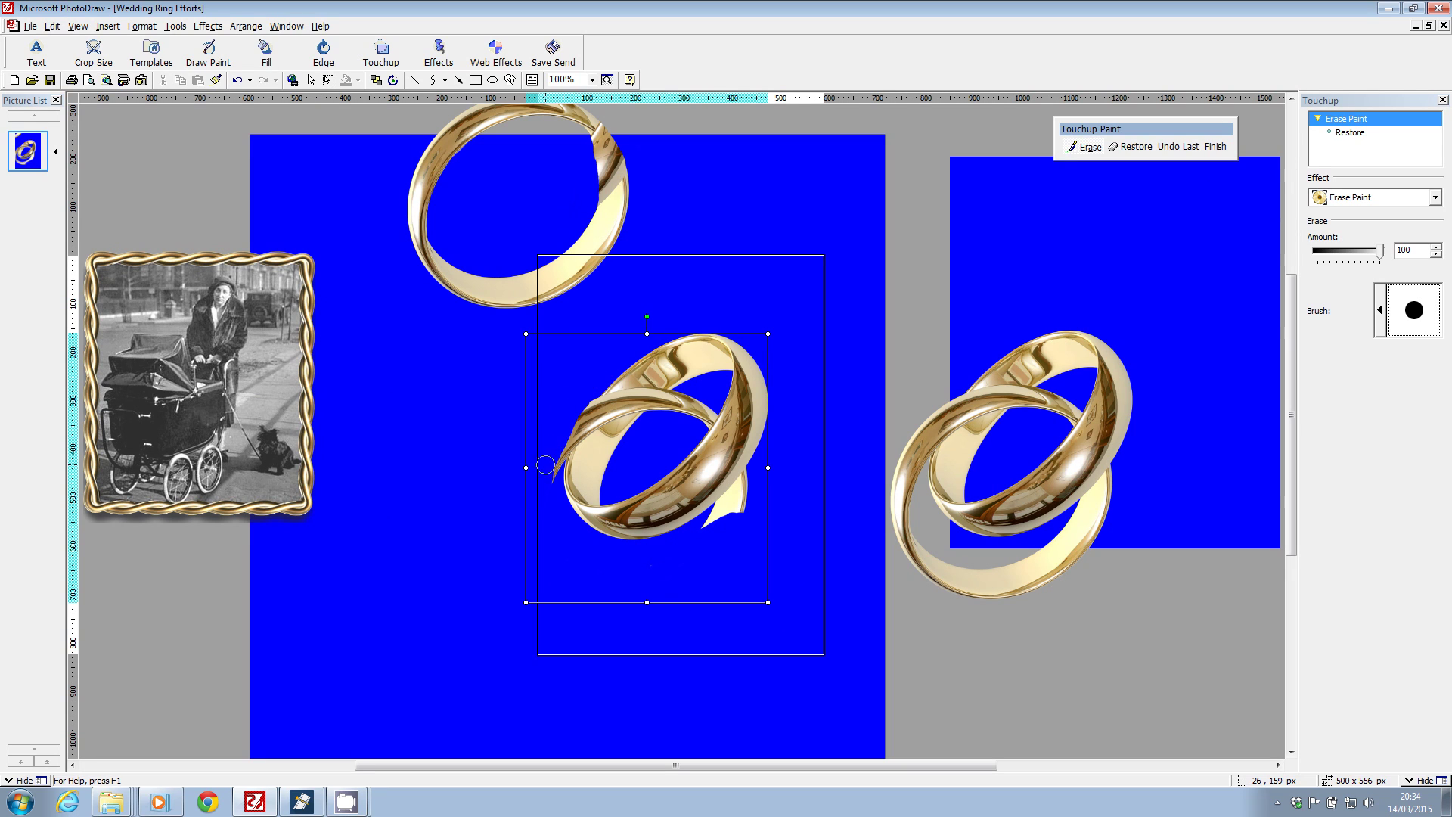
pyautogui.moveTo(712, 549); pyautogui.dragTo(757, 484)
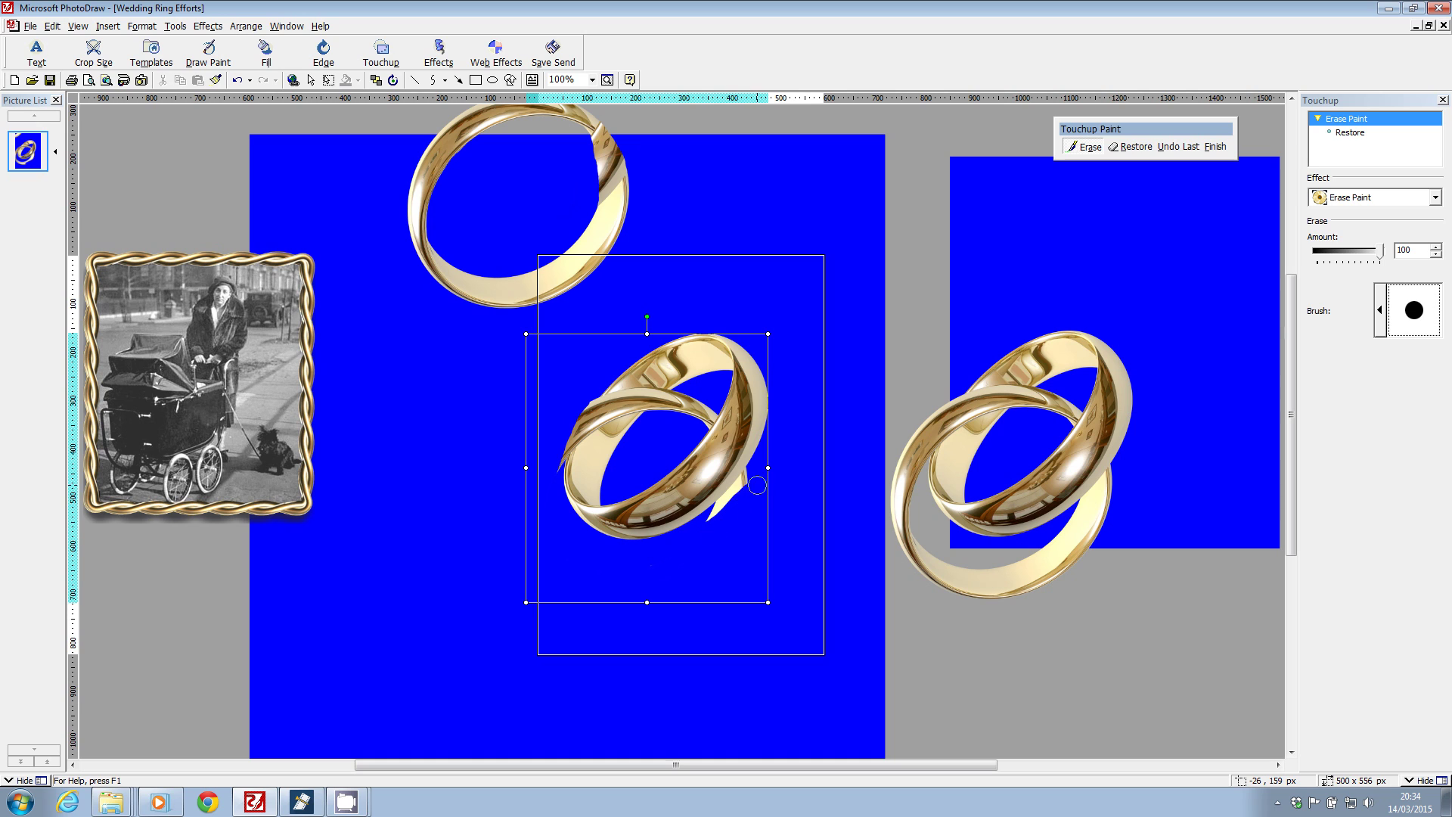
# - Erase the lower ring's band crossing the upper ring's opening, trimming its stub along the inner edge with a smaller hard round brush
pyautogui.click(592, 80)
pyautogui.click(574, 114)
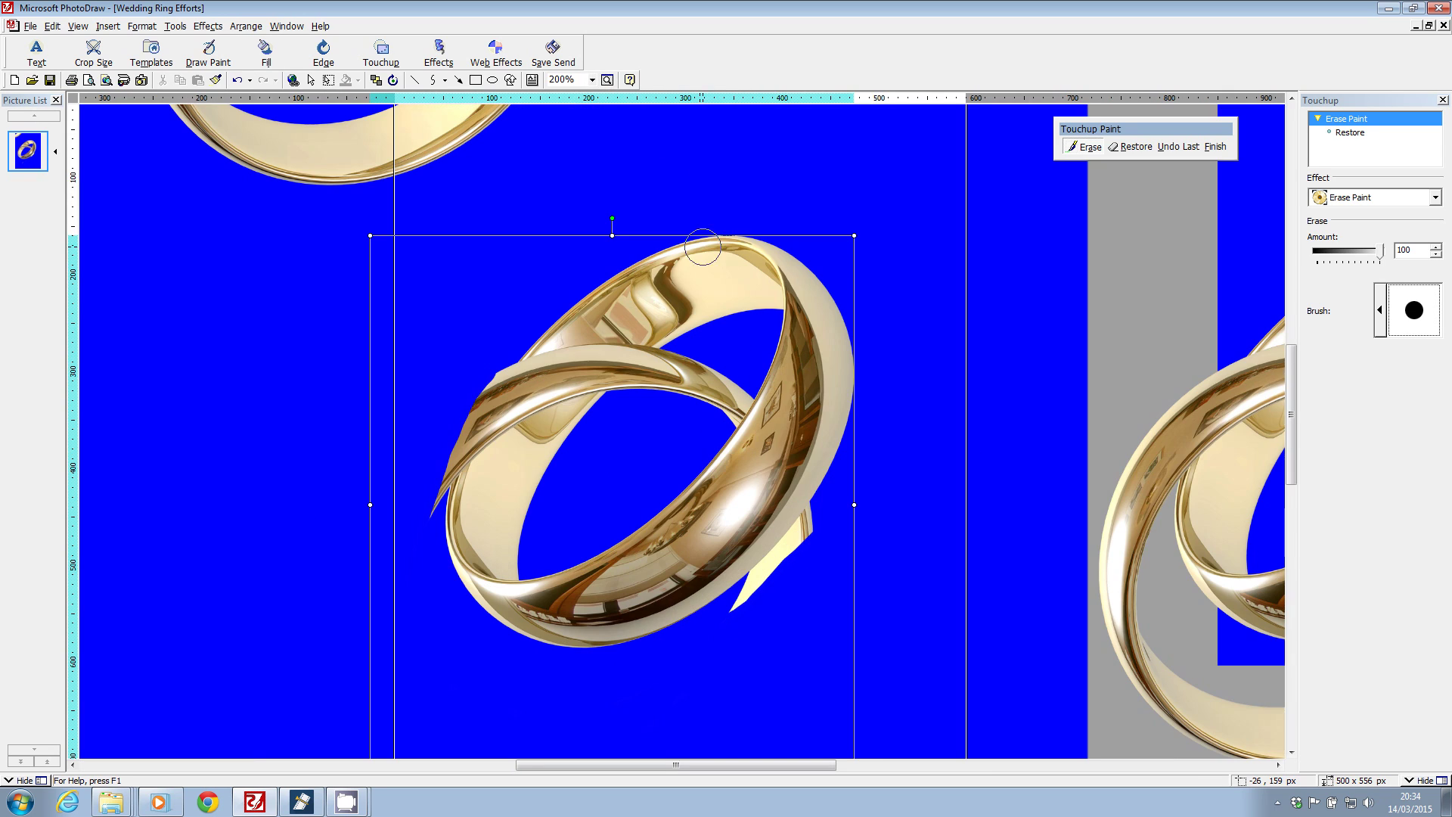
pyautogui.moveTo(665, 421)
pyautogui.mouseDown()
pyautogui.moveTo(705, 372)
pyautogui.moveTo(716, 391)
pyautogui.moveTo(732, 369)
pyautogui.moveTo(728, 402)
pyautogui.moveTo(741, 385)
pyautogui.moveTo(717, 424)
pyautogui.mouseUp()
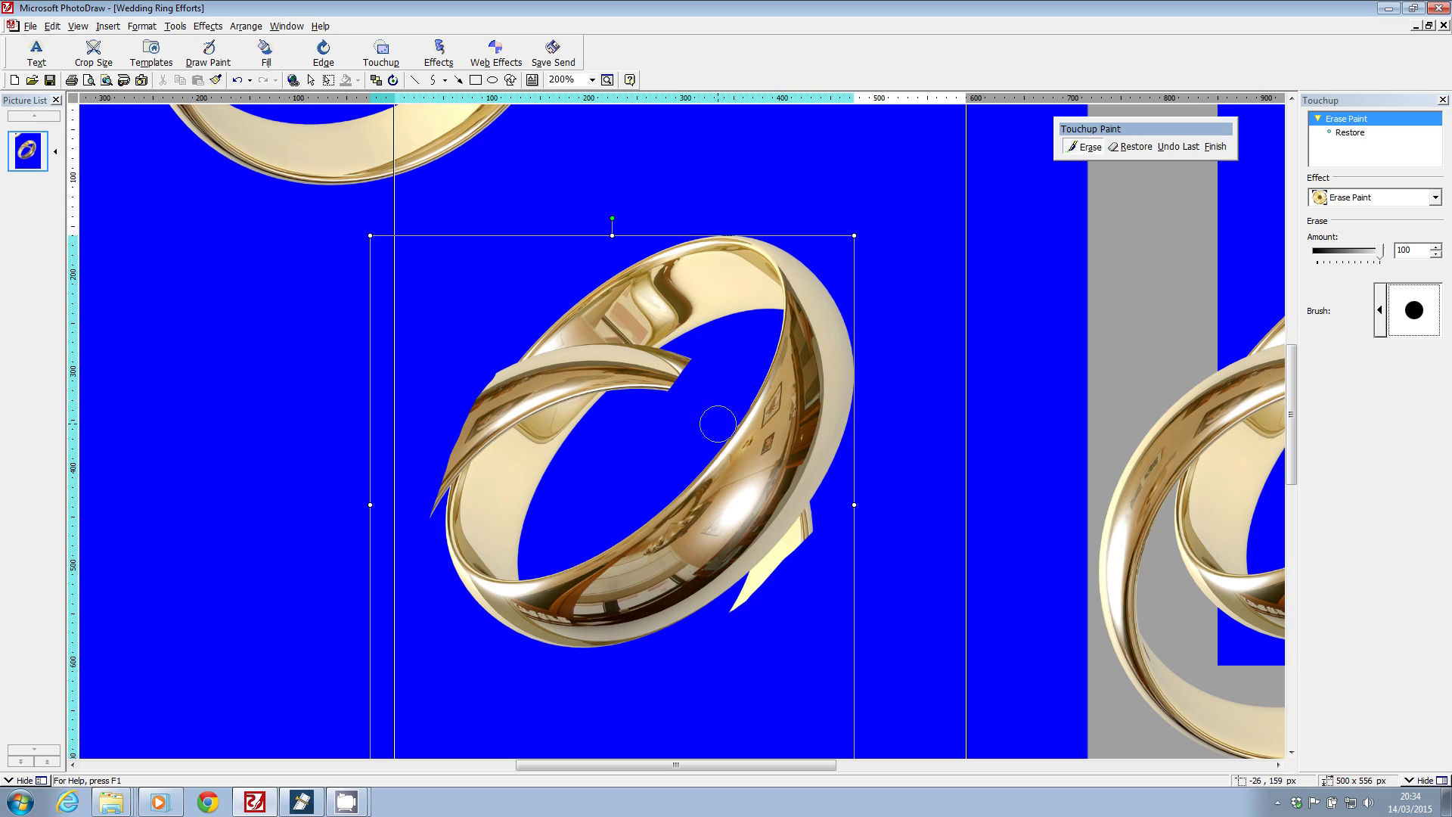
pyautogui.click(1138, 148)
pyautogui.click(1393, 333)
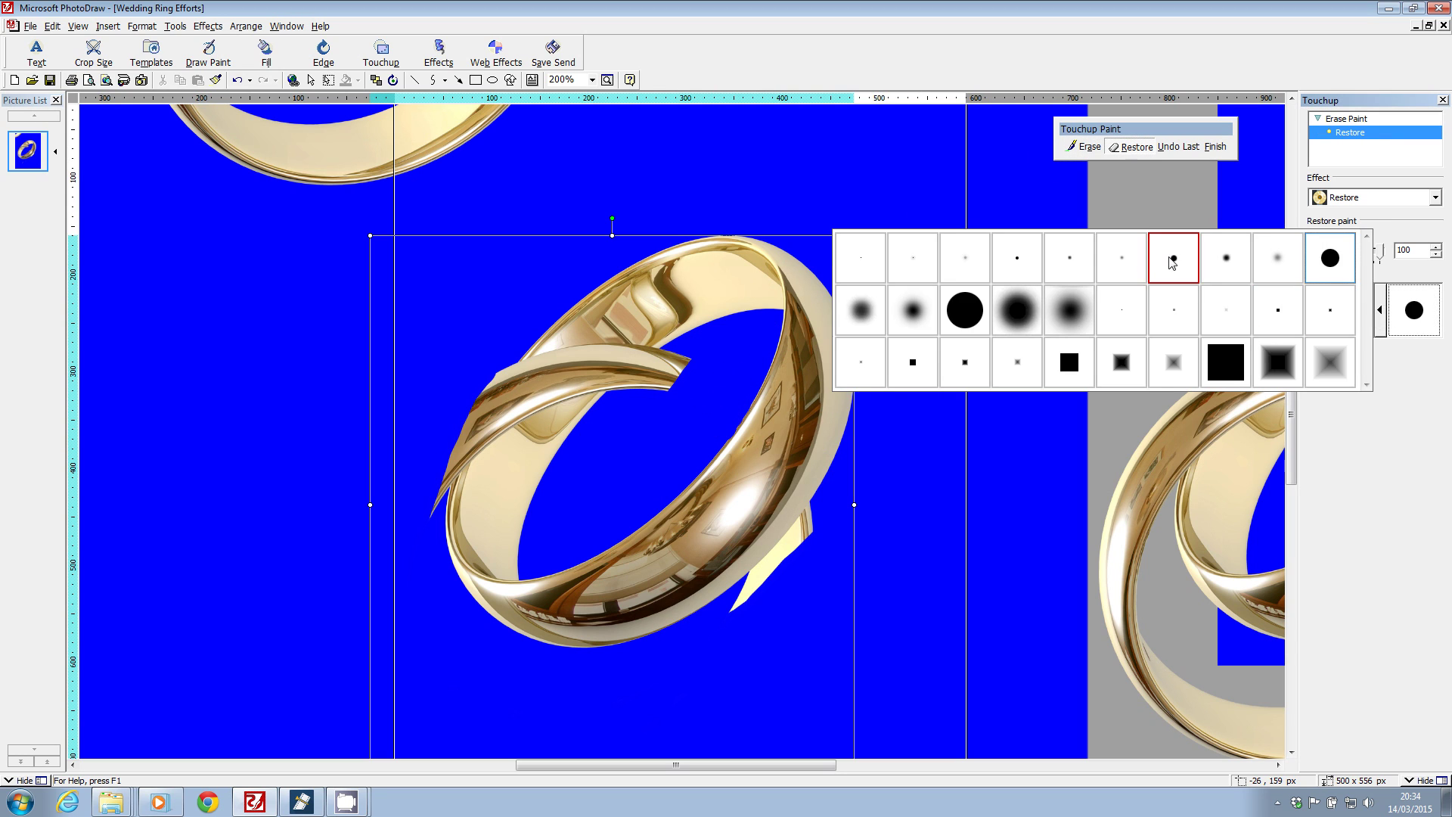
pyautogui.click(1171, 259)
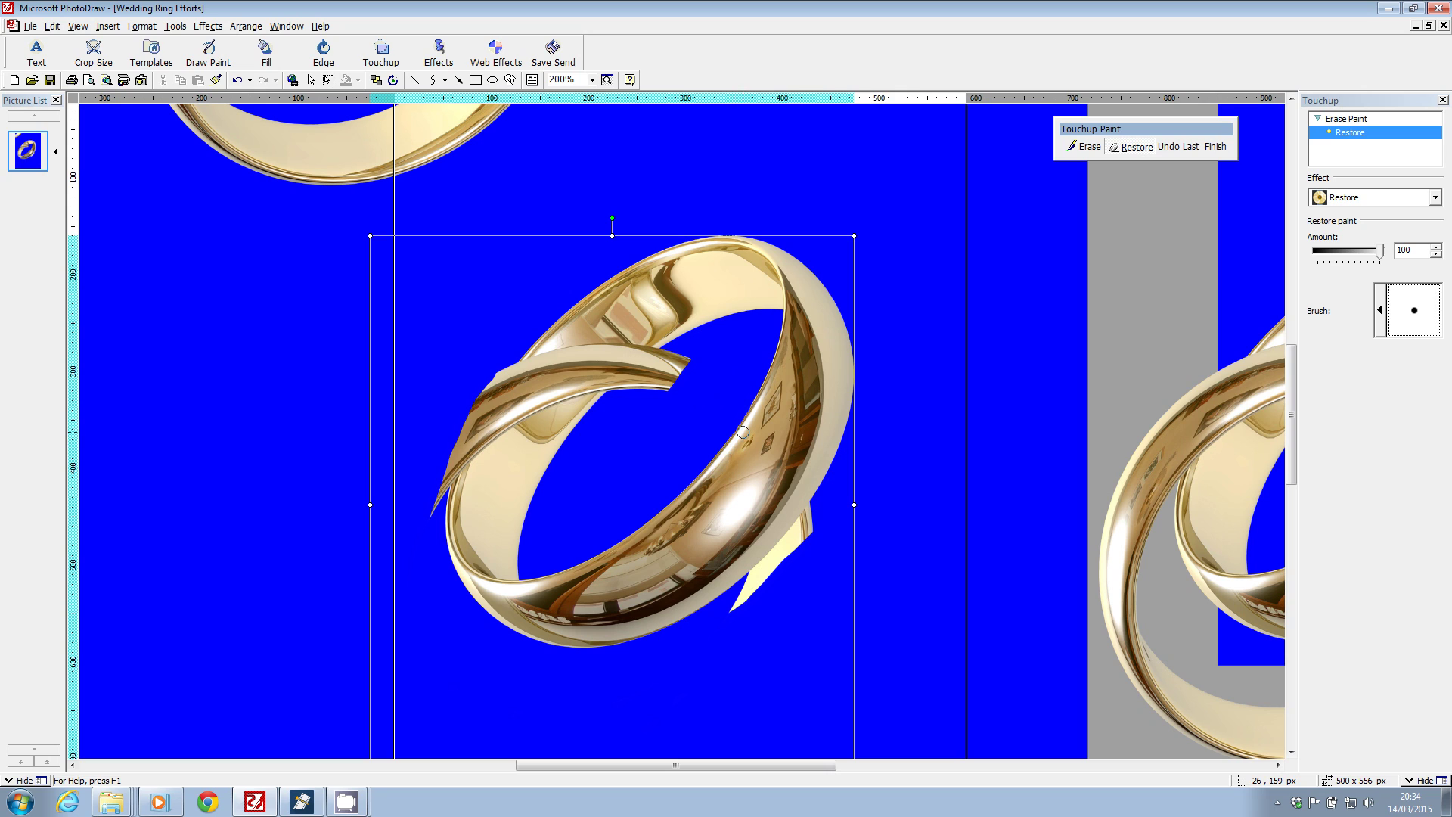
pyautogui.click(1089, 147)
pyautogui.moveTo(685, 357)
pyautogui.mouseDown()
pyautogui.moveTo(619, 422)
pyautogui.moveTo(608, 408)
pyautogui.moveTo(623, 386)
pyautogui.moveTo(682, 349)
pyautogui.moveTo(655, 374)
pyautogui.mouseUp()
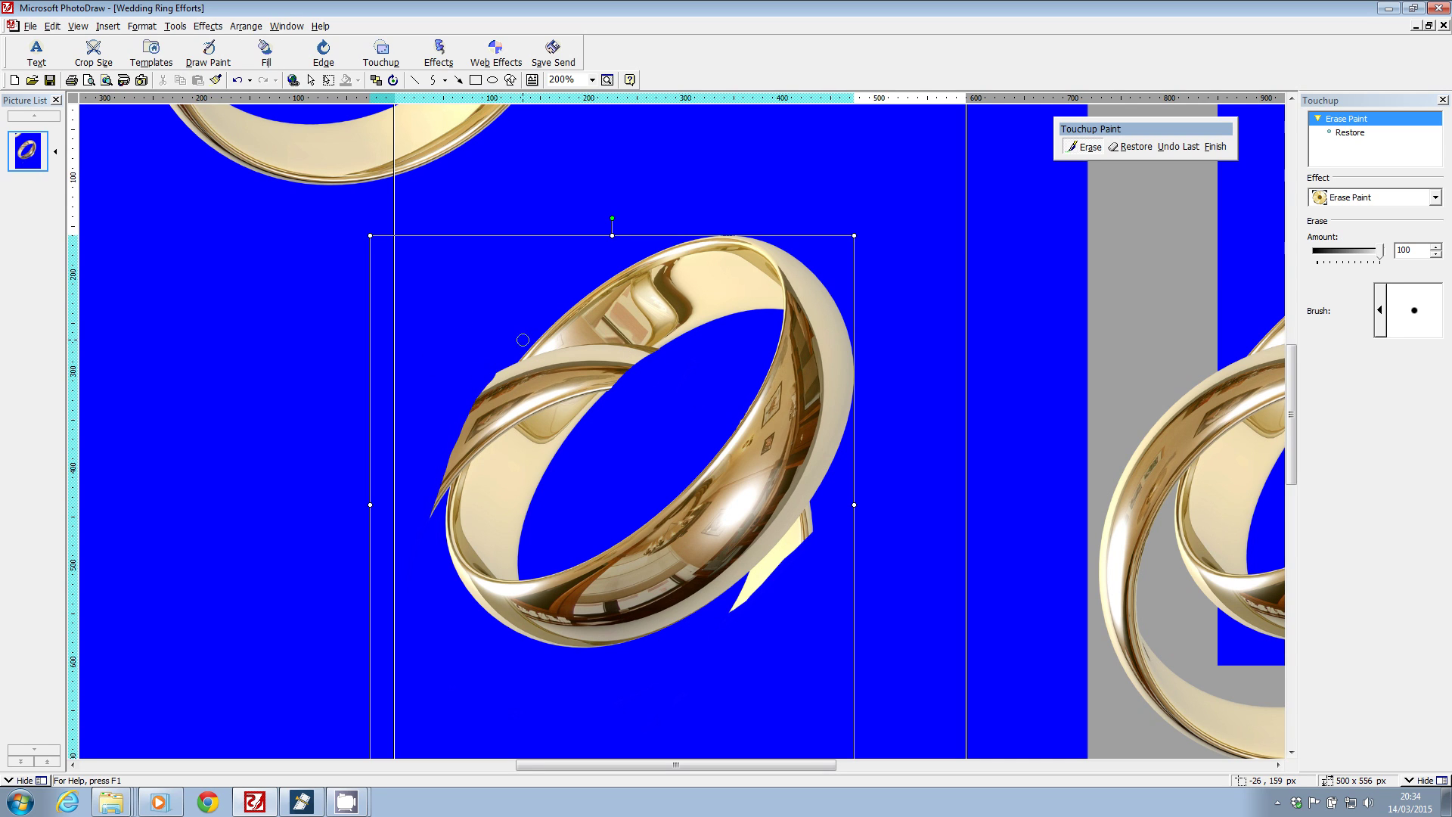
# - Erase the lower ring's leftovers along the upper ring's left and lower right outer edges
pyautogui.moveTo(475, 408); pyautogui.dragTo(424, 546)
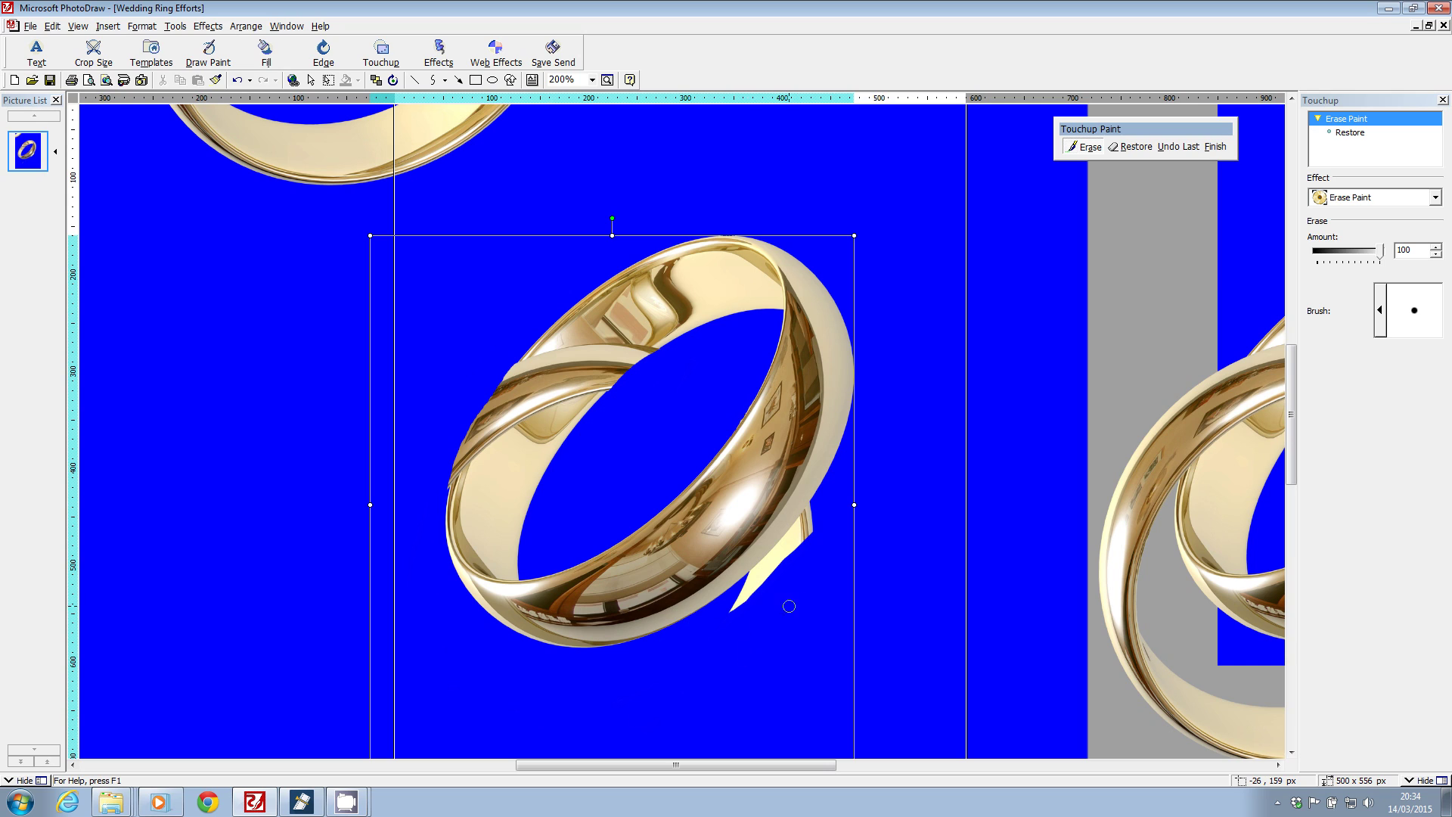
pyautogui.moveTo(738, 602)
pyautogui.mouseDown()
pyautogui.moveTo(821, 500)
pyautogui.moveTo(794, 552)
pyautogui.mouseUp()
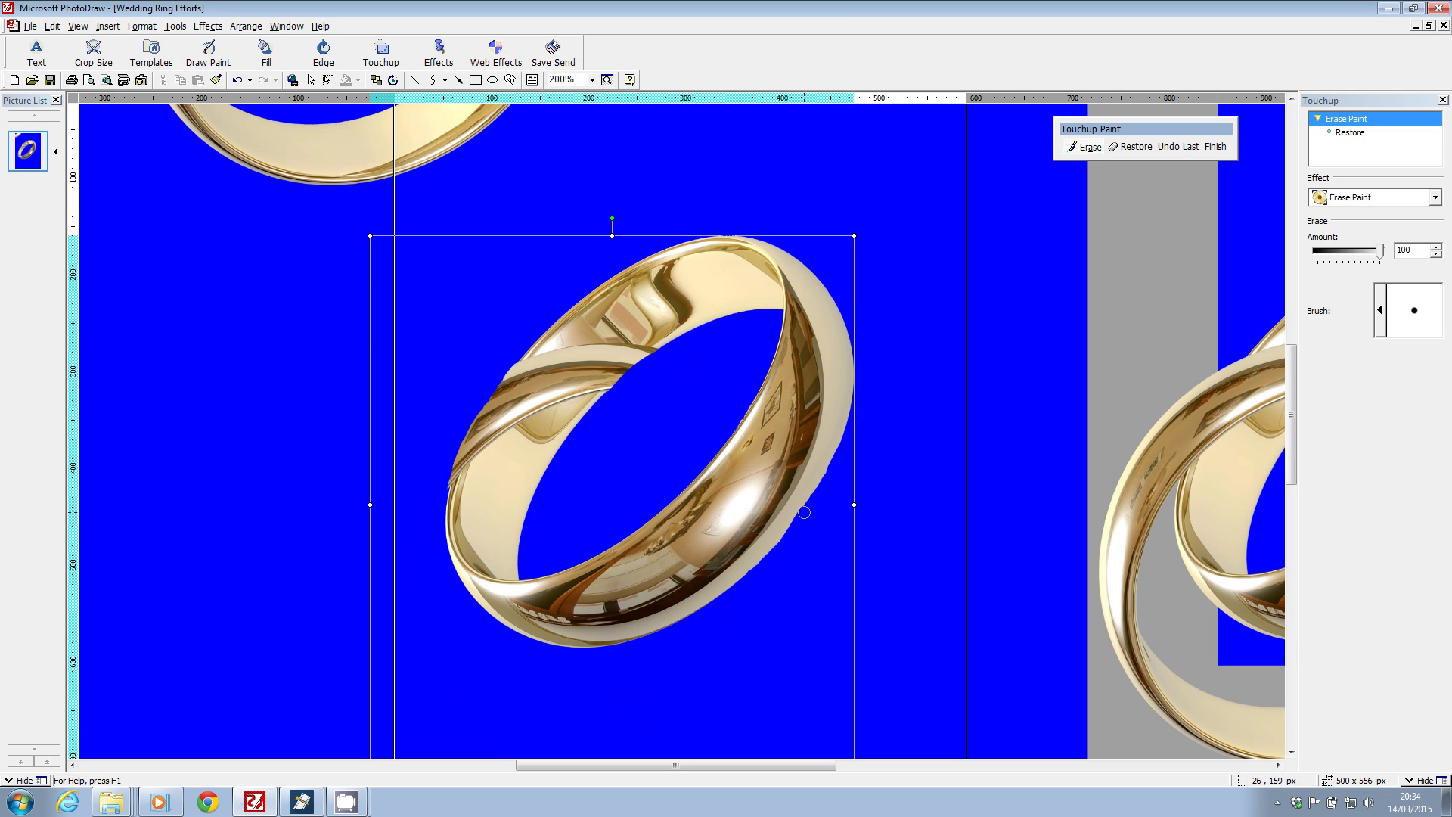
pyautogui.moveTo(848, 425); pyautogui.dragTo(861, 344)
# - Undo the last erase stroke and repaint the upper ring's lower right outer edge with Restore
pyautogui.click(1189, 148)
pyautogui.click(1131, 146)
pyautogui.moveTo(814, 474)
pyautogui.mouseDown()
pyautogui.moveTo(794, 534)
pyautogui.moveTo(814, 493)
pyautogui.moveTo(726, 595)
pyautogui.mouseUp()
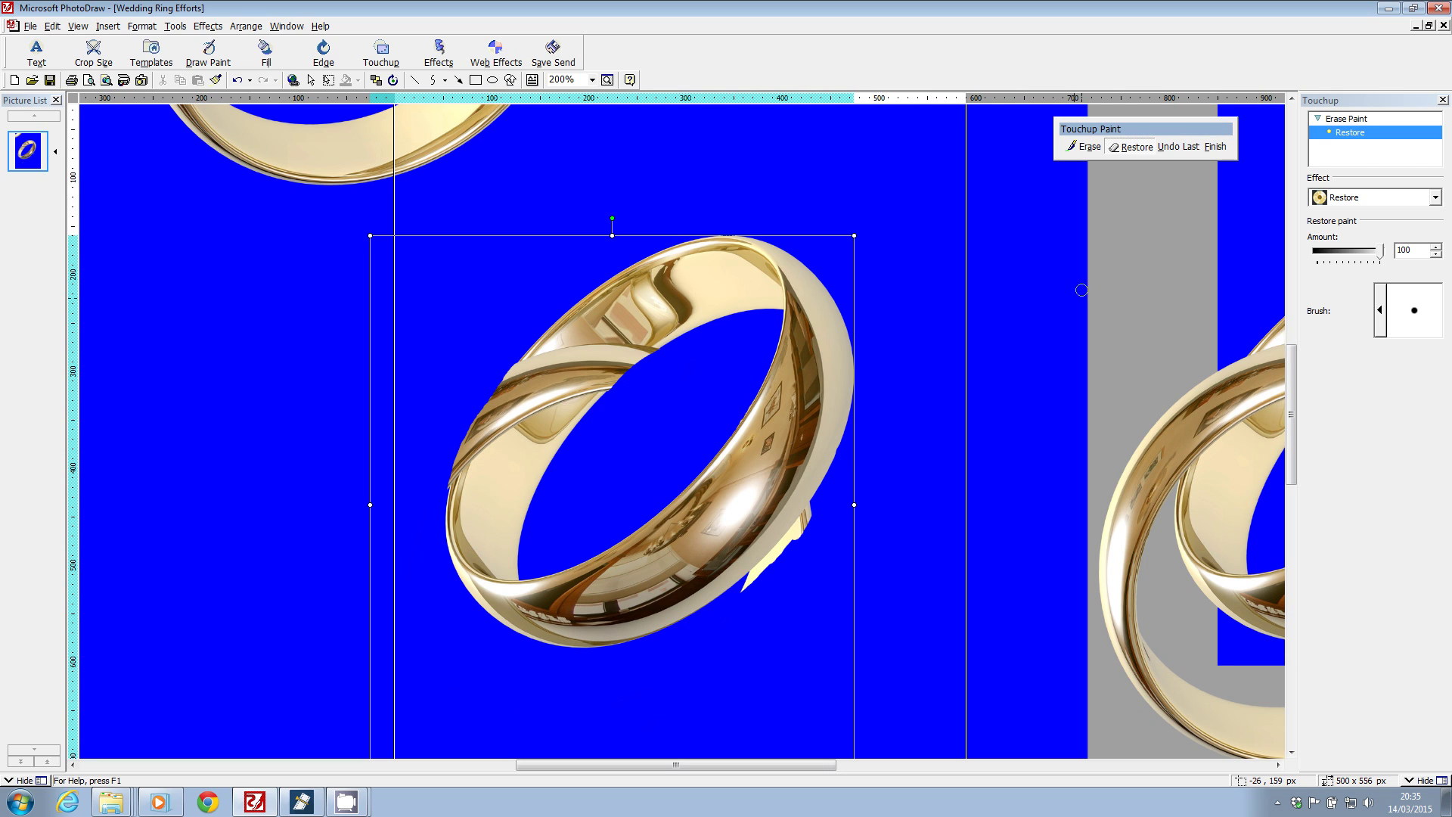
# - Erase the lower ring's remaining fragments along the upper ring's lower right outer edge and finish the touch-up
pyautogui.click(1085, 147)
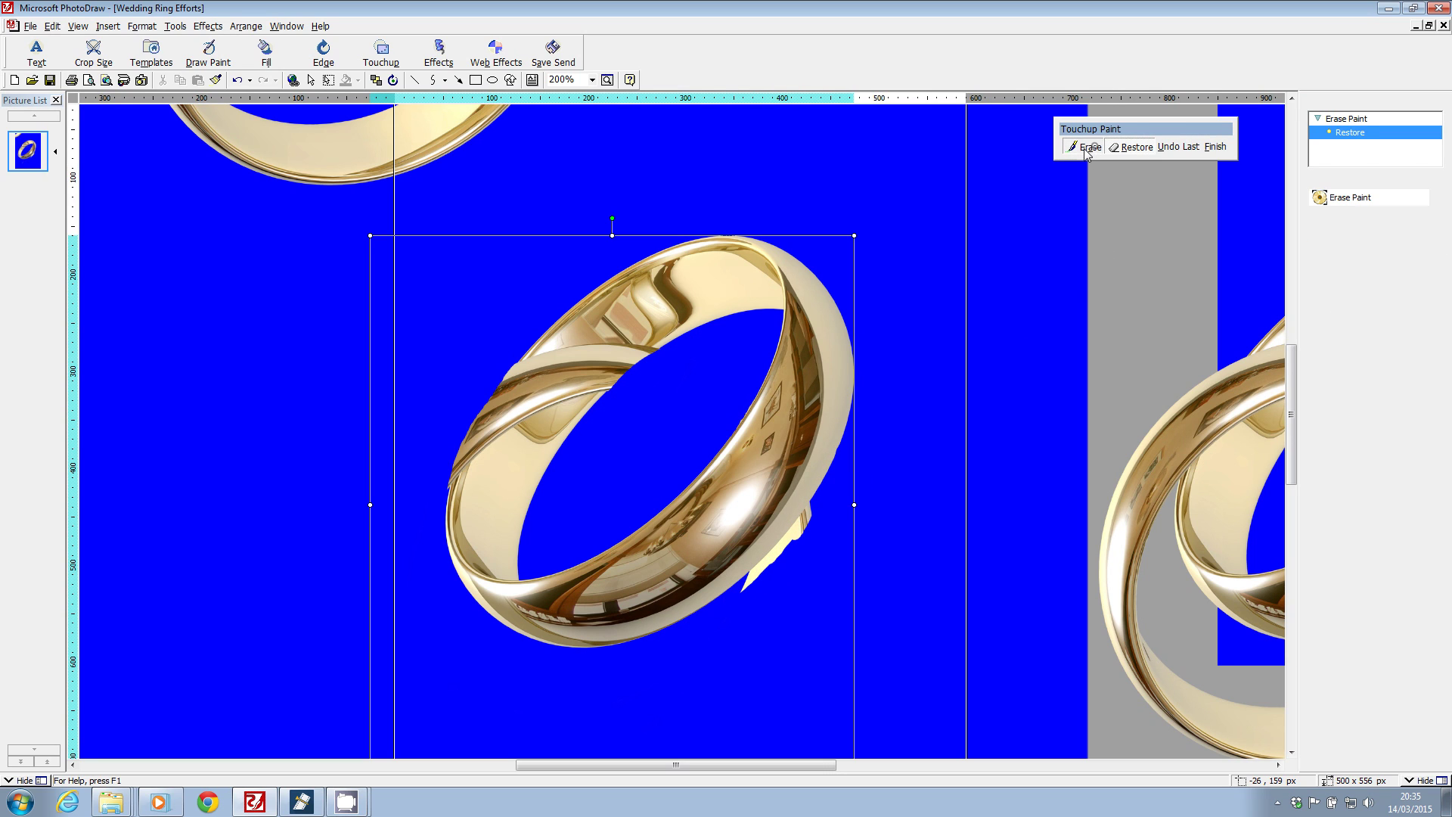
pyautogui.click(590, 80)
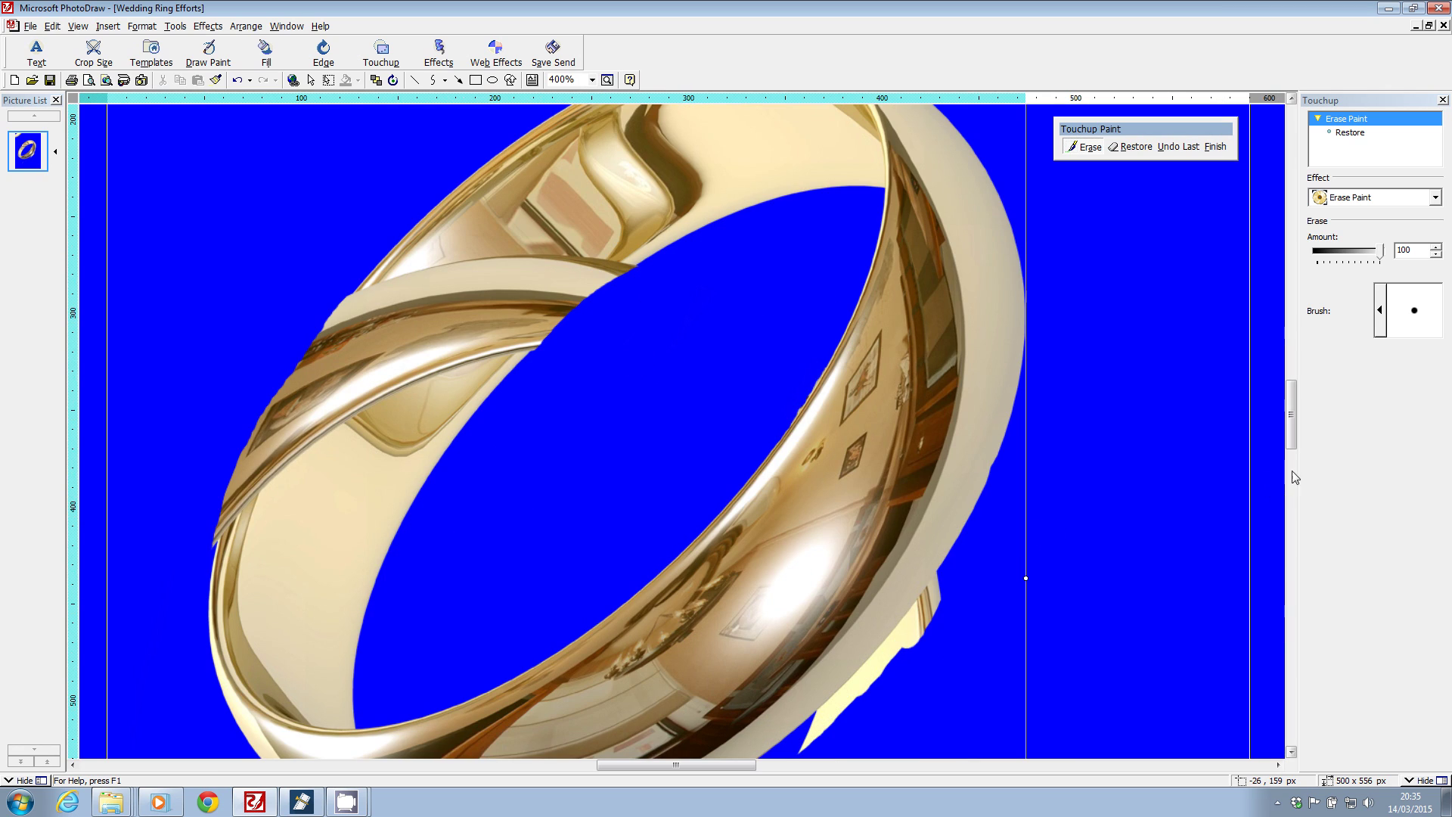
pyautogui.moveTo(1291, 414); pyautogui.dragTo(1291, 442)
pyautogui.moveTo(823, 496)
pyautogui.mouseDown()
pyautogui.moveTo(954, 347)
pyautogui.moveTo(959, 332)
pyautogui.moveTo(928, 365)
pyautogui.moveTo(943, 335)
pyautogui.mouseUp()
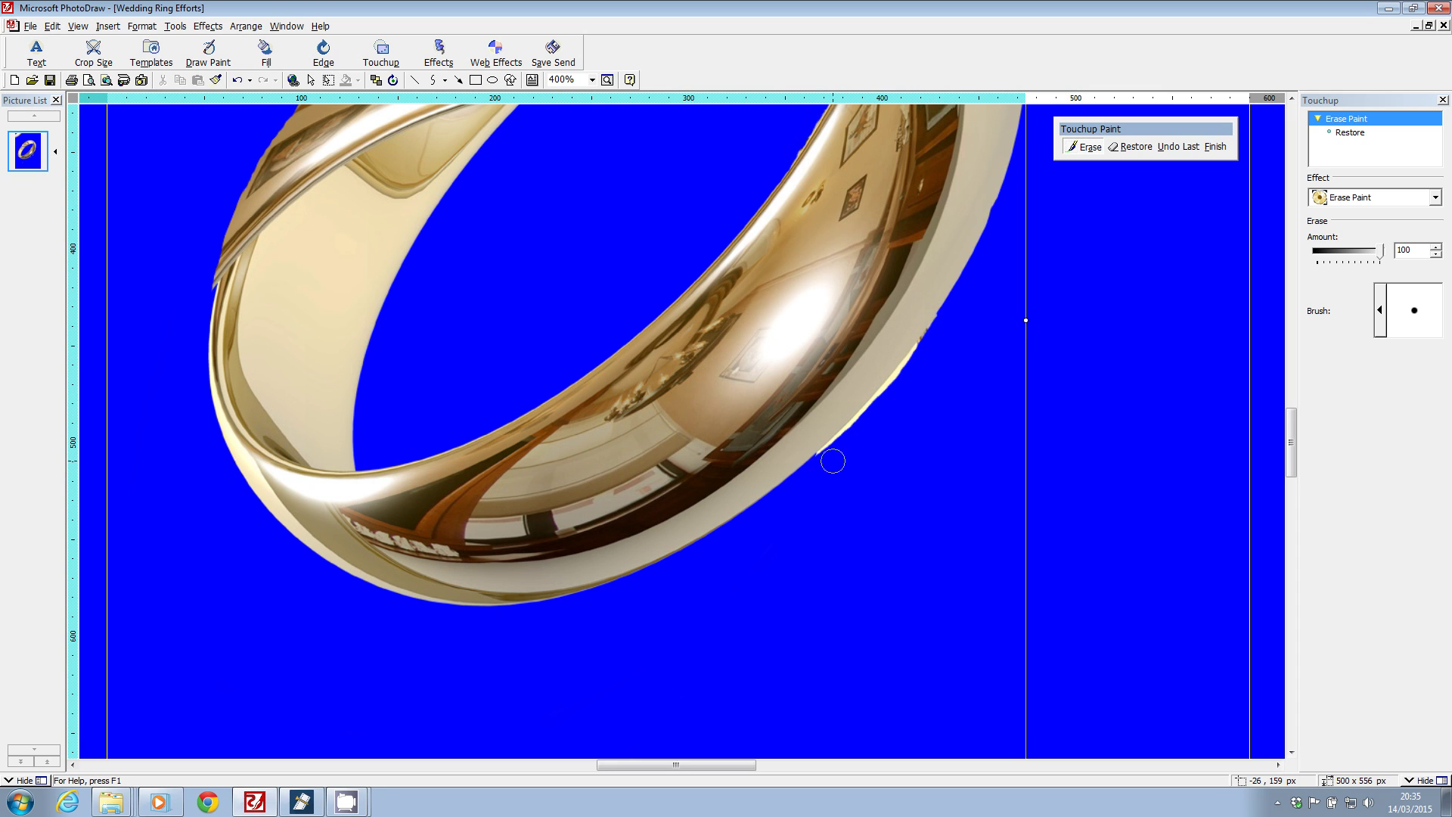
pyautogui.moveTo(871, 418); pyautogui.dragTo(929, 351)
pyautogui.moveTo(837, 453); pyautogui.dragTo(921, 366)
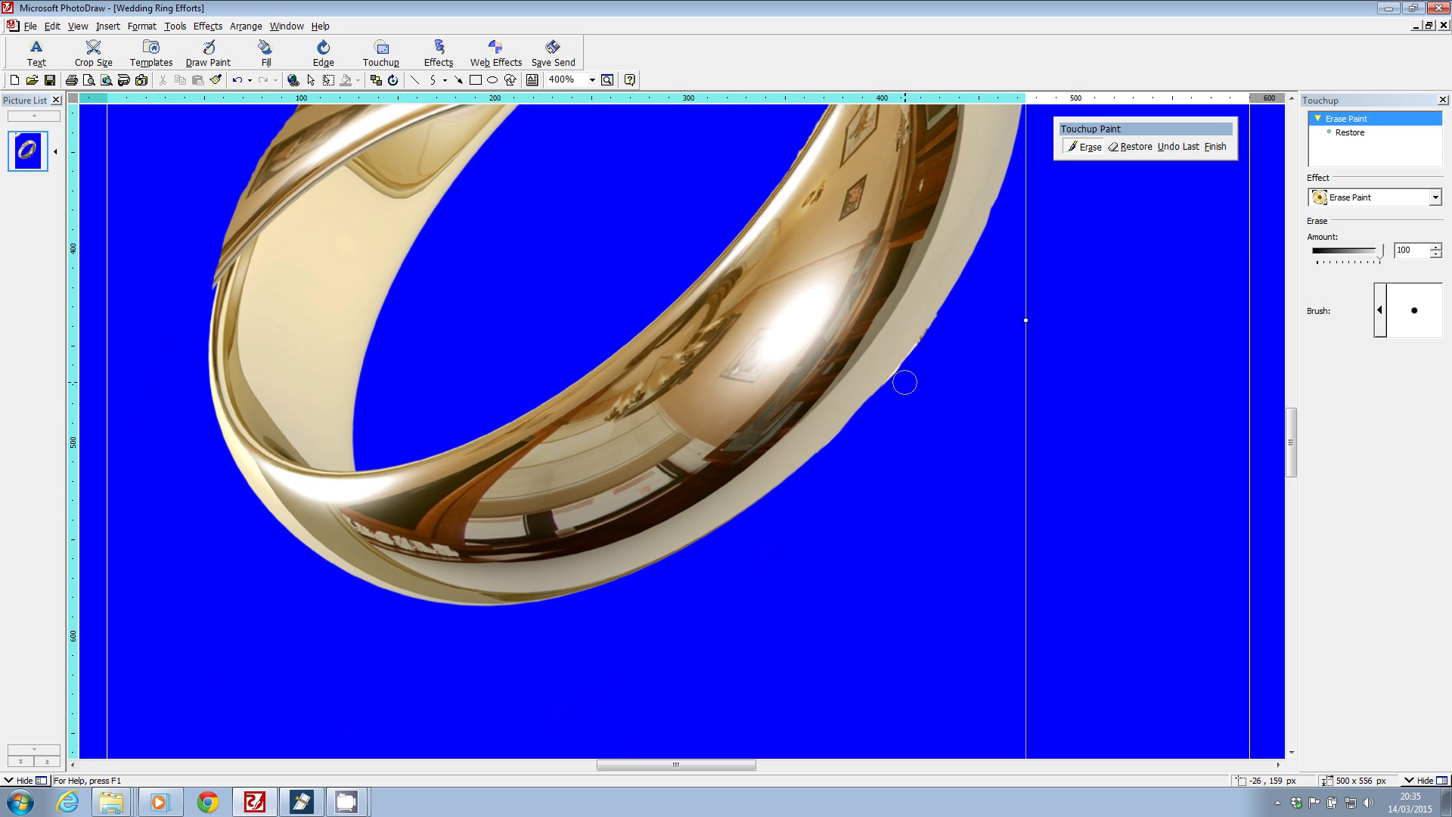
pyautogui.click(1215, 147)
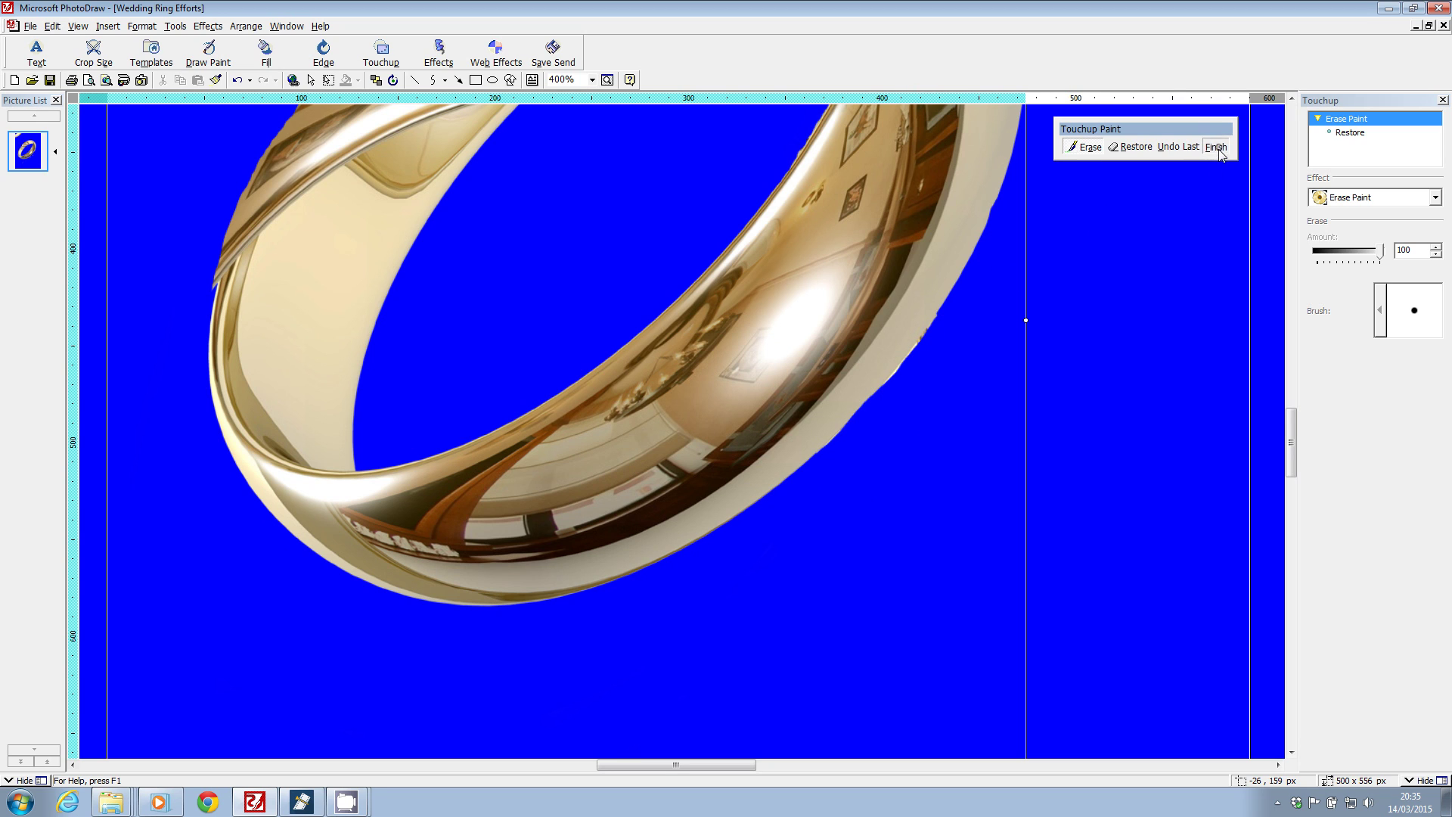
# - Move the two separated rings apart, placing them side by side on the blue background, and save the picture
pyautogui.click(593, 81)
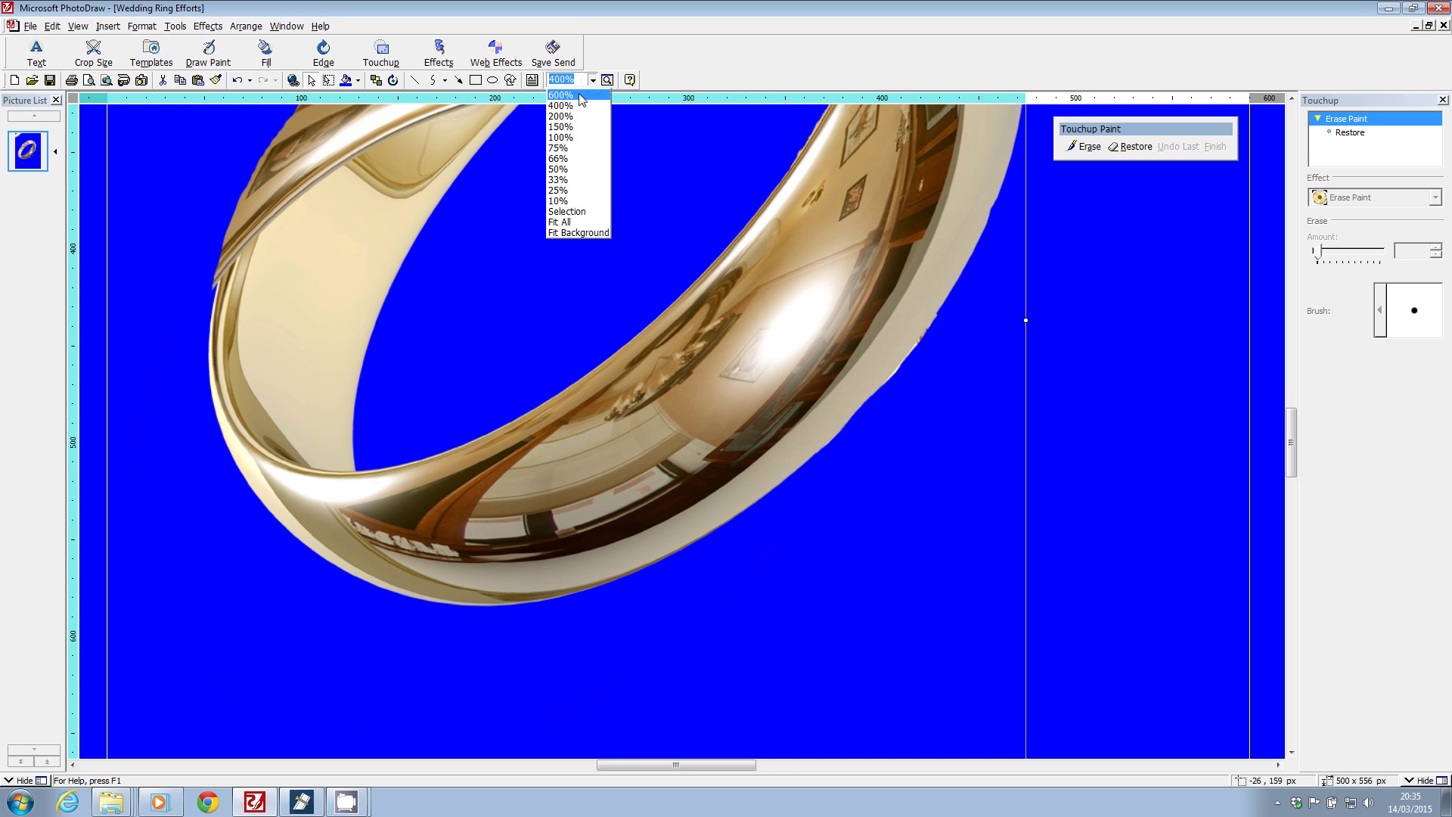
pyautogui.click(567, 137)
pyautogui.moveTo(686, 285); pyautogui.dragTo(847, 258)
pyautogui.moveTo(514, 227); pyautogui.dragTo(514, 448)
pyautogui.click(31, 26)
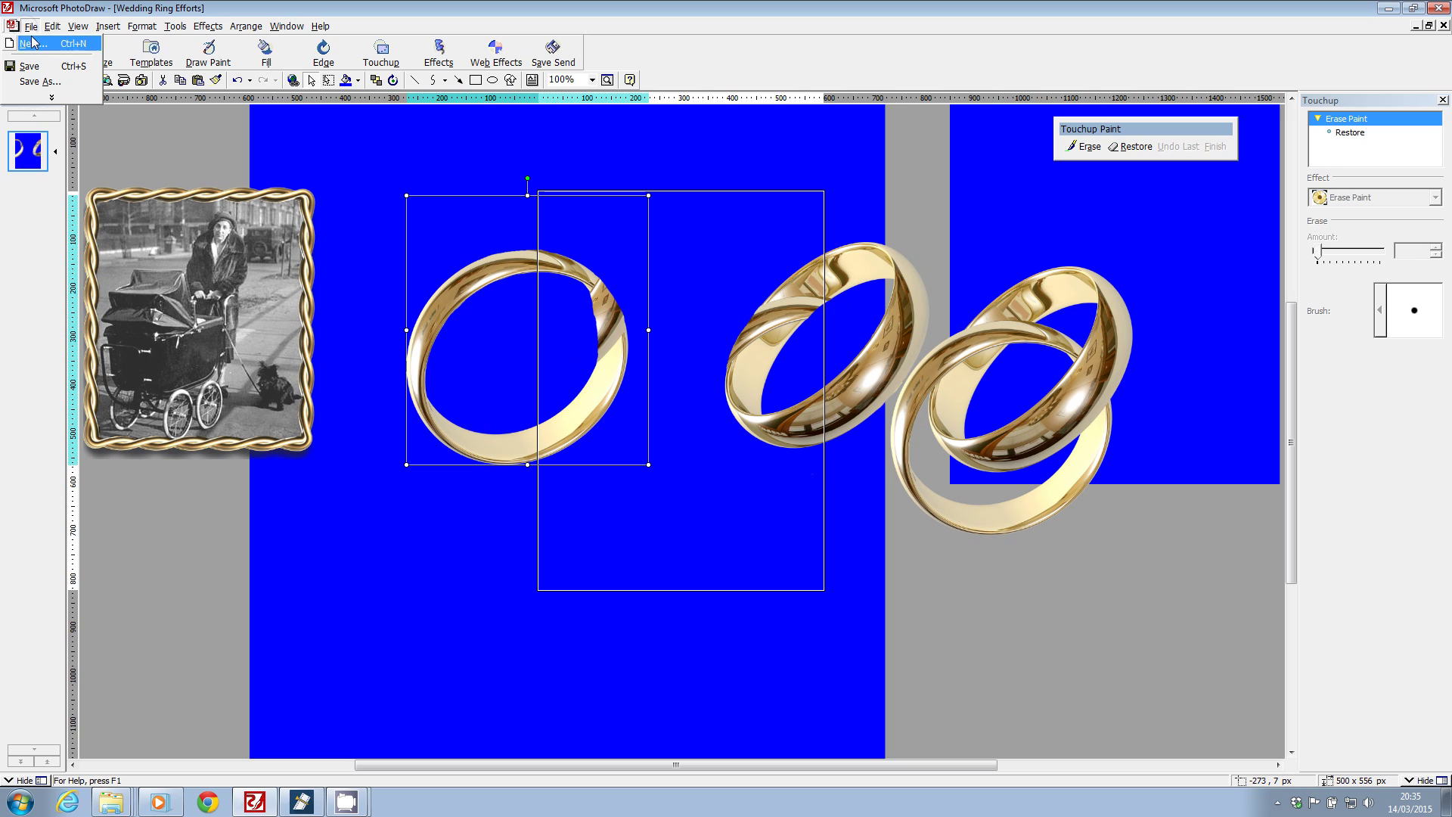
pyautogui.click(36, 68)
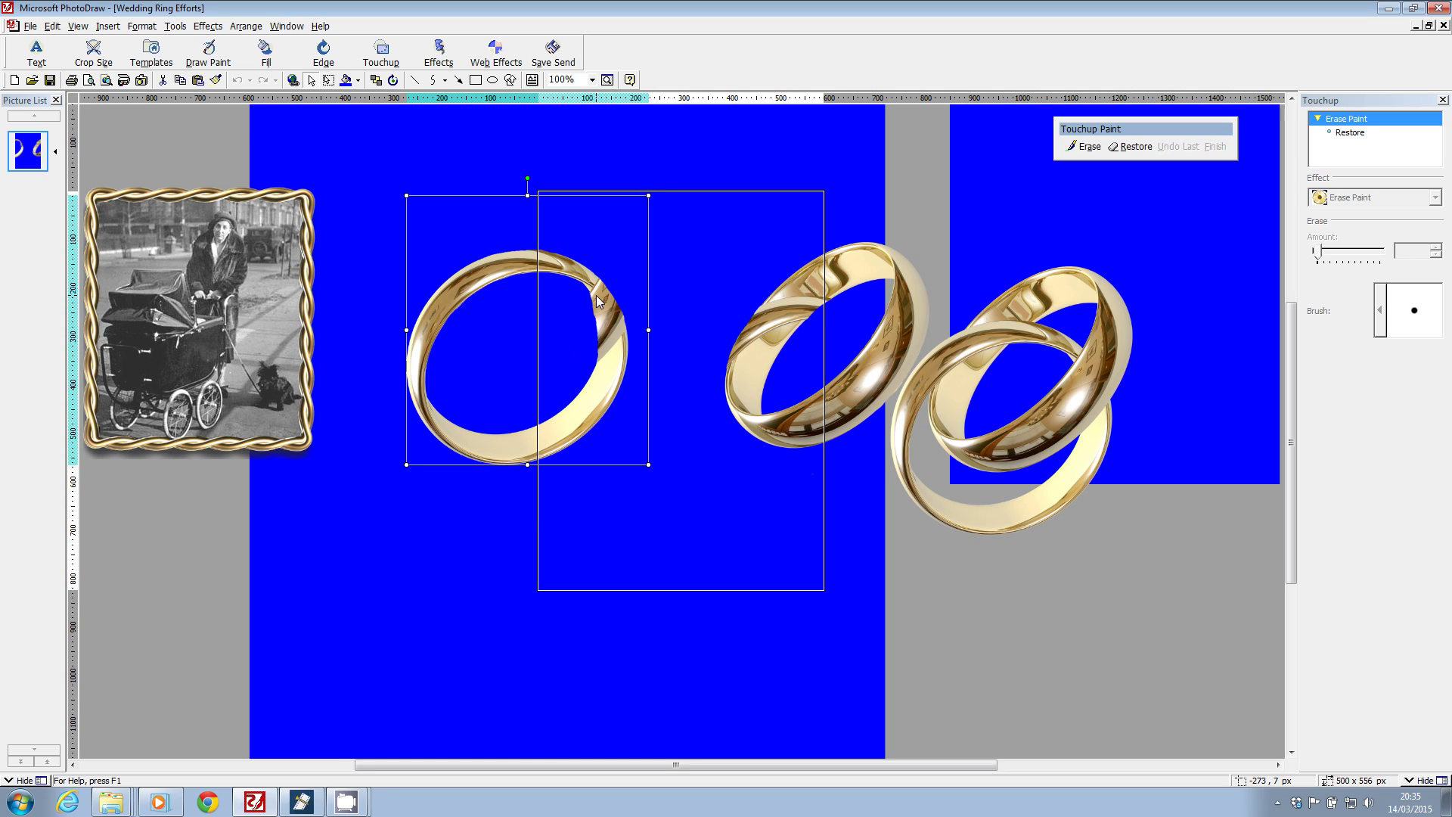
# - Duplicate the left single ring and place the duplicate above it as a spare
pyautogui.moveTo(596, 300); pyautogui.dragTo(610, 342)
pyautogui.click(53, 27)
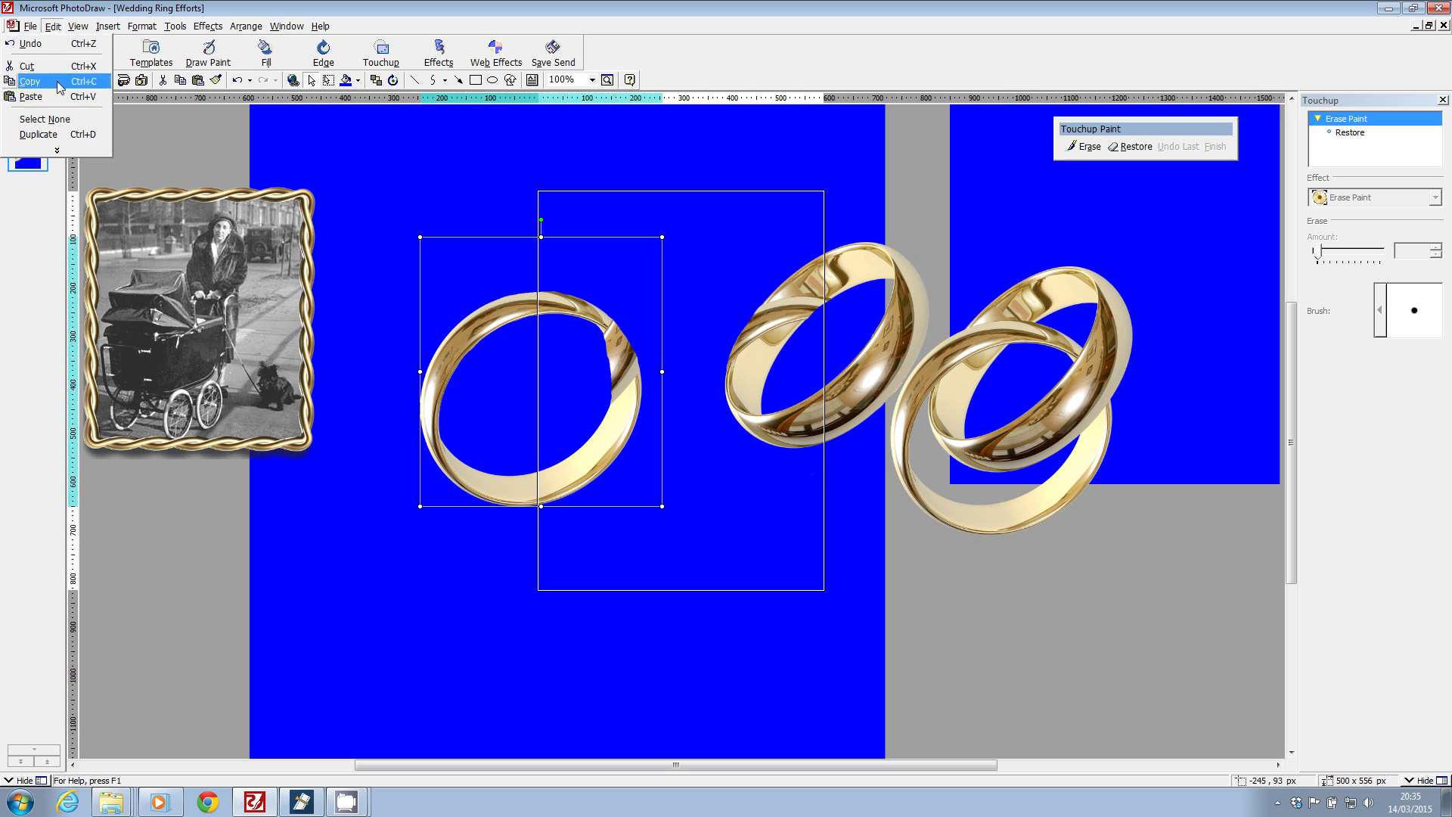
pyautogui.click(59, 136)
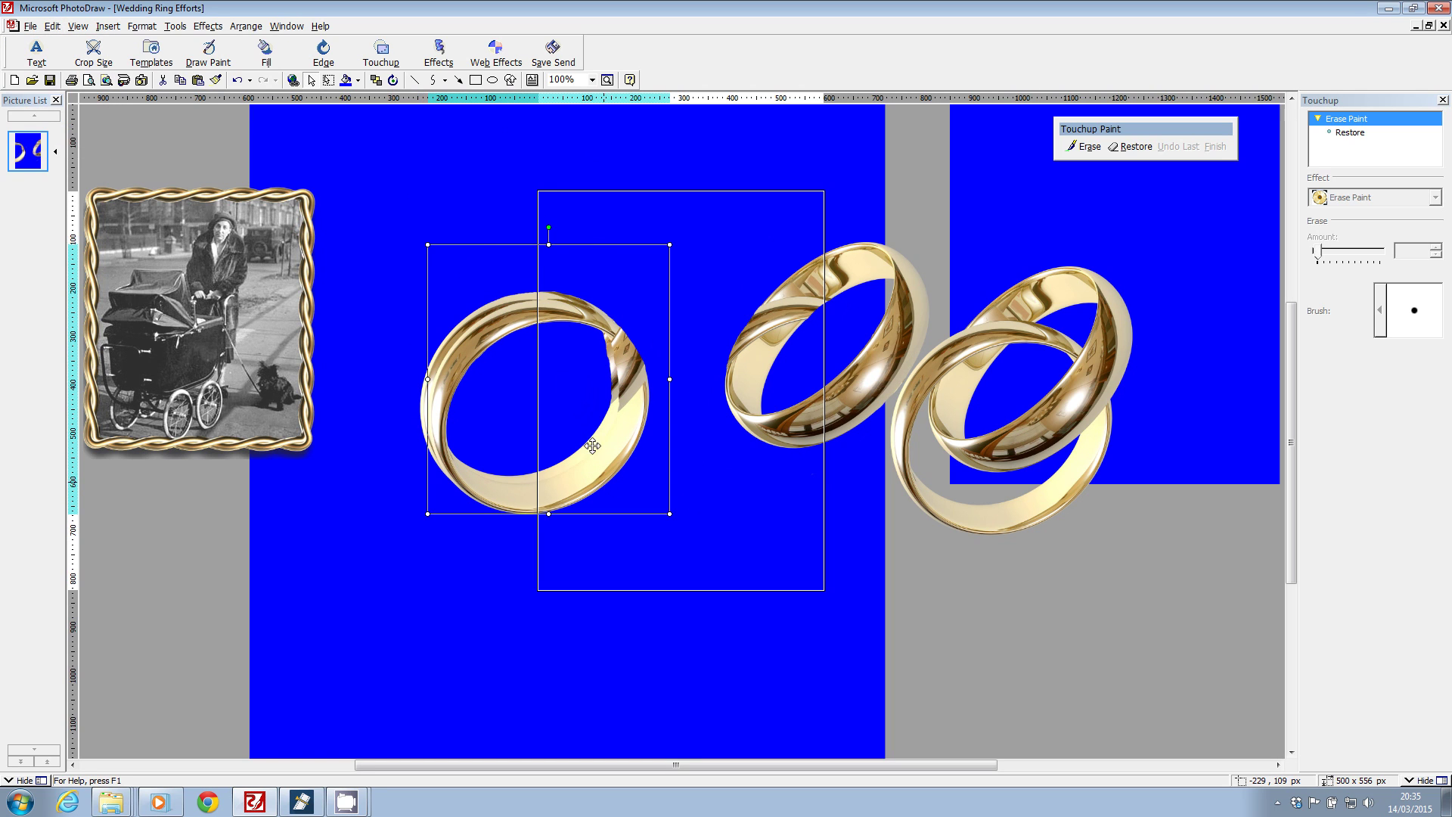
pyautogui.moveTo(593, 446); pyautogui.dragTo(466, 145)
# - Move the right single ring closer to the left one, duplicate it, and place one copy above as a spare
pyautogui.moveTo(910, 306); pyautogui.dragTo(846, 345)
pyautogui.click(53, 27)
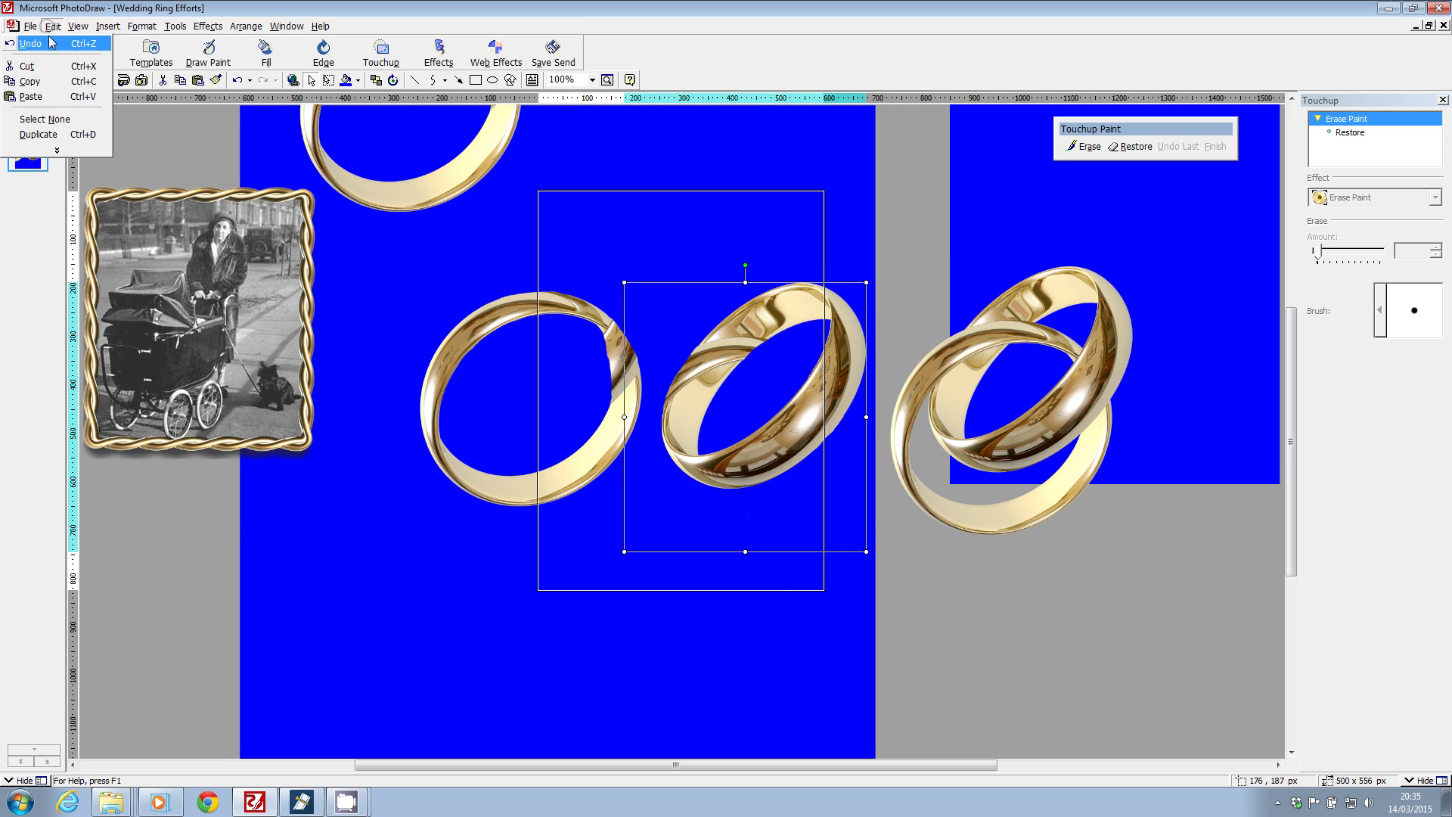
pyautogui.click(59, 136)
pyautogui.click(766, 344)
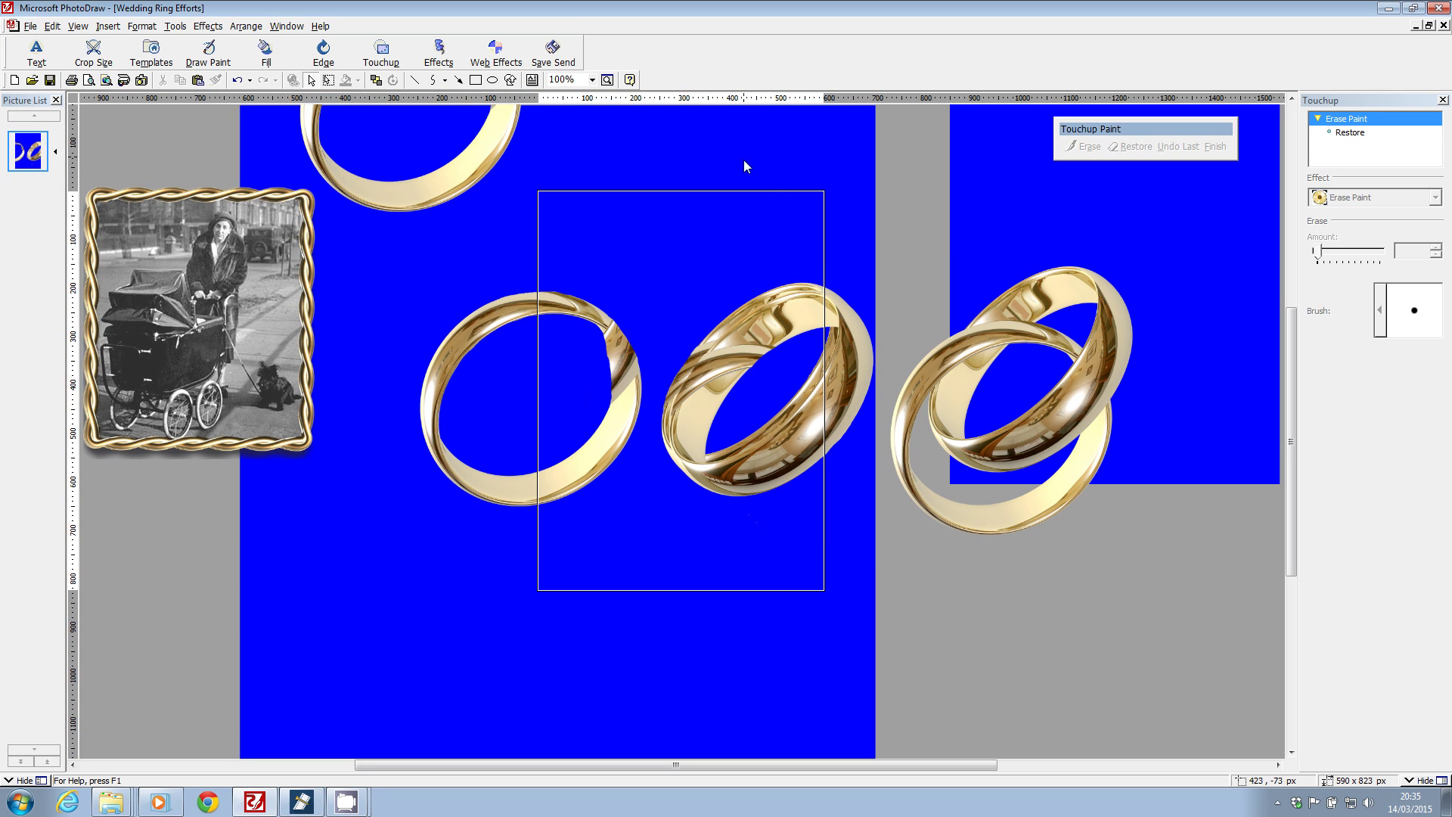
pyautogui.moveTo(824, 361); pyautogui.dragTo(779, 73)
# - Reposition the two lower single rings side by side, clear of the spare copies, and save the picture
pyautogui.moveTo(618, 378); pyautogui.dragTo(553, 442)
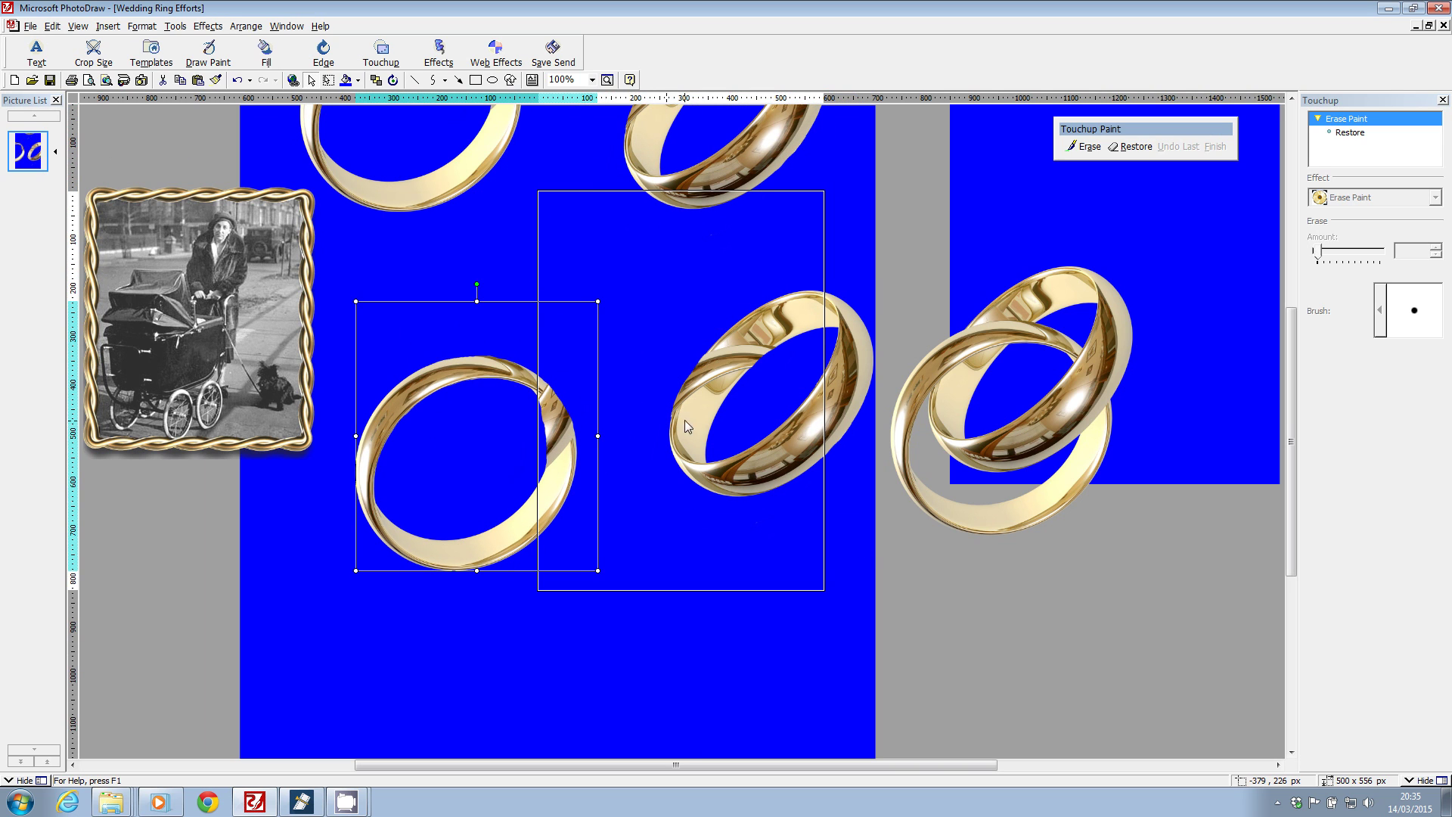
pyautogui.moveTo(782, 443); pyautogui.dragTo(728, 518)
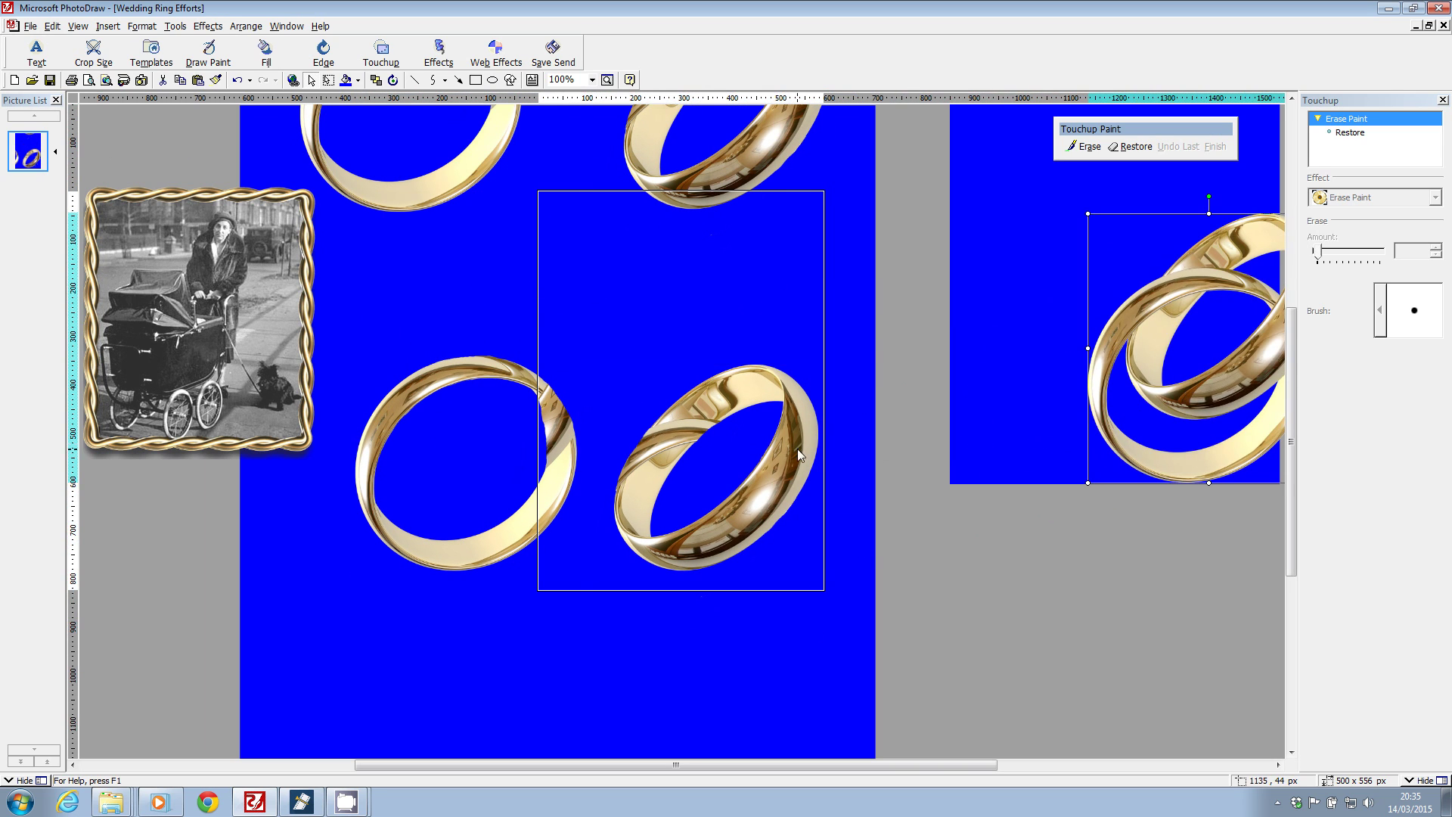
pyautogui.moveTo(797, 448); pyautogui.dragTo(883, 435)
pyautogui.moveTo(535, 435); pyautogui.dragTo(586, 450)
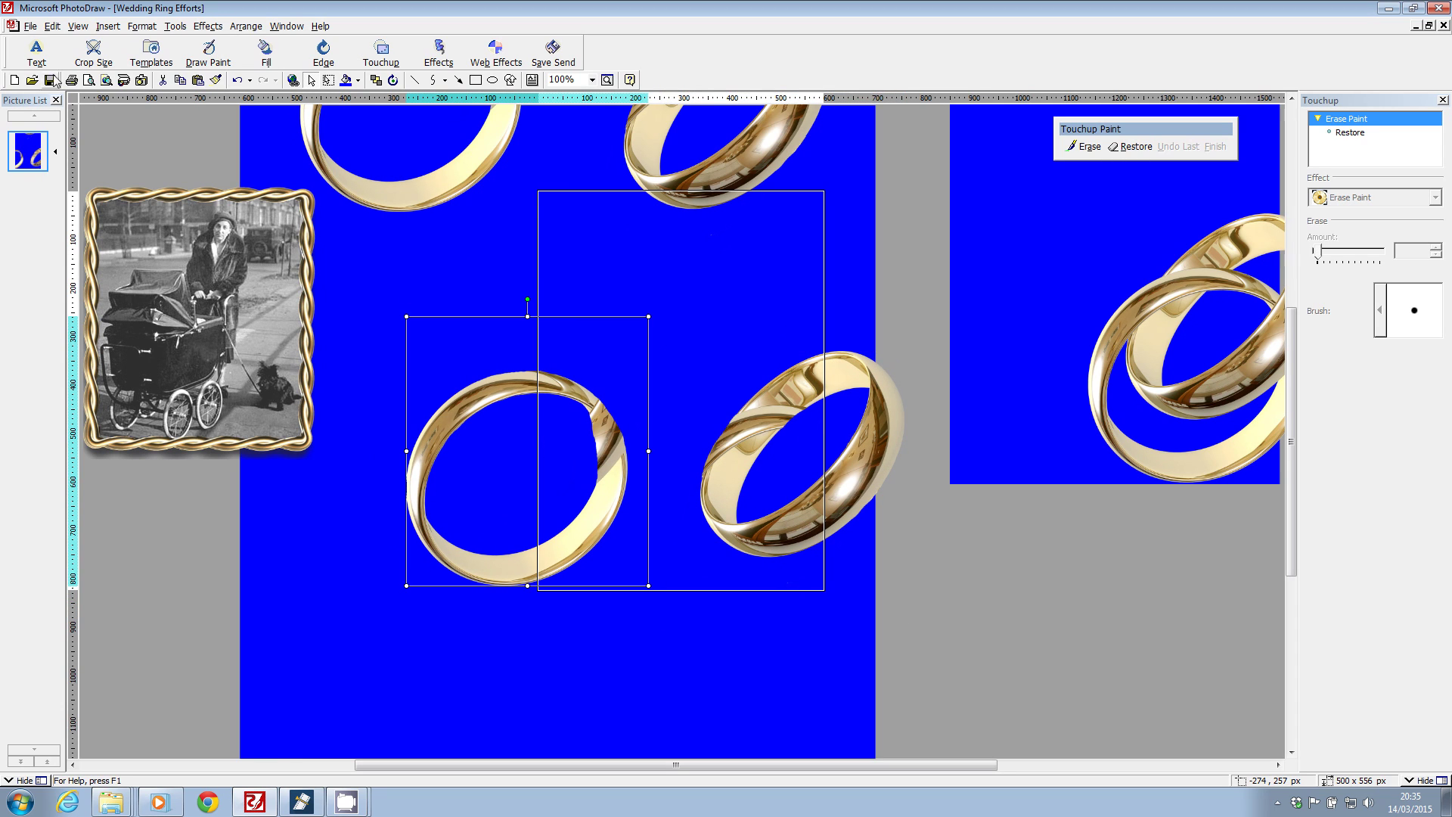
pyautogui.click(30, 25)
pyautogui.click(31, 68)
# - Raise the two working rings slightly and adjust the gap between them
pyautogui.moveTo(562, 401); pyautogui.dragTo(561, 368)
pyautogui.moveTo(805, 380); pyautogui.dragTo(814, 349)
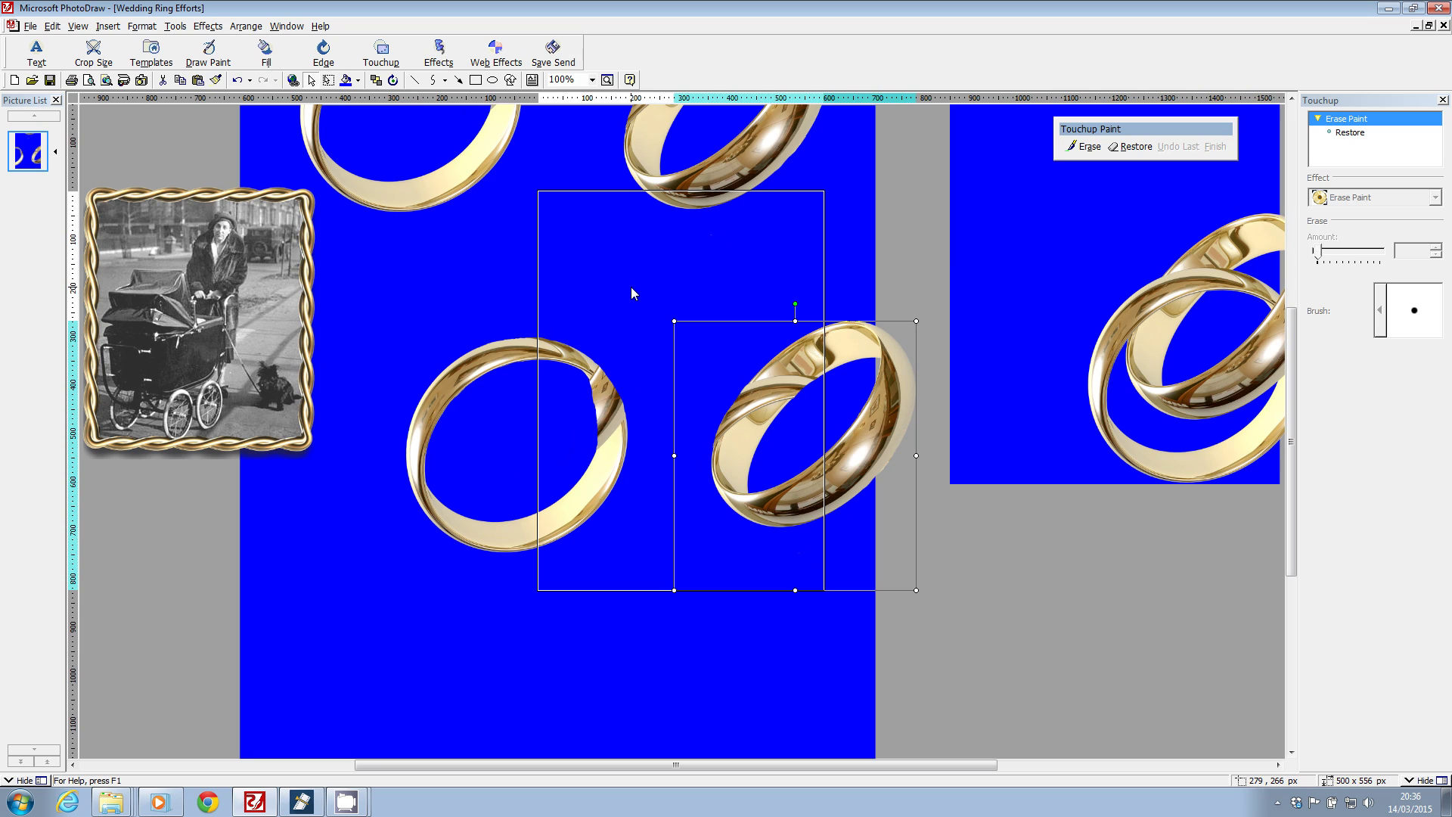
pyautogui.moveTo(589, 365); pyautogui.dragTo(594, 374)
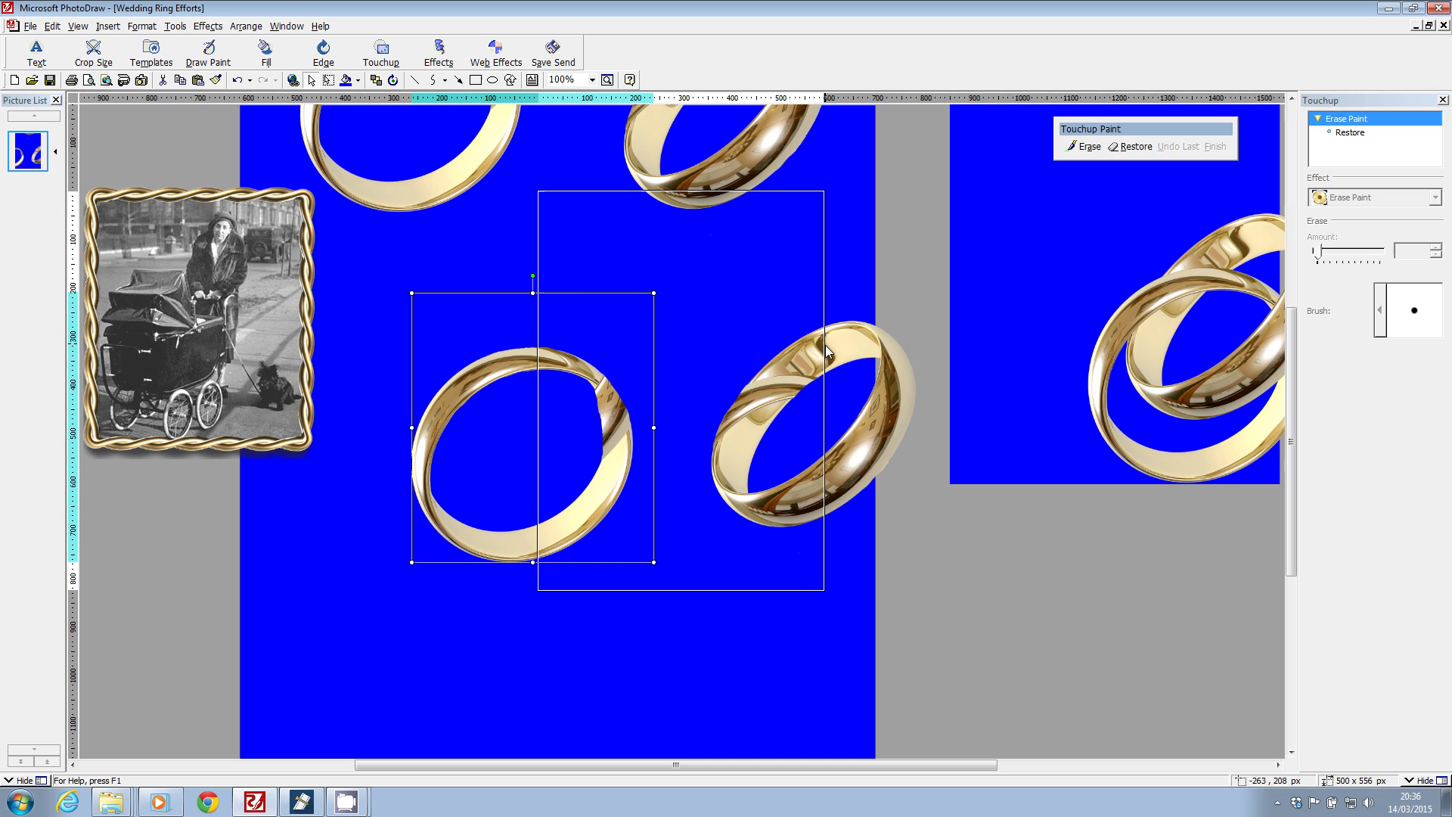
pyautogui.moveTo(832, 356); pyautogui.dragTo(809, 357)
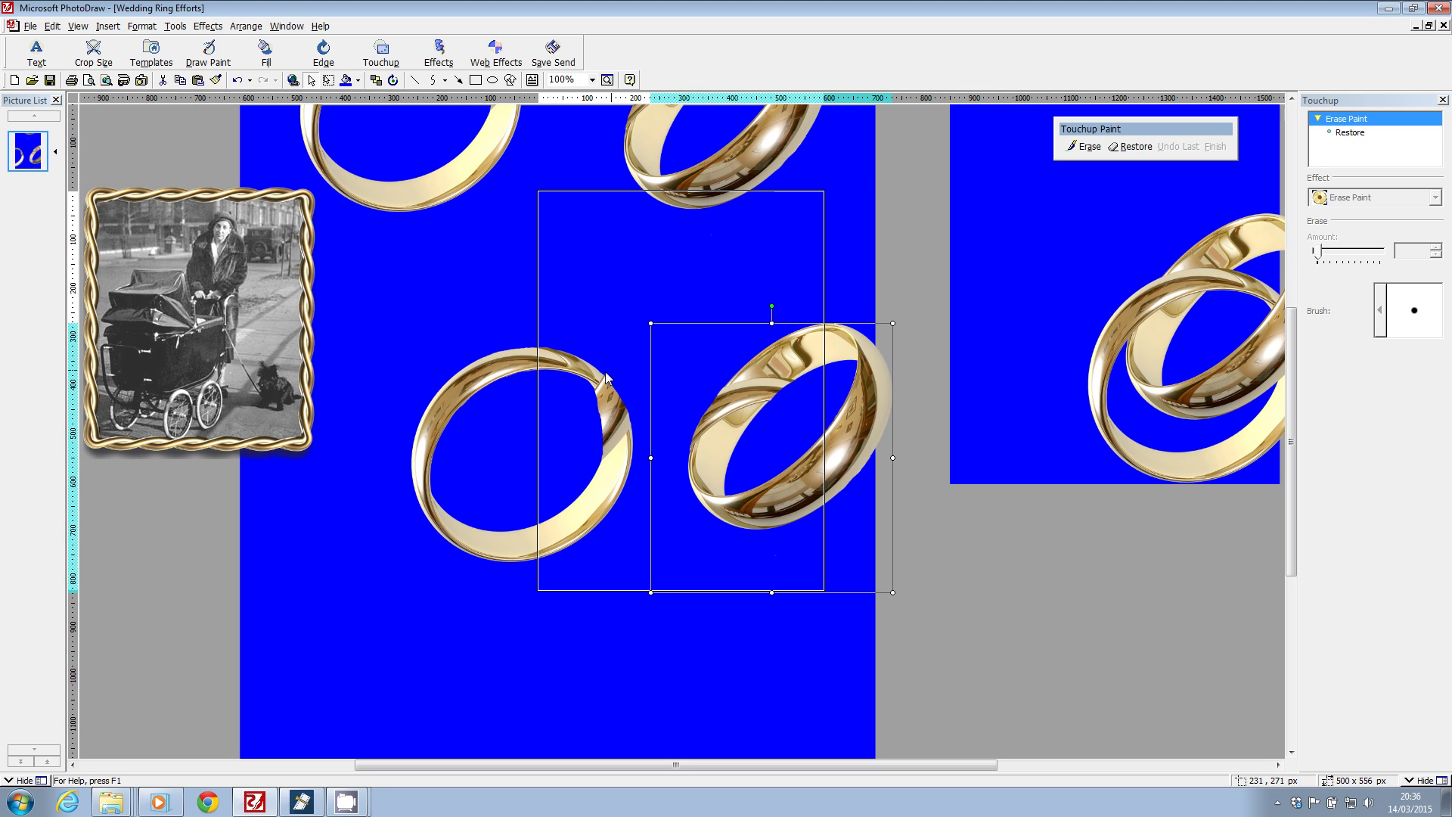
pyautogui.moveTo(558, 365); pyautogui.dragTo(530, 357)
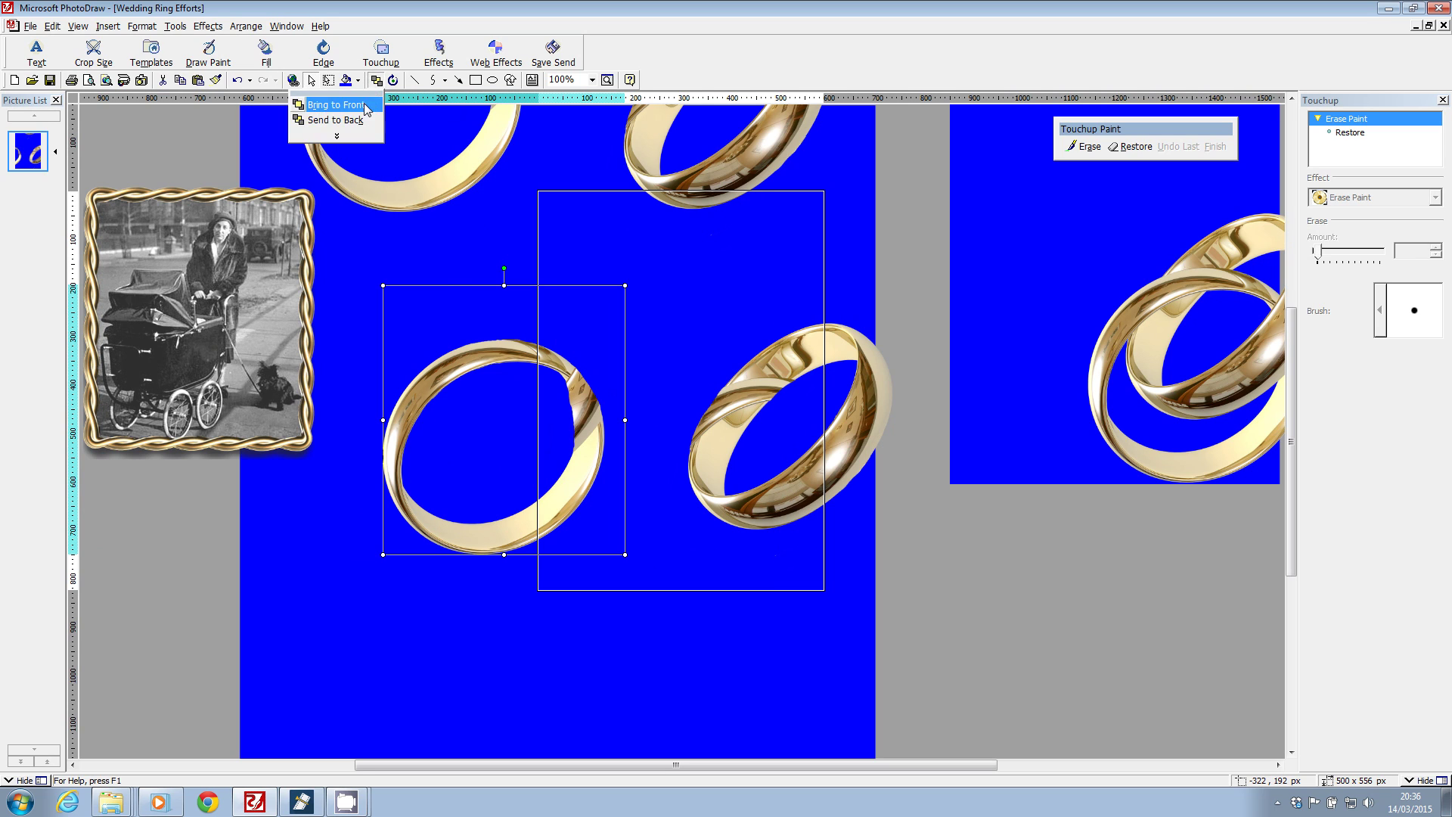
pyautogui.click(835, 363)
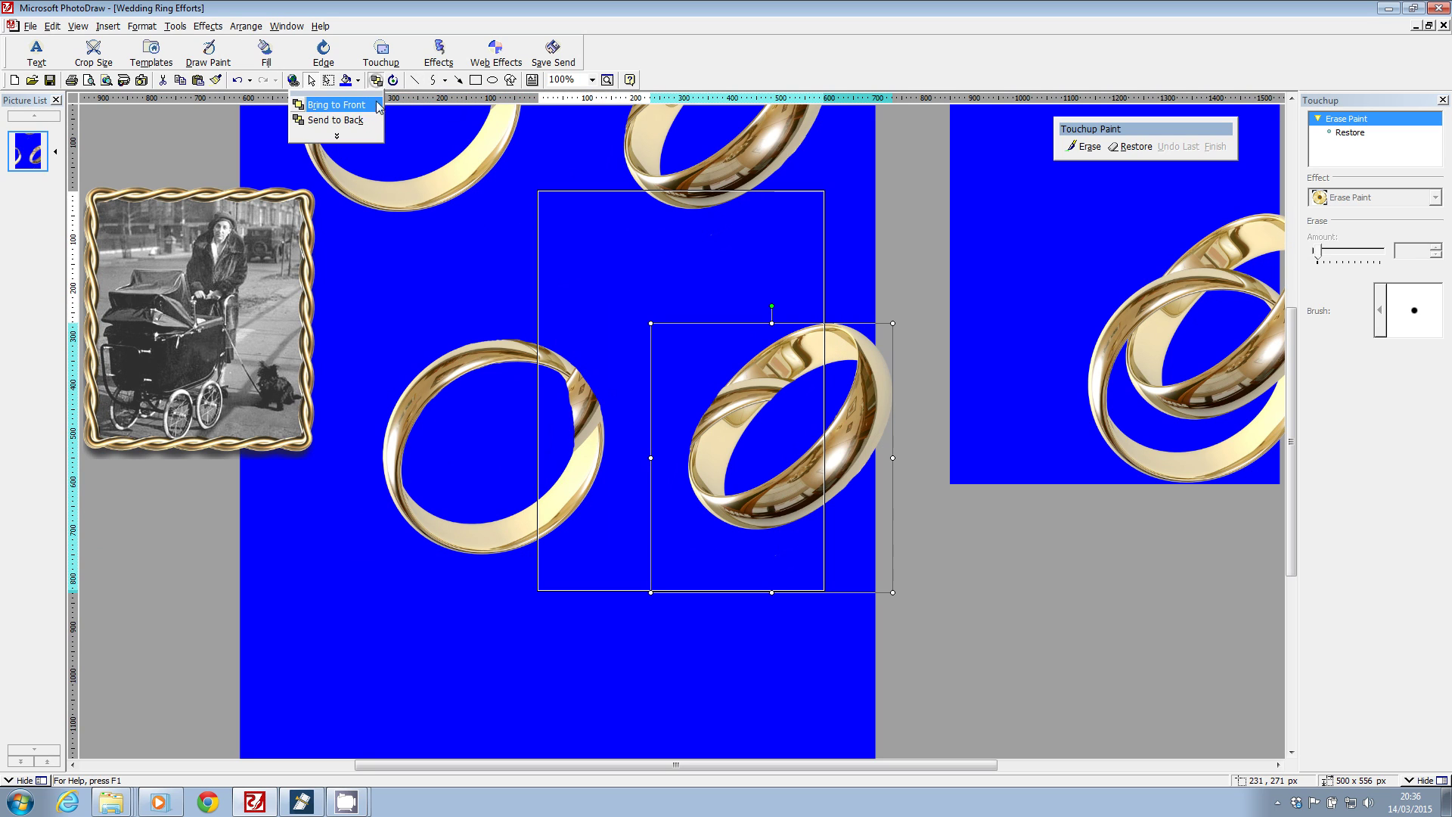
pyautogui.moveTo(560, 378); pyautogui.dragTo(258, 406)
pyautogui.press('Escape')
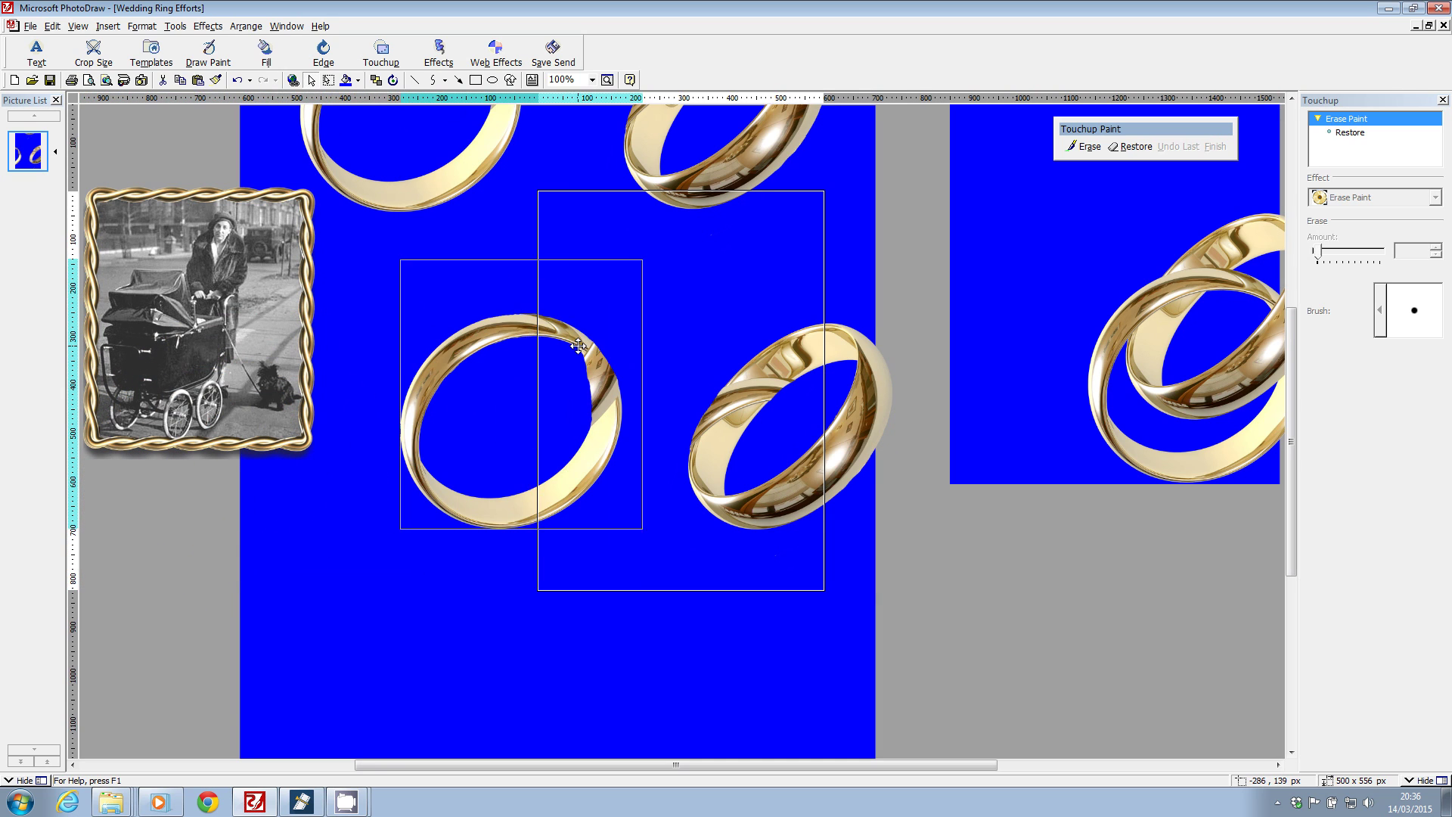
# - Duplicate the left working ring and place the duplicate over the original linked rings
pyautogui.click(52, 26)
pyautogui.click(38, 134)
pyautogui.moveTo(564, 342); pyautogui.dragTo(1120, 320)
pyautogui.press('Escape')
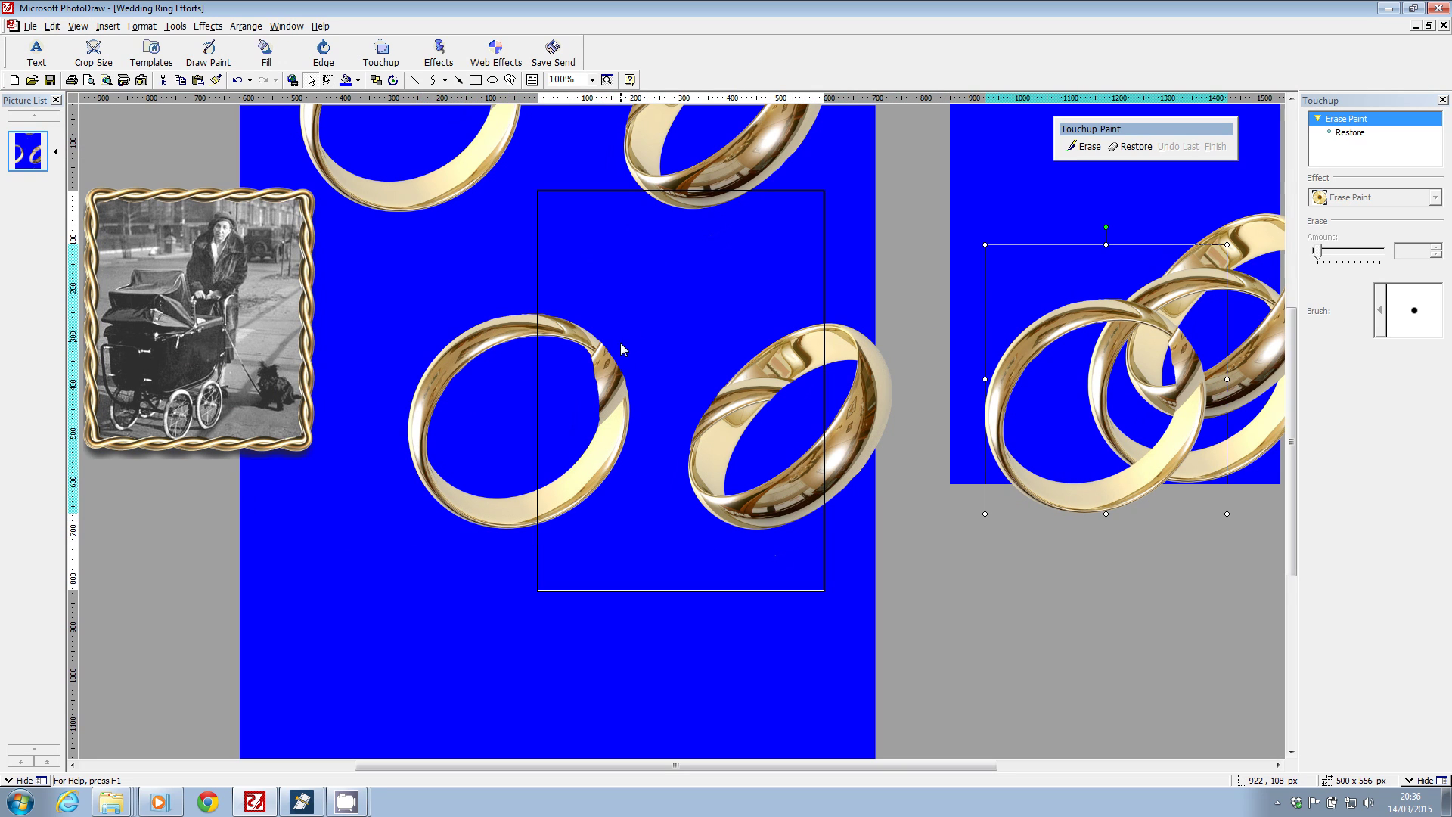
# - Delete the left working ring from the blue background, keeping its duplicate beside the linked rings
pyautogui.moveTo(650, 260); pyautogui.dragTo(201, 413)
pyautogui.moveTo(136, 460); pyautogui.dragTo(305, 553)
pyautogui.moveTo(331, 493); pyautogui.dragTo(490, 317)
pyautogui.press('Delete')
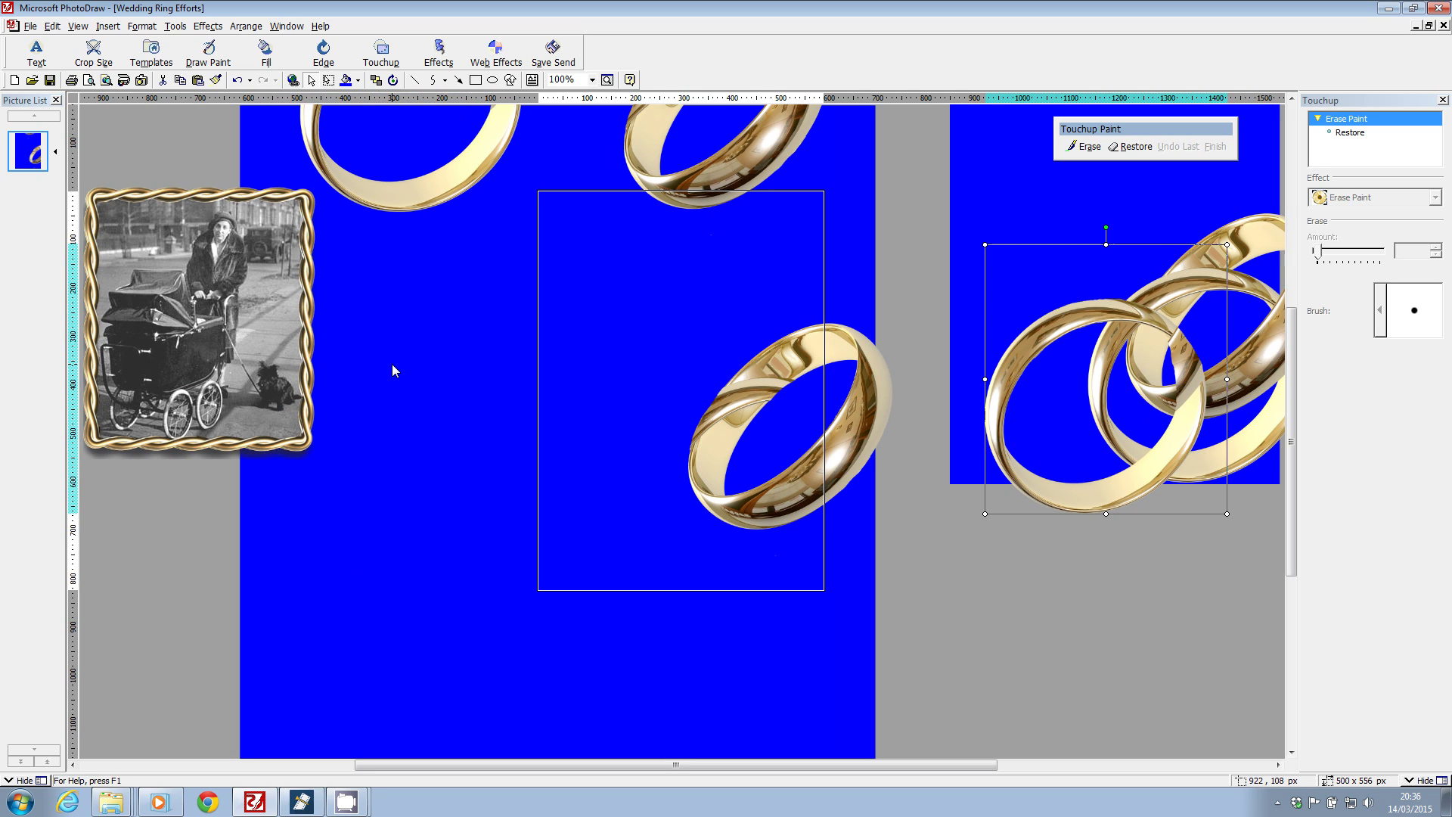
# - Move the duplicate ring back to the left of the tilted ring, and shift the linked pair down beside the blue background
pyautogui.moveTo(1087, 317); pyautogui.dragTo(451, 351)
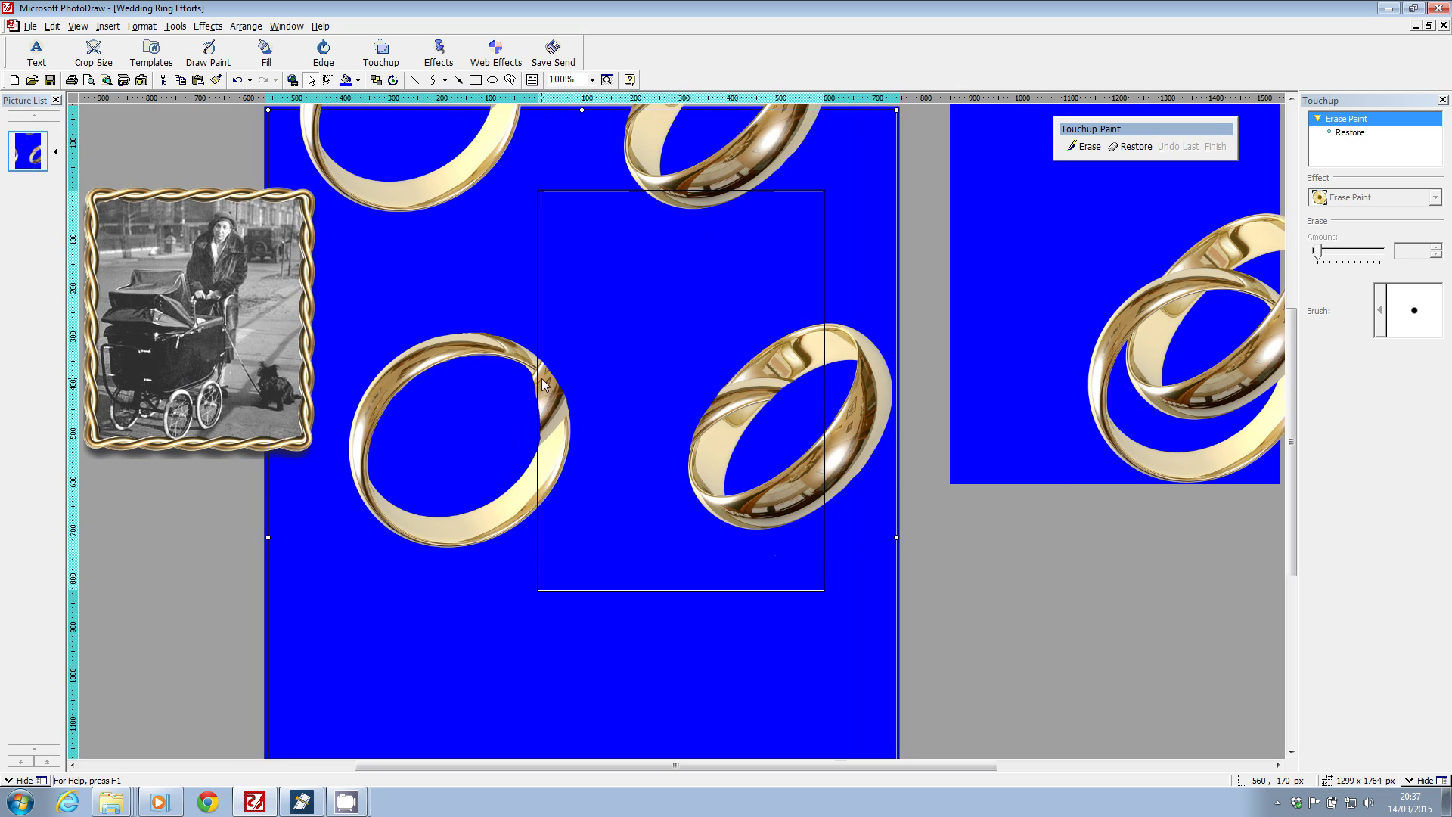
pyautogui.moveTo(540, 378); pyautogui.dragTo(592, 399)
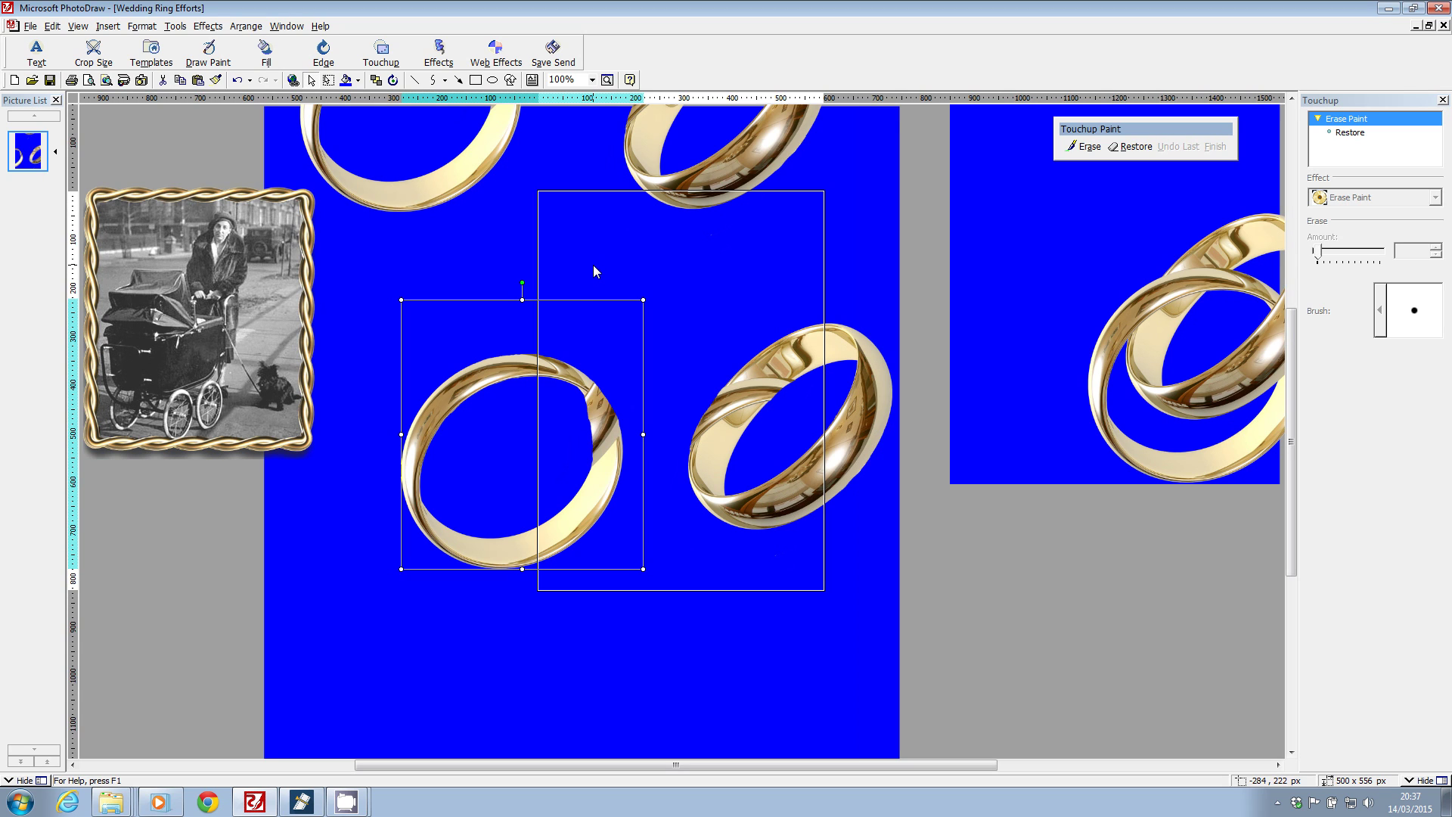
pyautogui.moveTo(1230, 395); pyautogui.dragTo(1119, 370)
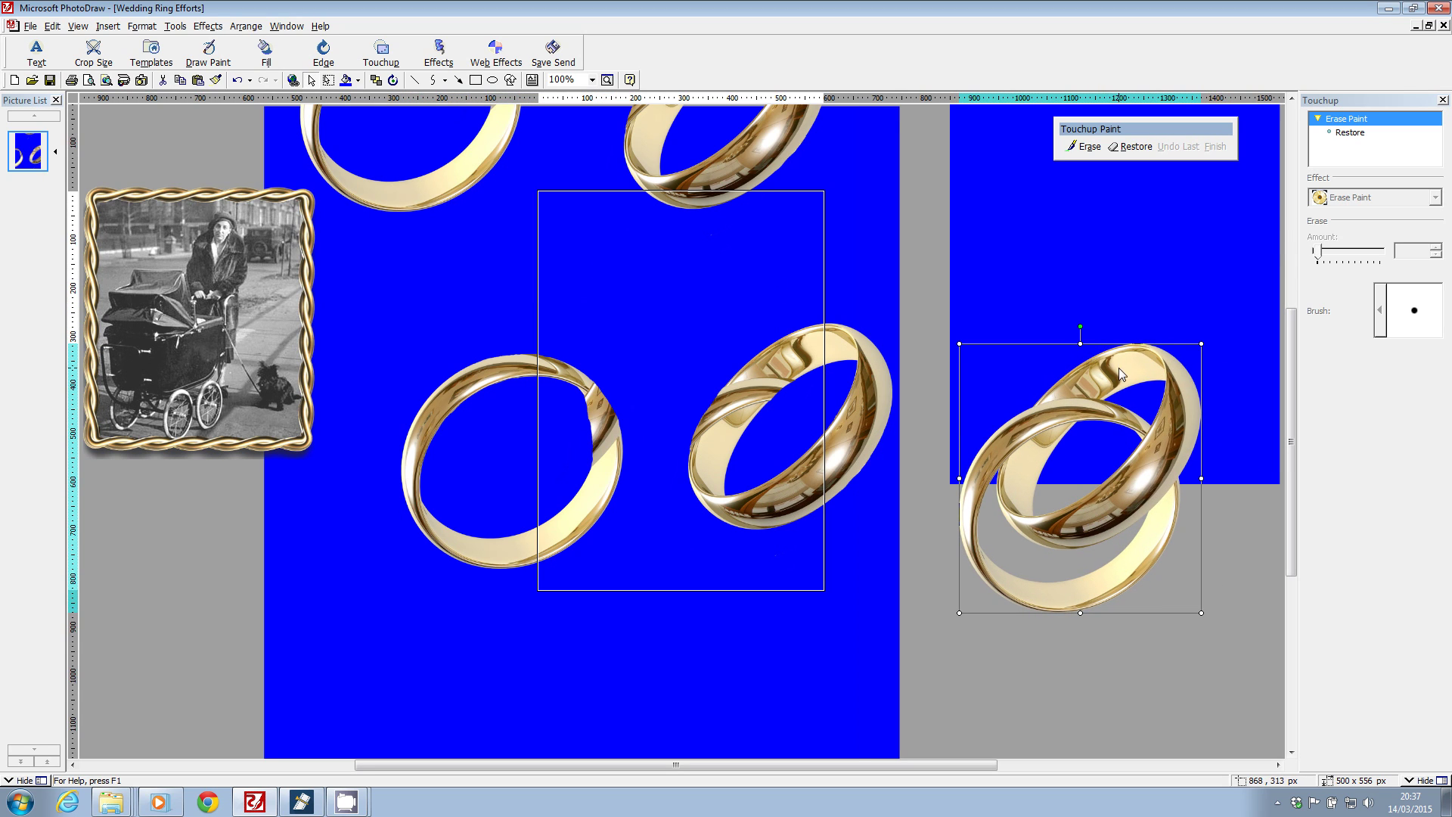
# - Try overlapping the tilted ring with the left ring and bringing it to the front before moving it clear again
pyautogui.moveTo(845, 413); pyautogui.dragTo(641, 377)
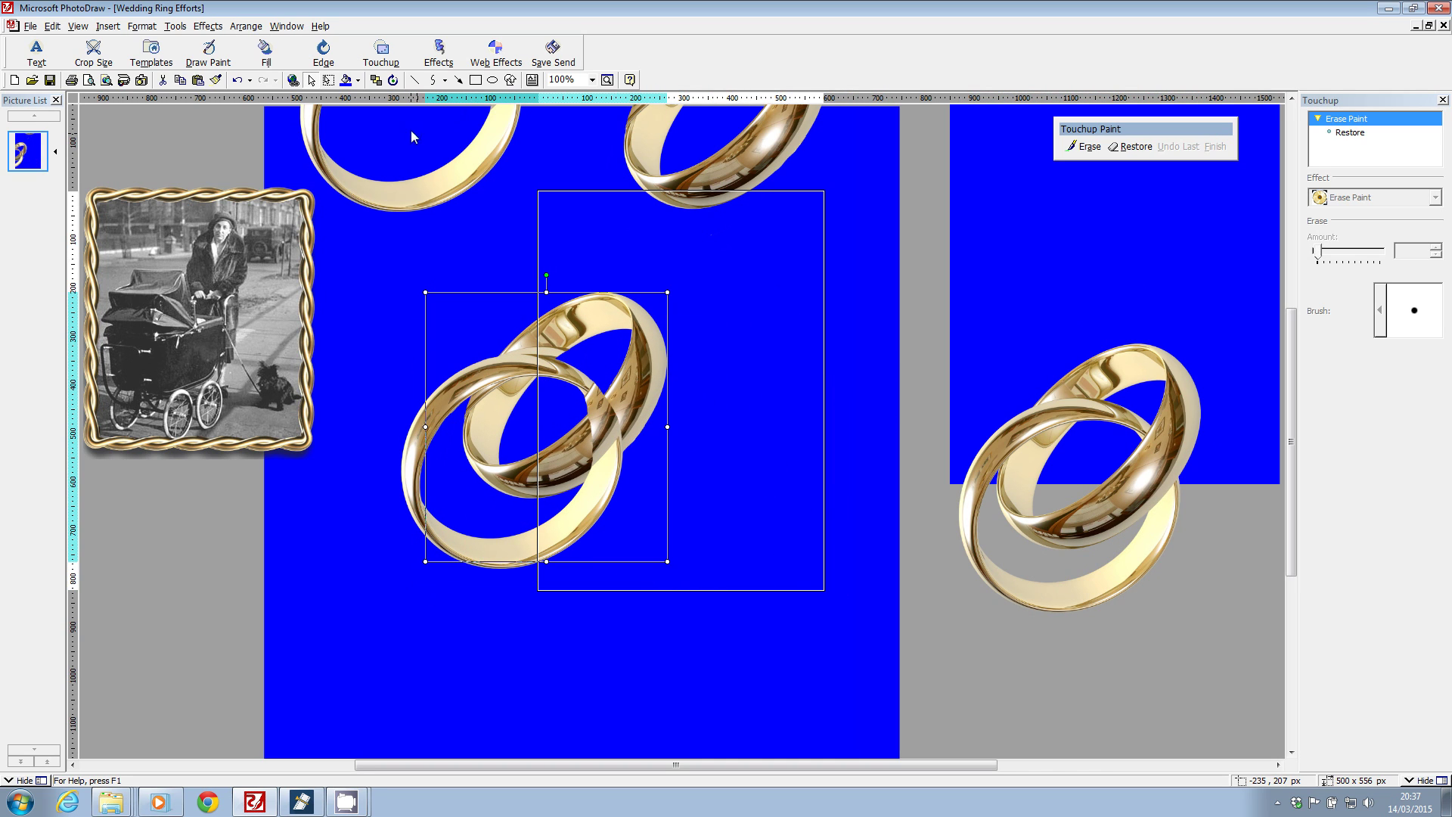
pyautogui.click(378, 84)
pyautogui.click(332, 99)
pyautogui.moveTo(642, 361); pyautogui.dragTo(886, 363)
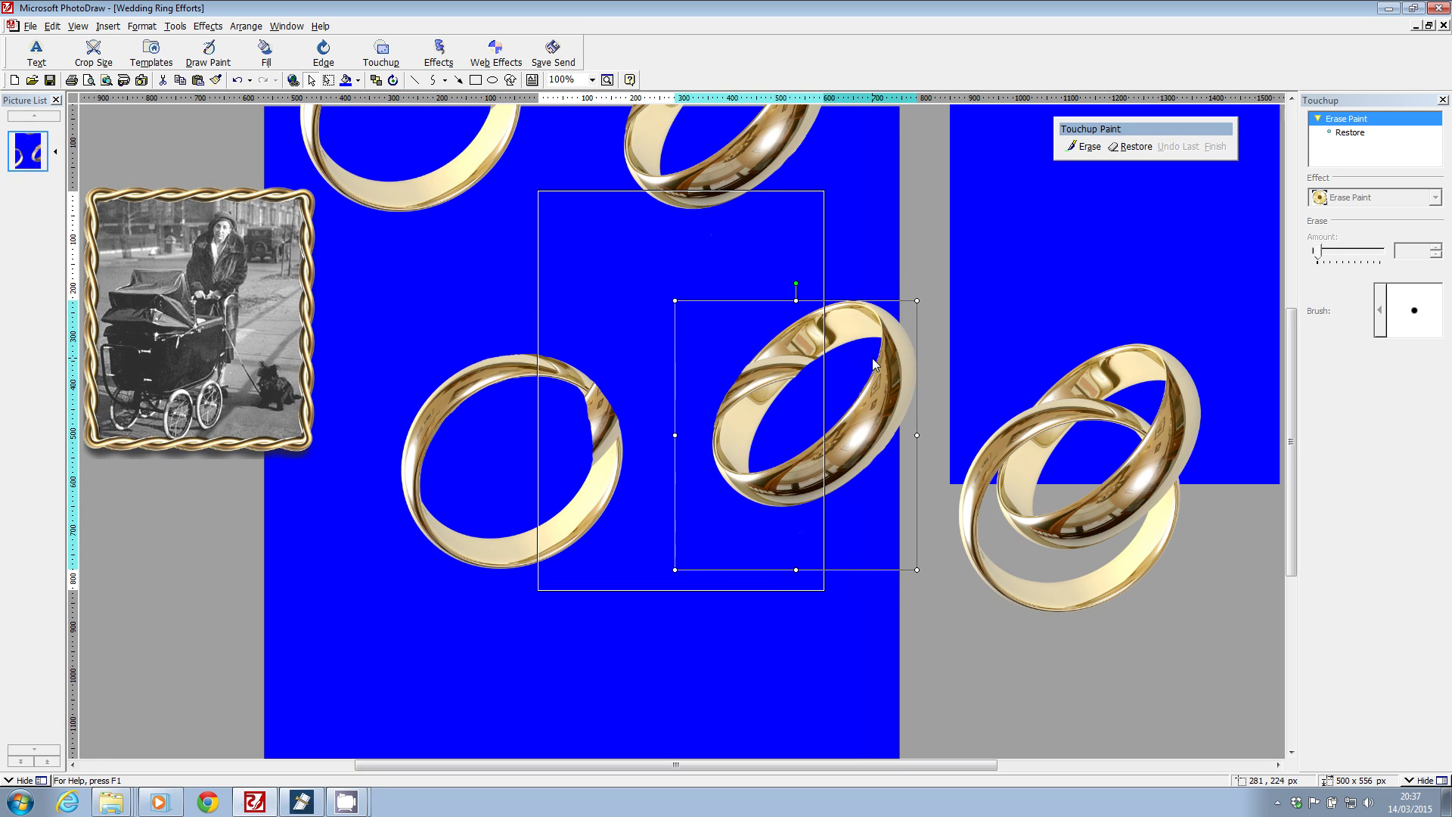
# - Clone pale gold from the left ring's lower right band over the dark leftover just above it
pyautogui.click(596, 449)
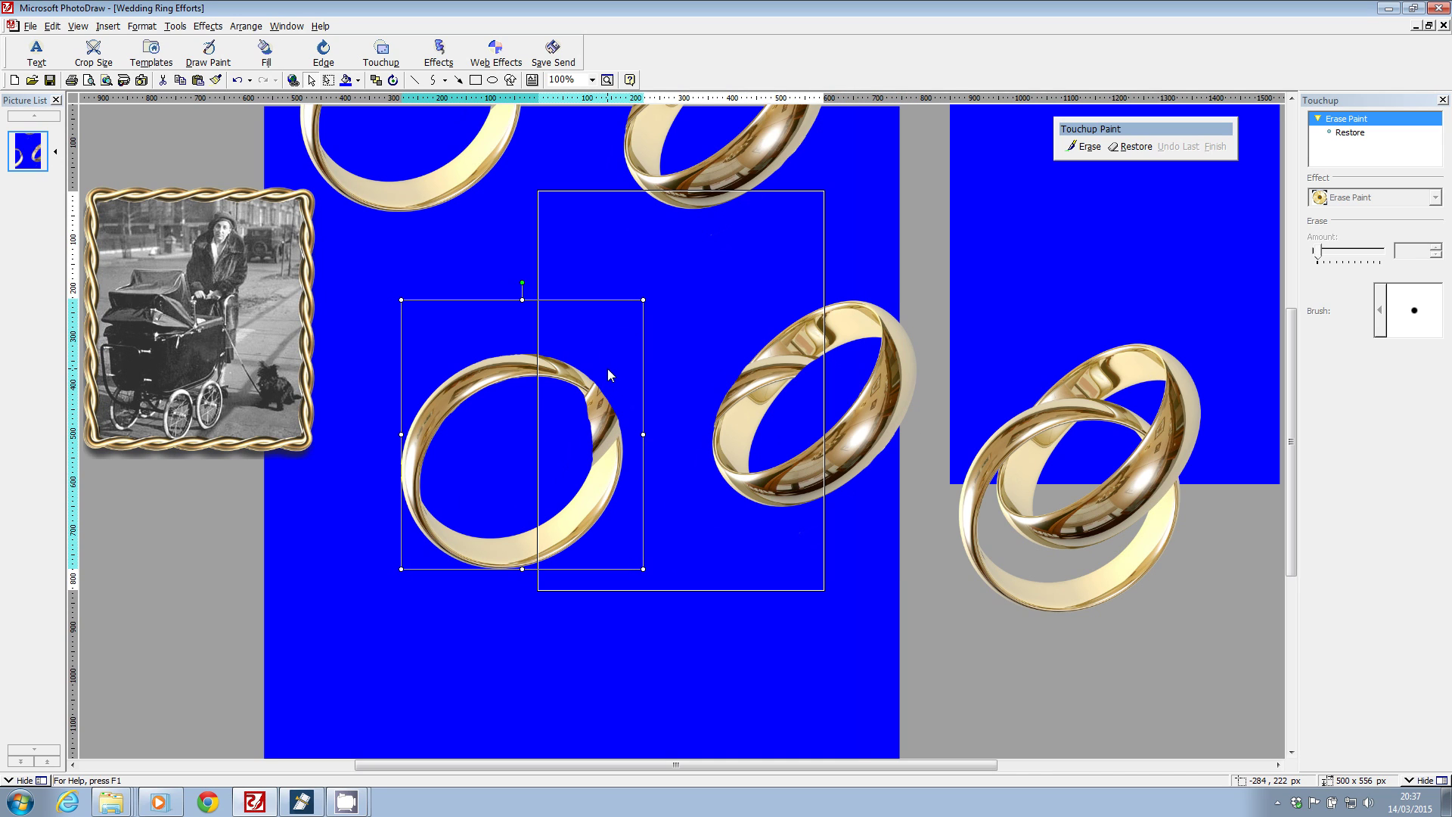
pyautogui.click(438, 53)
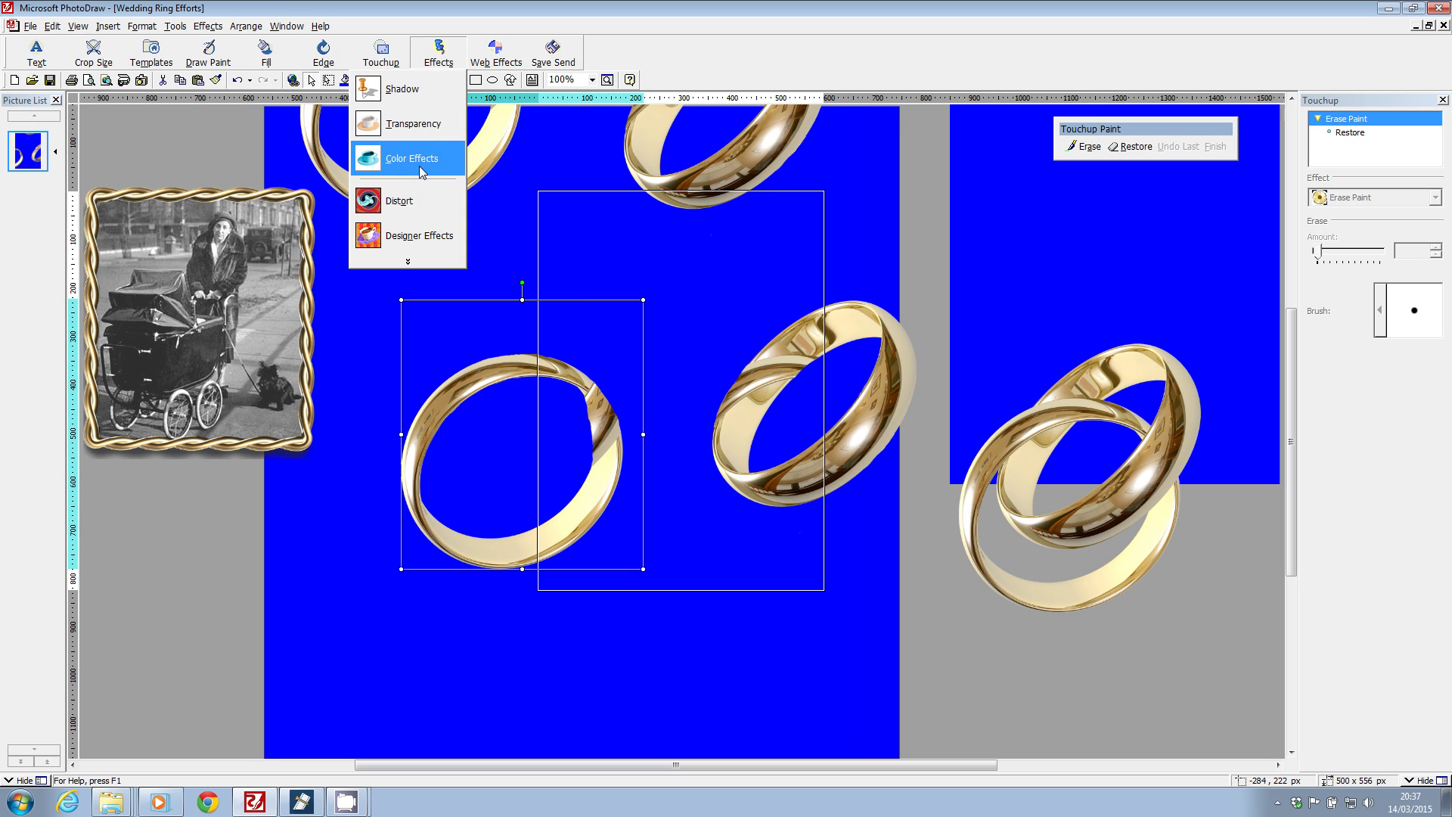
pyautogui.moveTo(392, 56)
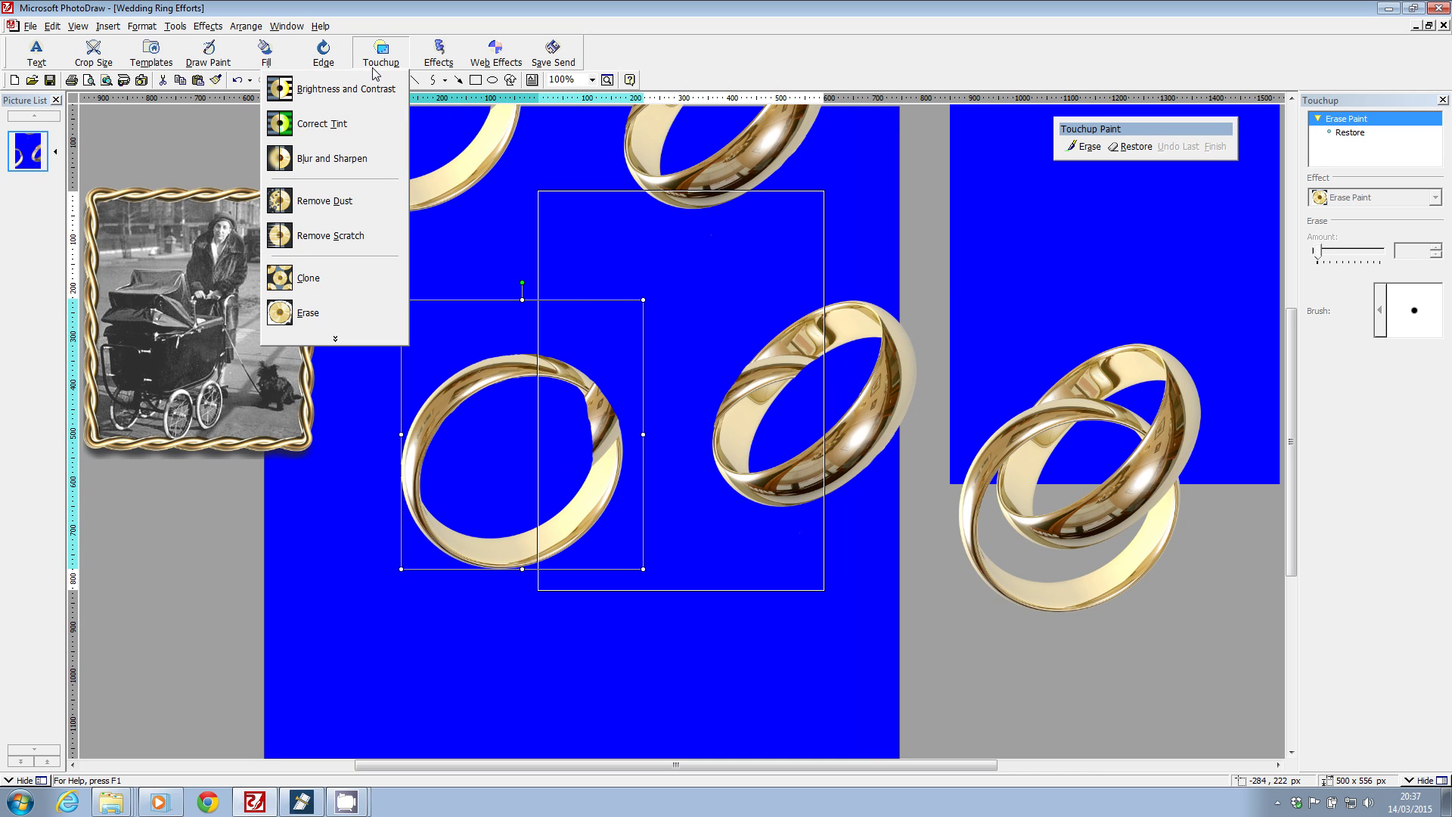
pyautogui.click(306, 278)
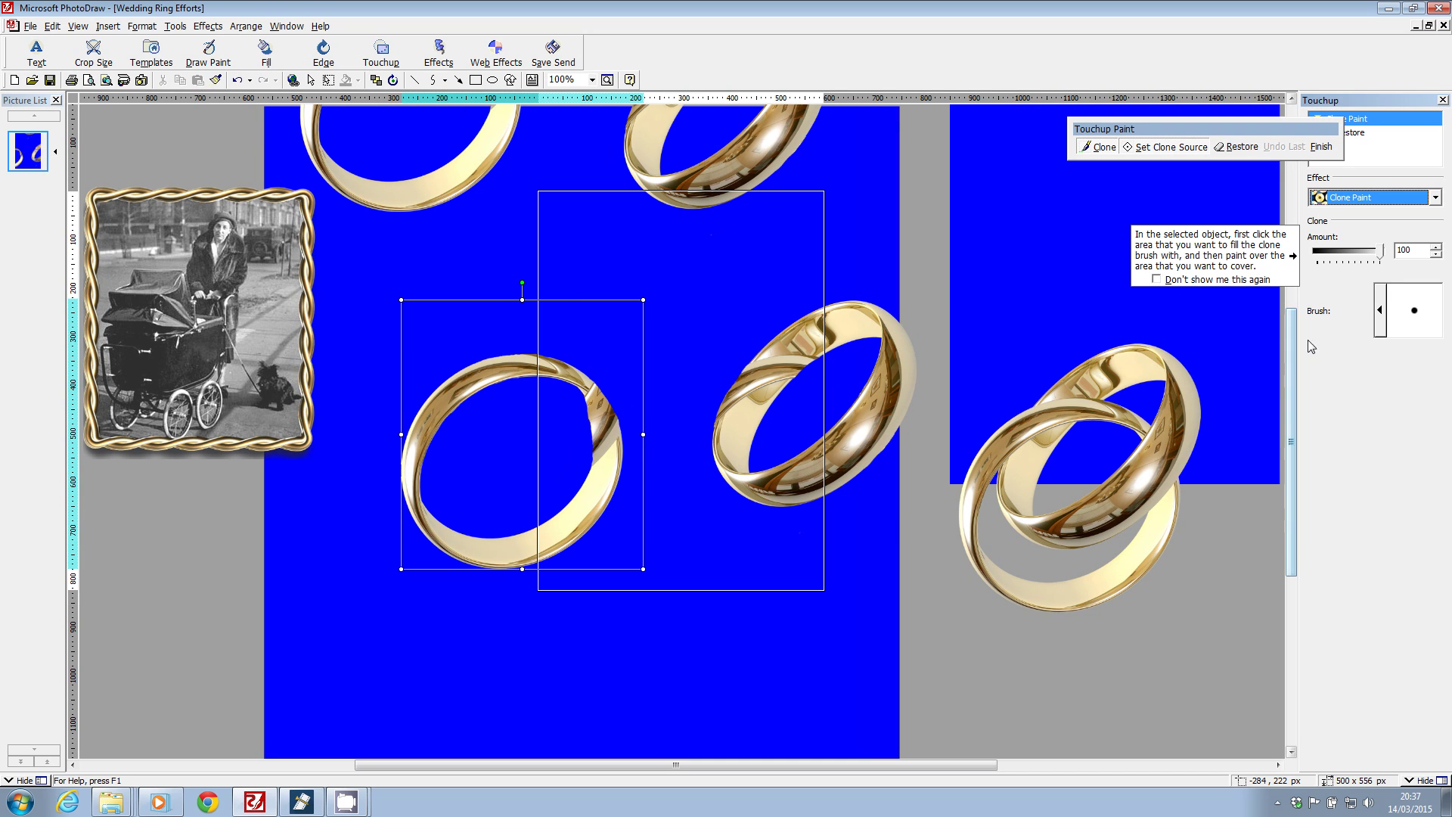
pyautogui.click(605, 463)
pyautogui.click(606, 446)
pyautogui.moveTo(603, 429); pyautogui.dragTo(608, 450)
# - Resample the clone source nearer the left ring's inner edge, paint over the dark leftover there and finish the cloning
pyautogui.click(1138, 146)
pyautogui.click(600, 469)
pyautogui.moveTo(600, 445); pyautogui.dragTo(600, 453)
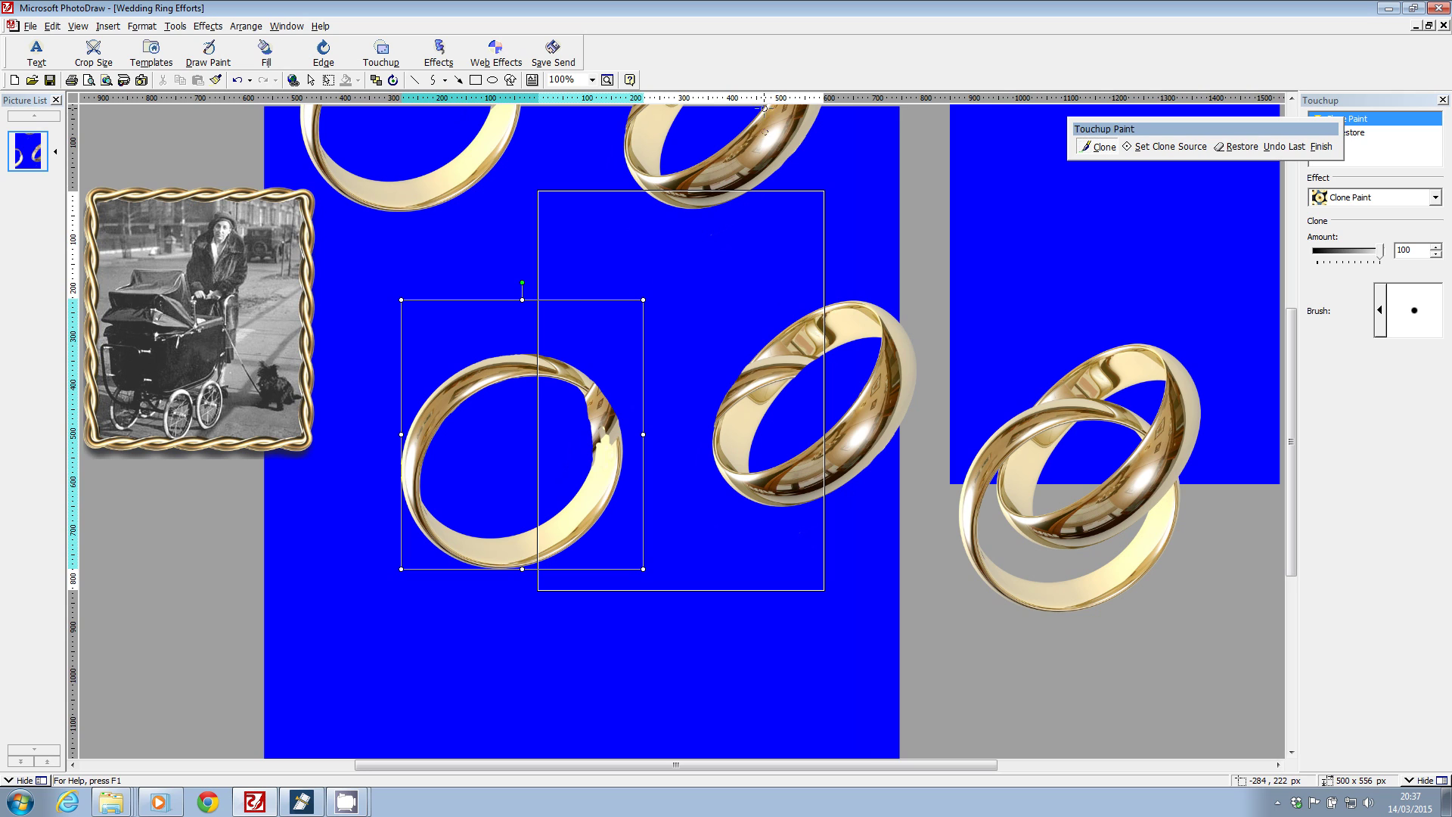
pyautogui.click(592, 80)
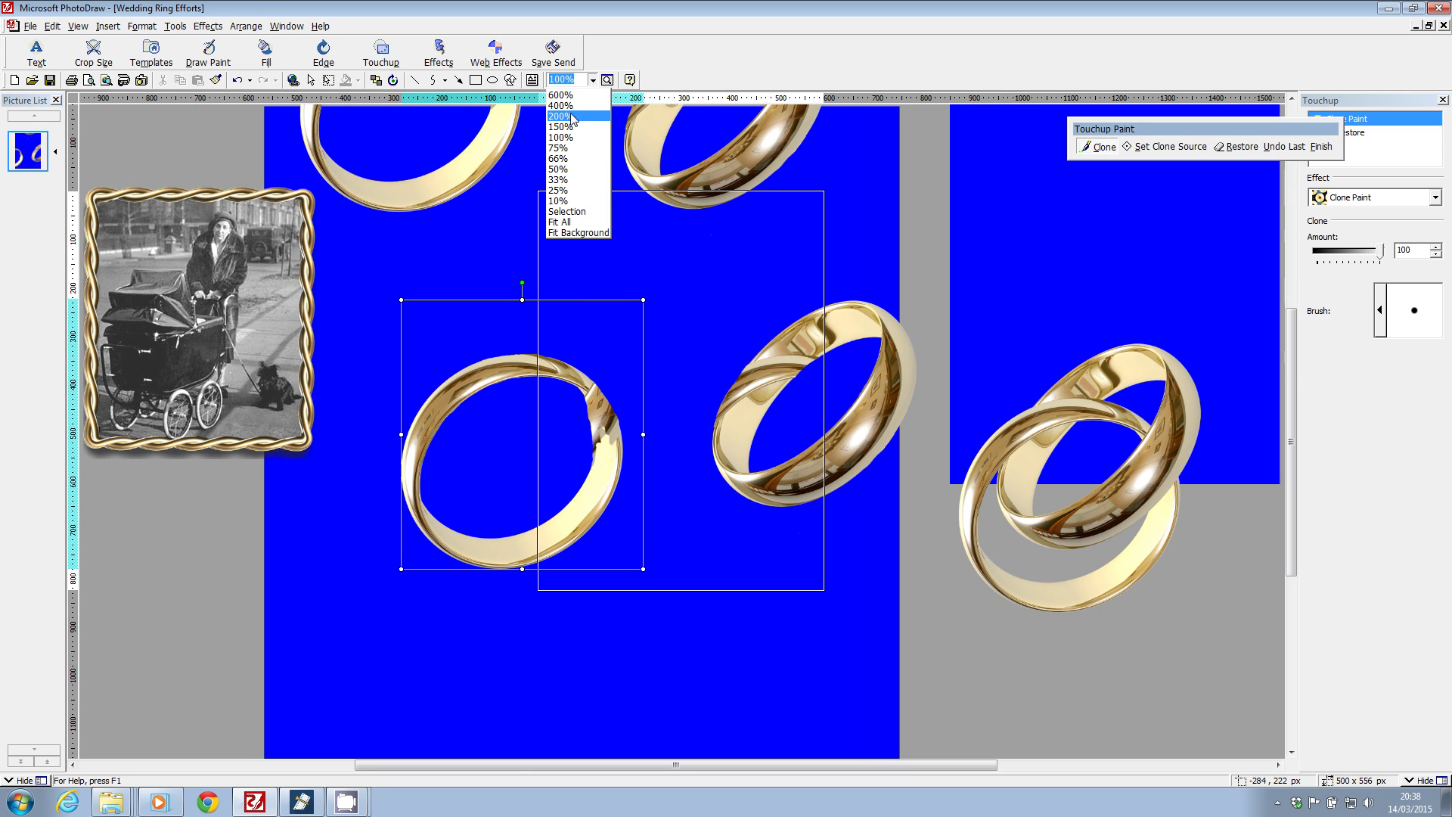
pyautogui.click(571, 117)
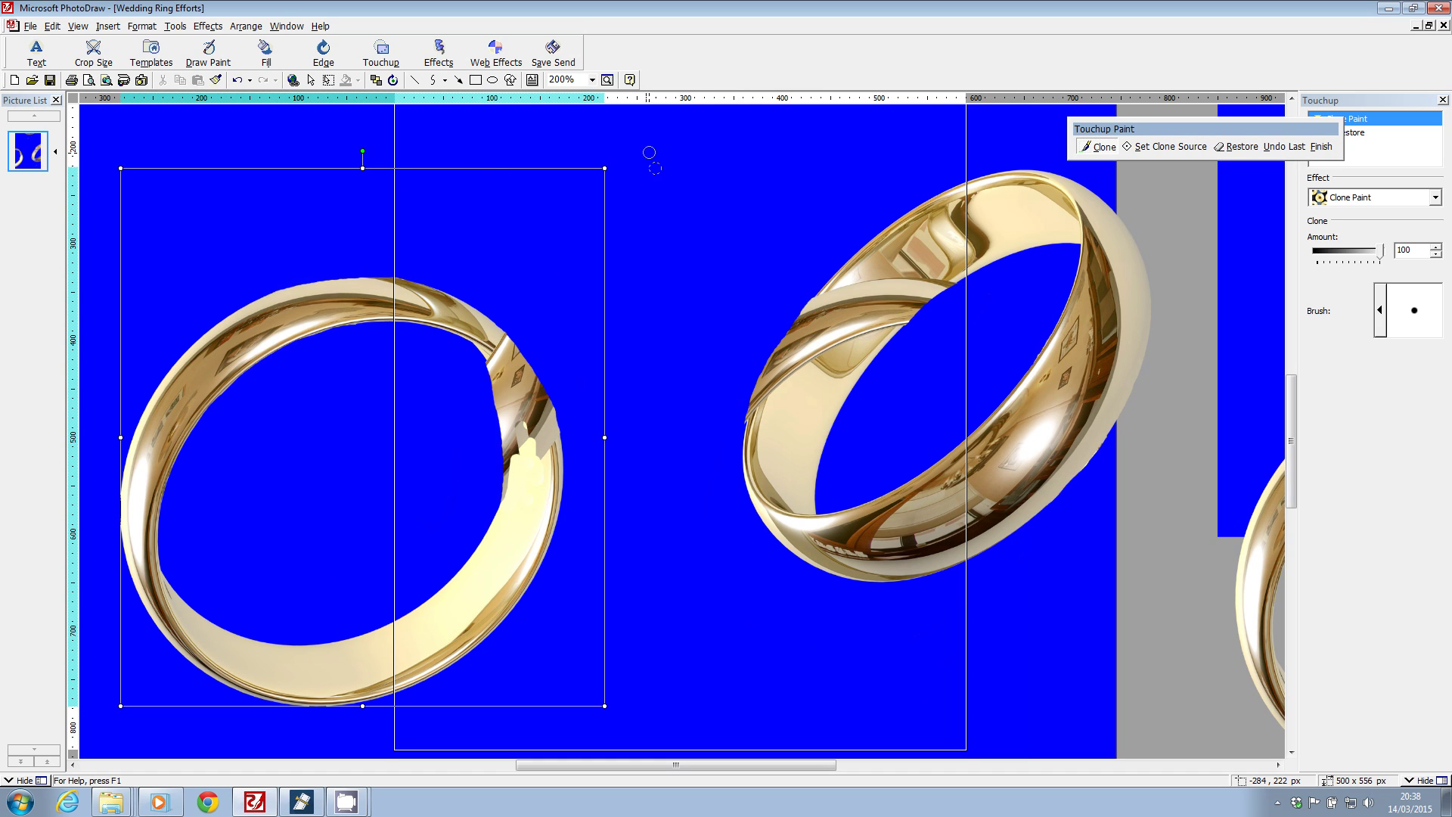
pyautogui.click(1321, 146)
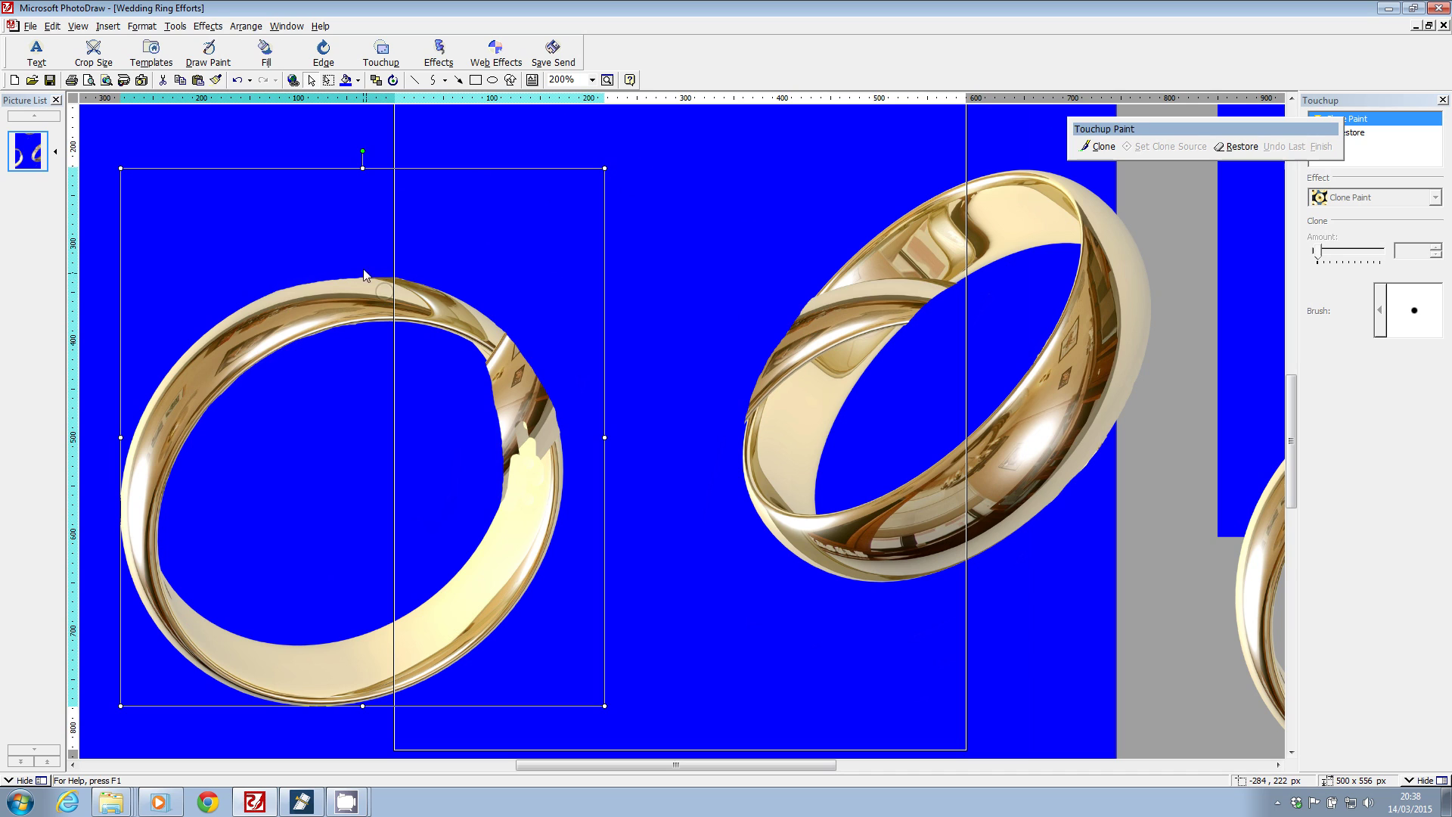
# - Duplicate the left ring and shift the copy to the right, beside the tilted ring
pyautogui.click(52, 26)
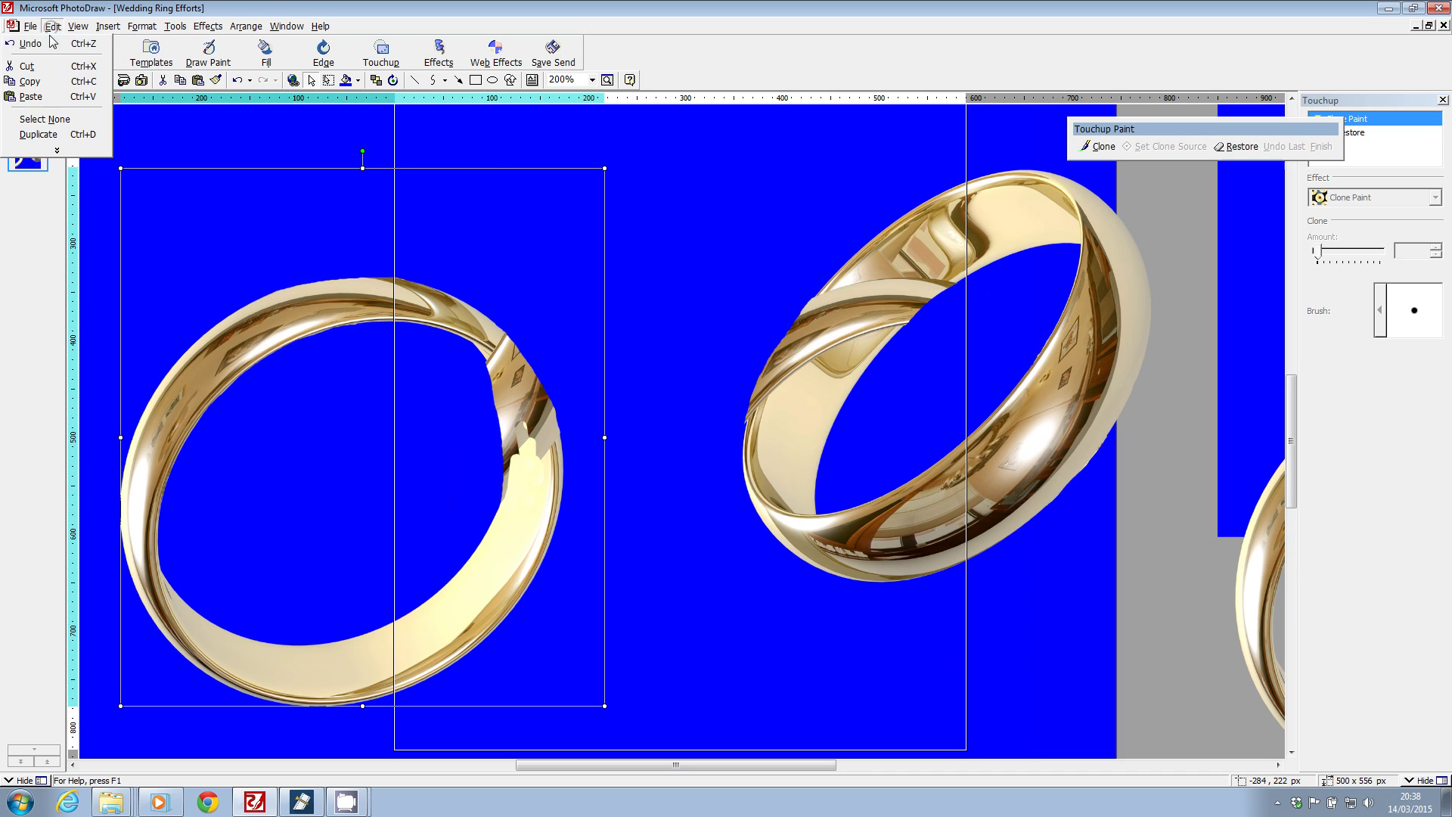
pyautogui.click(45, 135)
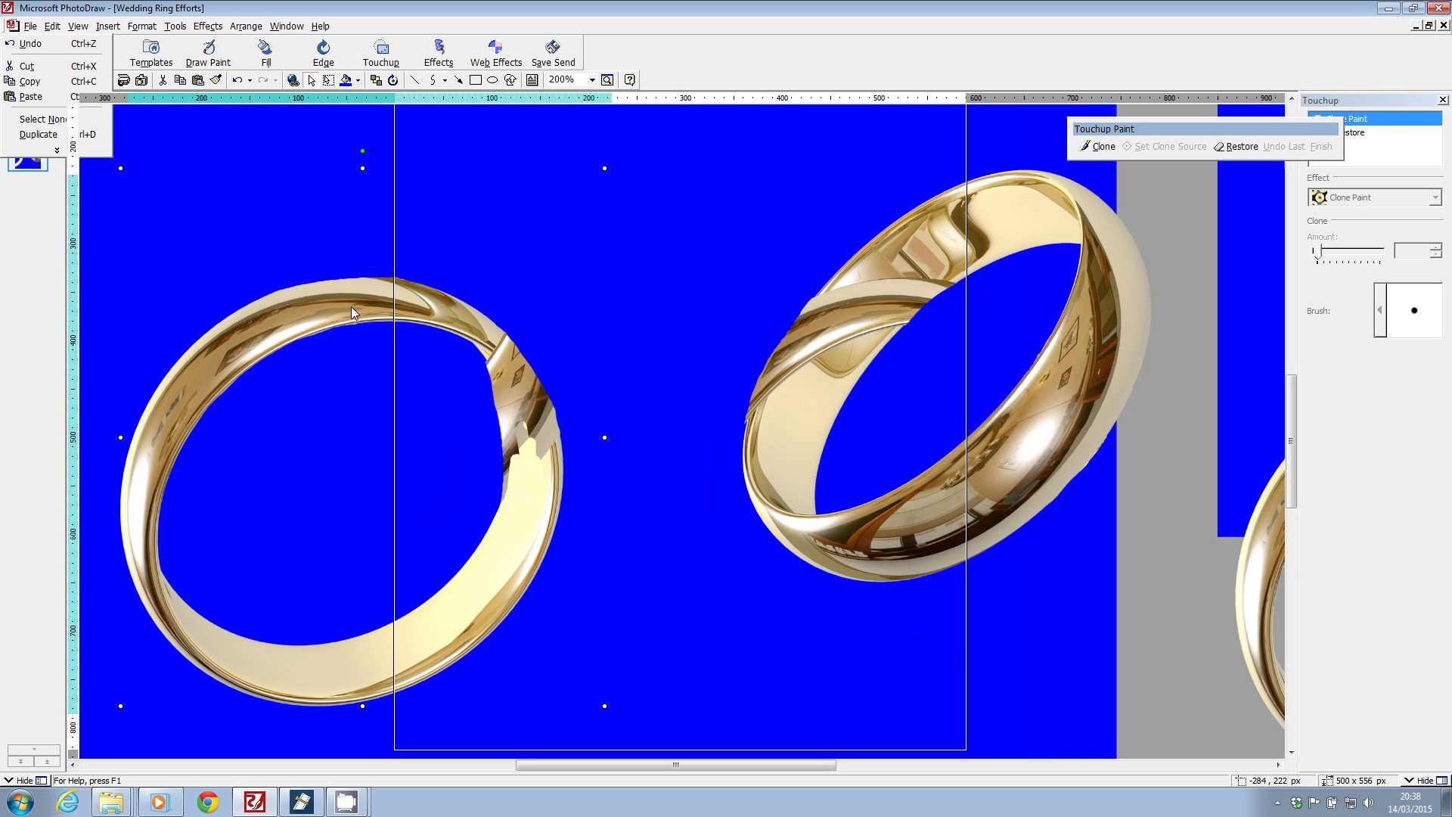
pyautogui.hotkey('ctrl', 'd')
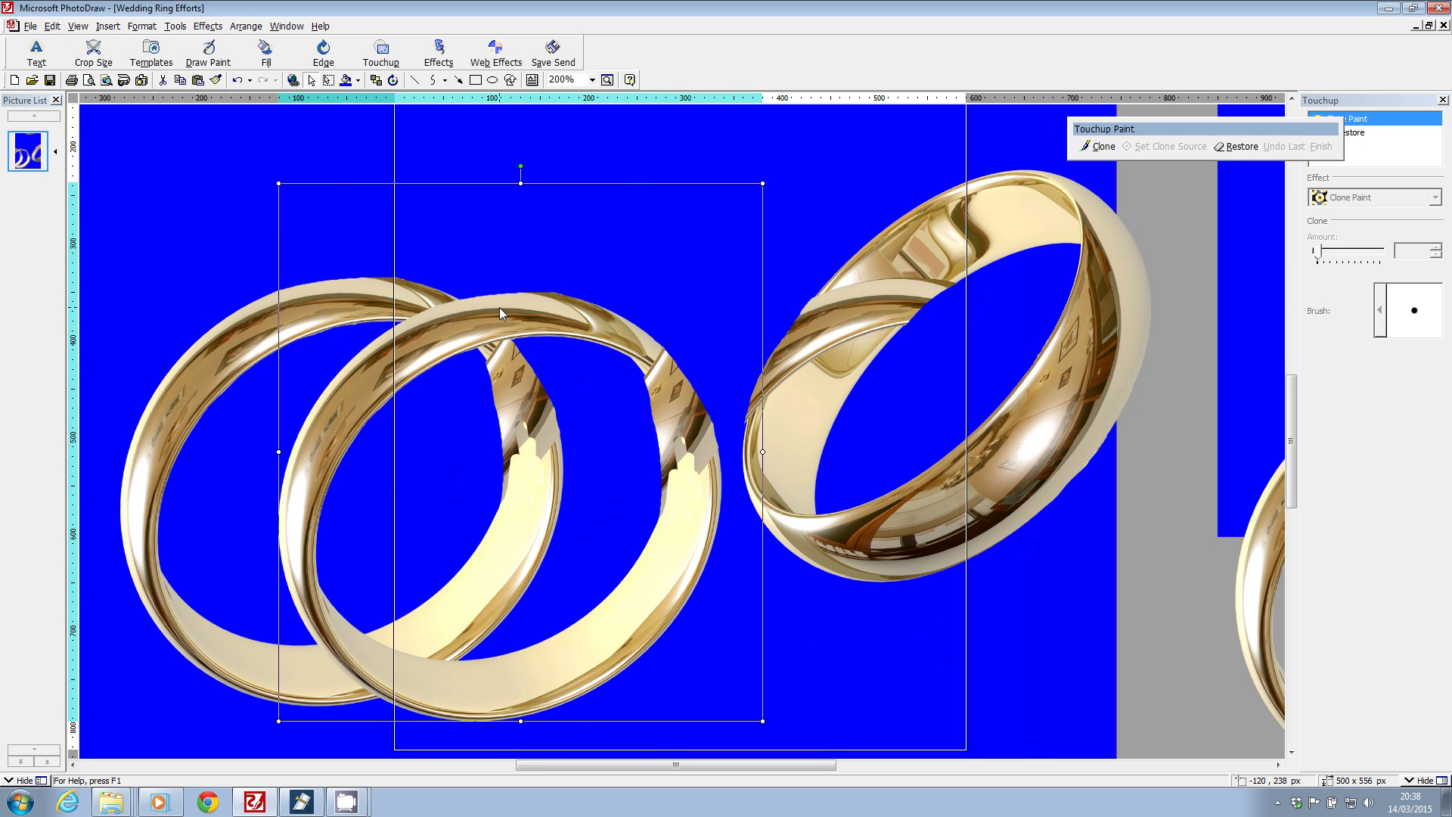
pyautogui.moveTo(499, 307); pyautogui.dragTo(558, 306)
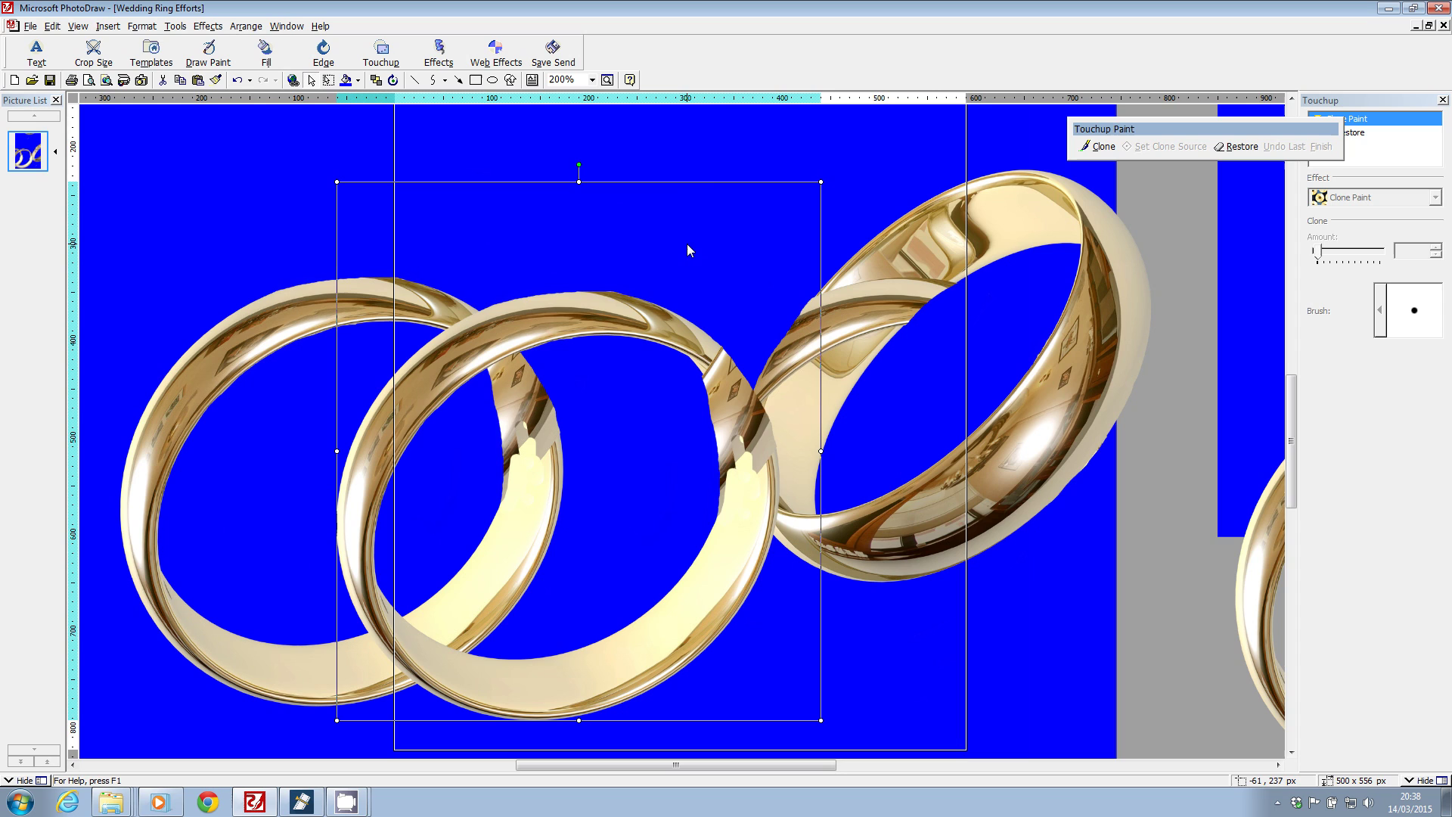
# - Cut out a clean section of the duplicate ring's lower right band by drawing an outline around it
pyautogui.click(93, 52)
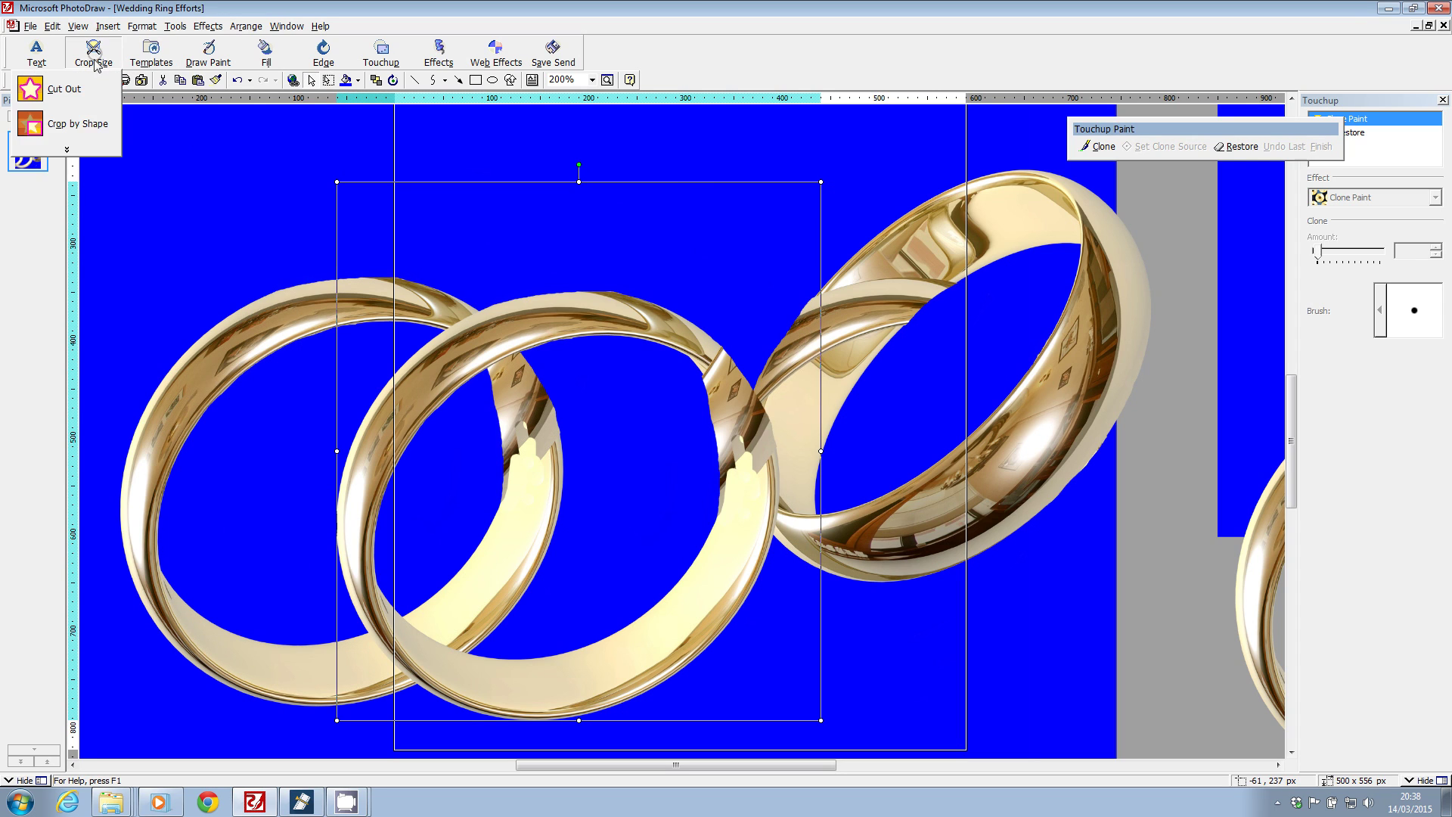
pyautogui.click(68, 89)
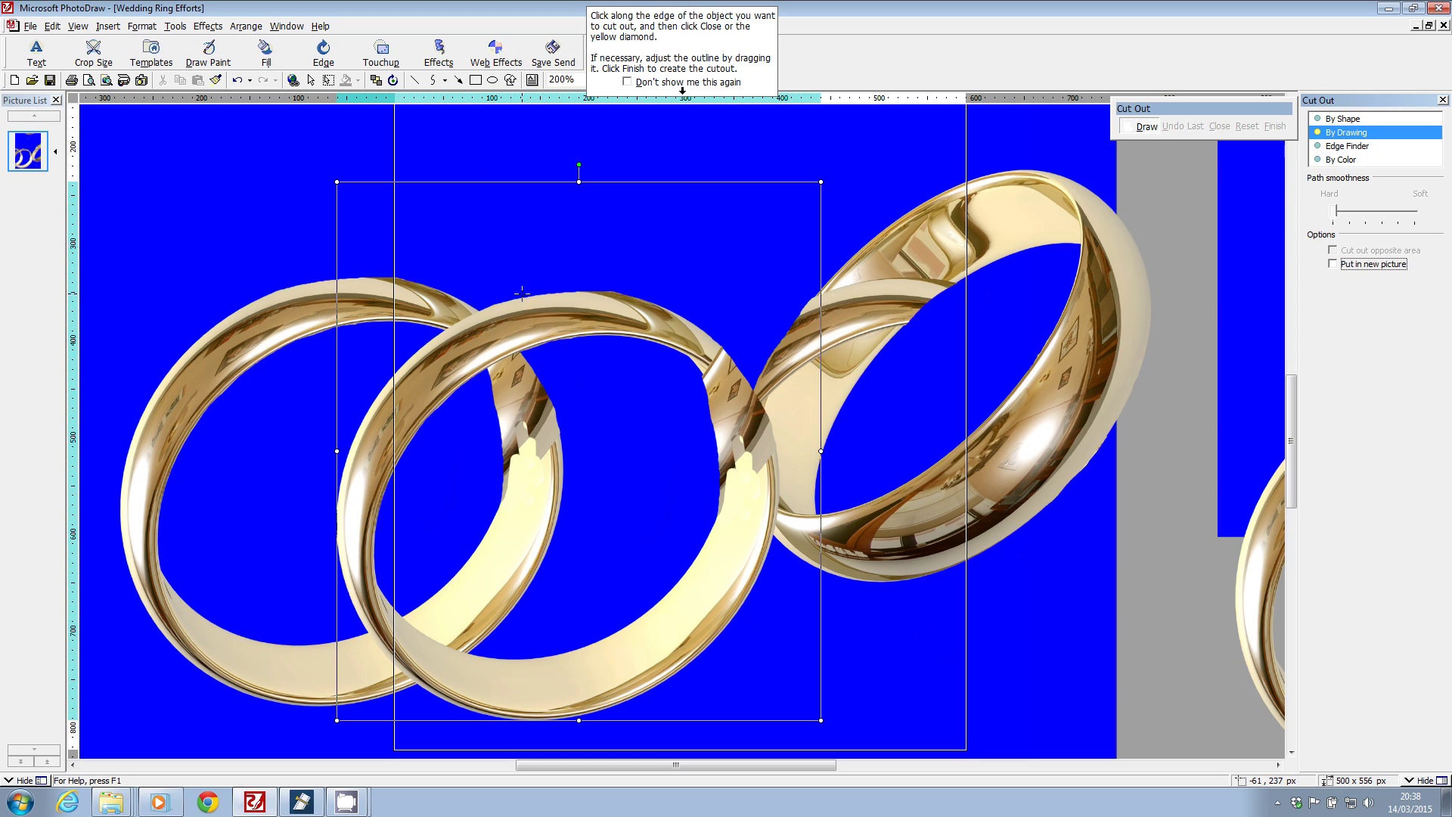
pyautogui.click(694, 529)
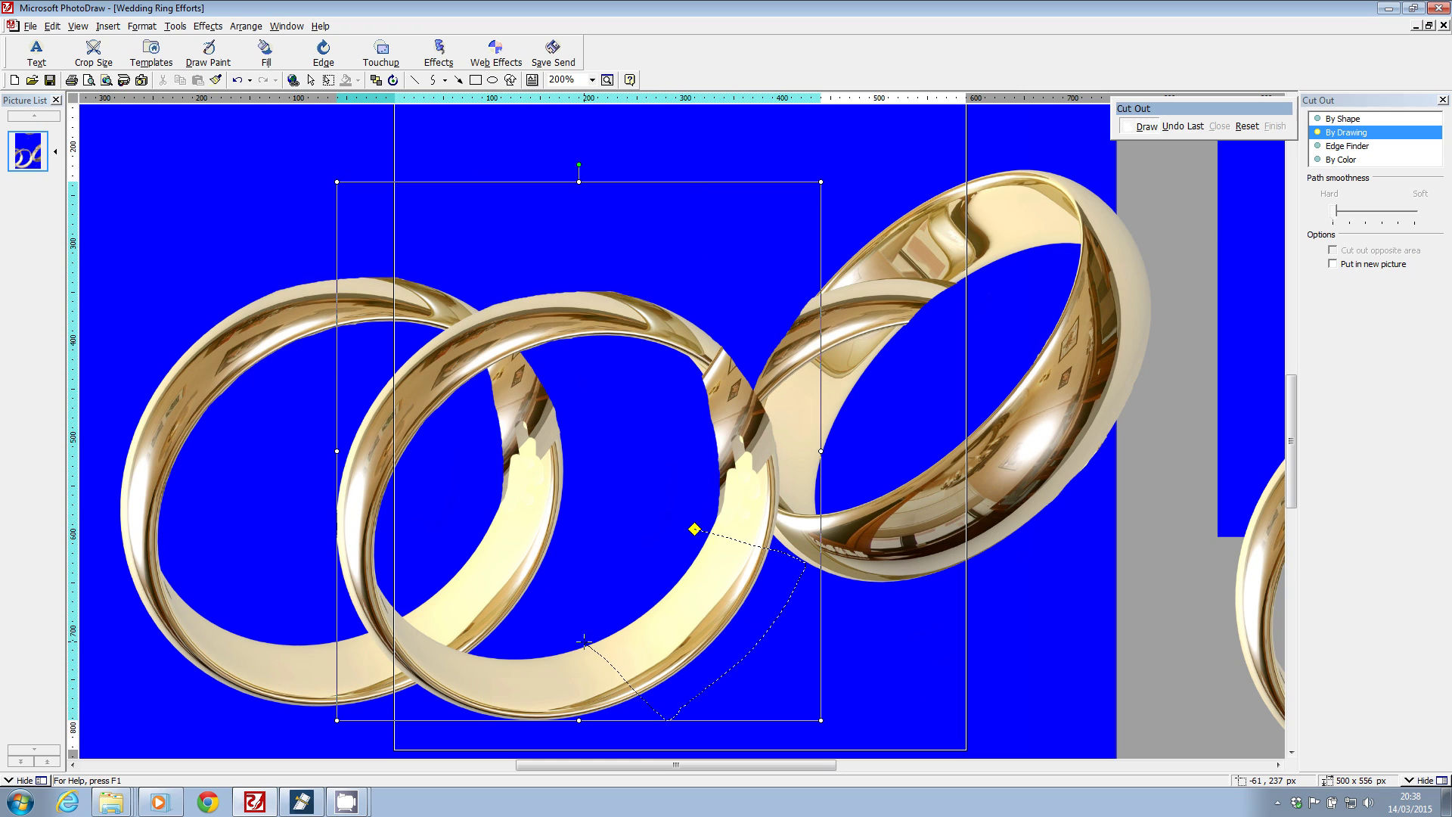
pyautogui.click(694, 528)
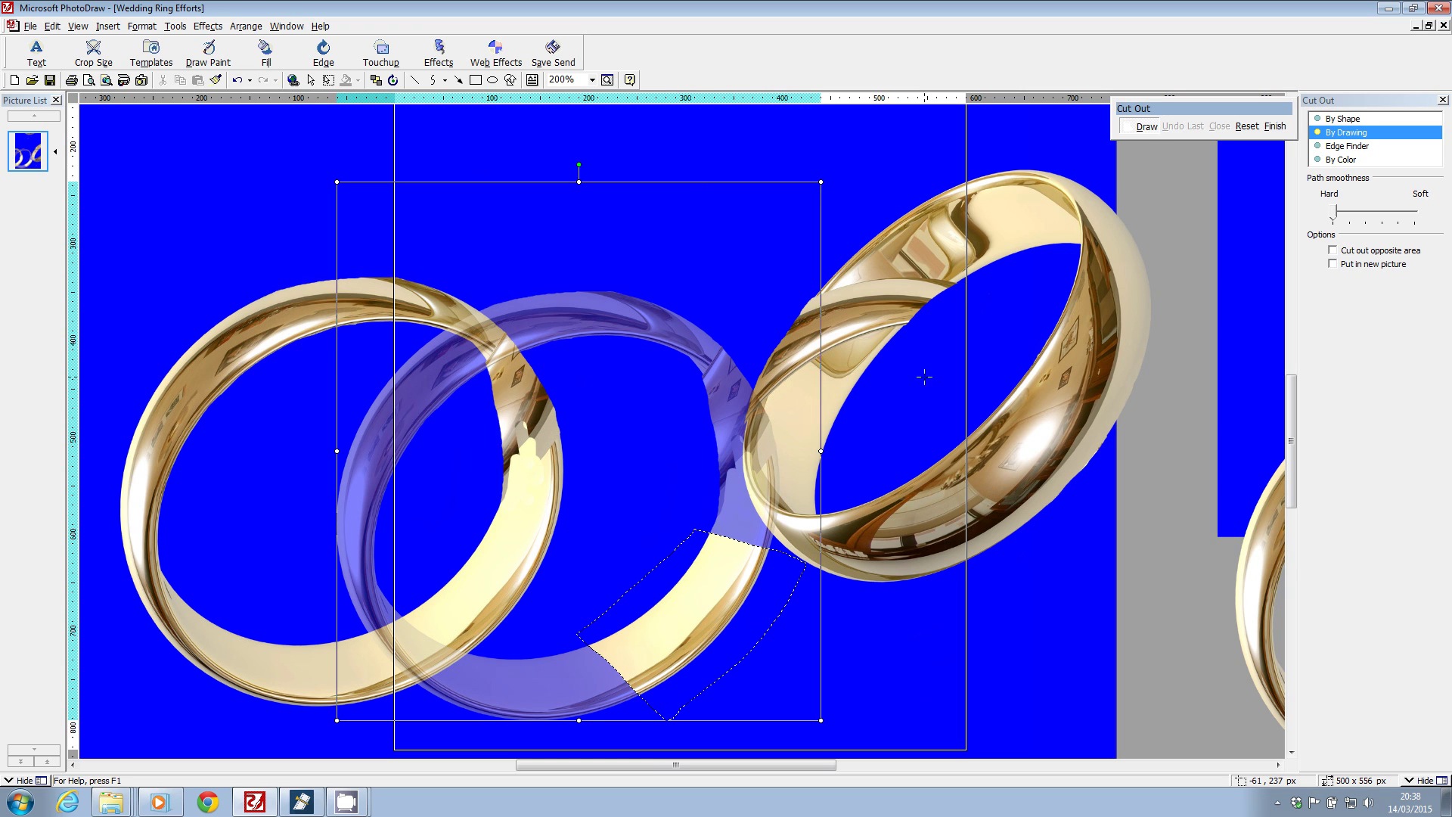
pyautogui.click(1274, 126)
# - Move the duplicate ring over the tilted ring, and try the rotated cutout over the left ring's damaged section before setting it aside
pyautogui.moveTo(503, 319); pyautogui.dragTo(1107, 251)
pyautogui.moveTo(727, 526); pyautogui.dragTo(395, 365)
pyautogui.moveTo(490, 422); pyautogui.dragTo(533, 390)
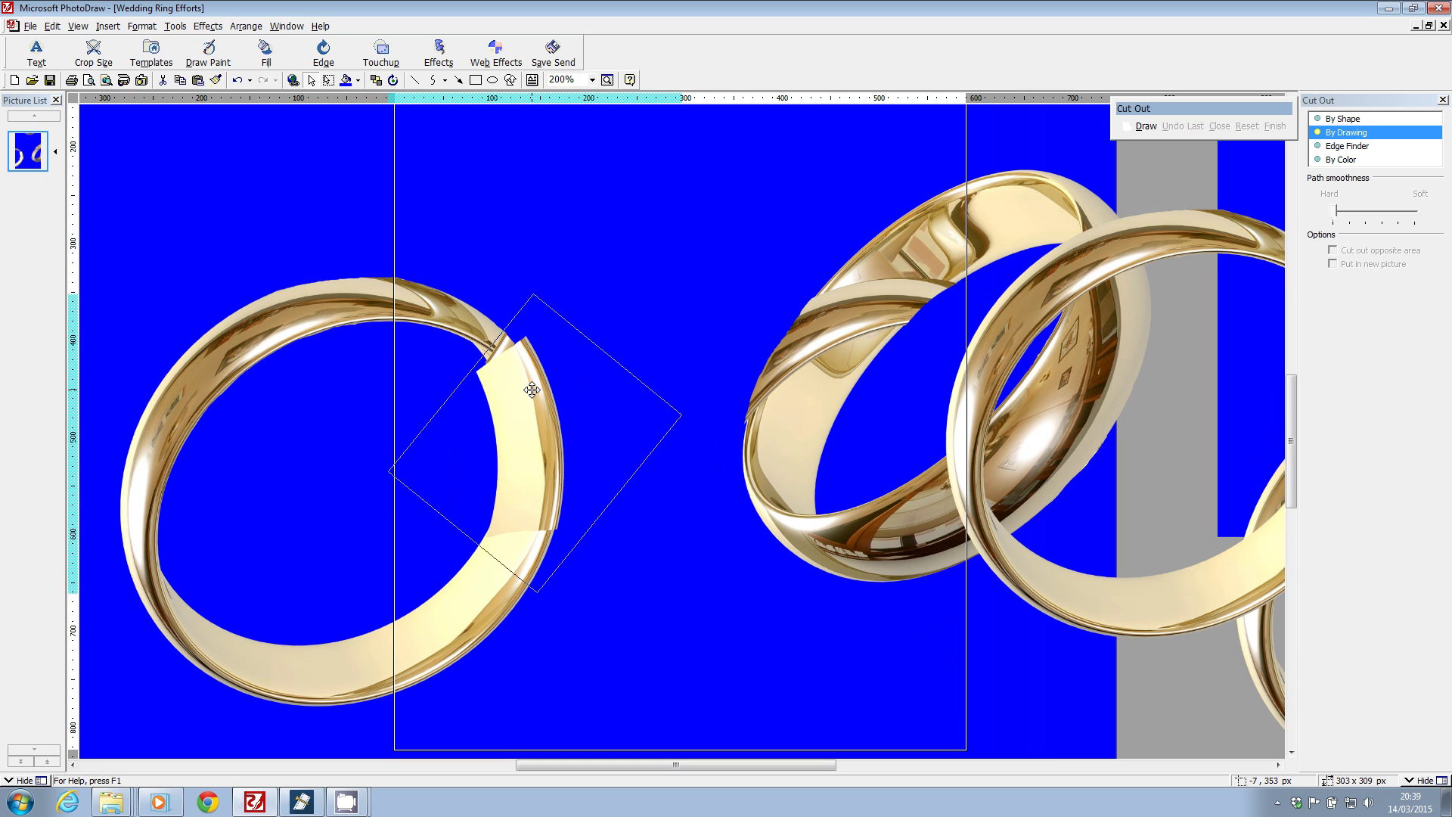
pyautogui.click(591, 314)
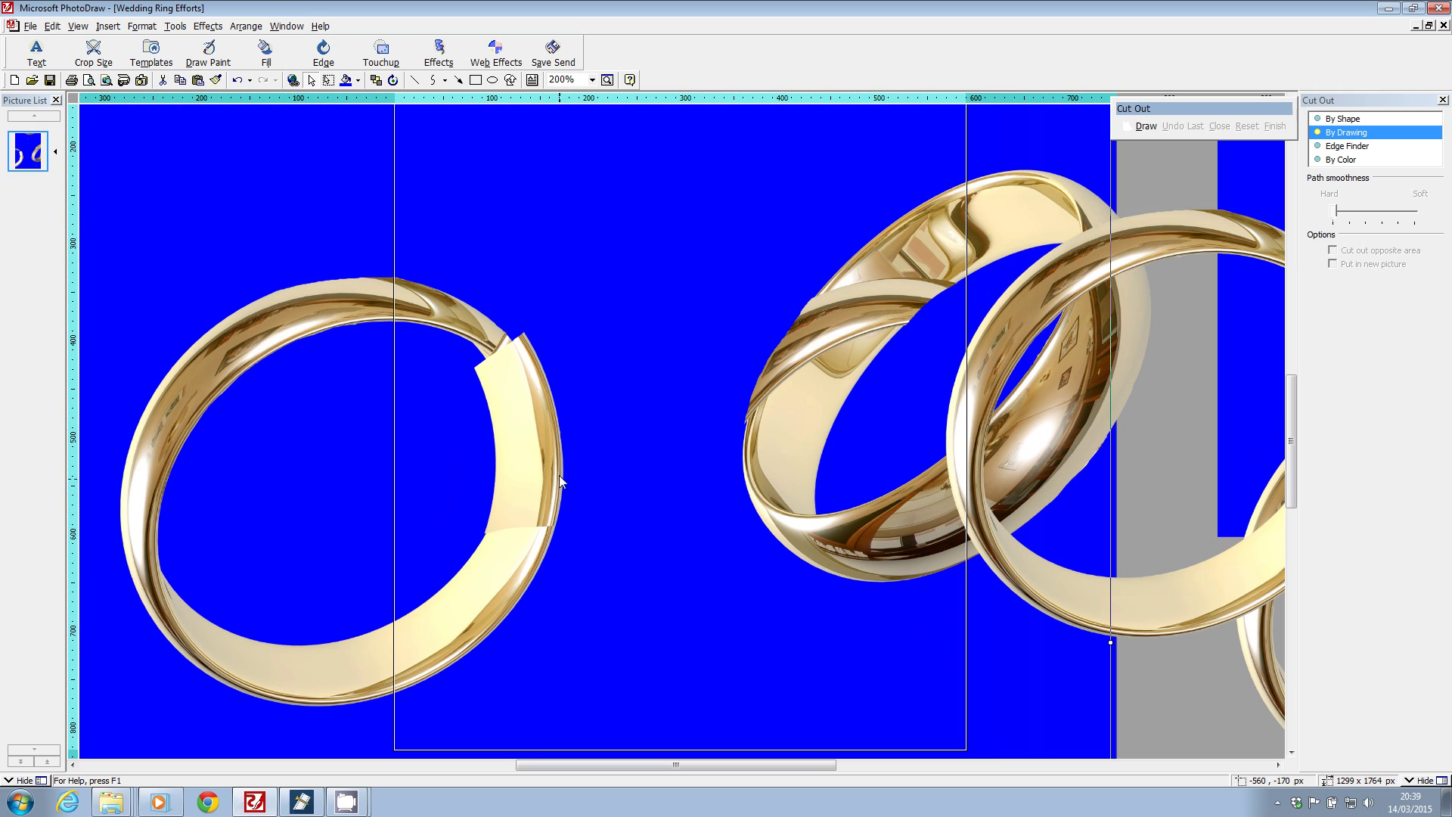
pyautogui.moveTo(524, 428); pyautogui.dragTo(677, 211)
# - Clone pale gold from the left ring's right band up into the dark leftover, resampling the source nearer the outer edge
pyautogui.click(507, 382)
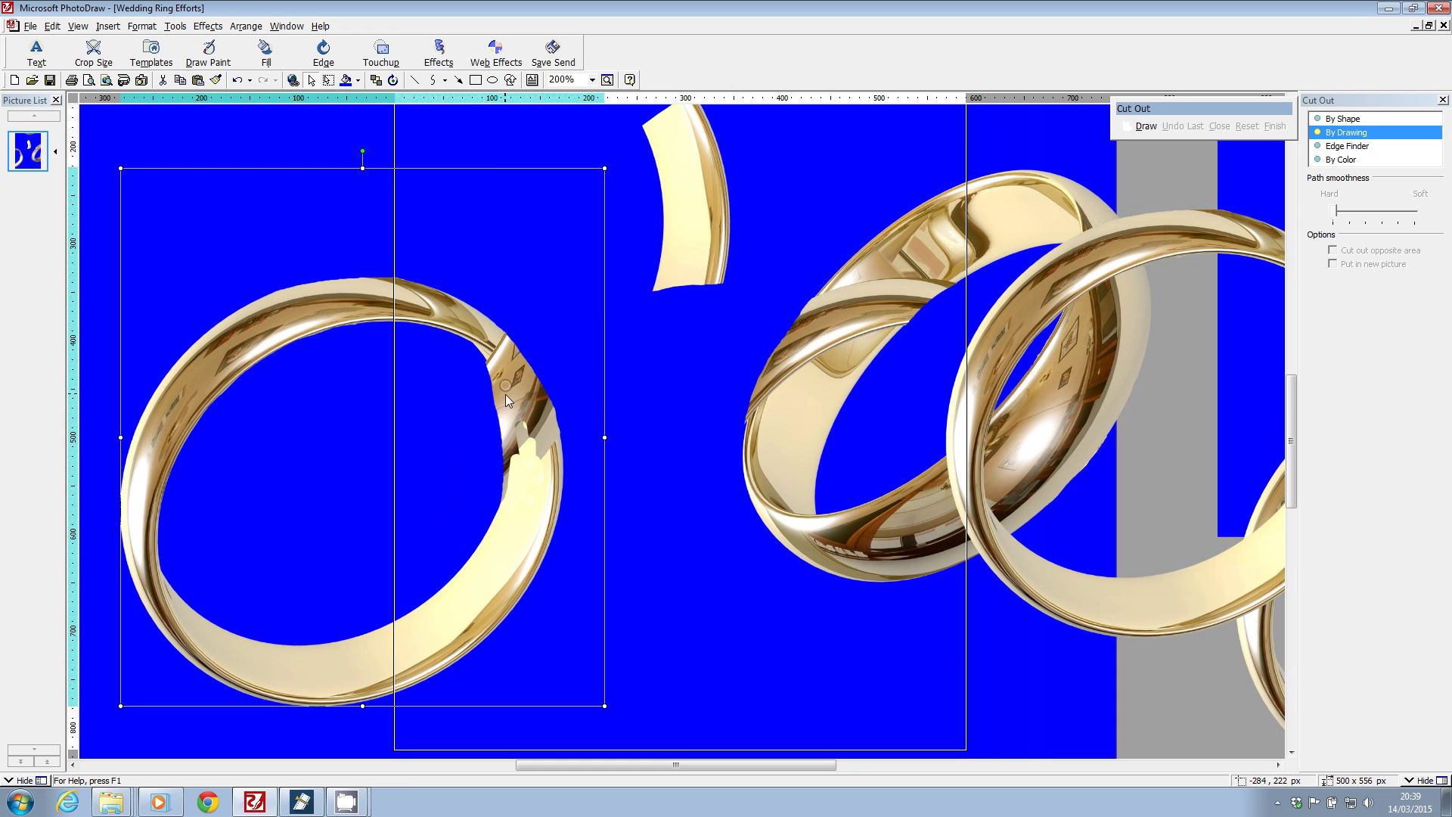
pyautogui.click(380, 53)
pyautogui.click(338, 290)
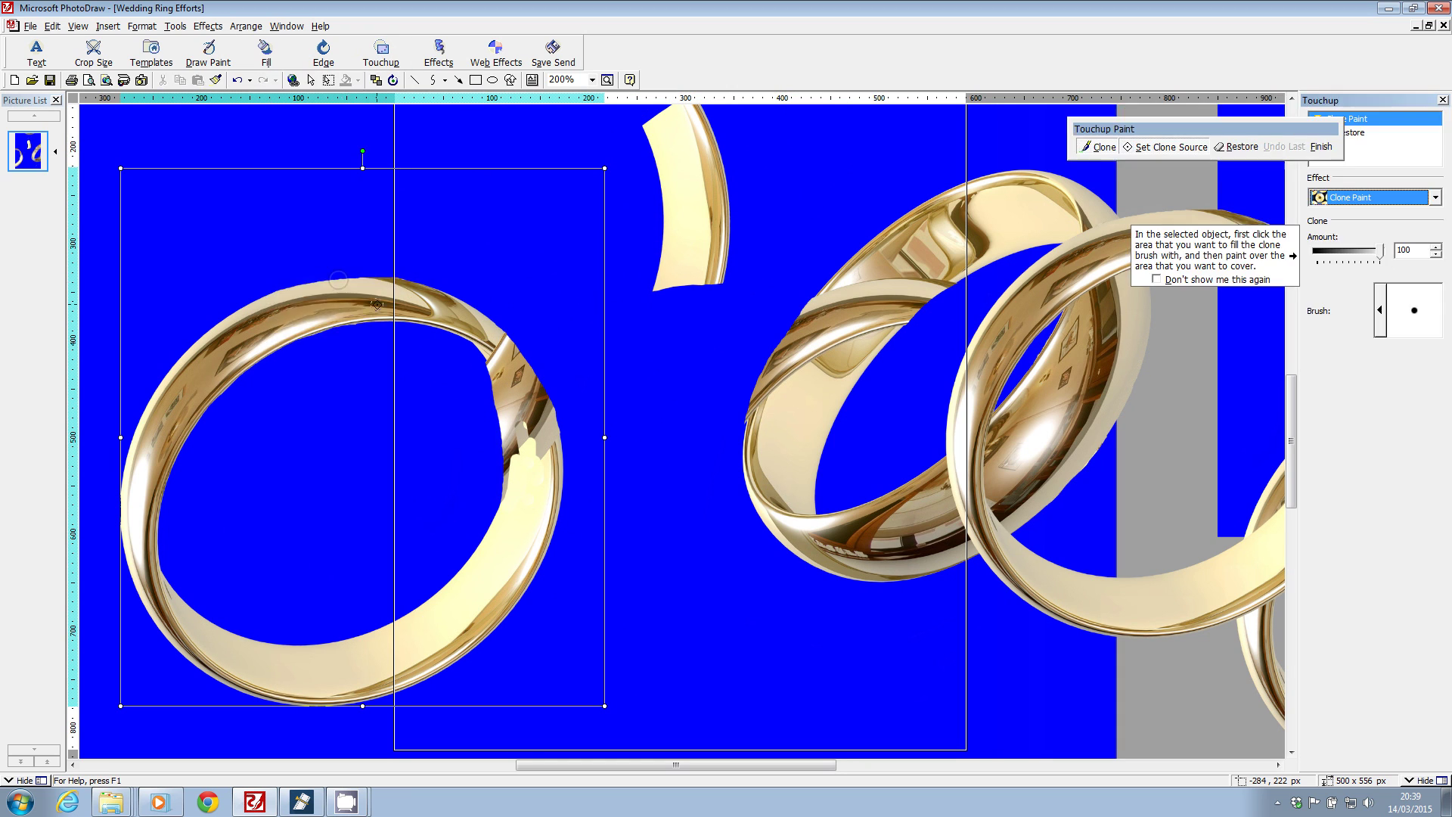
pyautogui.moveTo(532, 485)
pyautogui.mouseDown()
pyautogui.moveTo(537, 456)
pyautogui.moveTo(525, 473)
pyautogui.moveTo(516, 456)
pyautogui.mouseUp()
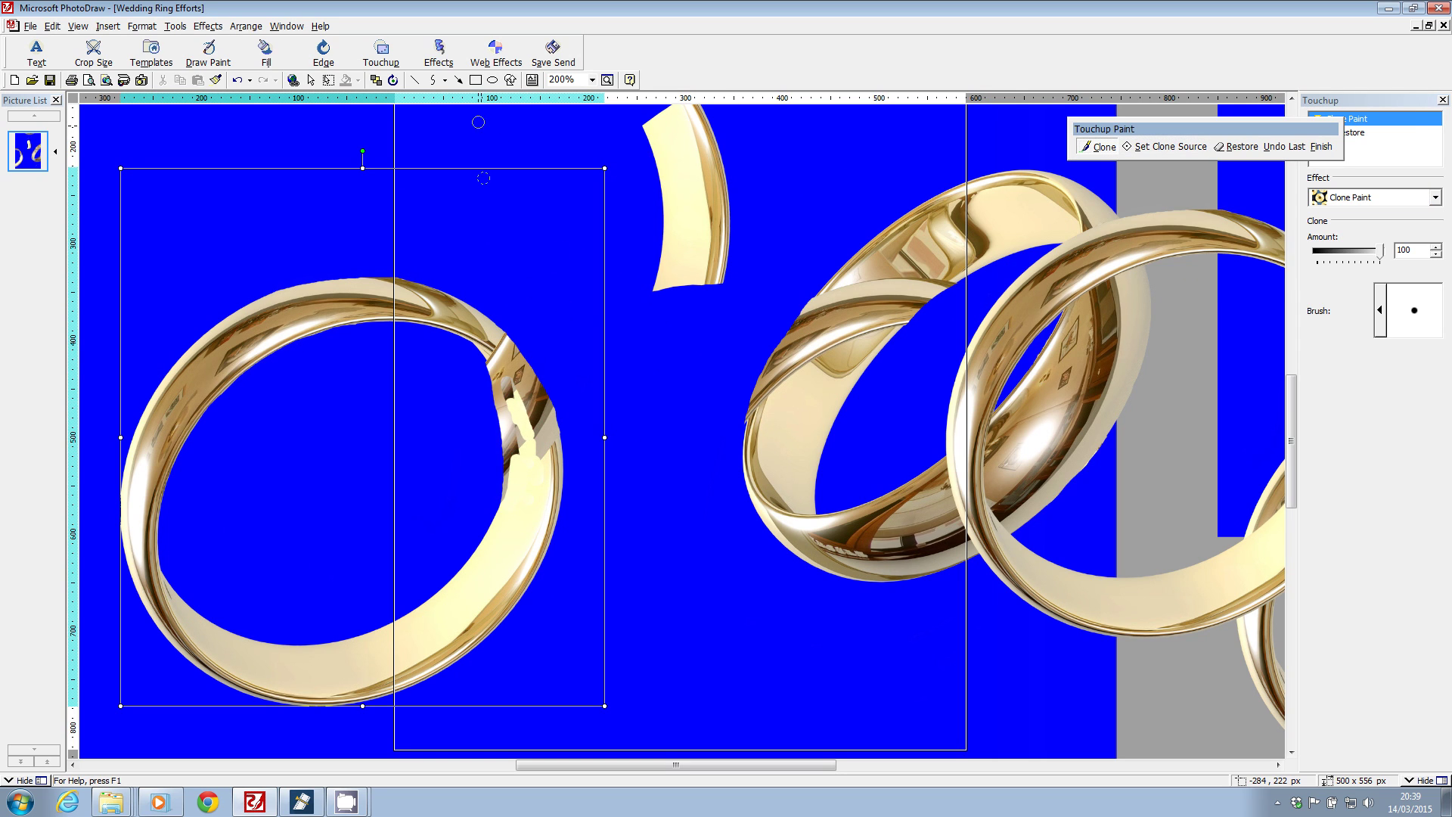
pyautogui.click(1199, 151)
pyautogui.click(545, 519)
pyautogui.moveTo(537, 459); pyautogui.dragTo(539, 460)
# - Choose a smaller hard round brush and clone pale gold over the dark patch along the left ring's inner edge
pyautogui.click(1172, 146)
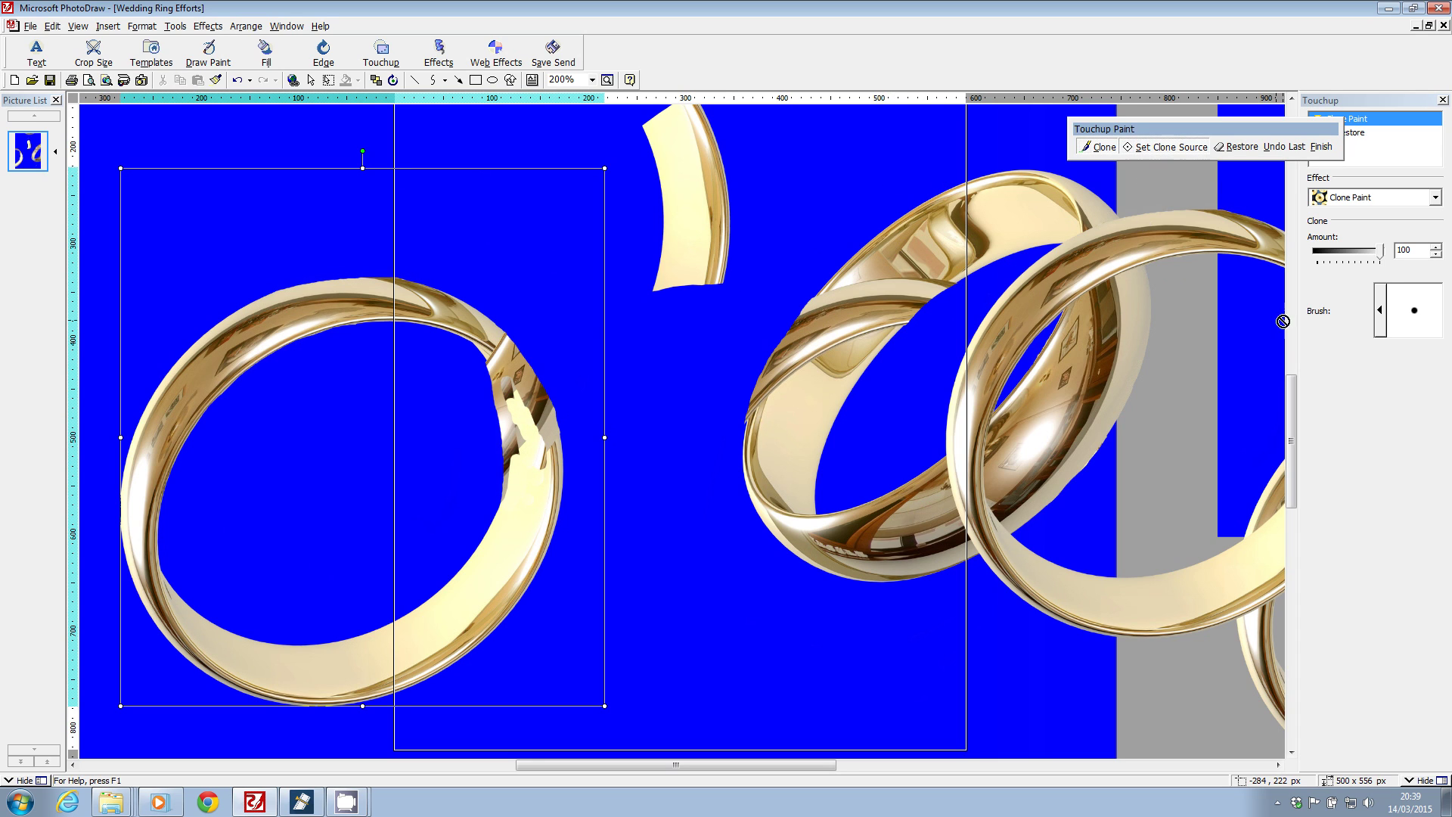
pyautogui.click(1389, 310)
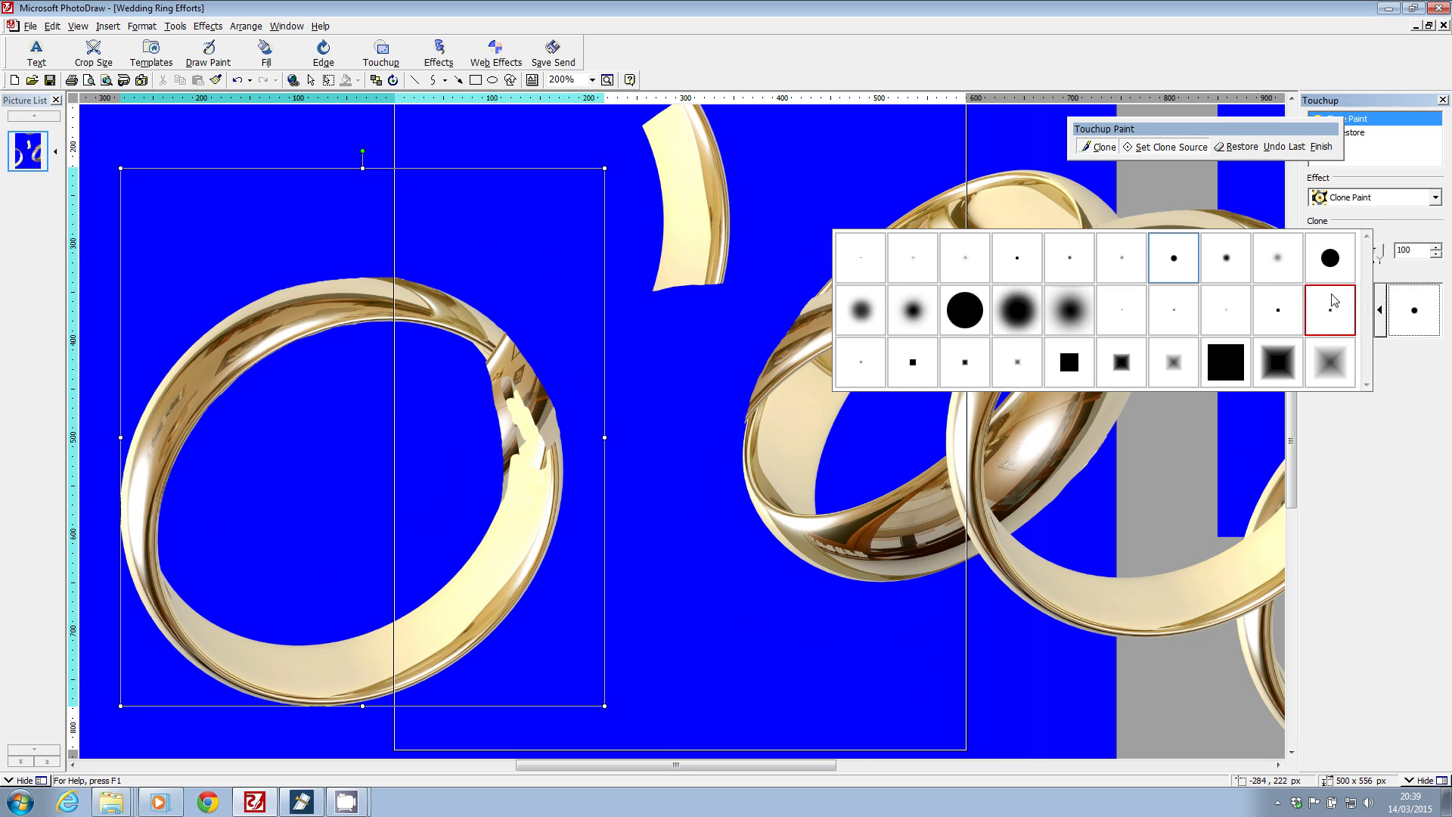
pyautogui.click(1018, 257)
pyautogui.click(522, 483)
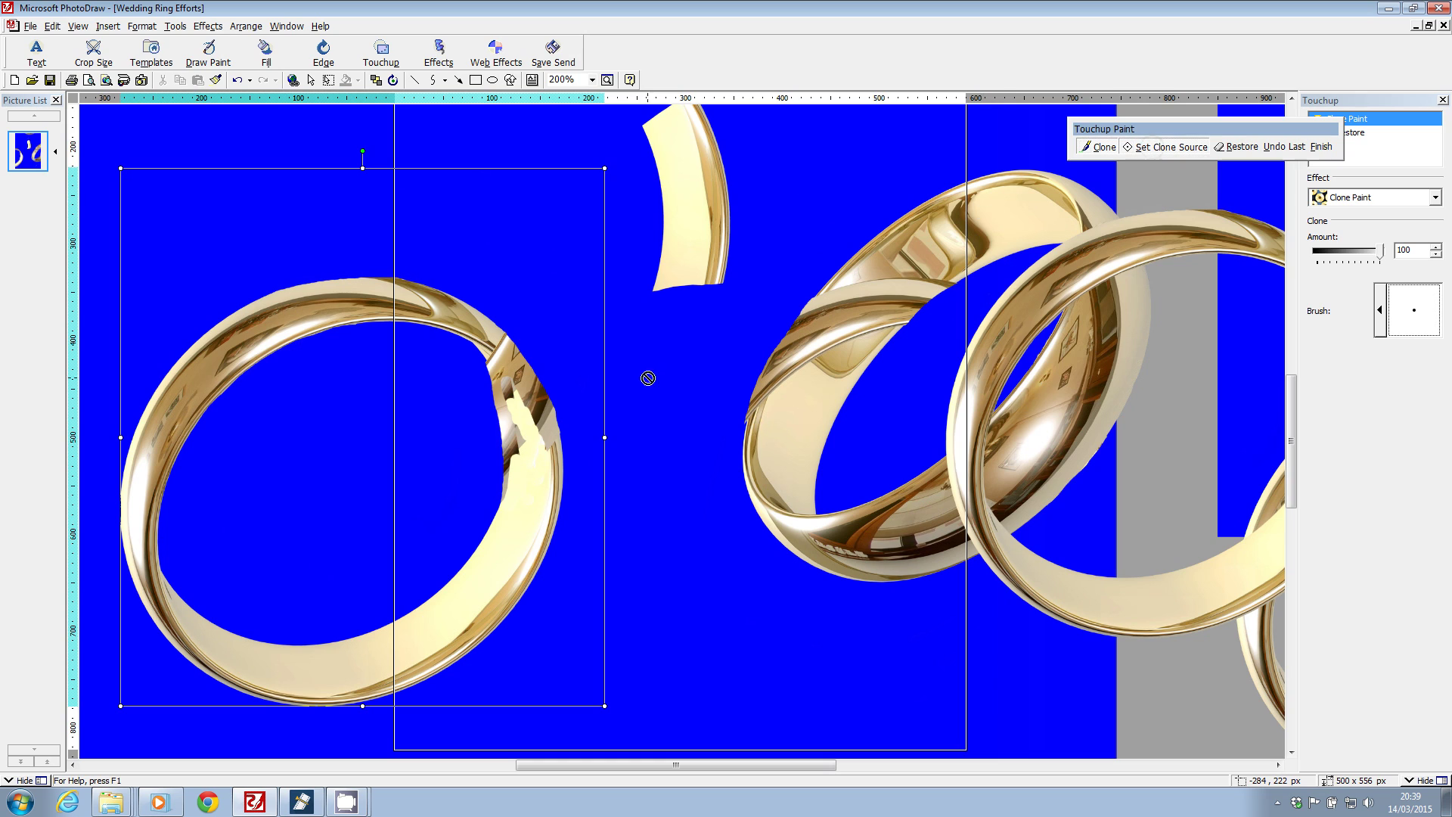
pyautogui.moveTo(511, 484)
pyautogui.mouseDown()
pyautogui.moveTo(503, 503)
pyautogui.moveTo(497, 425)
pyautogui.moveTo(514, 449)
pyautogui.mouseUp()
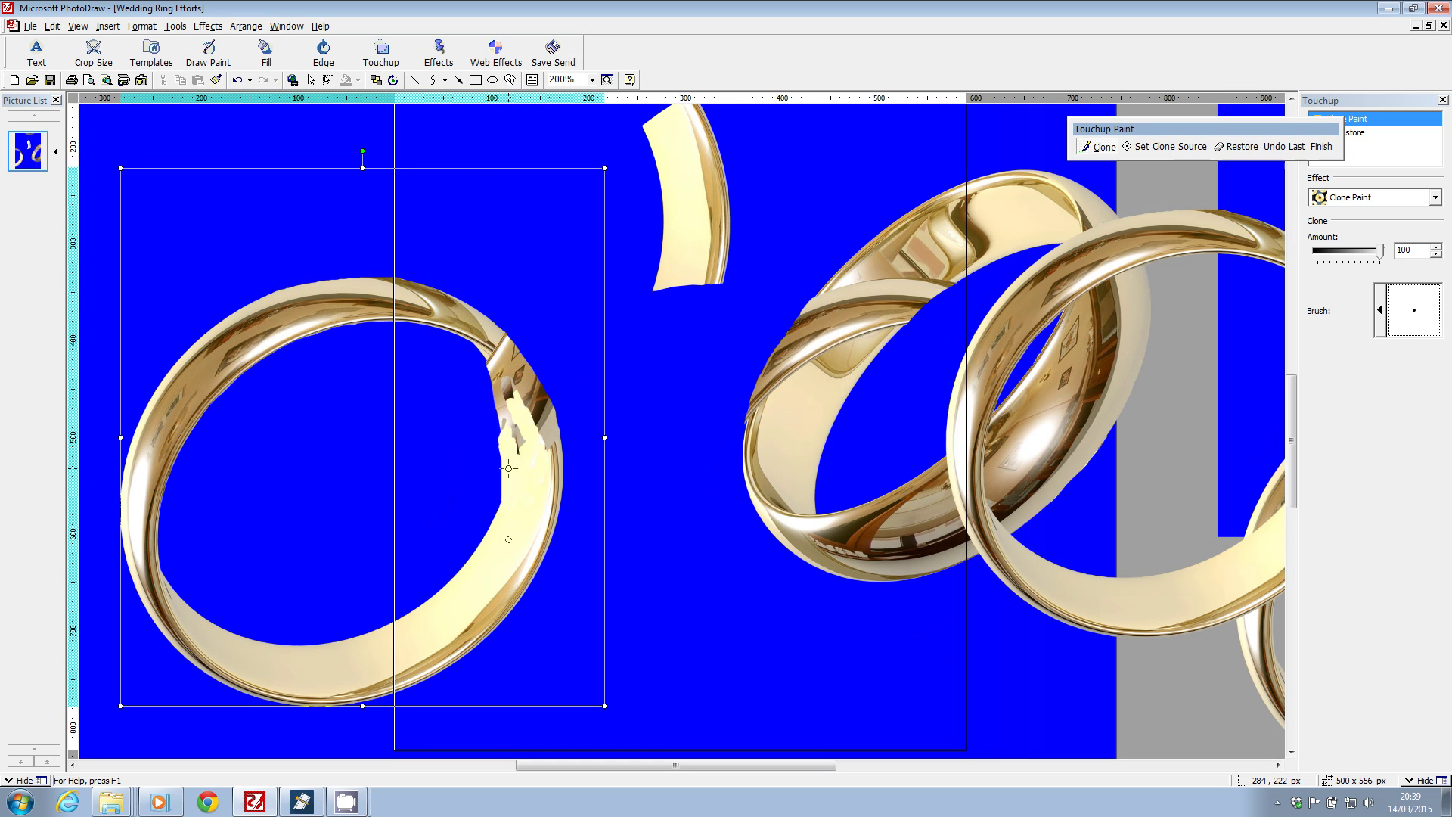
# - Try cloning further up the left ring's inner edge from a lower source, and undo the last two clone strokes
pyautogui.click(1168, 147)
pyautogui.click(522, 509)
pyautogui.moveTo(510, 416)
pyautogui.mouseDown()
pyautogui.moveTo(483, 355)
pyautogui.moveTo(499, 490)
pyautogui.mouseUp()
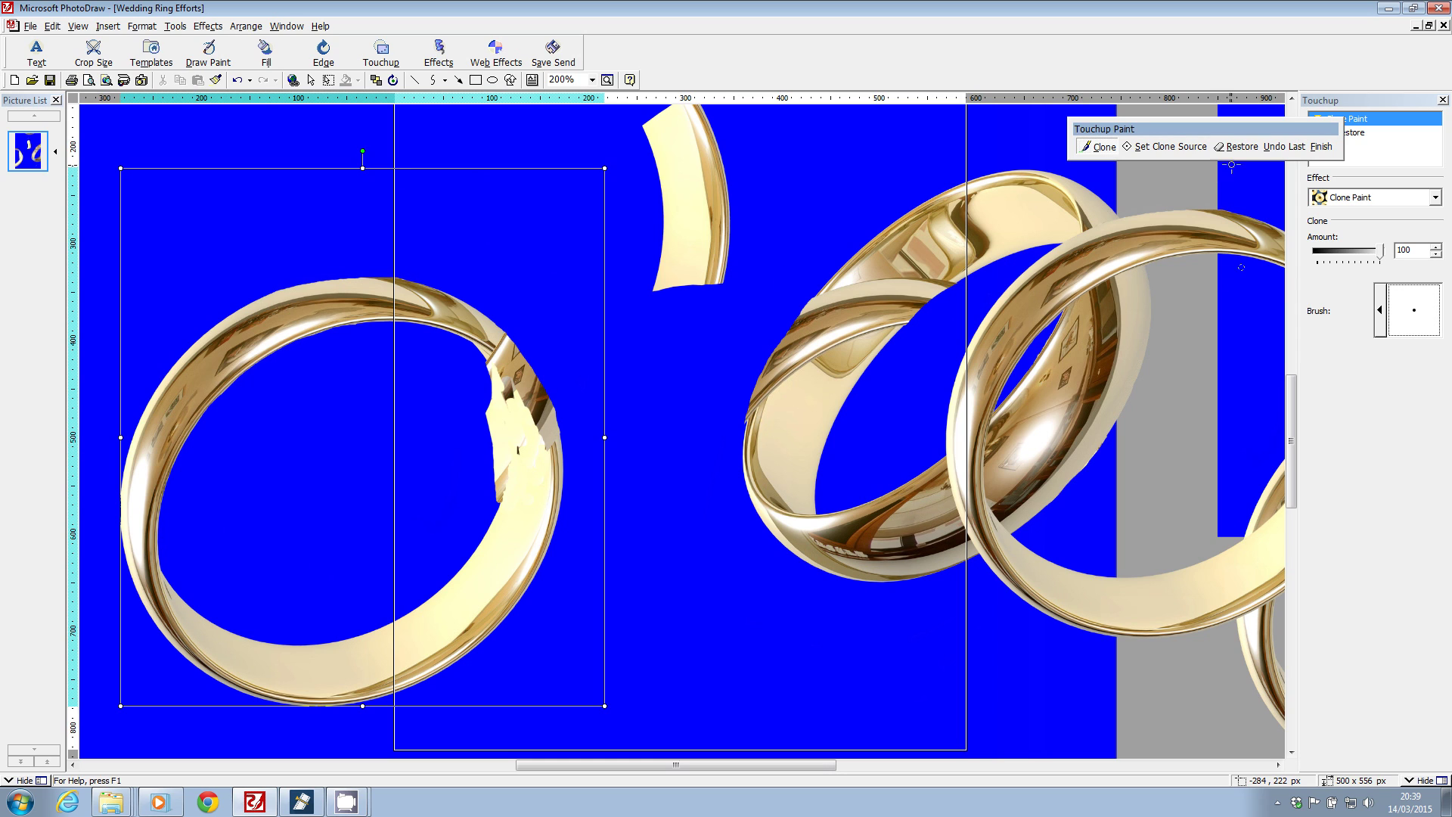
pyautogui.click(1285, 149)
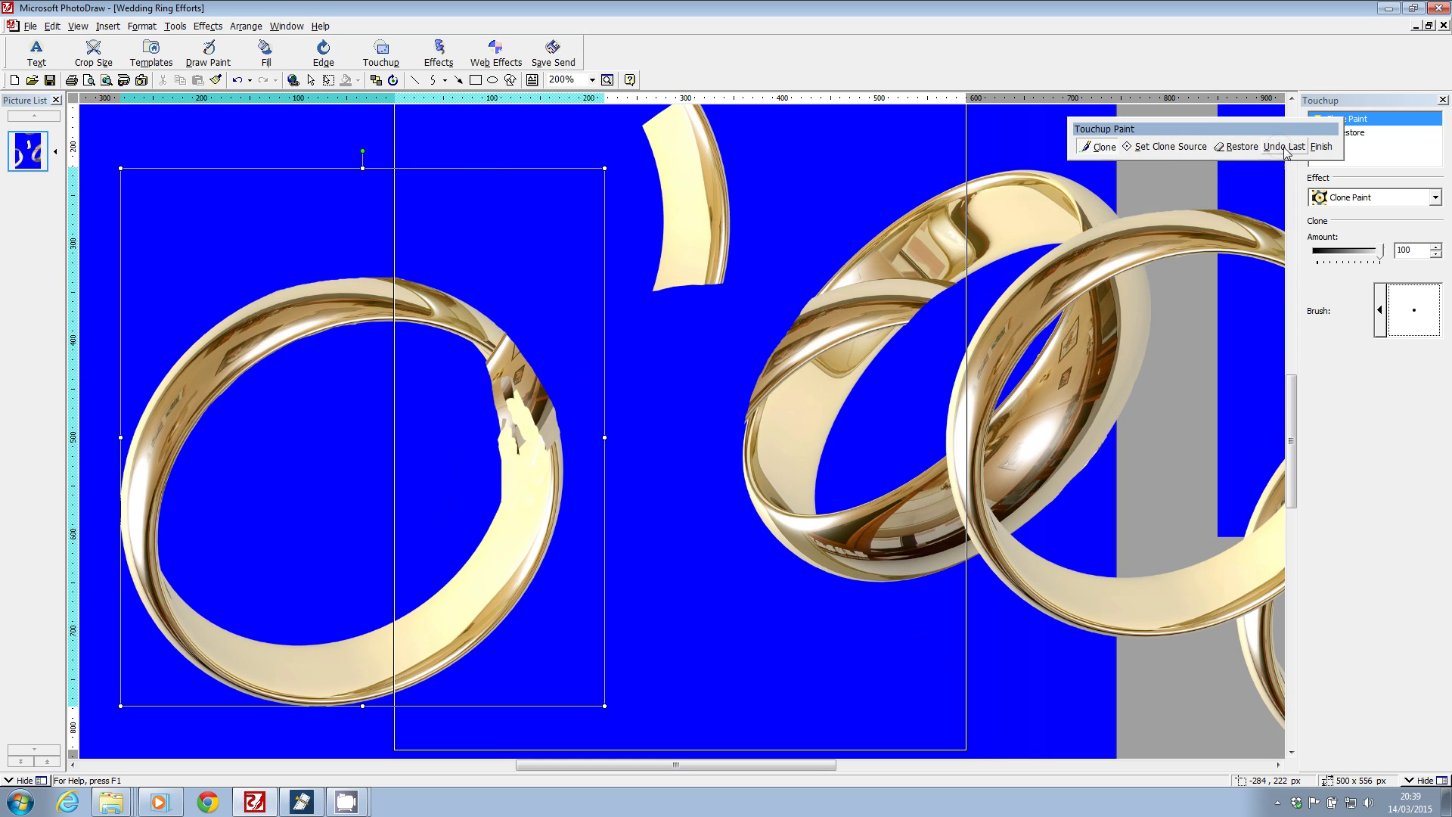
pyautogui.click(1284, 149)
# - Set a fresh clone source on the left ring's pale band and paint up along the damaged inner edge
pyautogui.click(1168, 146)
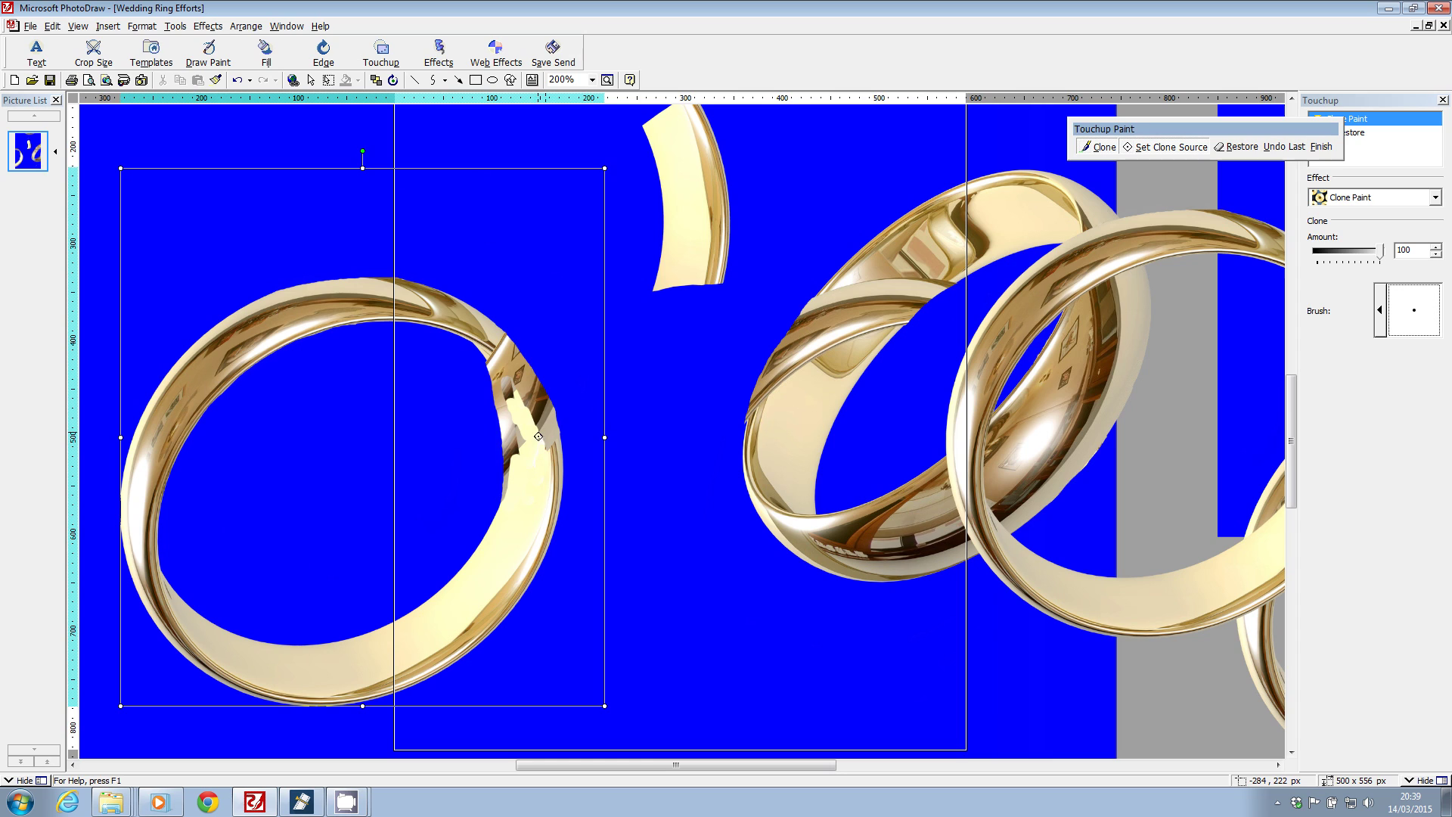
pyautogui.click(524, 474)
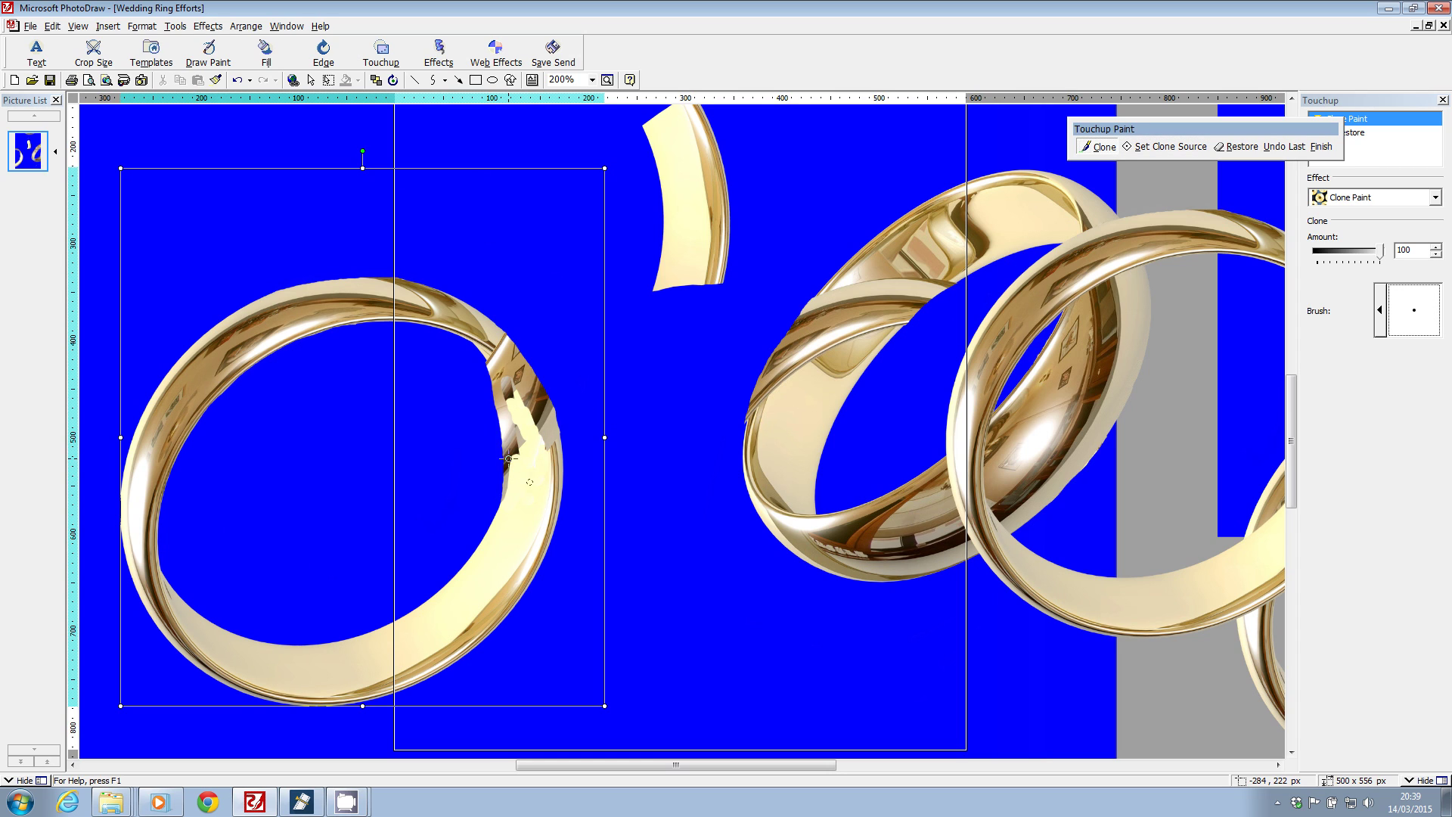
pyautogui.moveTo(504, 451); pyautogui.dragTo(481, 368)
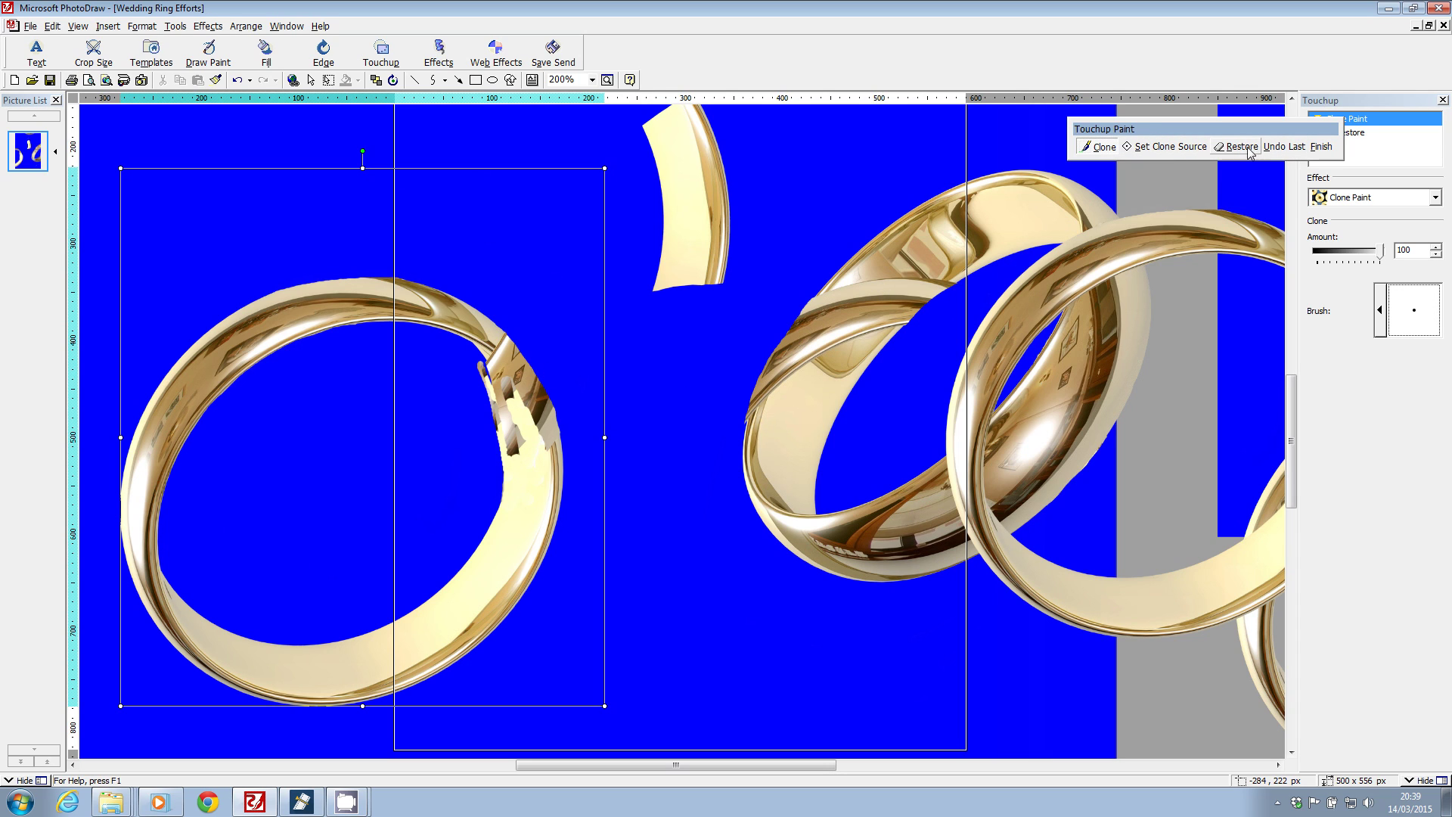
# - Erase the cloned paint that spilled inside the left ring's inner edge
pyautogui.click(1321, 146)
pyautogui.click(380, 61)
pyautogui.click(332, 313)
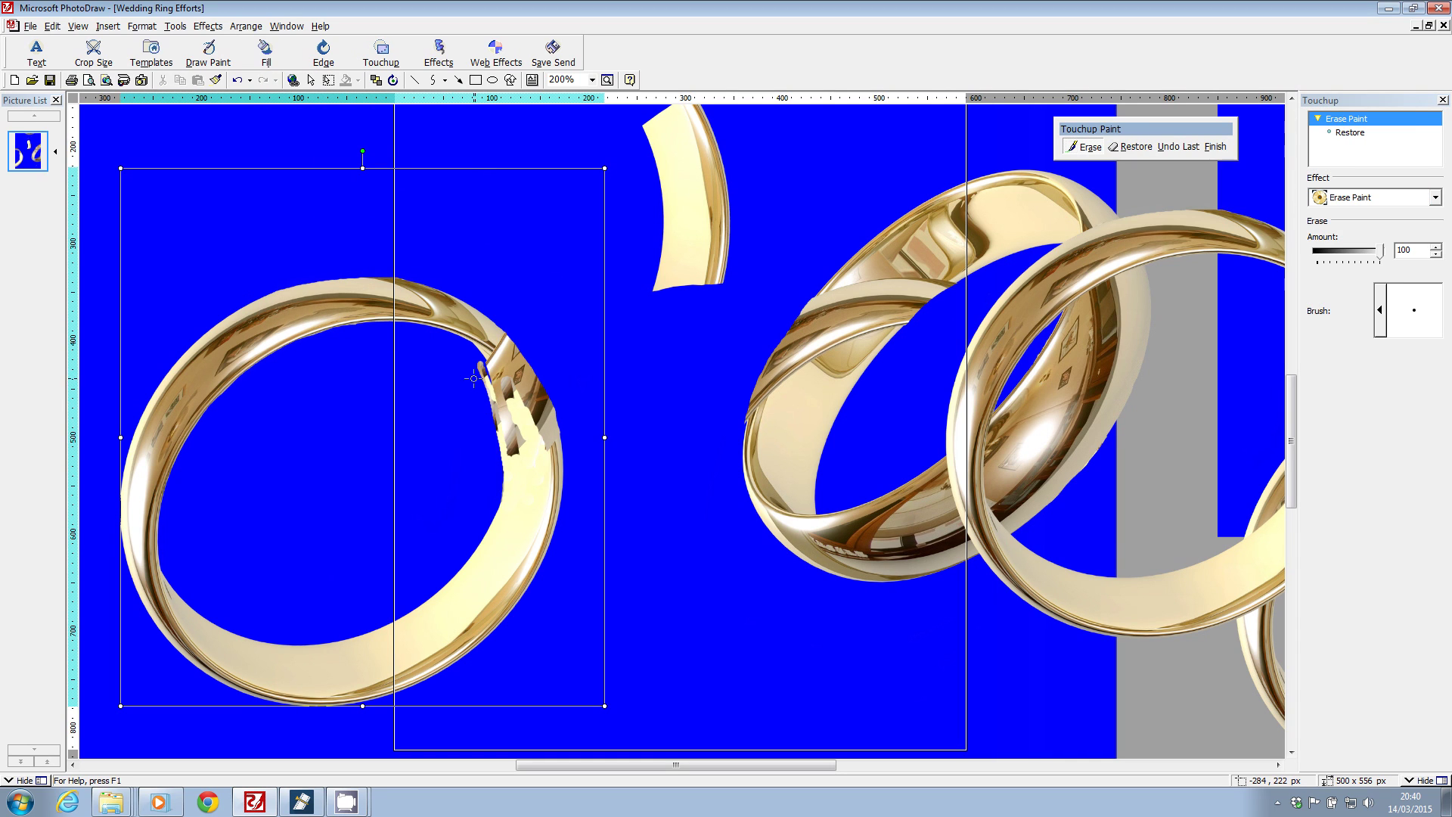
pyautogui.moveTo(479, 365); pyautogui.dragTo(500, 494)
pyautogui.click(1134, 147)
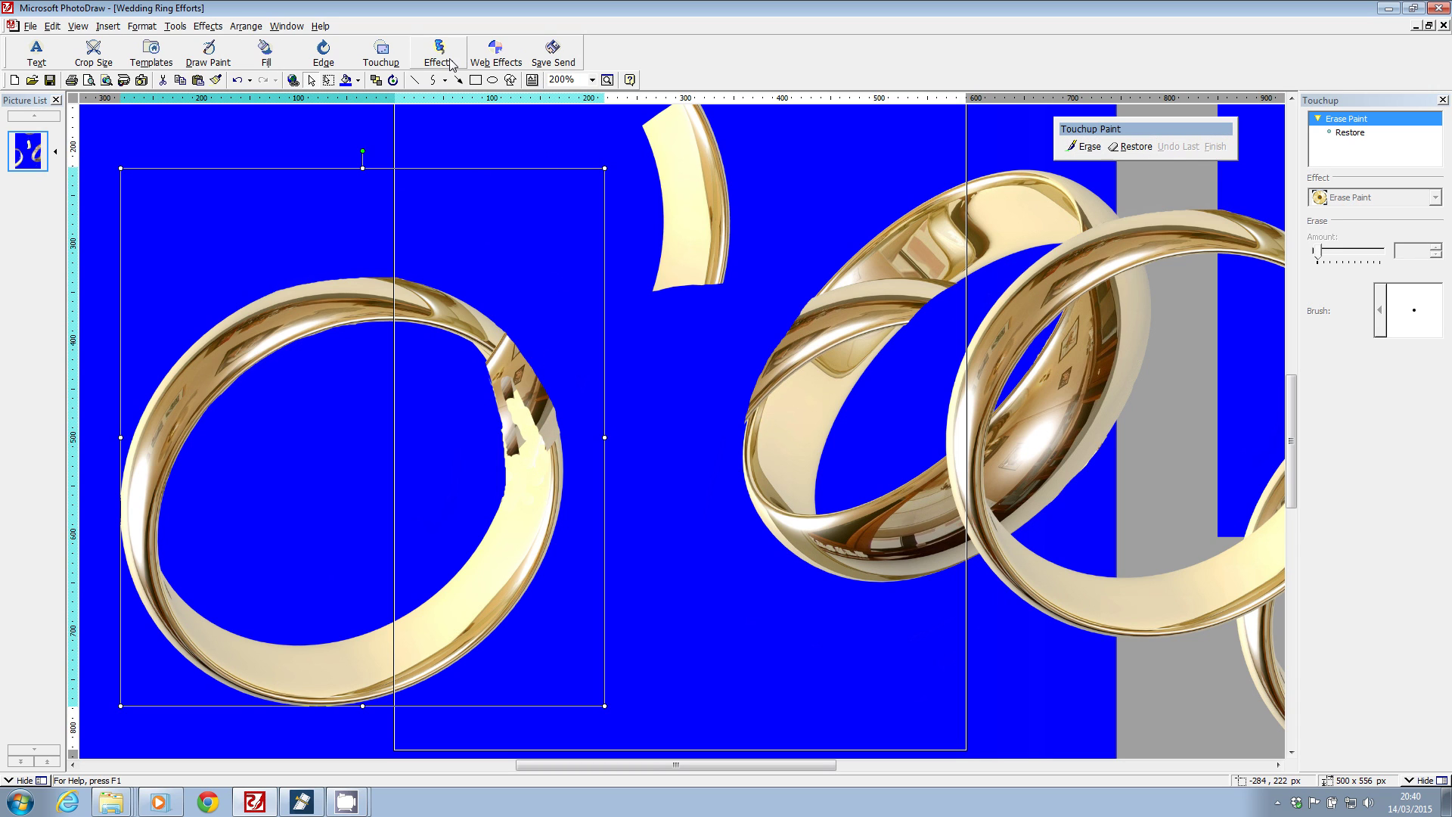
# - Clone pale gold from the left ring's inner band over the dark patch on its damaged inner edge
pyautogui.click(381, 51)
pyautogui.click(308, 277)
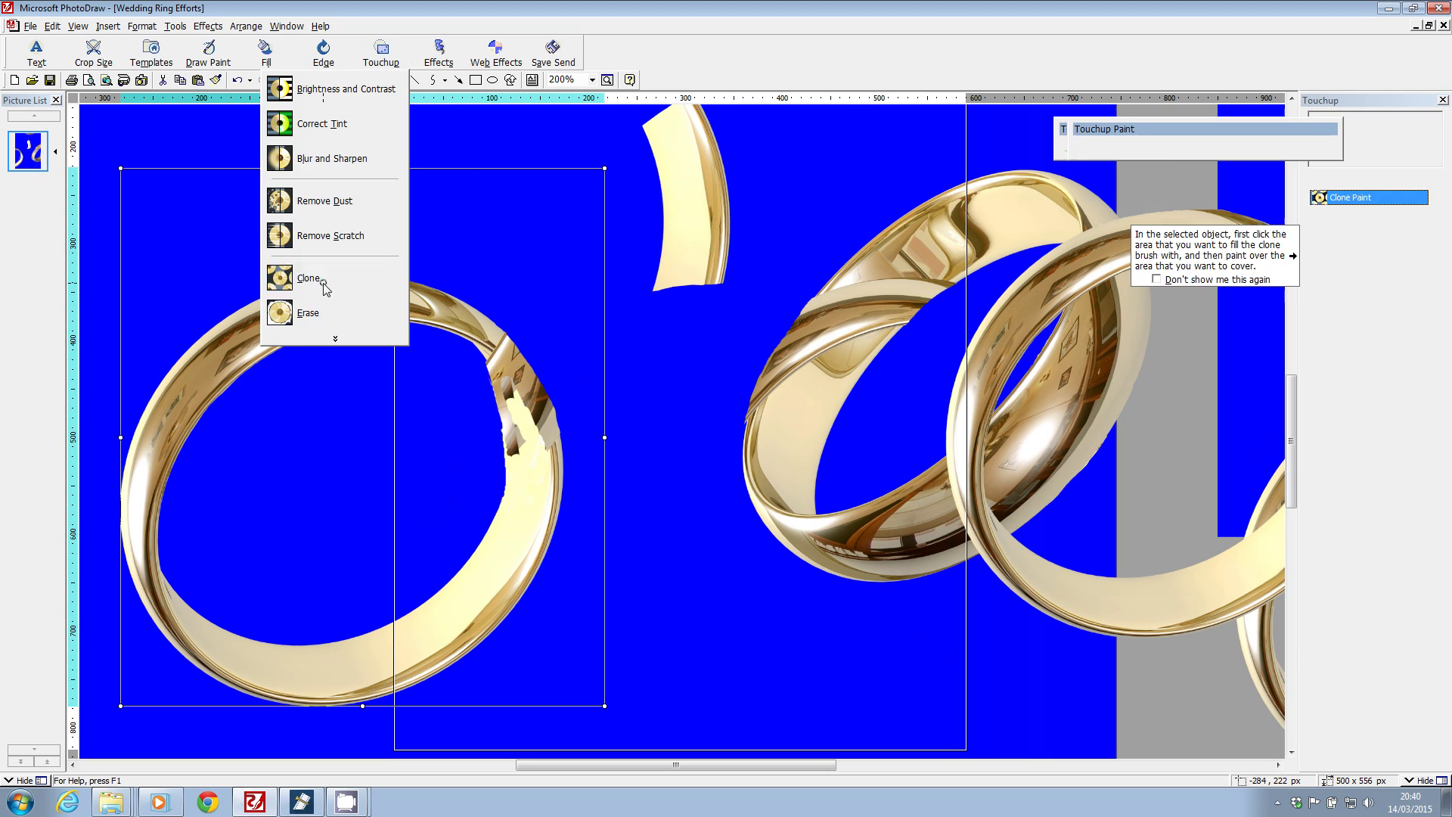
pyautogui.moveTo(517, 441); pyautogui.dragTo(524, 443)
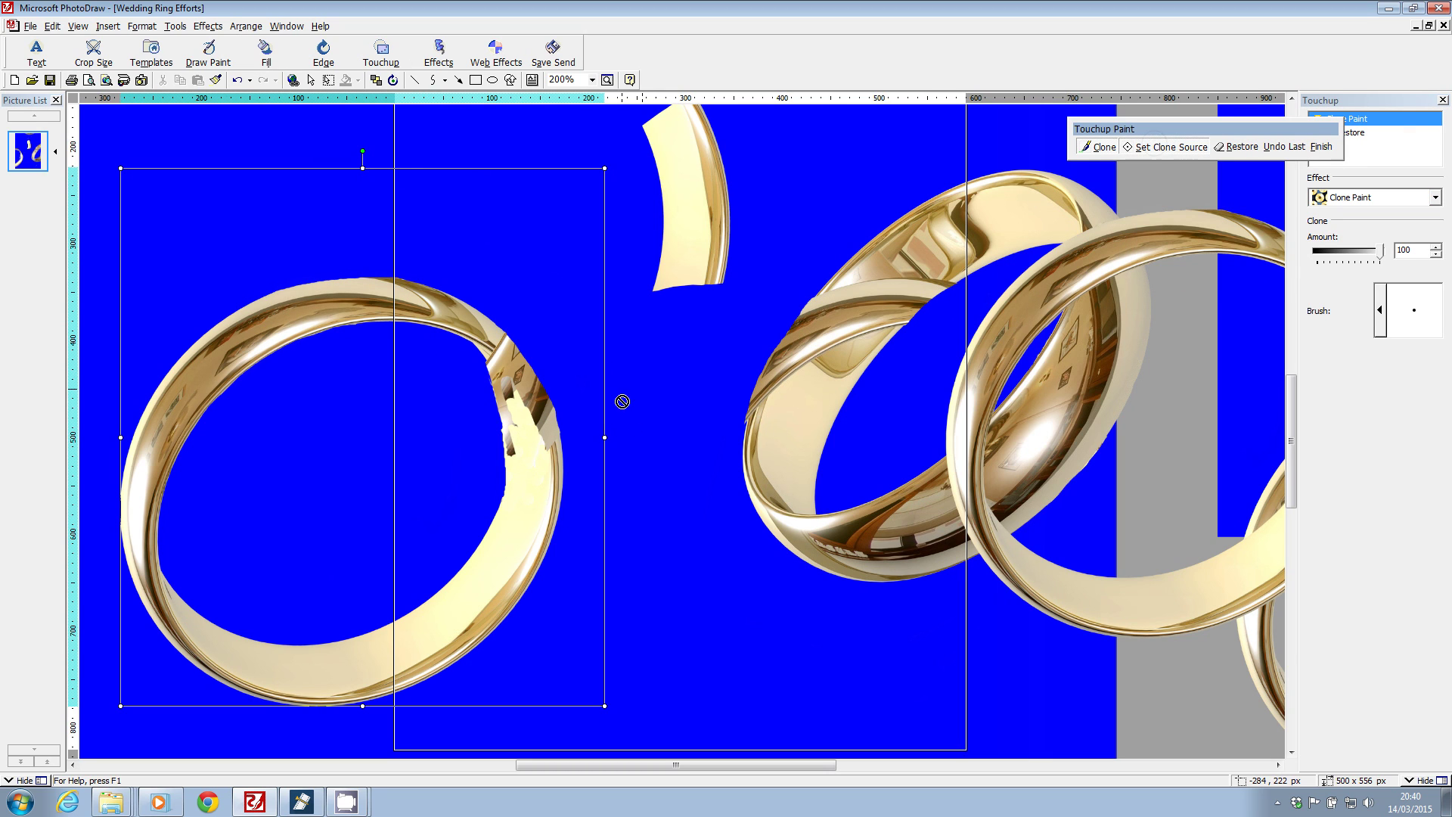
pyautogui.moveTo(504, 427); pyautogui.dragTo(509, 442)
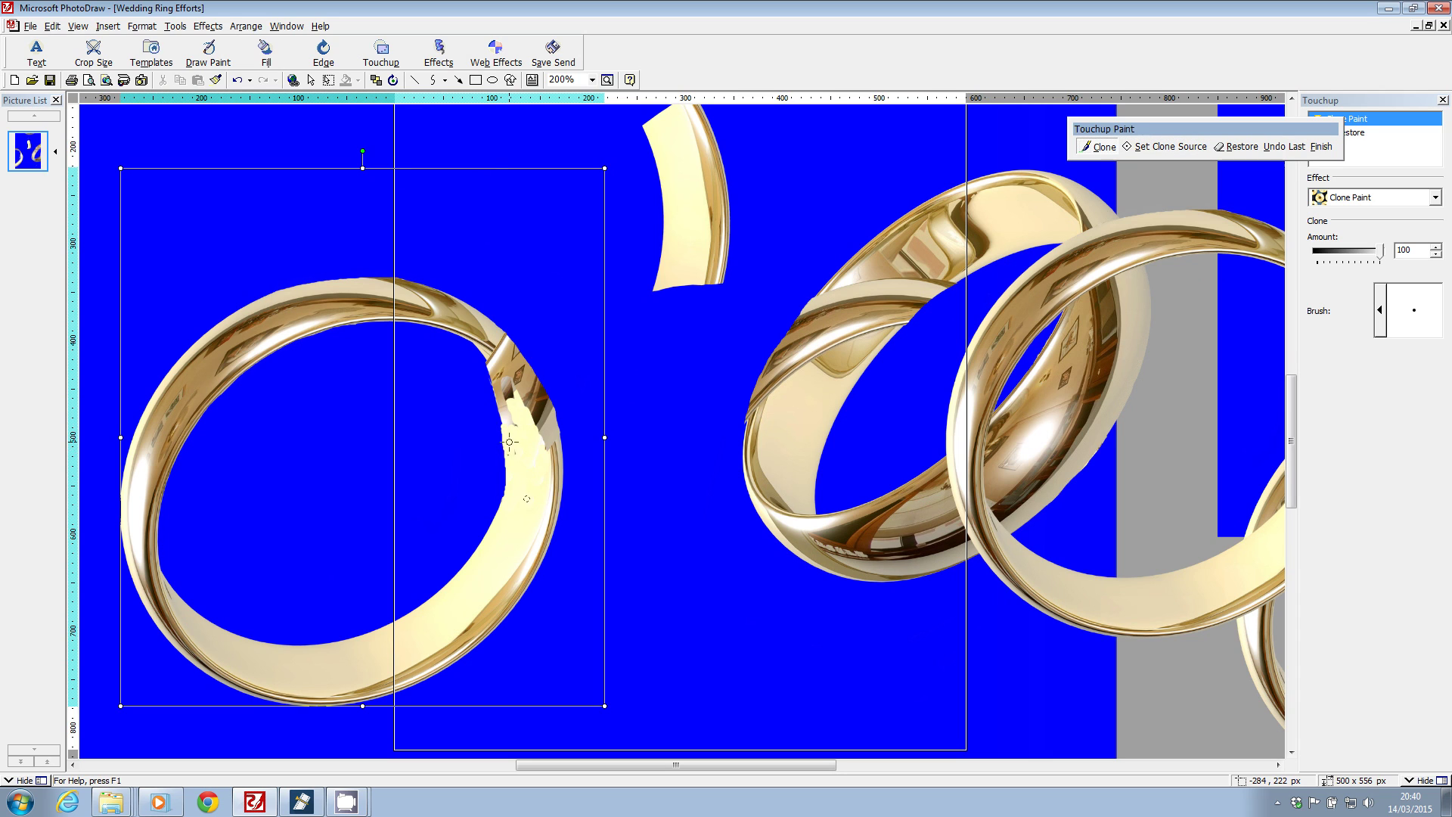
# - Set fresh clone sources and touch up the left ring's outer edge and the upper join of its damaged section
pyautogui.click(1157, 147)
pyautogui.moveTo(554, 442); pyautogui.dragTo(563, 449)
pyautogui.click(1157, 147)
pyautogui.click(554, 453)
pyautogui.click(1165, 147)
pyautogui.click(490, 331)
pyautogui.click(1165, 147)
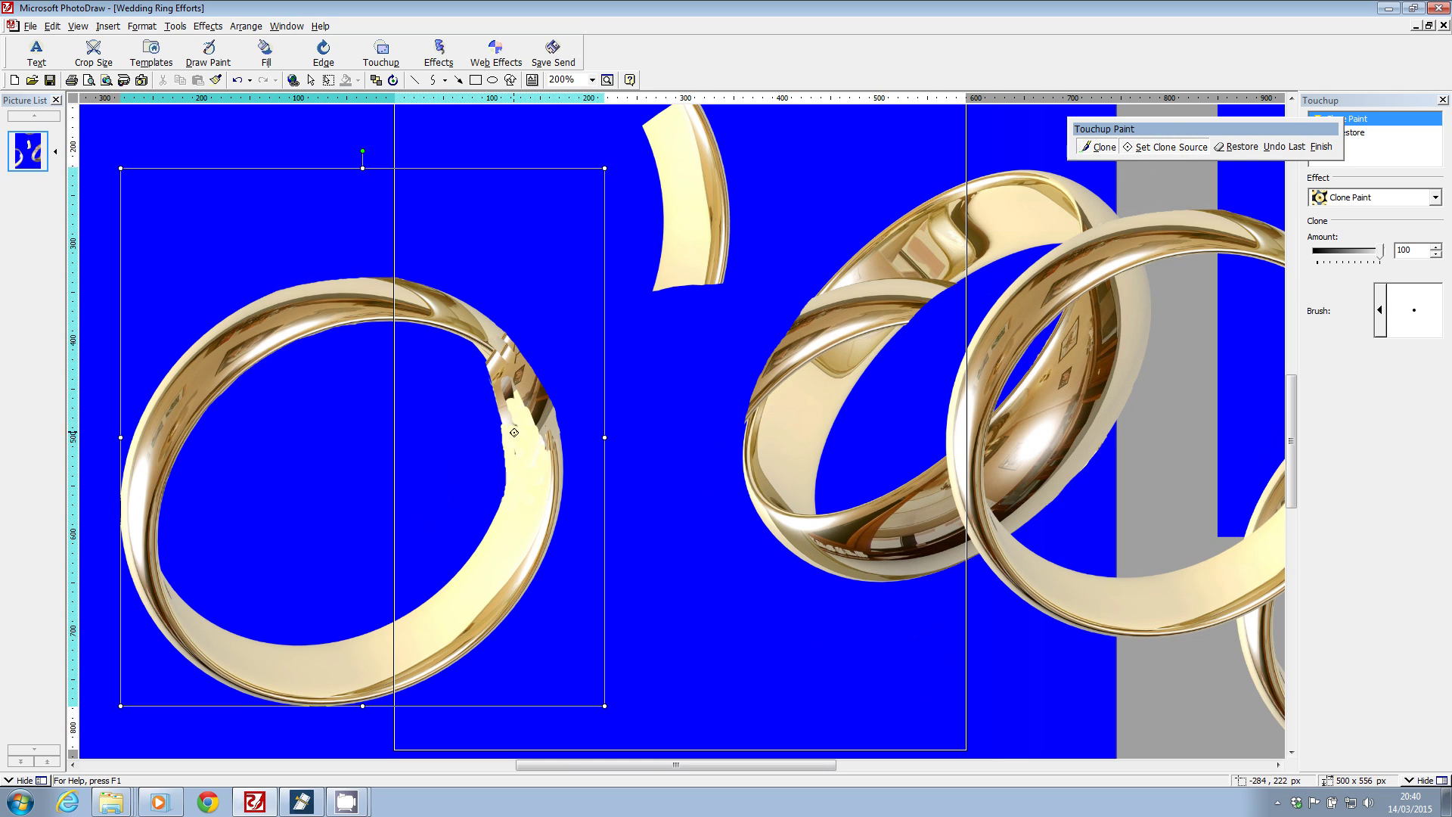
# - Clone pale gold from new sources up the left ring's inner edge as far as the upper join
pyautogui.click(517, 449)
pyautogui.click(1174, 148)
pyautogui.click(538, 449)
pyautogui.moveTo(499, 389); pyautogui.dragTo(524, 414)
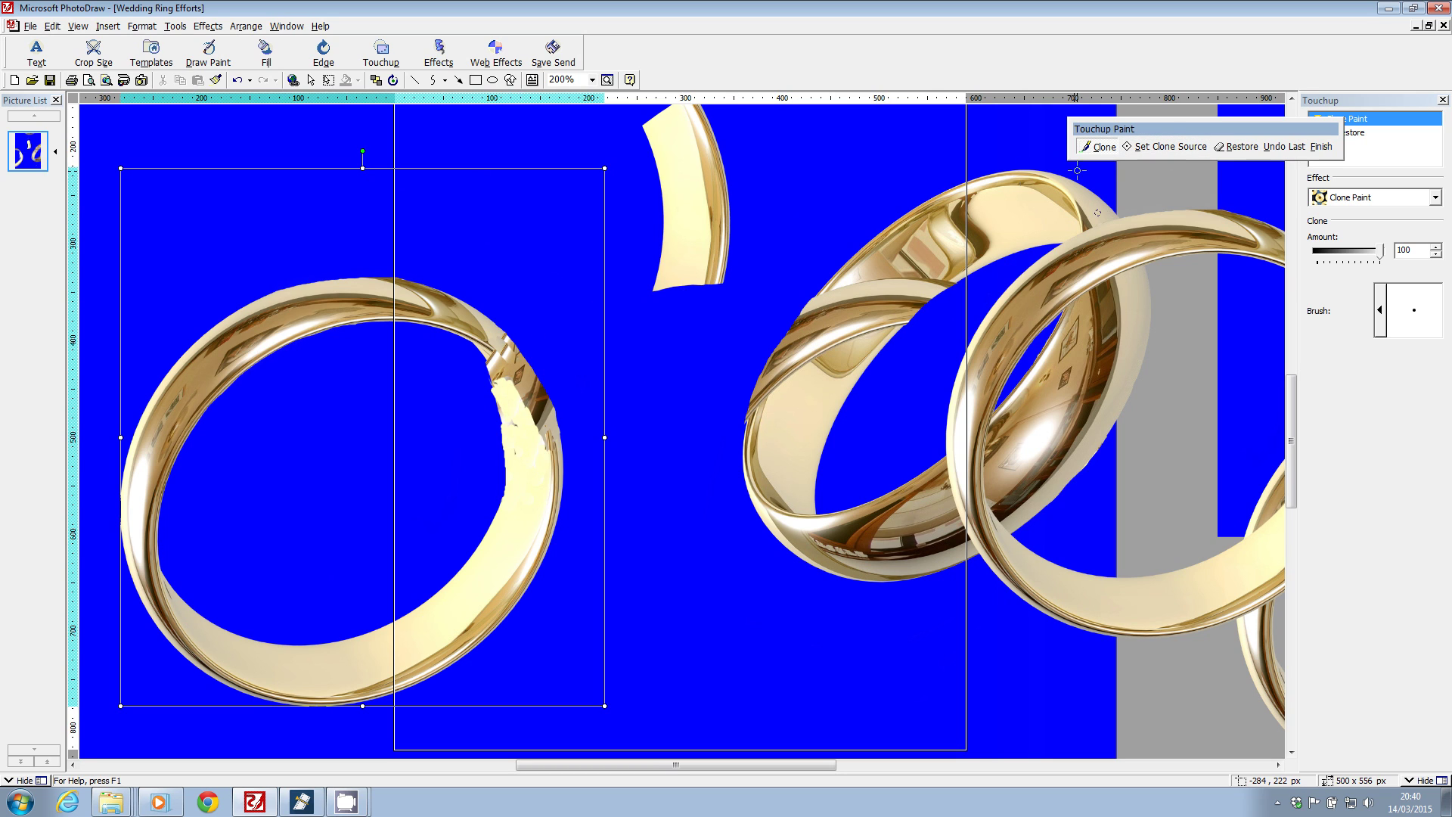
pyautogui.moveTo(1104, 128); pyautogui.dragTo(1102, 129)
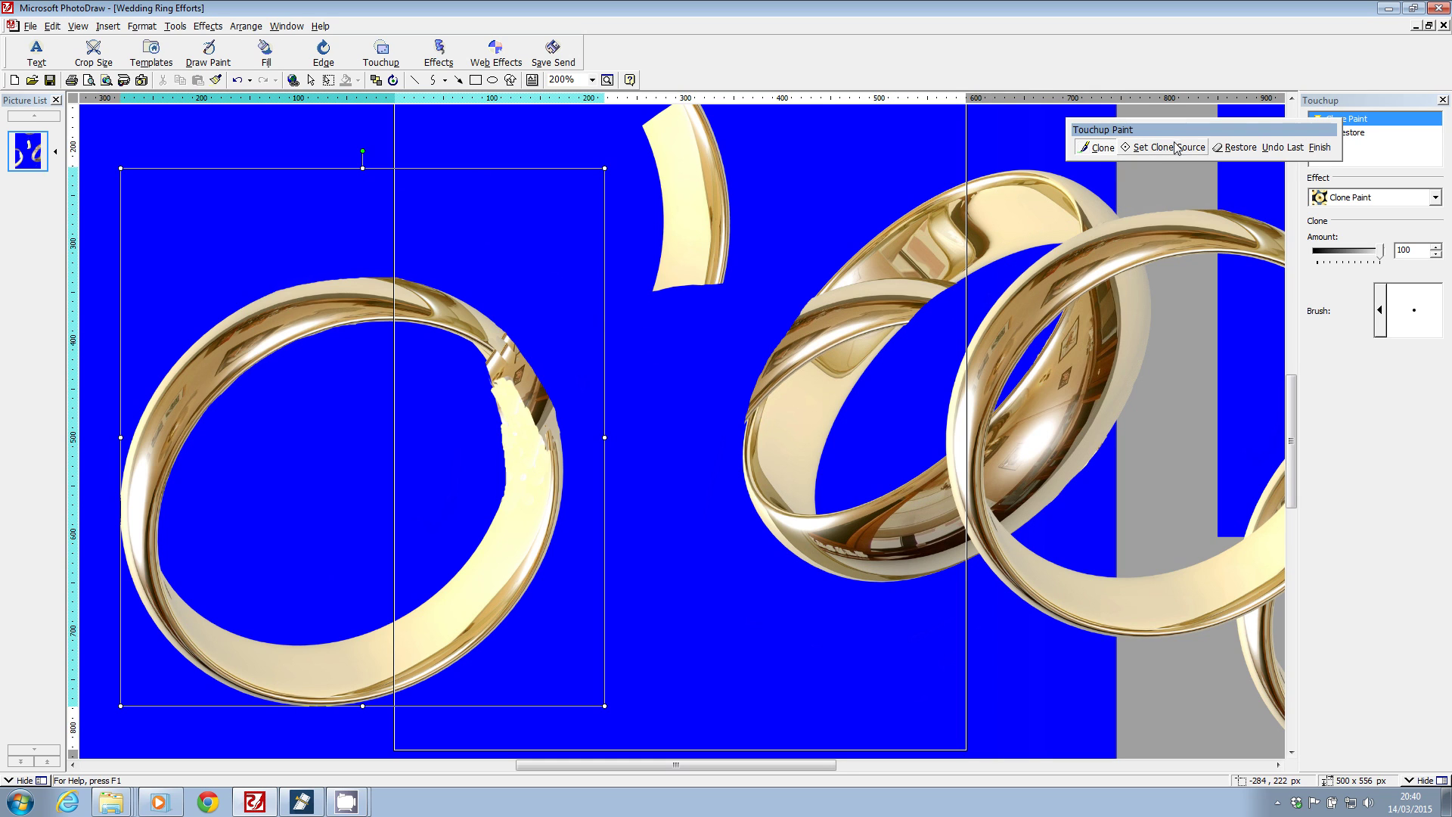
pyautogui.click(512, 406)
pyautogui.moveTo(488, 360); pyautogui.dragTo(496, 392)
# - Erase the cloned paint spilling inside the left ring's inner edge with a larger hard round brush, and save the picture
pyautogui.click(381, 52)
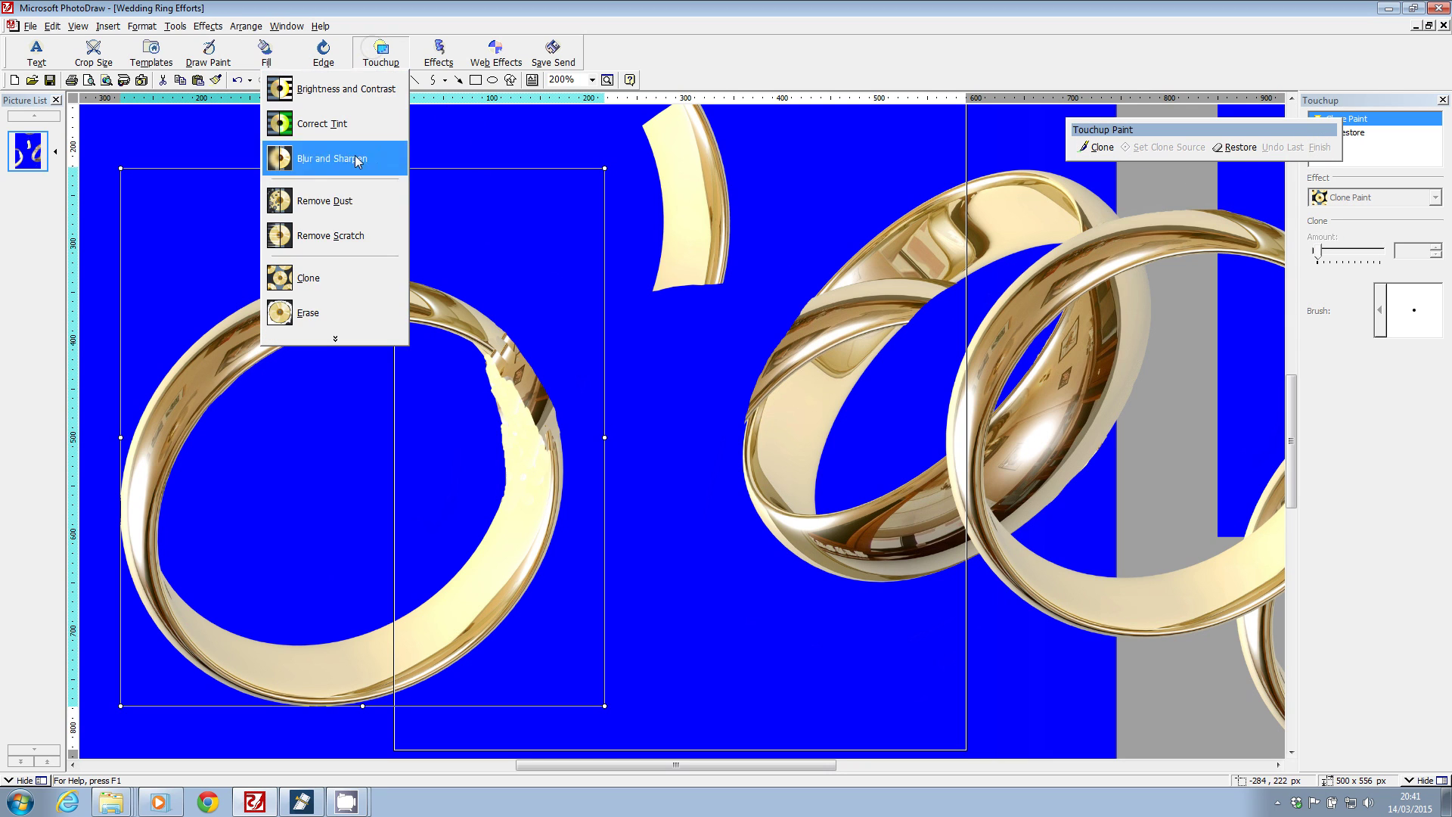
pyautogui.click(307, 312)
pyautogui.click(1375, 310)
pyautogui.click(1330, 258)
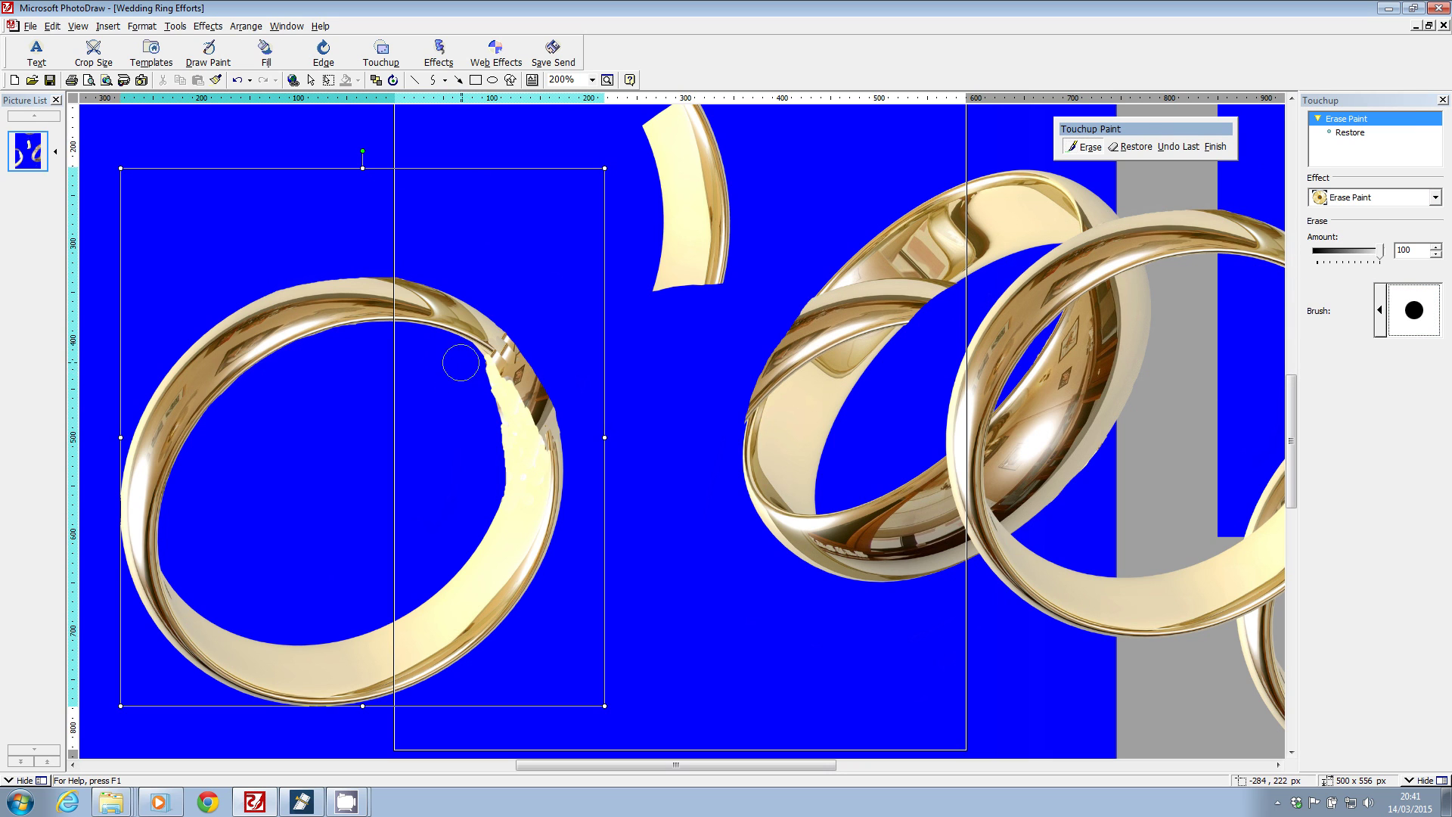
pyautogui.moveTo(465, 366)
pyautogui.mouseDown()
pyautogui.moveTo(490, 429)
pyautogui.moveTo(479, 506)
pyautogui.mouseUp()
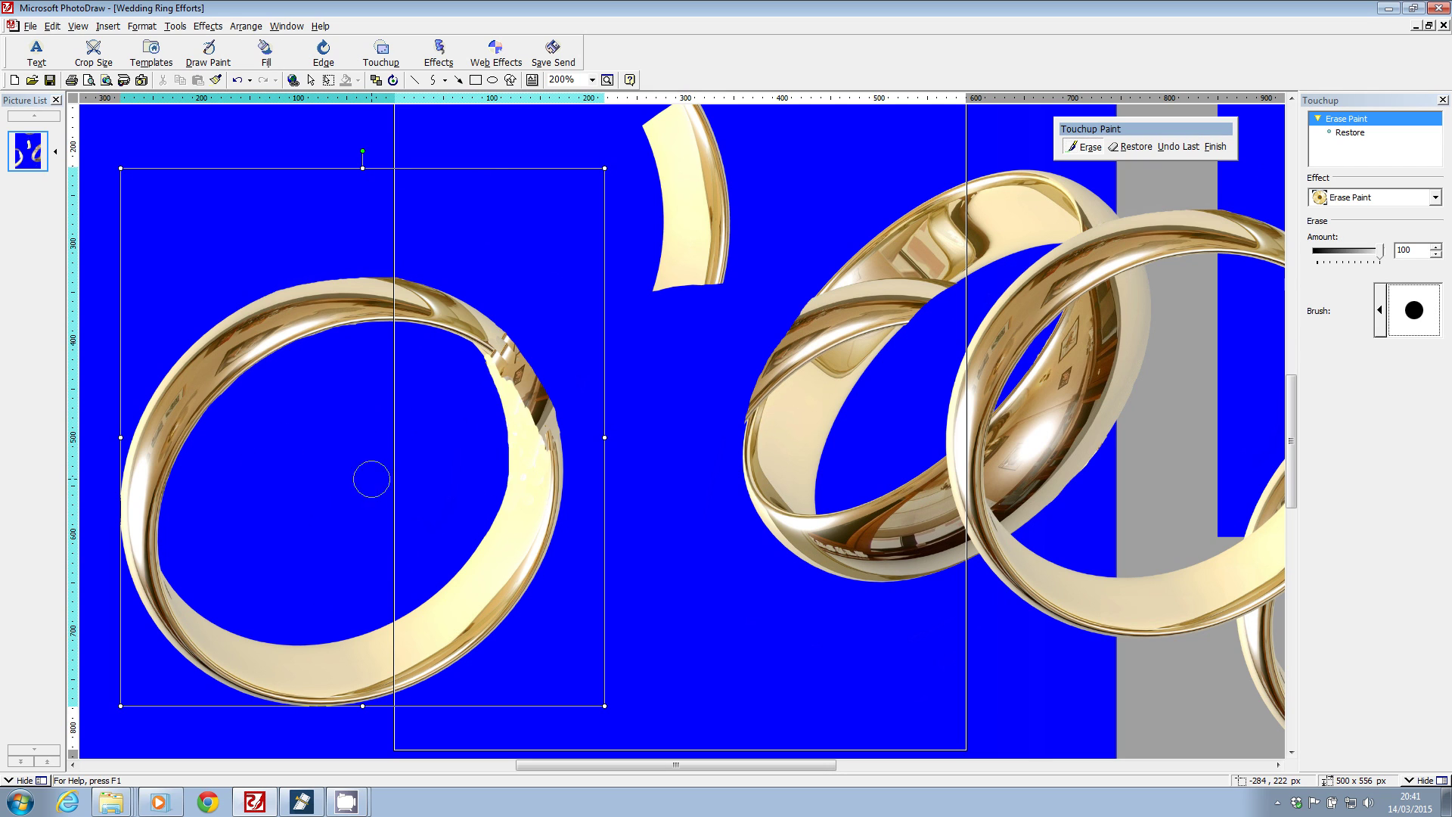
pyautogui.moveTo(447, 376)
pyautogui.mouseDown()
pyautogui.moveTo(476, 356)
pyautogui.moveTo(480, 418)
pyautogui.mouseUp()
pyautogui.click(30, 26)
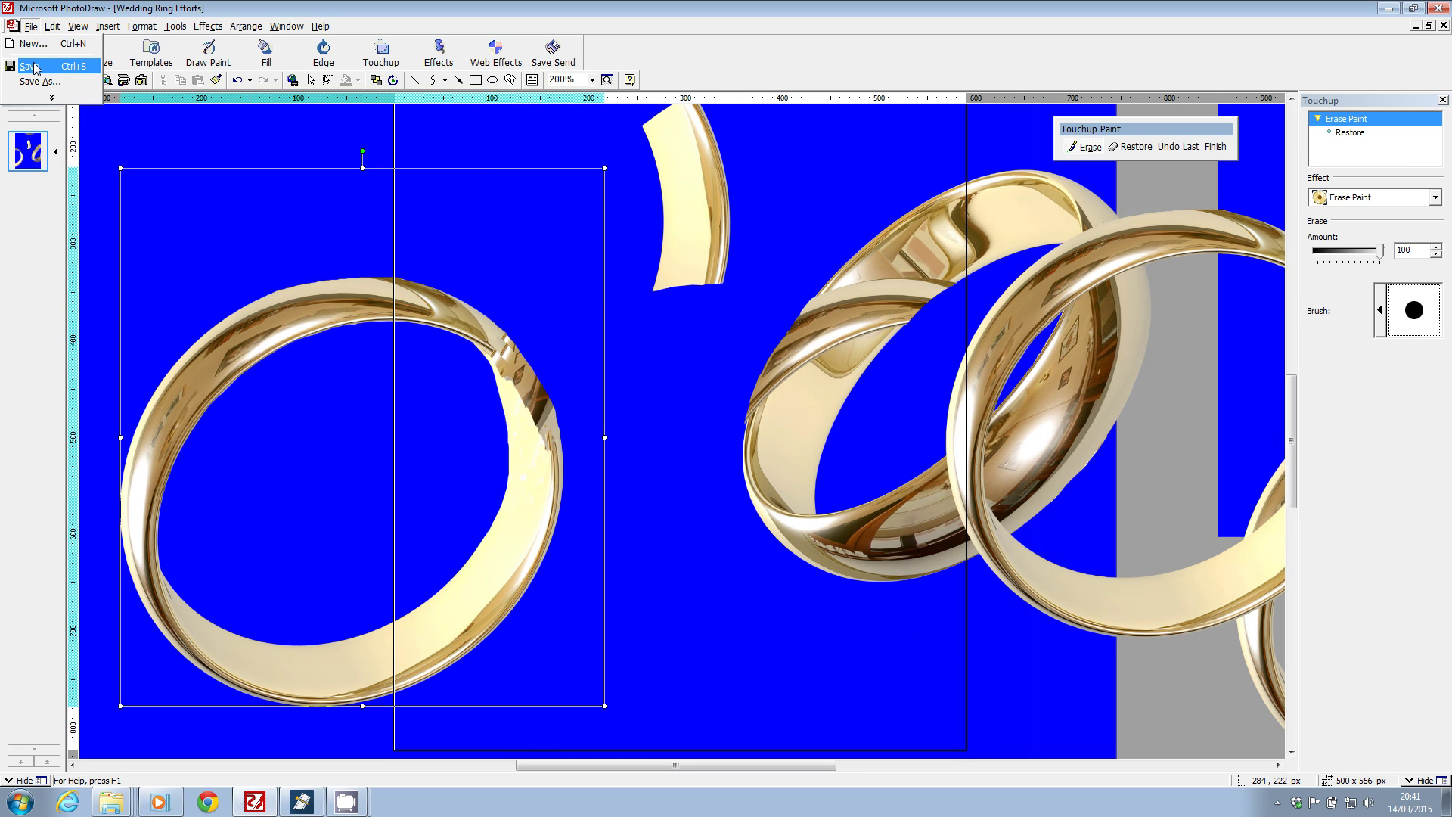
pyautogui.click(34, 68)
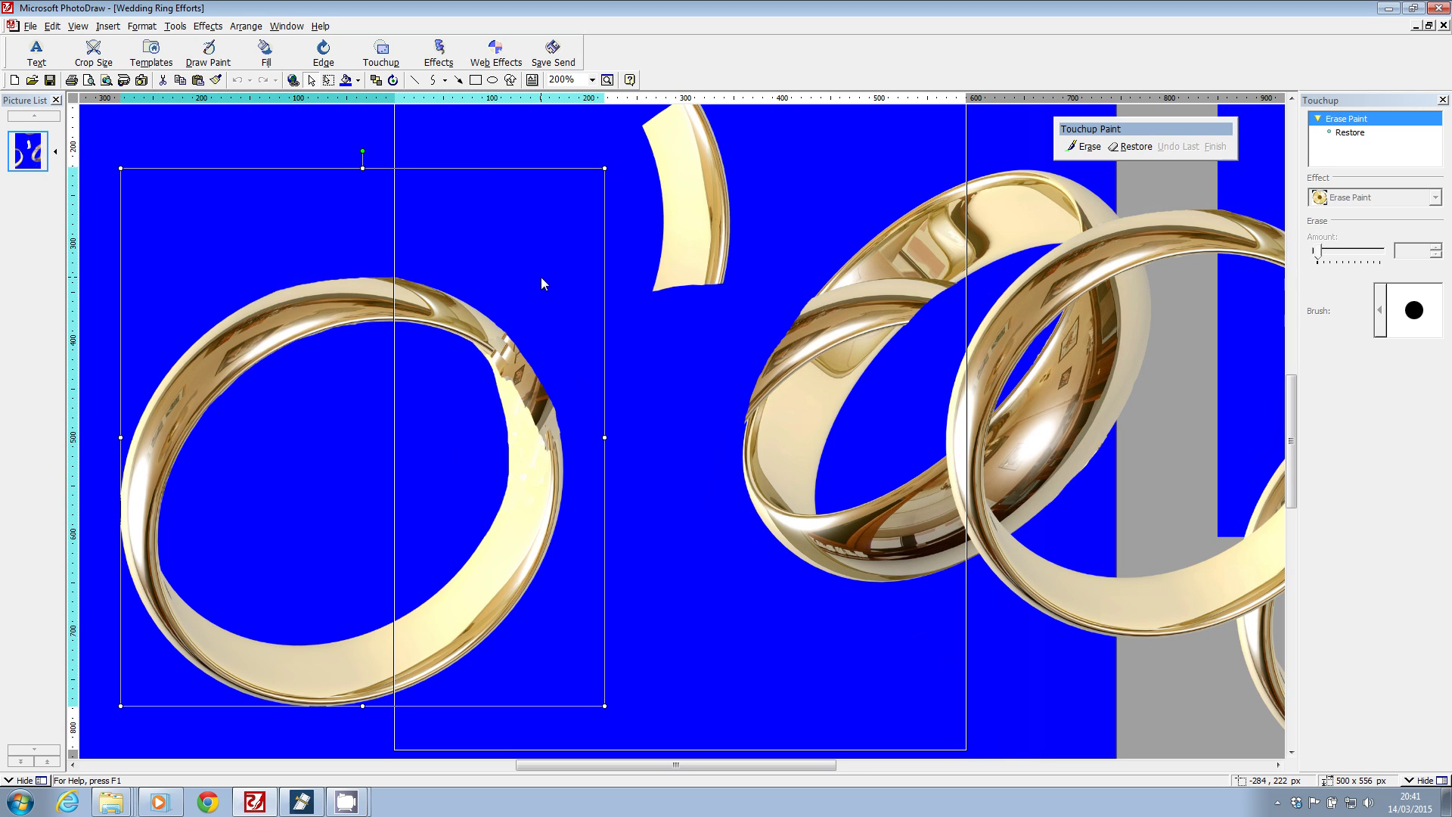
# - Shift the linked rings aside, move the spare single ring into the open, and cut out its upper-right band section by drawing
pyautogui.moveTo(930, 268); pyautogui.dragTo(1013, 298)
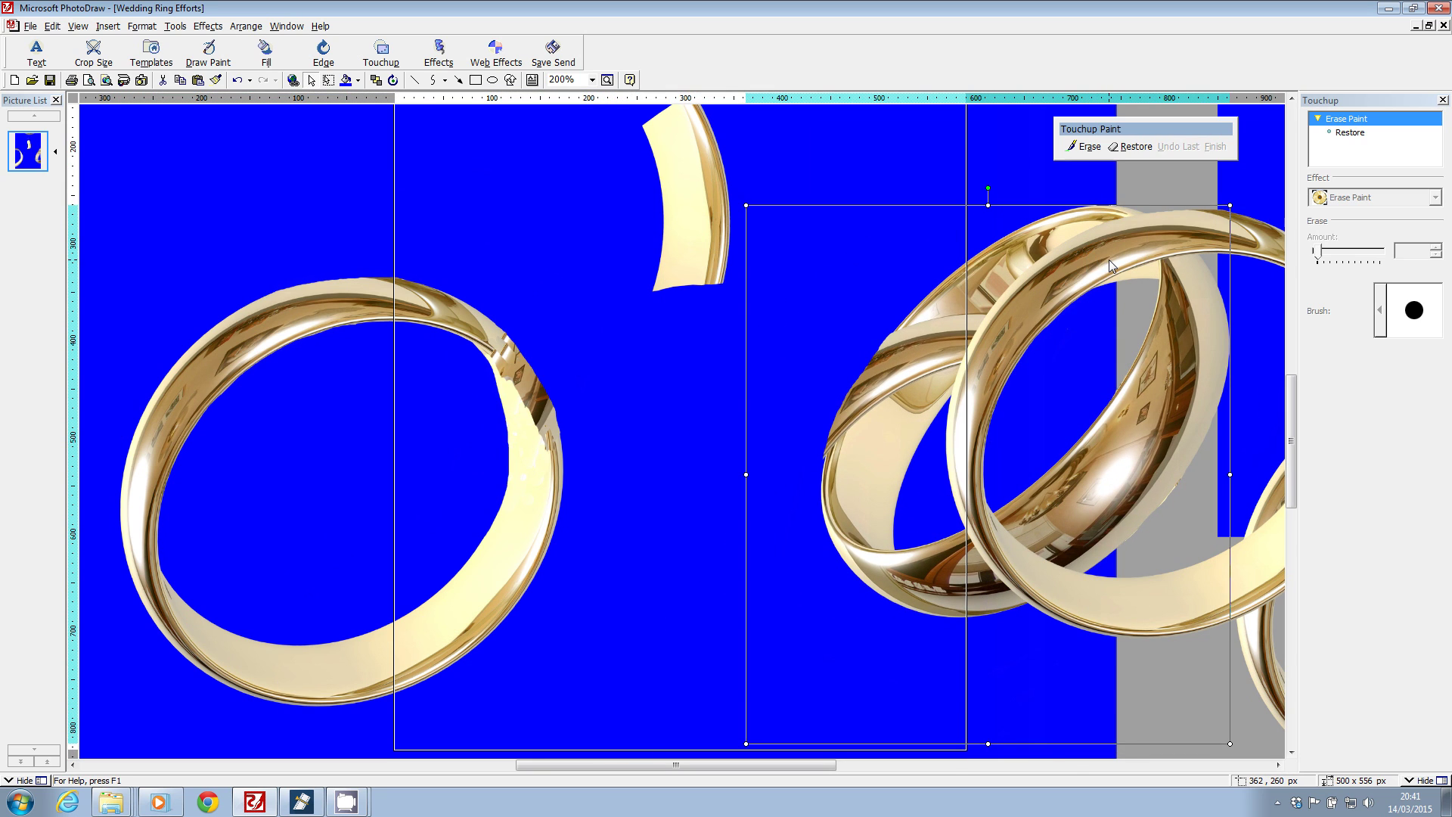
pyautogui.moveTo(908, 350); pyautogui.dragTo(769, 333)
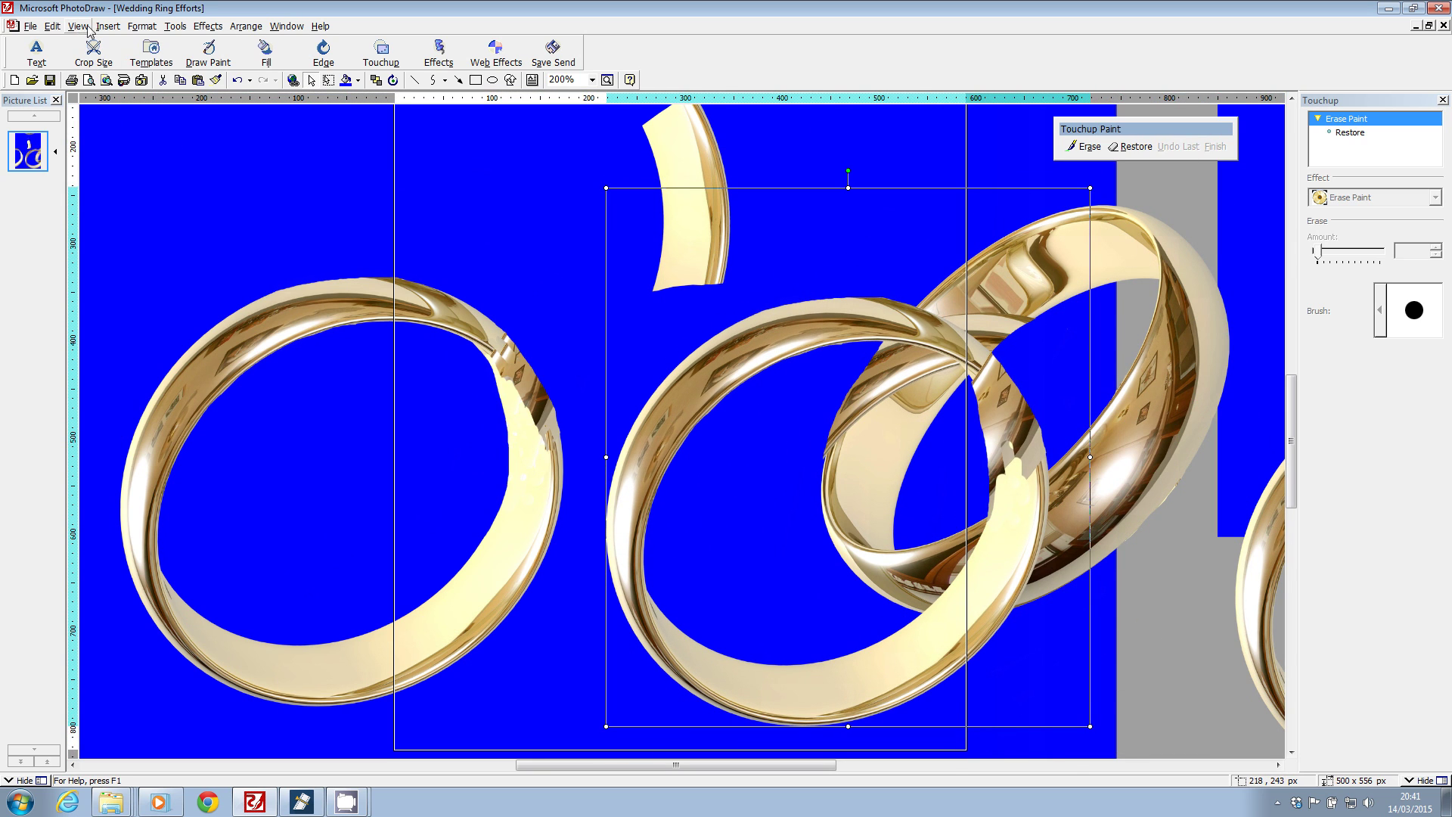
pyautogui.click(94, 51)
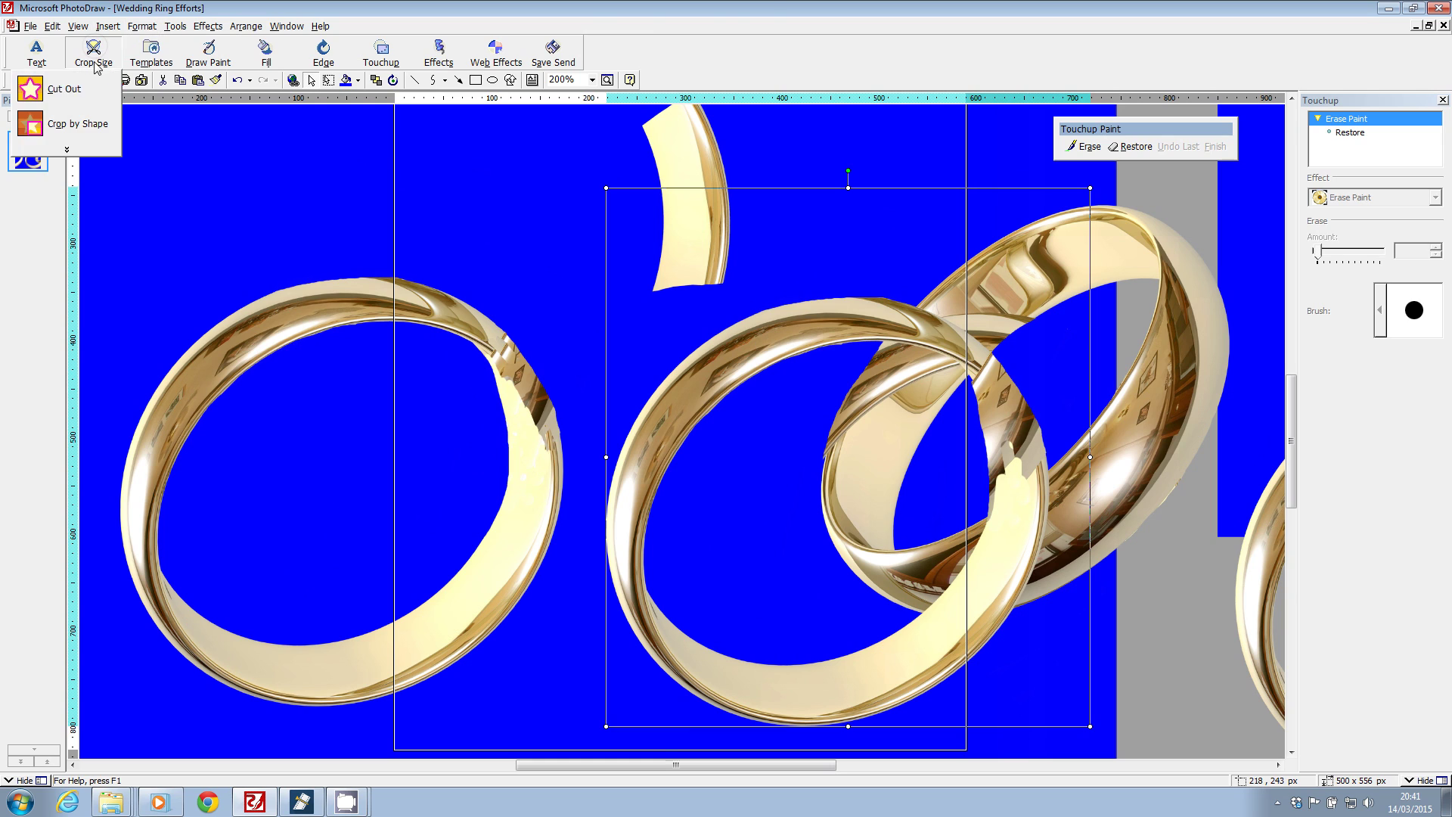
pyautogui.click(45, 72)
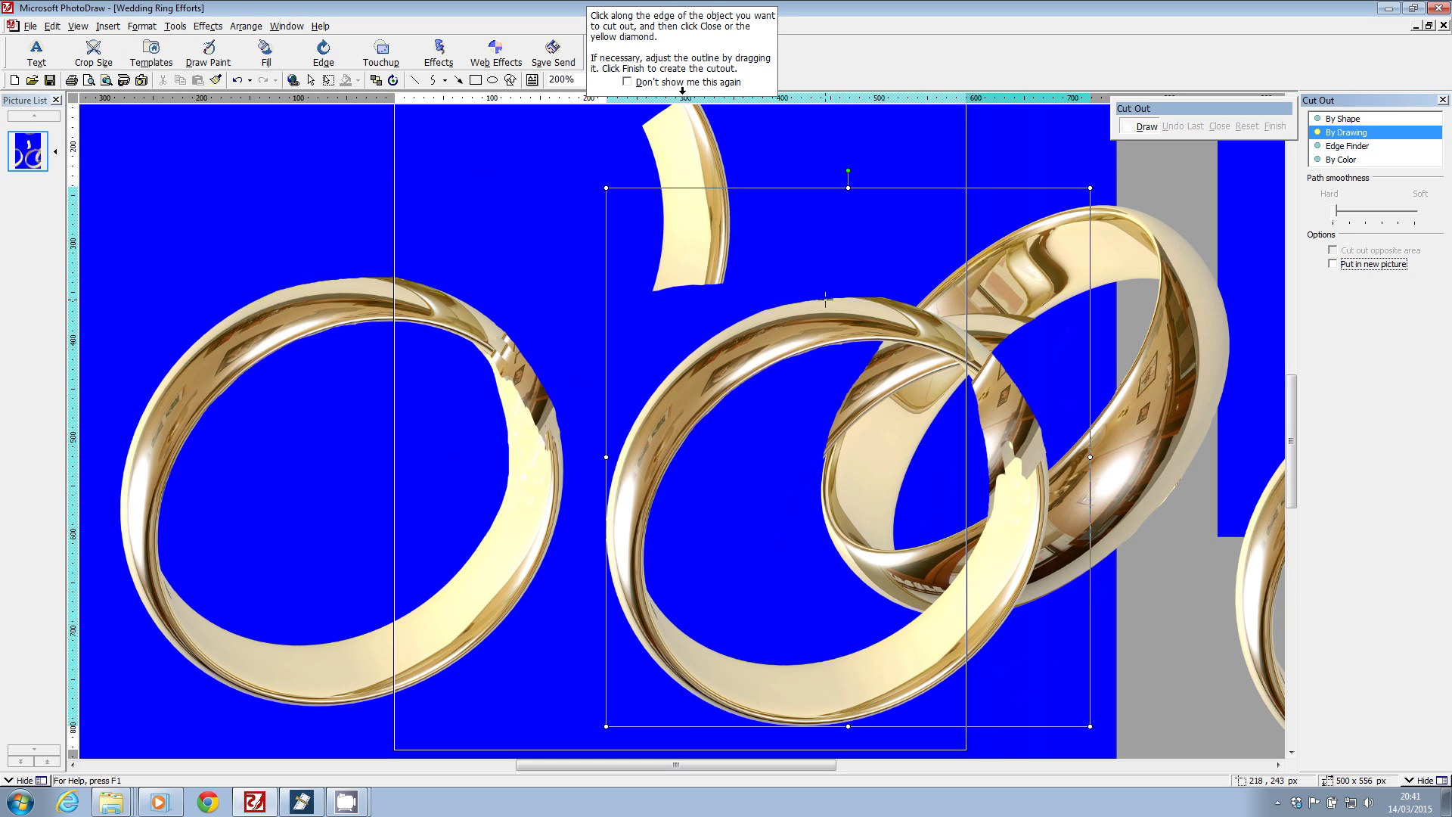
pyautogui.click(875, 288)
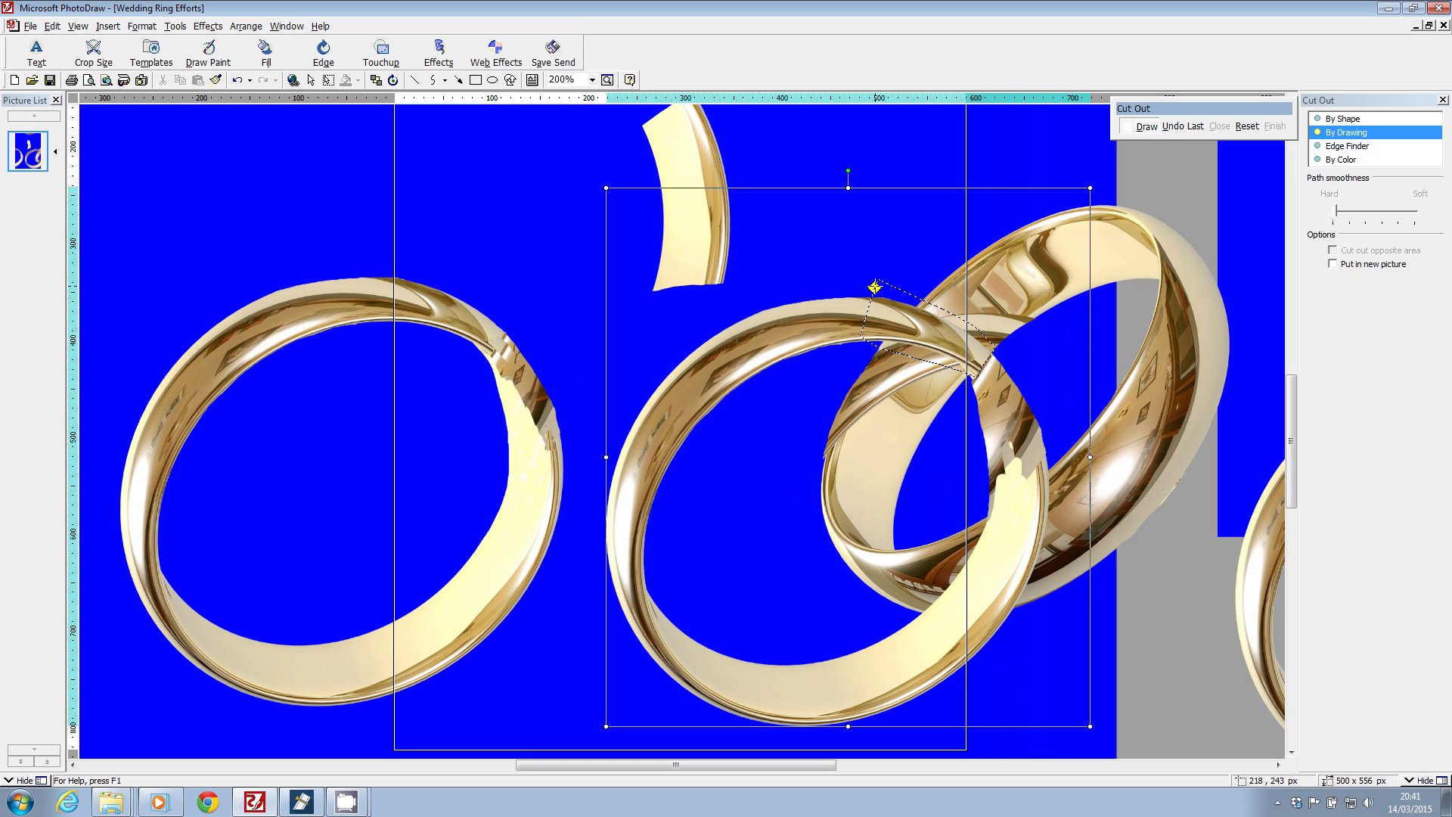
pyautogui.click(875, 289)
pyautogui.click(1275, 126)
# - Place the cut-out band piece over the left ring's damaged section and rotate it to follow the curve
pyautogui.moveTo(936, 310); pyautogui.dragTo(532, 325)
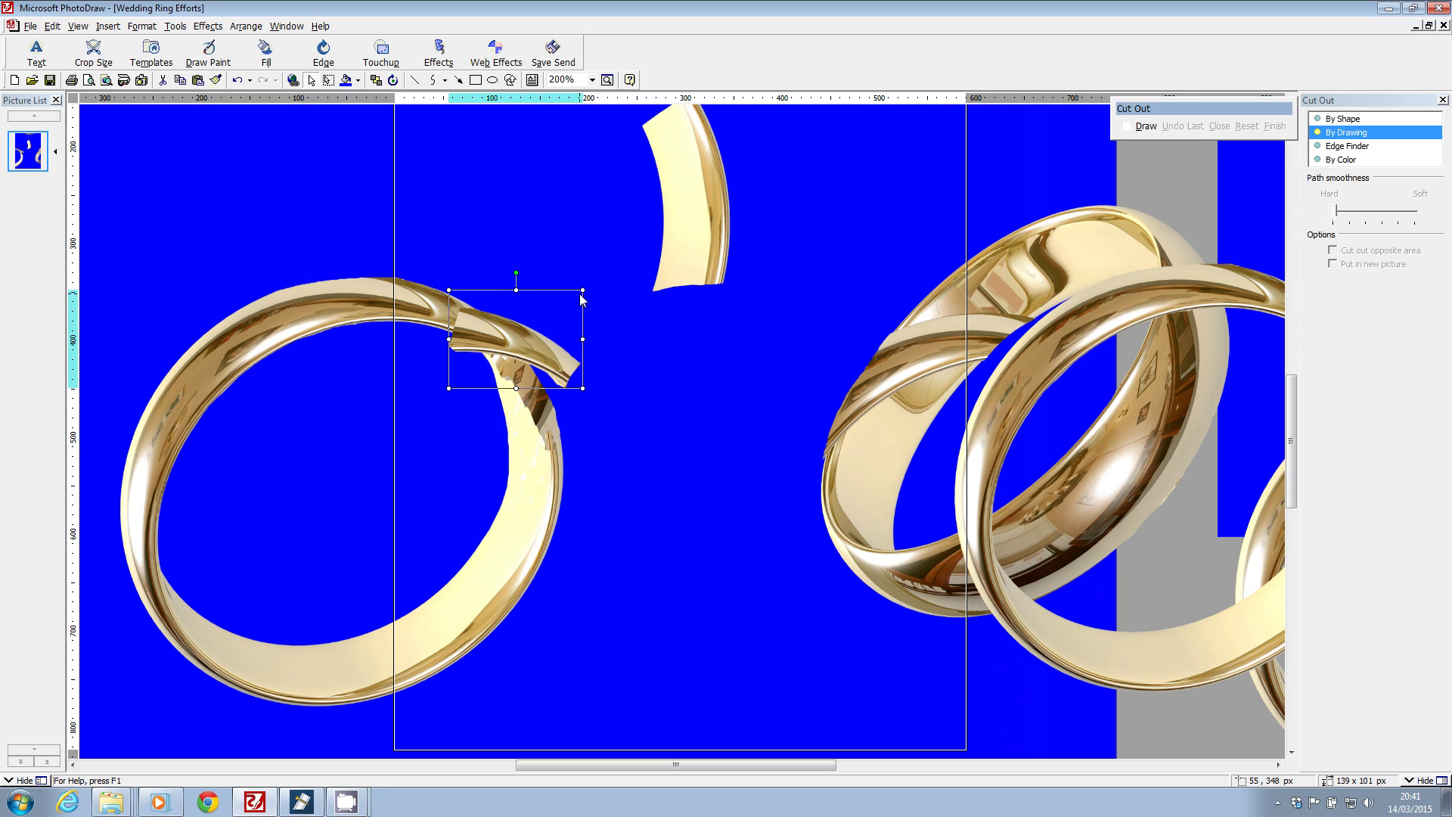
pyautogui.moveTo(517, 270); pyautogui.dragTo(500, 331)
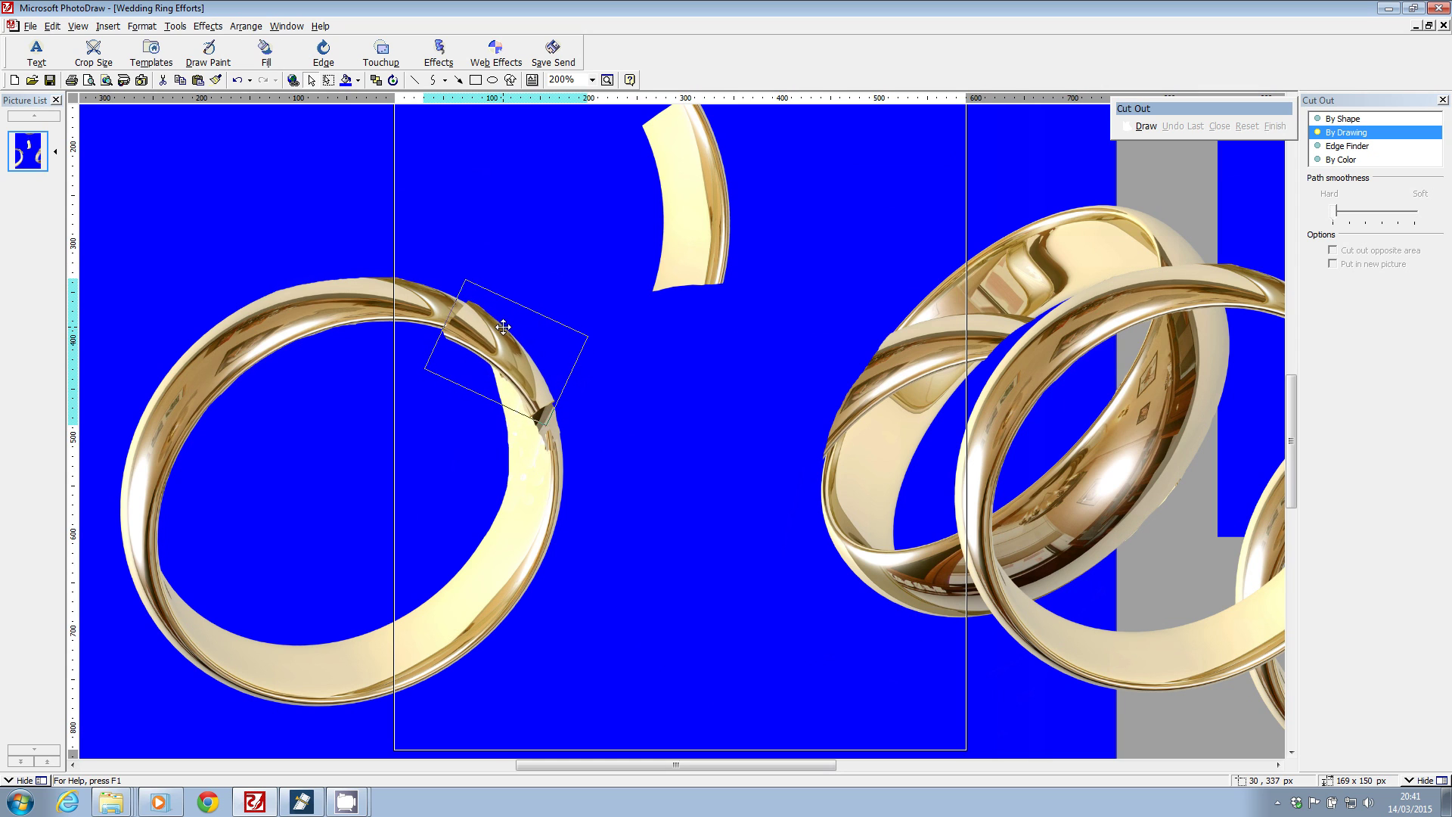
pyautogui.click(530, 278)
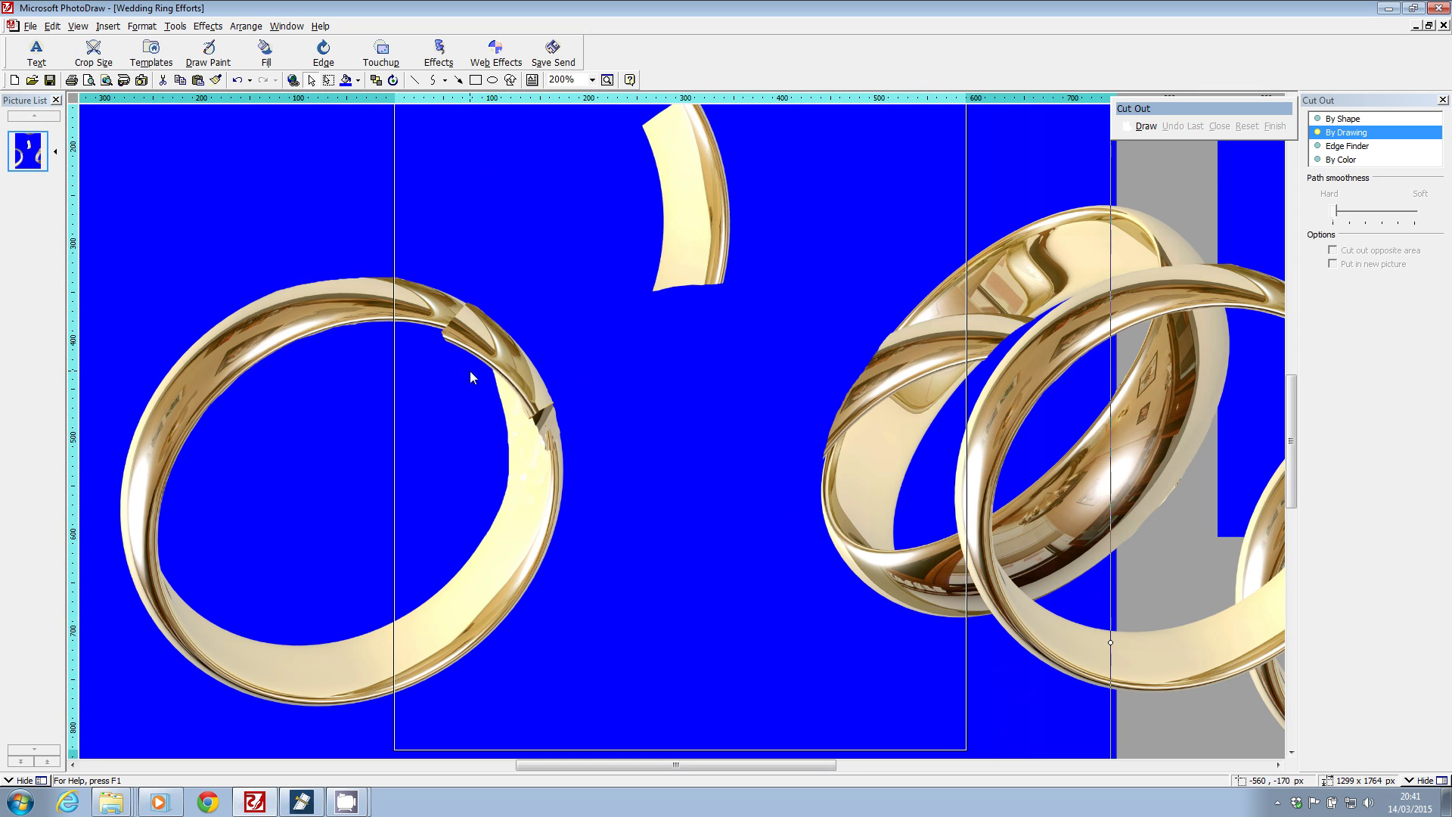
# - Move the cut-out piece off the left ring into clear space and shift the spare pale band segment further away
pyautogui.click(490, 344)
pyautogui.moveTo(483, 399); pyautogui.dragTo(580, 316)
pyautogui.click(582, 315)
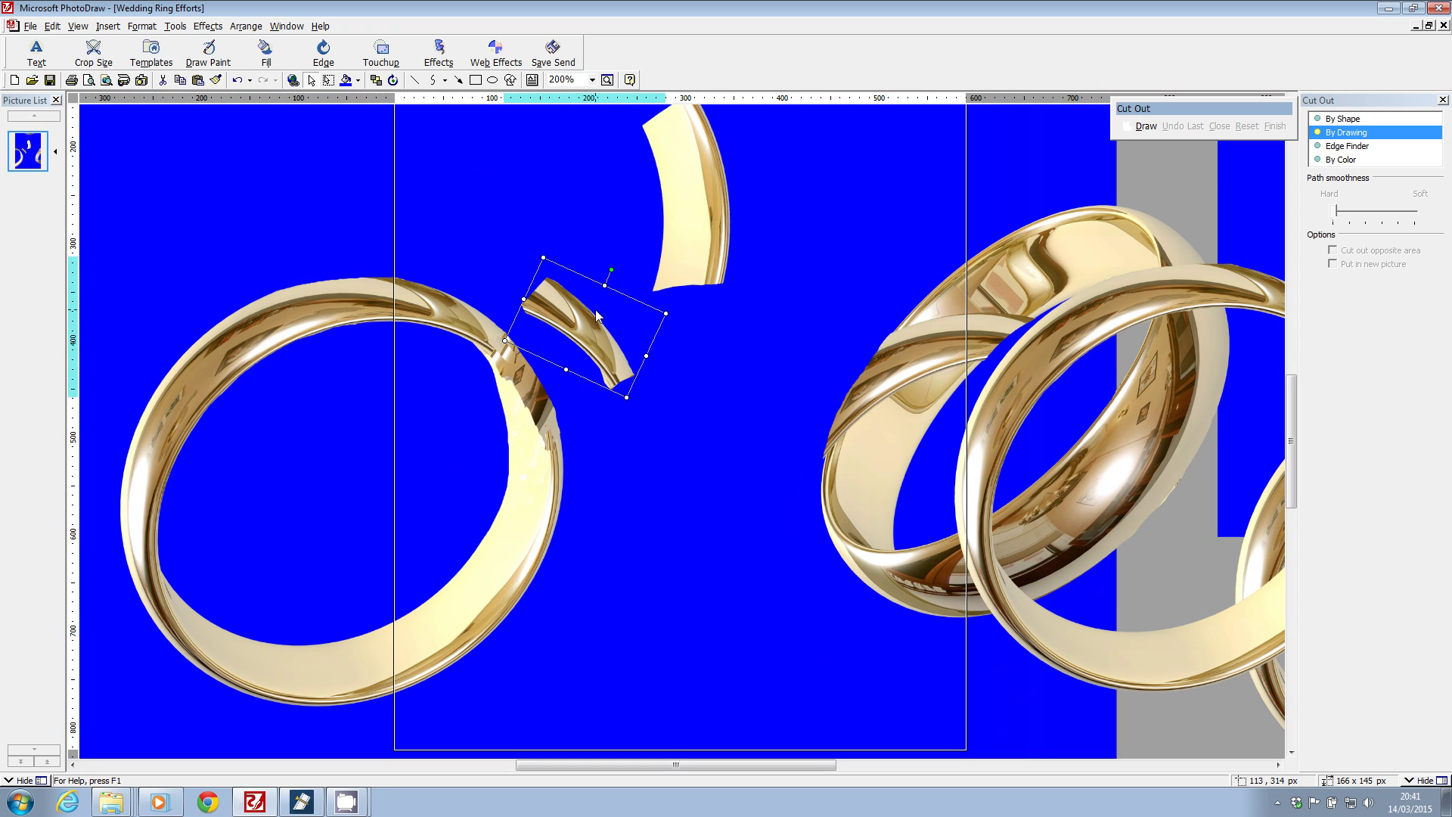
pyautogui.moveTo(582, 320); pyautogui.dragTo(651, 313)
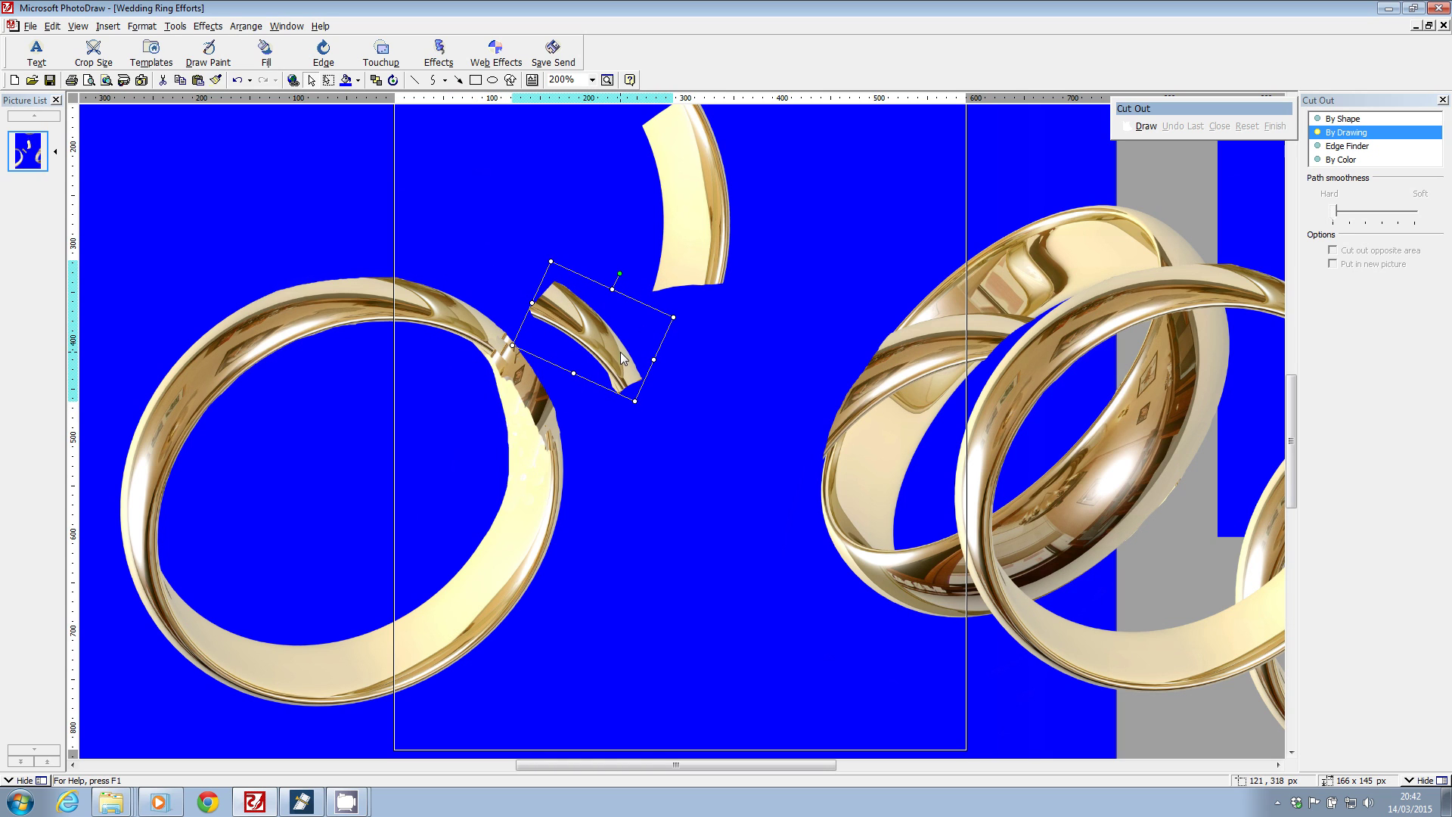
pyautogui.moveTo(605, 338); pyautogui.dragTo(738, 340)
pyautogui.click(539, 399)
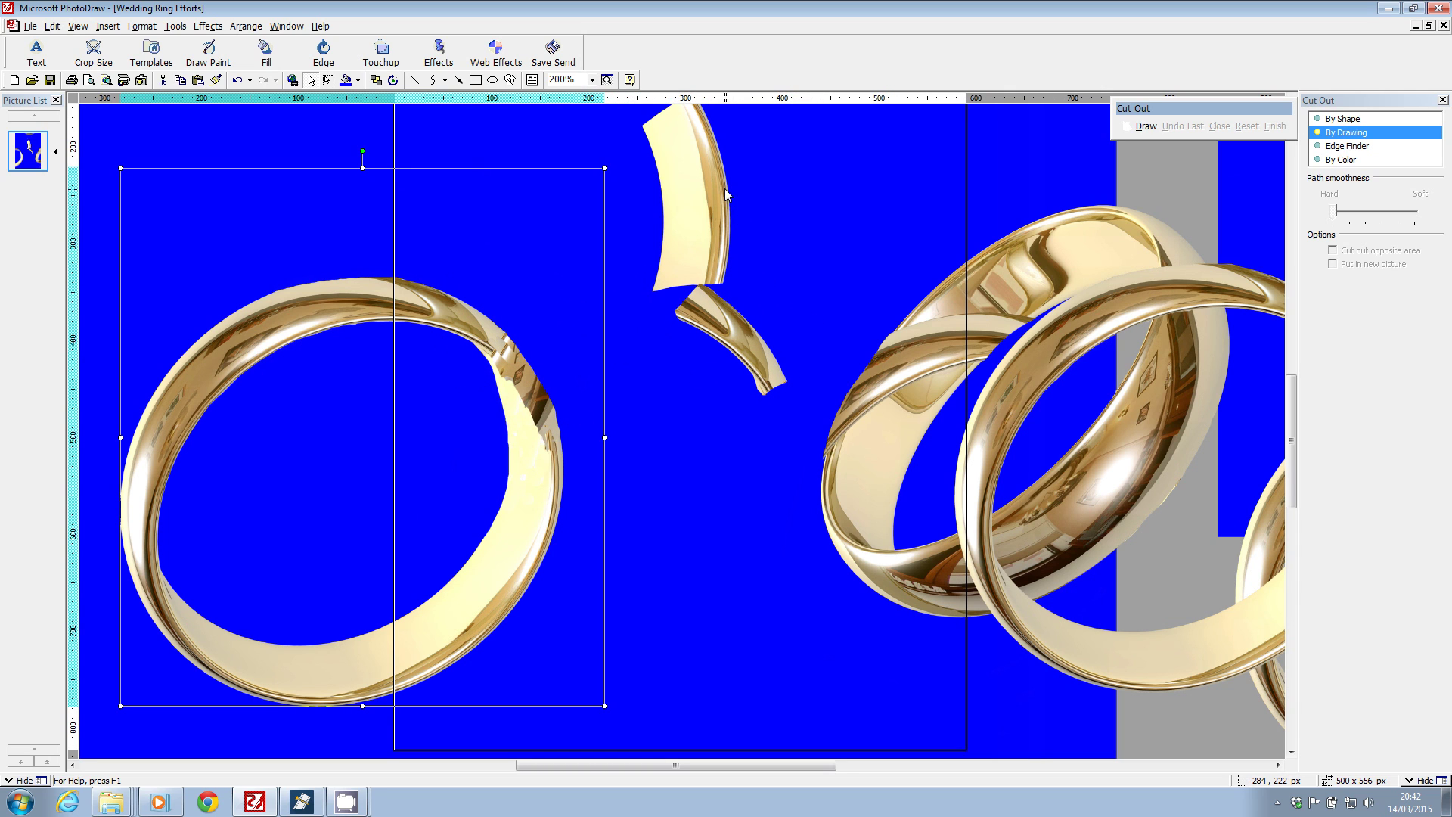
pyautogui.moveTo(703, 172); pyautogui.dragTo(811, 195)
pyautogui.moveTo(741, 338); pyautogui.dragTo(635, 338)
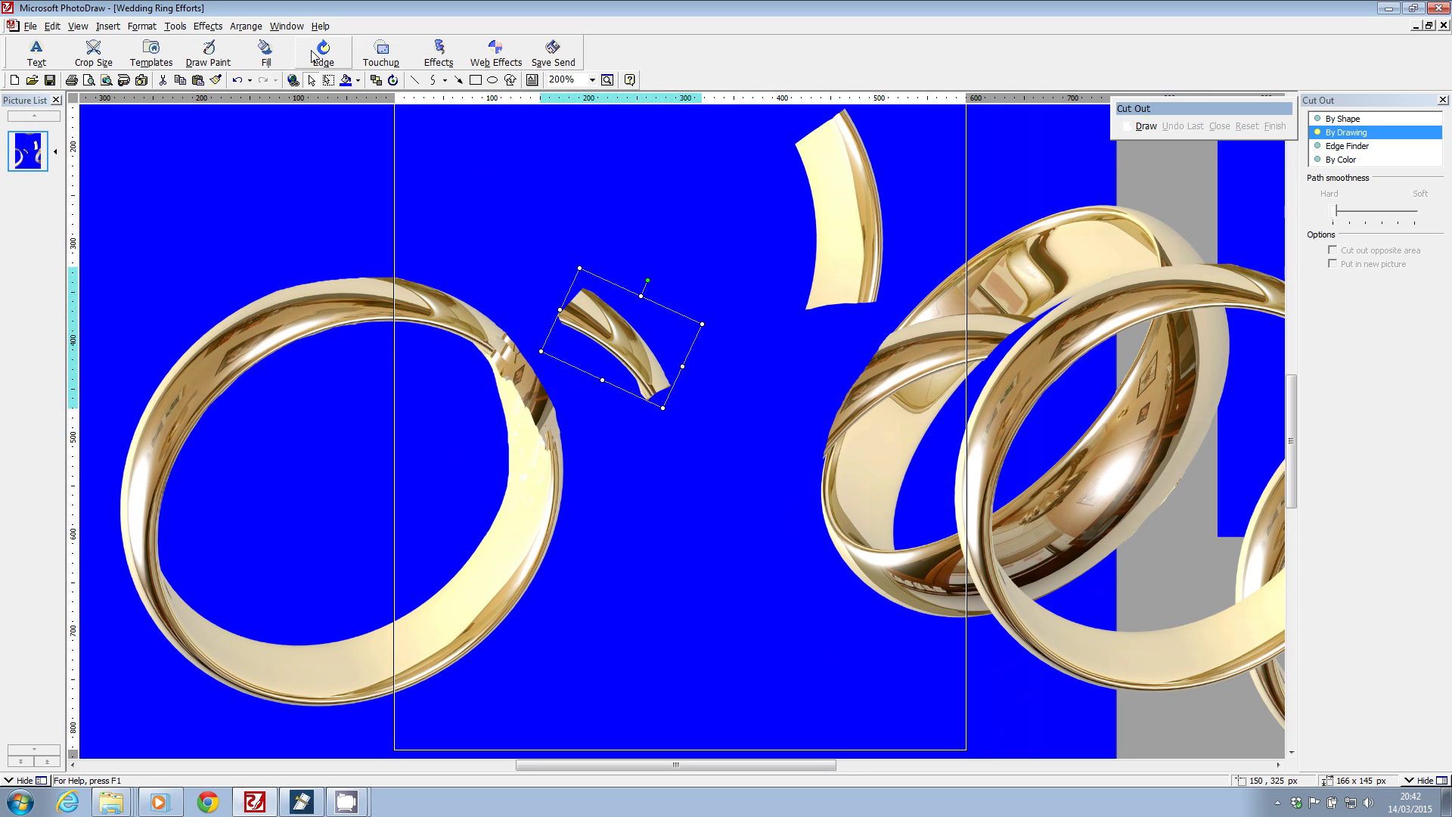
# - Clone gold over the reflections at the upper end of the cut-out piece with a small round brush, resetting the source between strokes
pyautogui.click(381, 53)
pyautogui.click(339, 276)
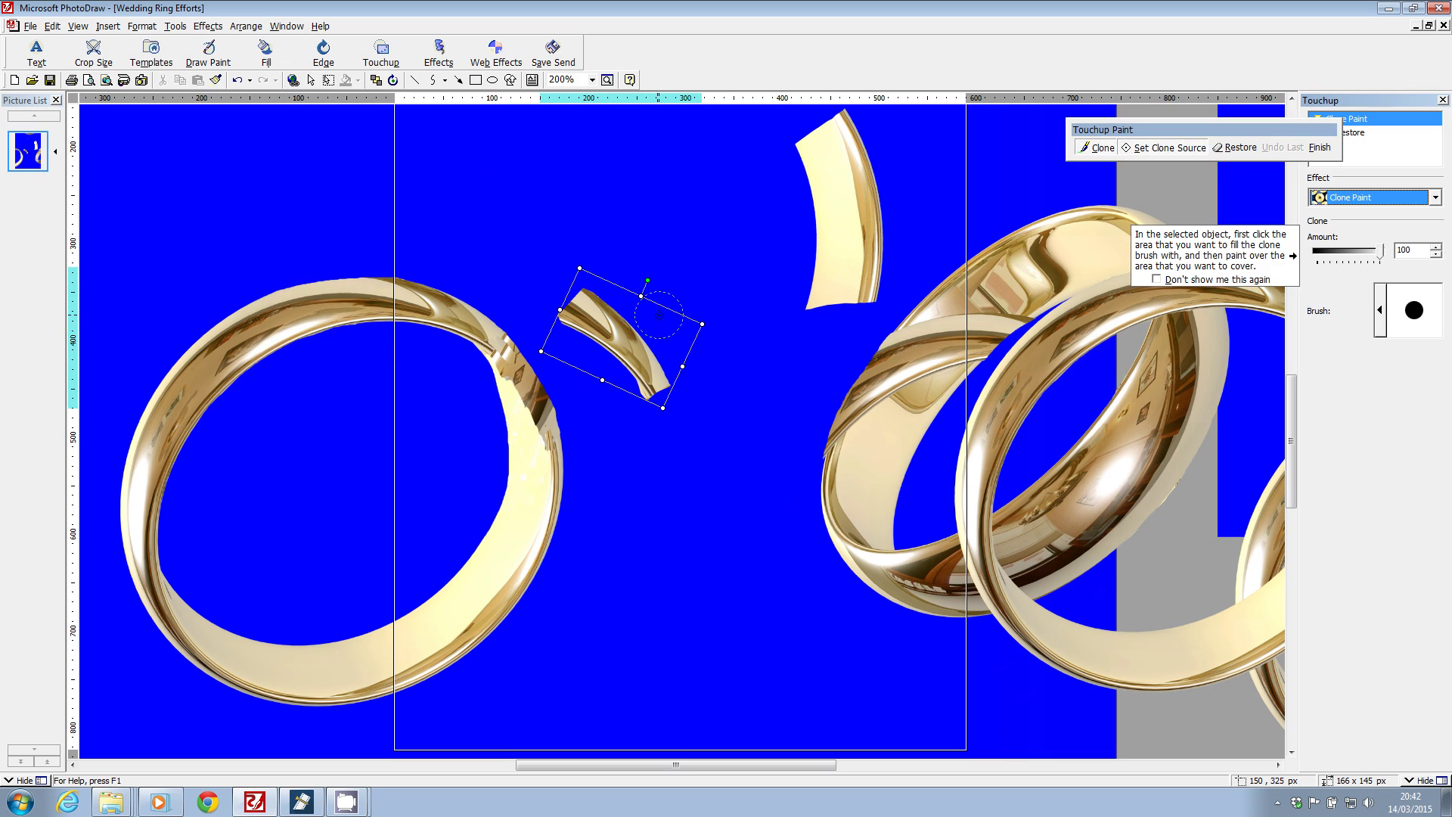
pyautogui.click(1381, 310)
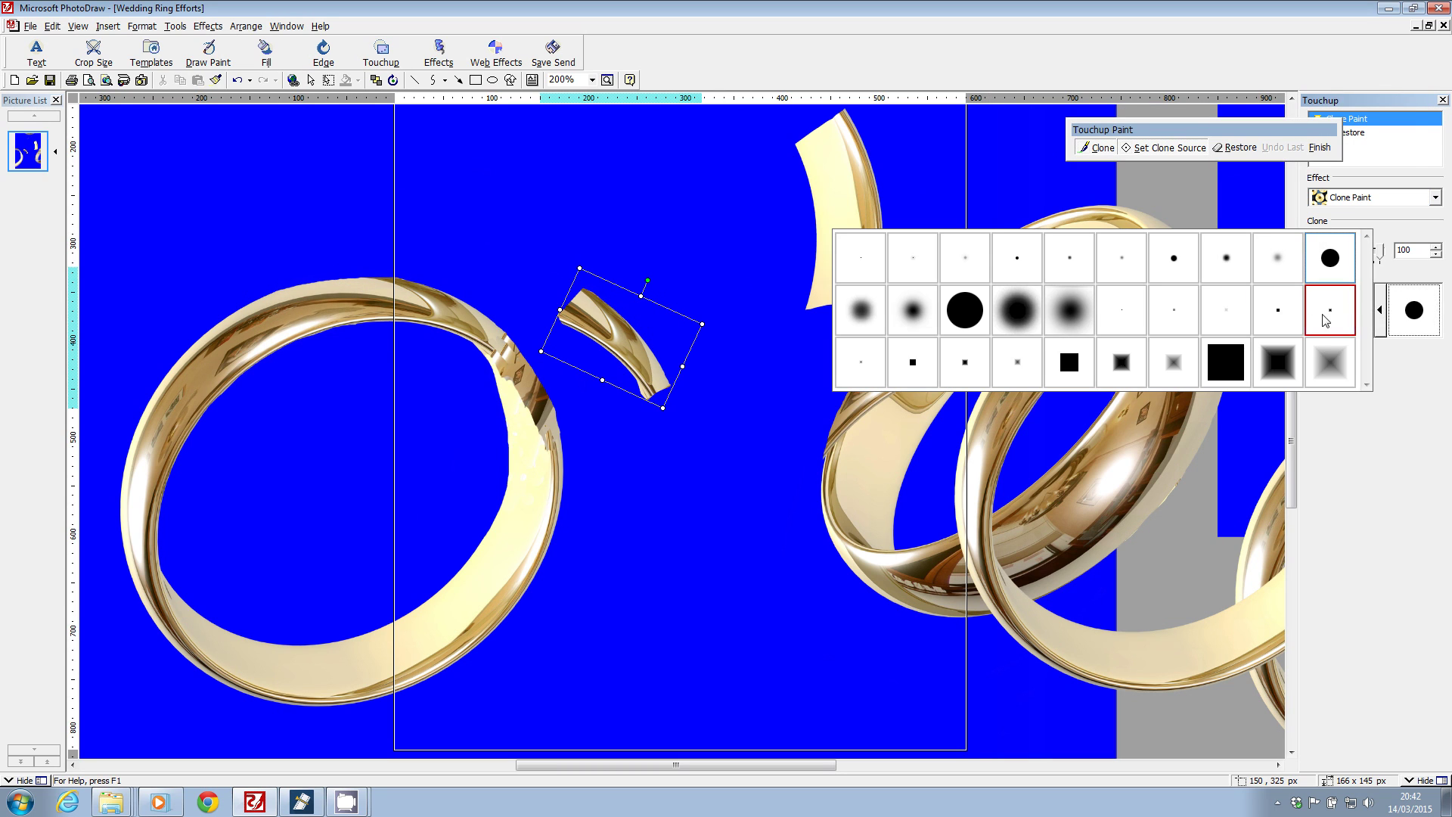
pyautogui.click(1225, 256)
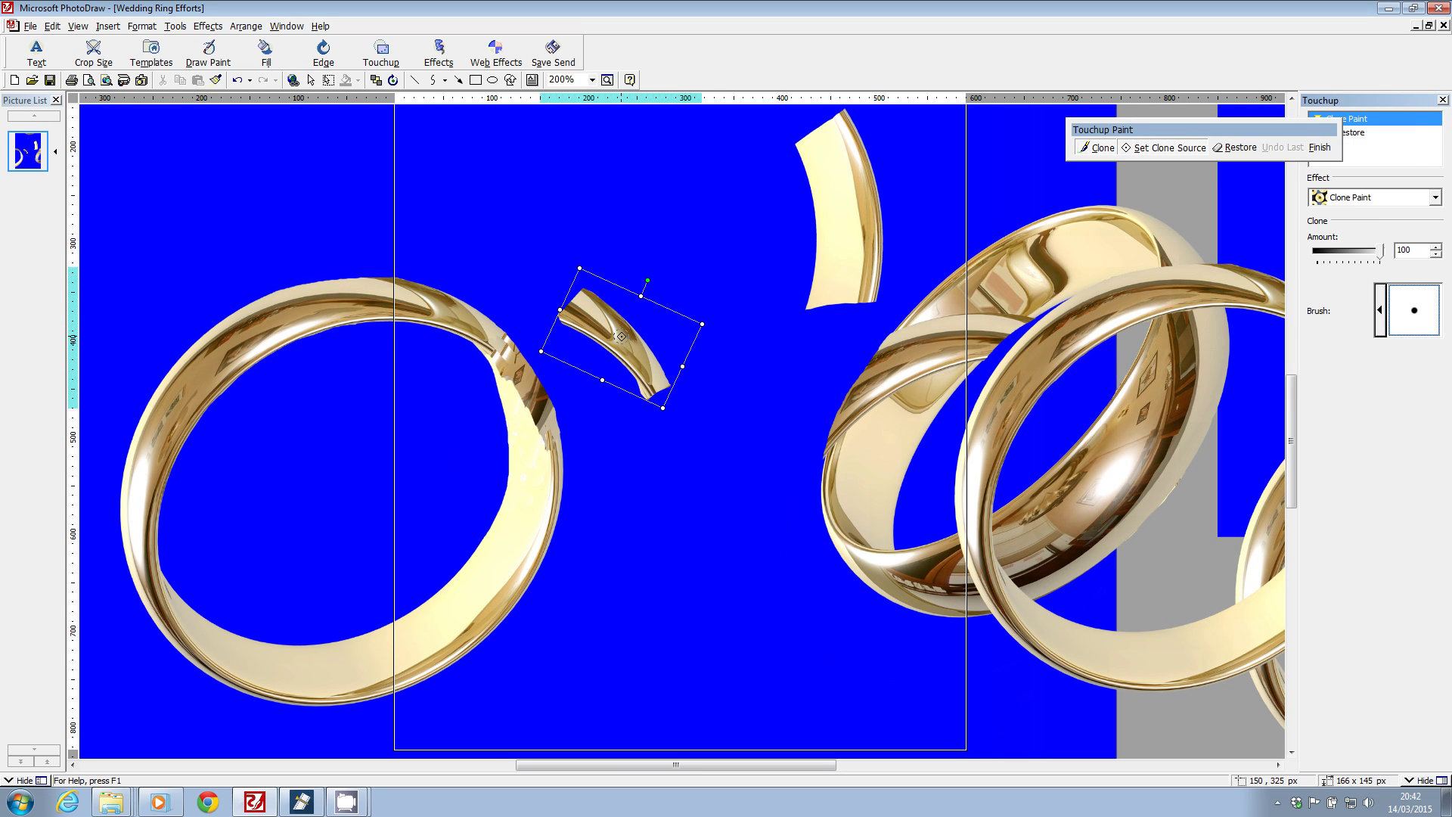
pyautogui.click(611, 327)
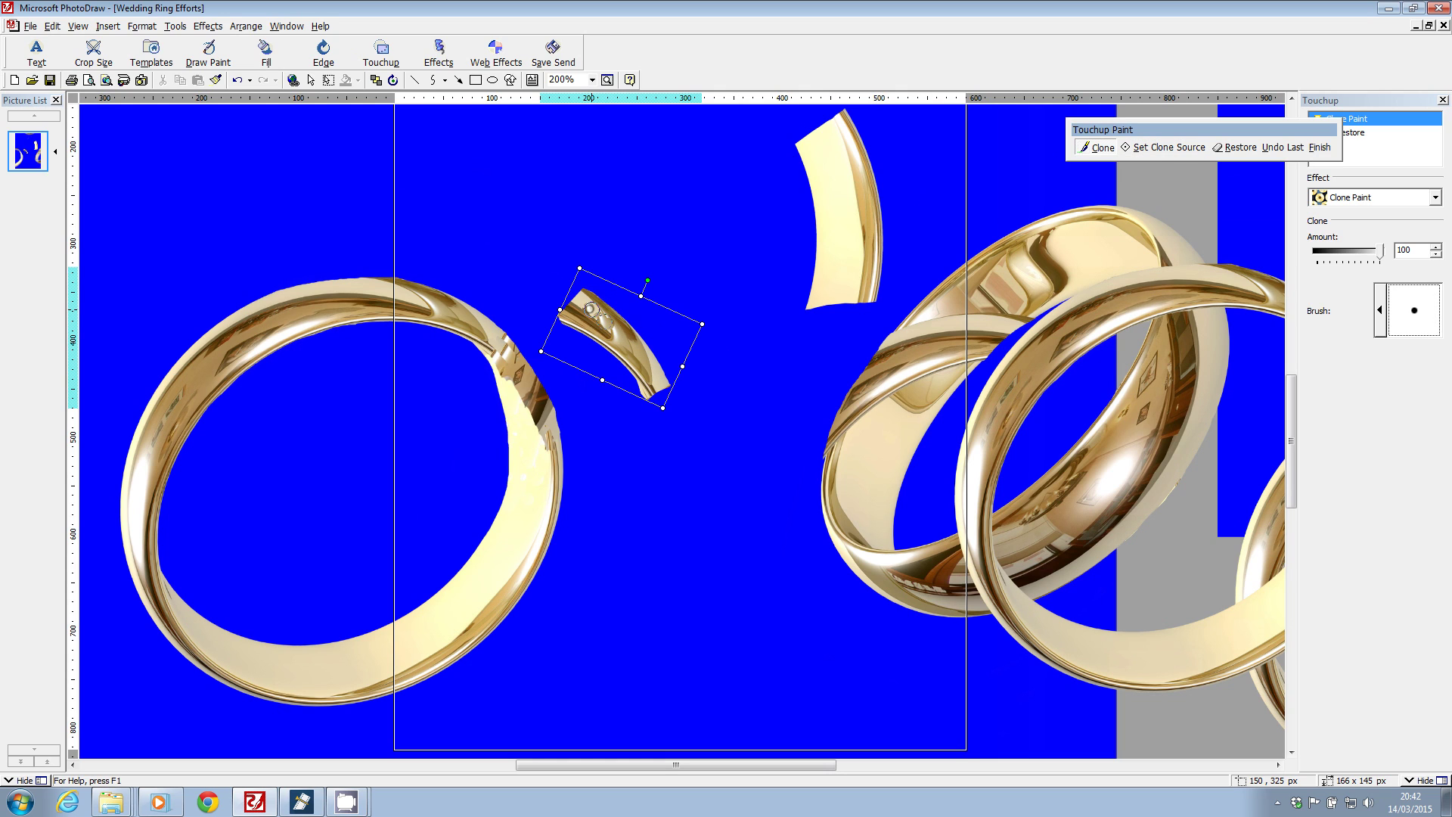
pyautogui.click(1164, 147)
pyautogui.click(598, 320)
pyautogui.click(1164, 147)
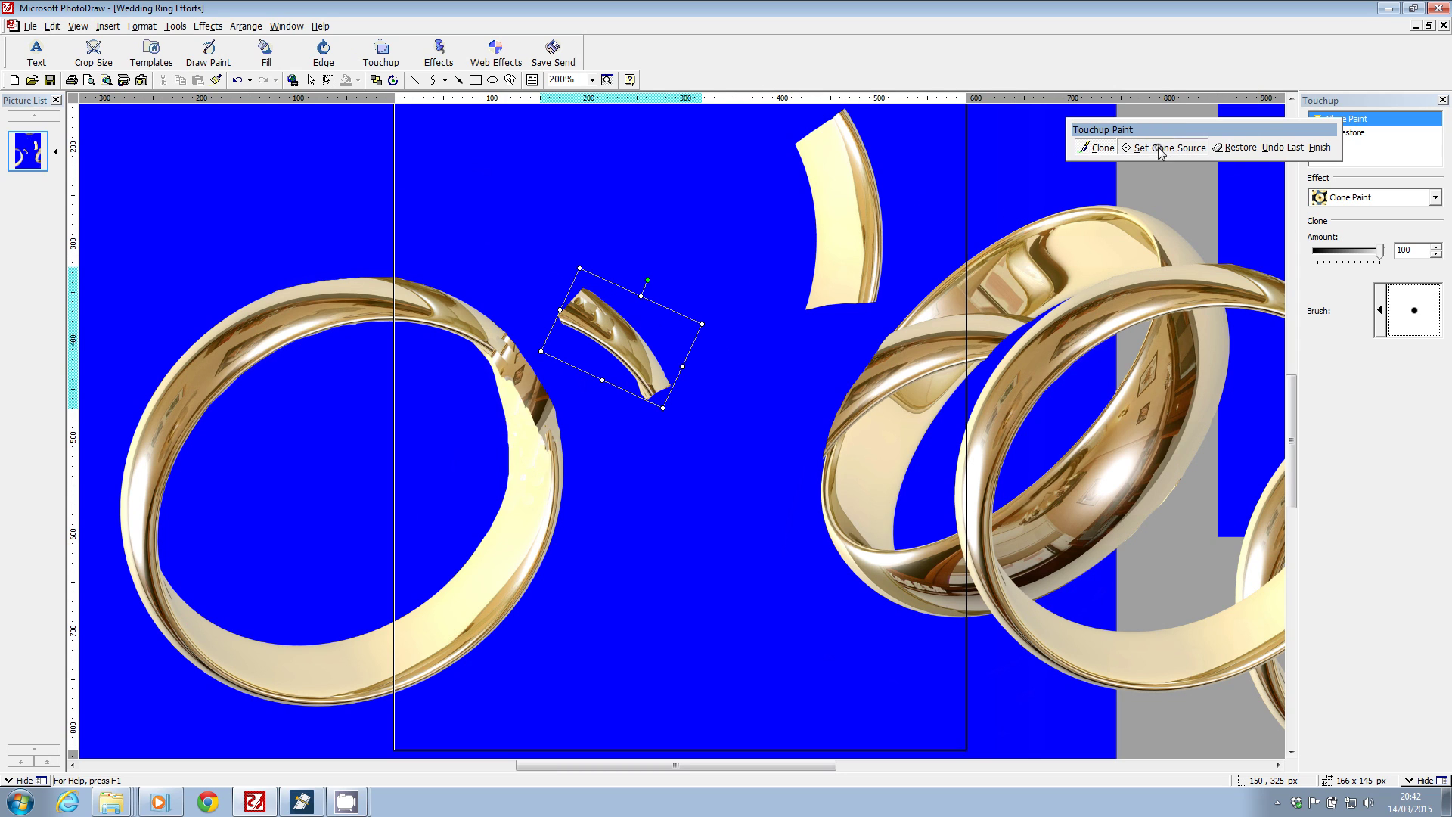
pyautogui.click(634, 352)
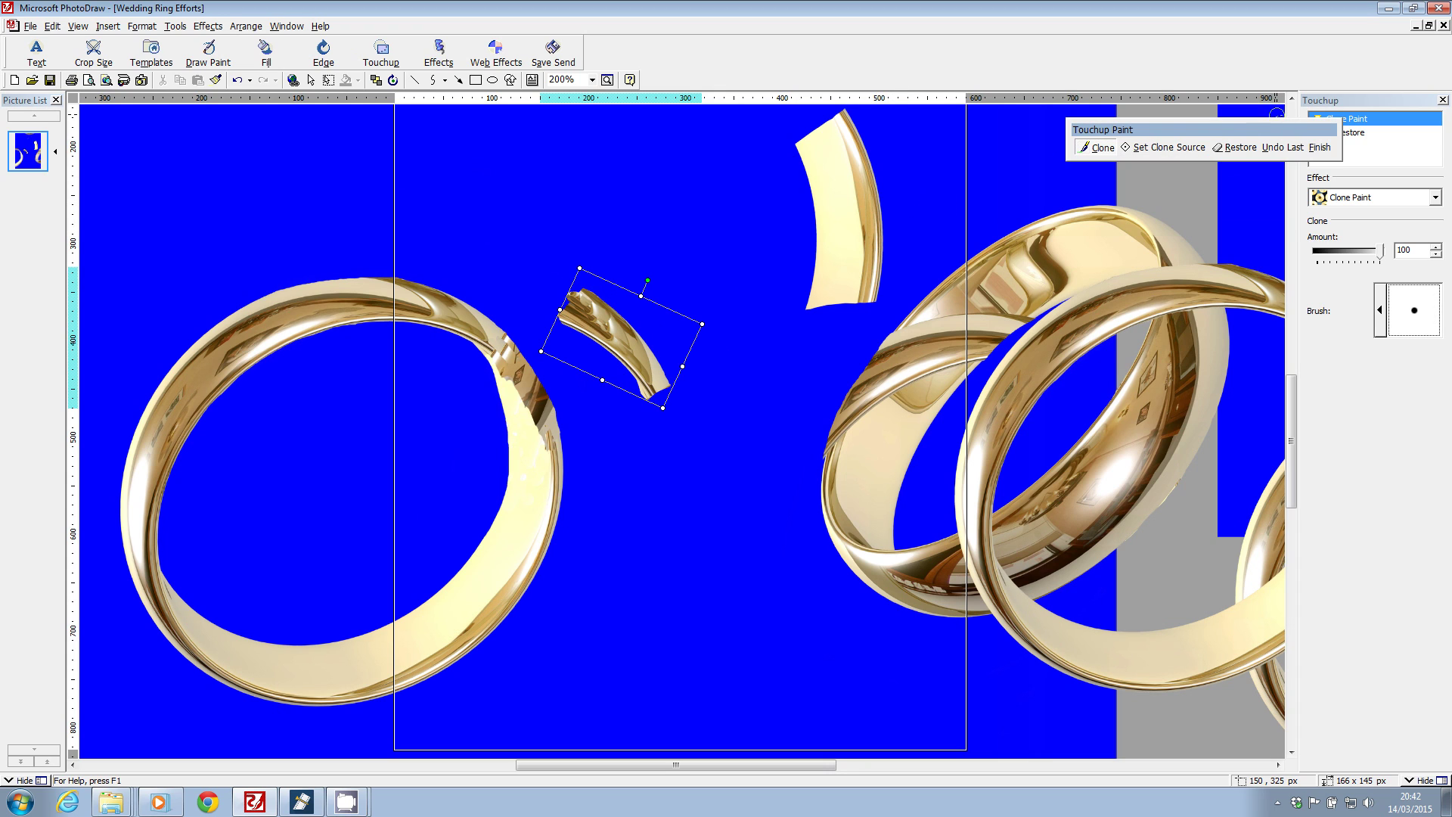
pyautogui.click(1319, 147)
# - Move the retouched piece back over the left ring's damaged section and align it with the band
pyautogui.moveTo(627, 333); pyautogui.dragTo(495, 327)
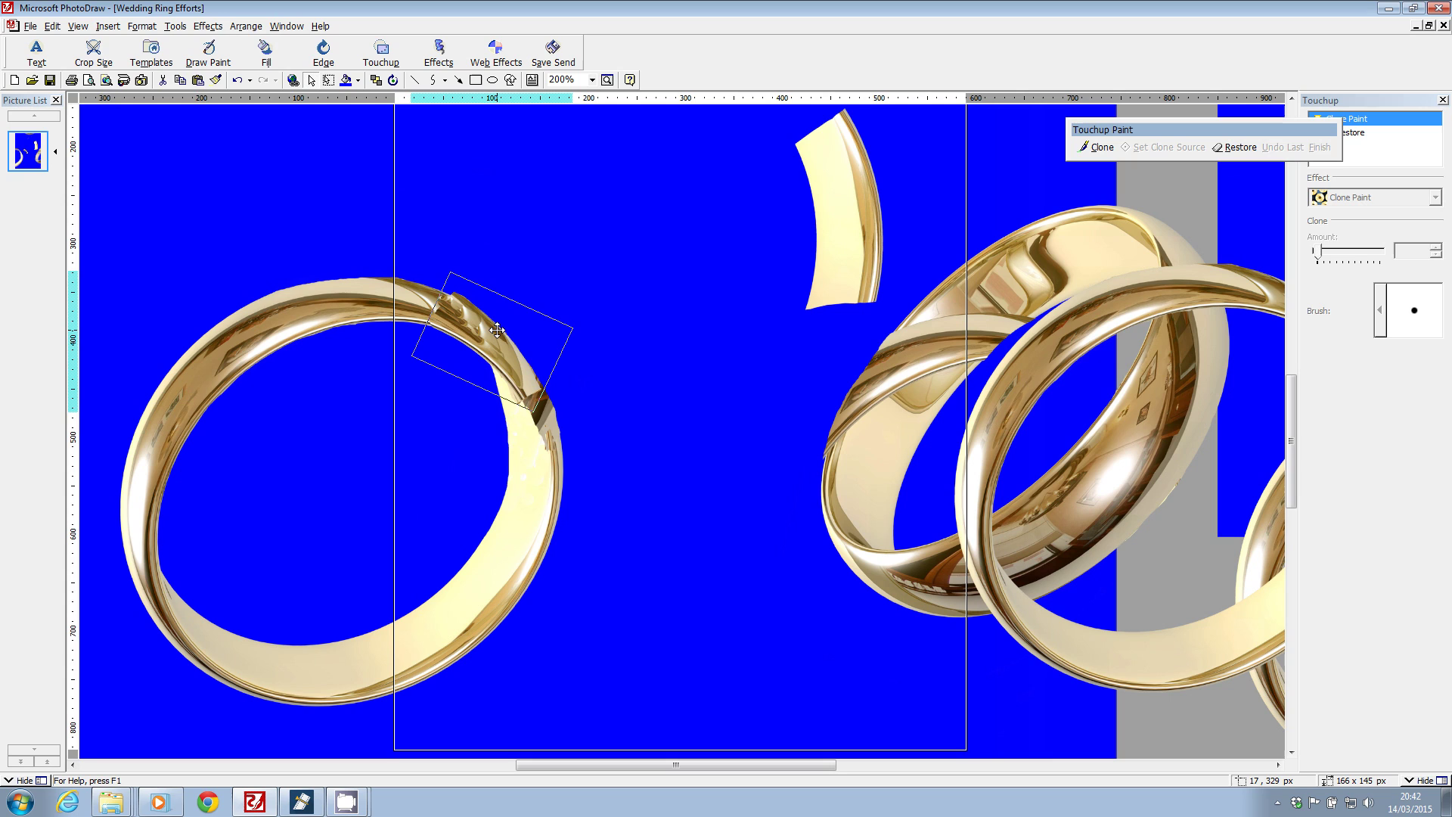
pyautogui.click(531, 272)
pyautogui.click(481, 318)
pyautogui.click(510, 307)
pyautogui.click(522, 316)
pyautogui.moveTo(517, 303); pyautogui.dragTo(498, 339)
pyautogui.click(568, 287)
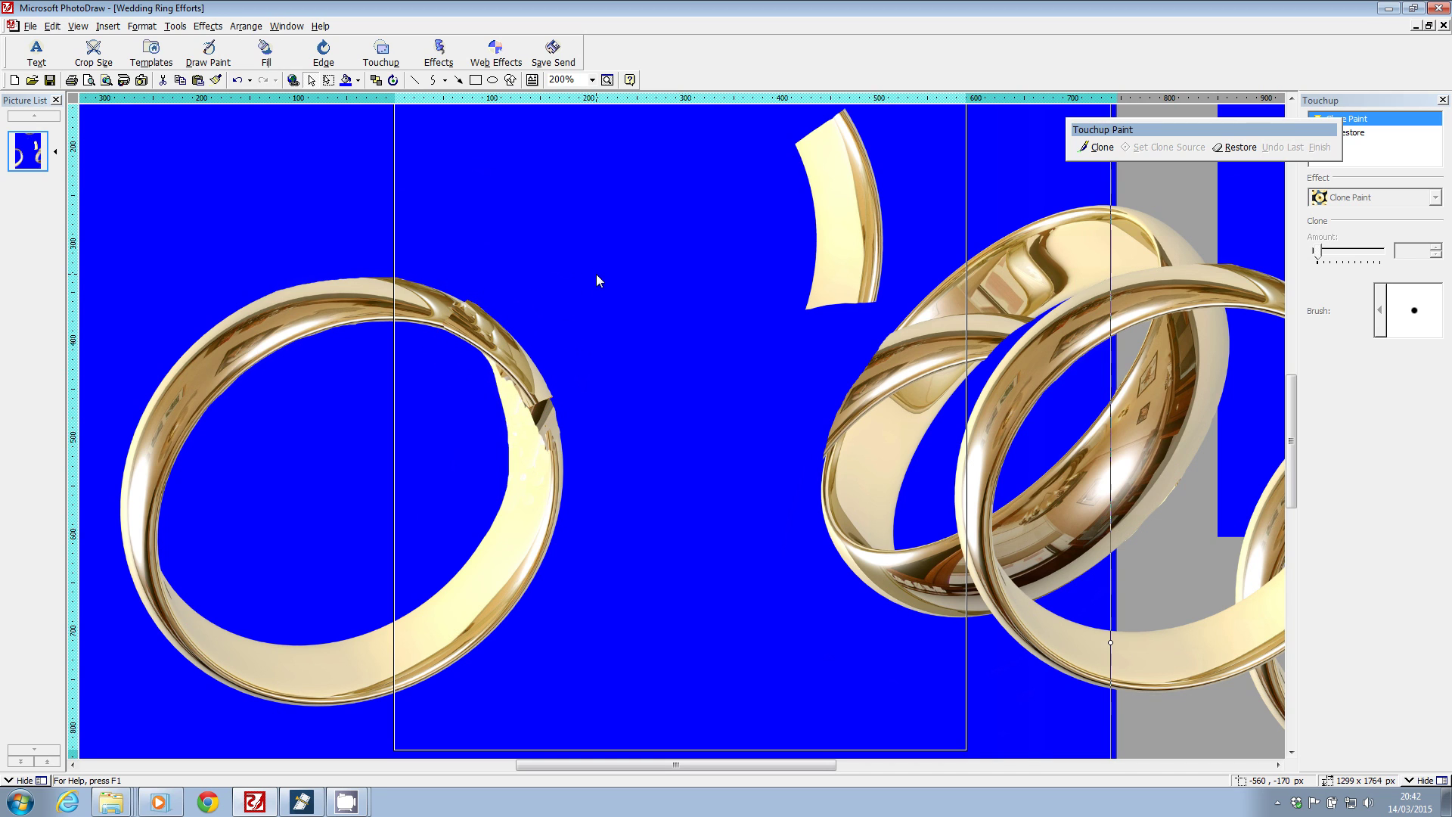
# - Erase the placed piece's corners that protrude beyond the left ring's outer edge
pyautogui.click(492, 323)
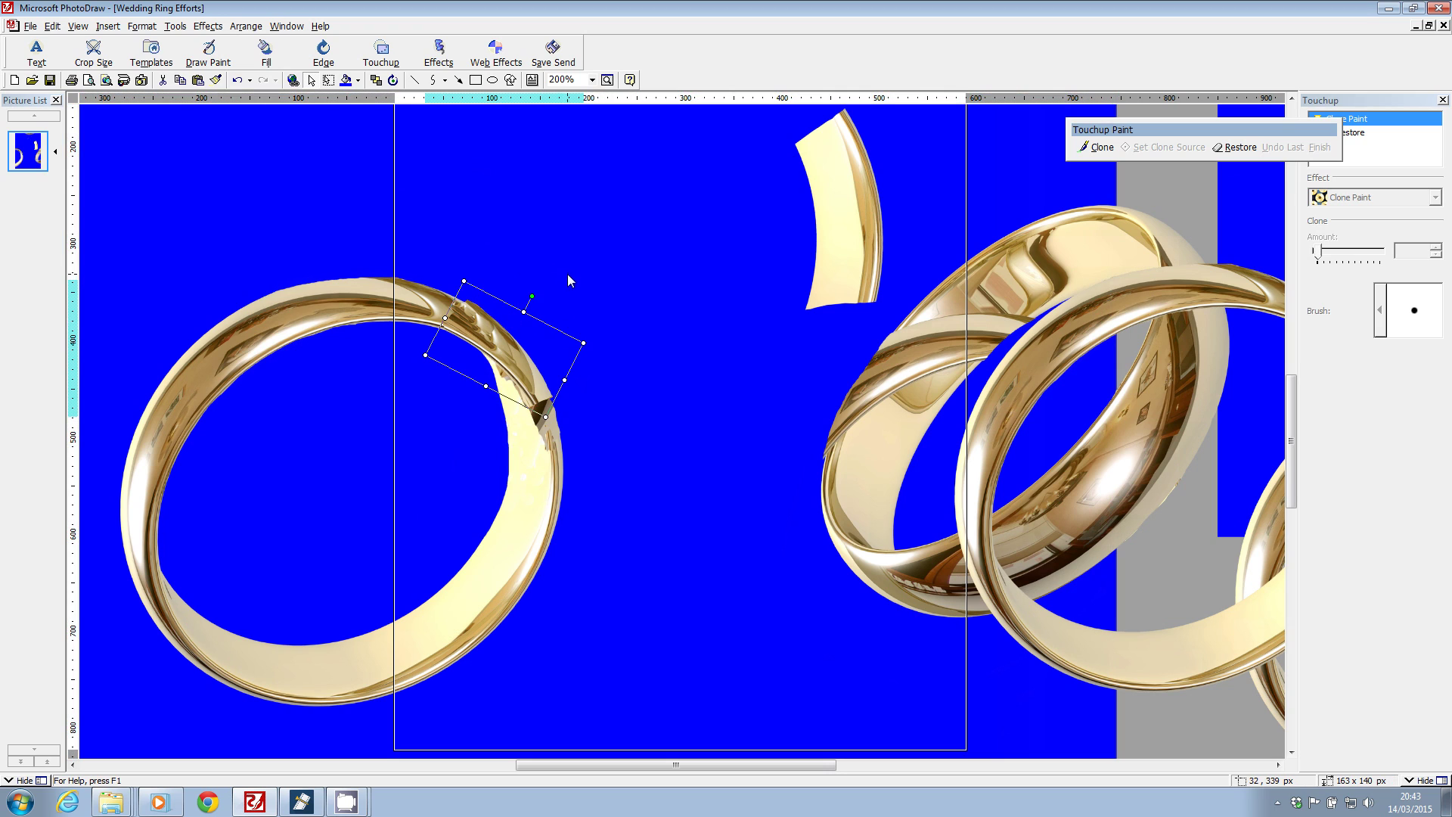
pyautogui.click(380, 51)
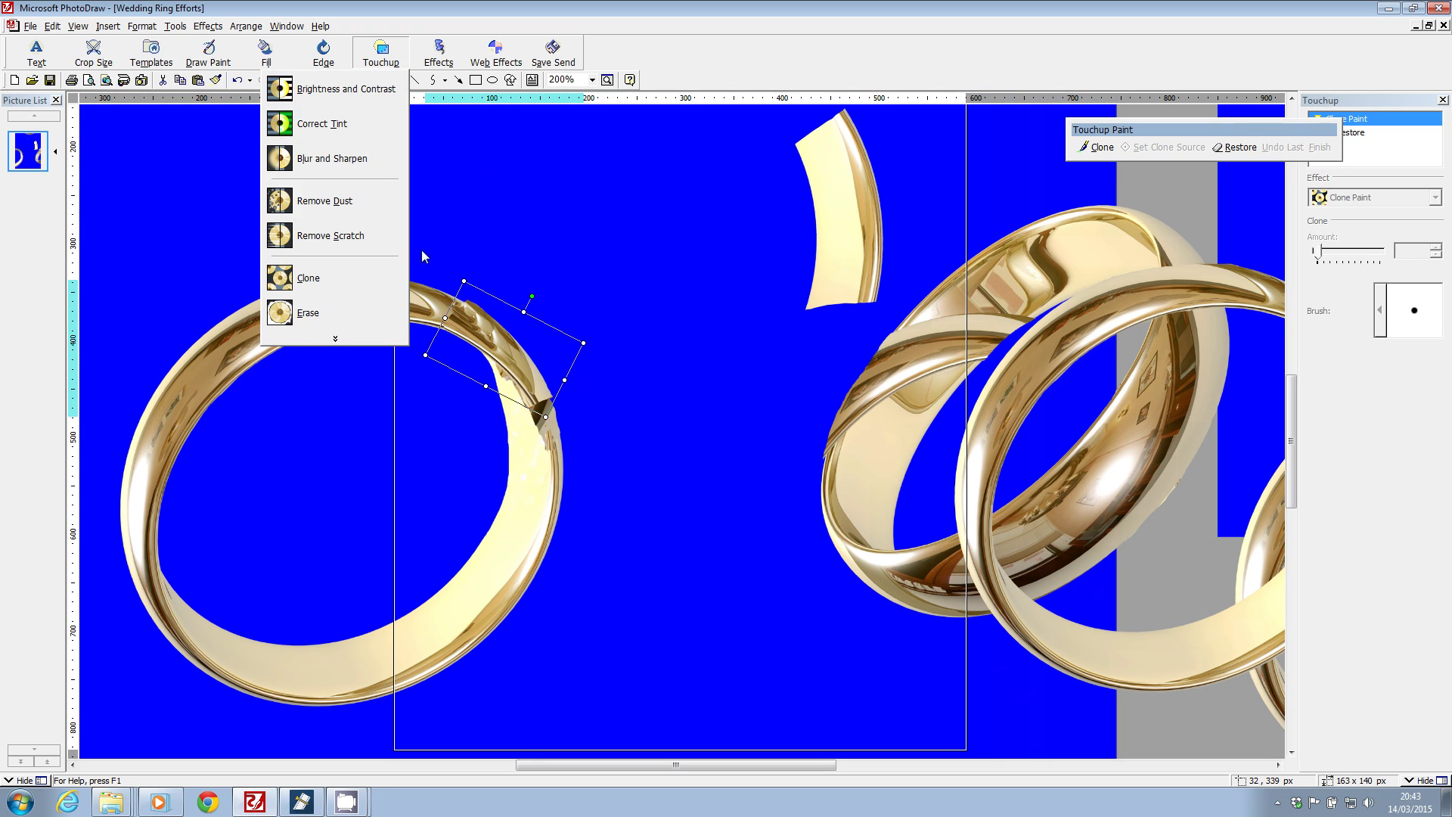
pyautogui.click(378, 313)
pyautogui.click(478, 292)
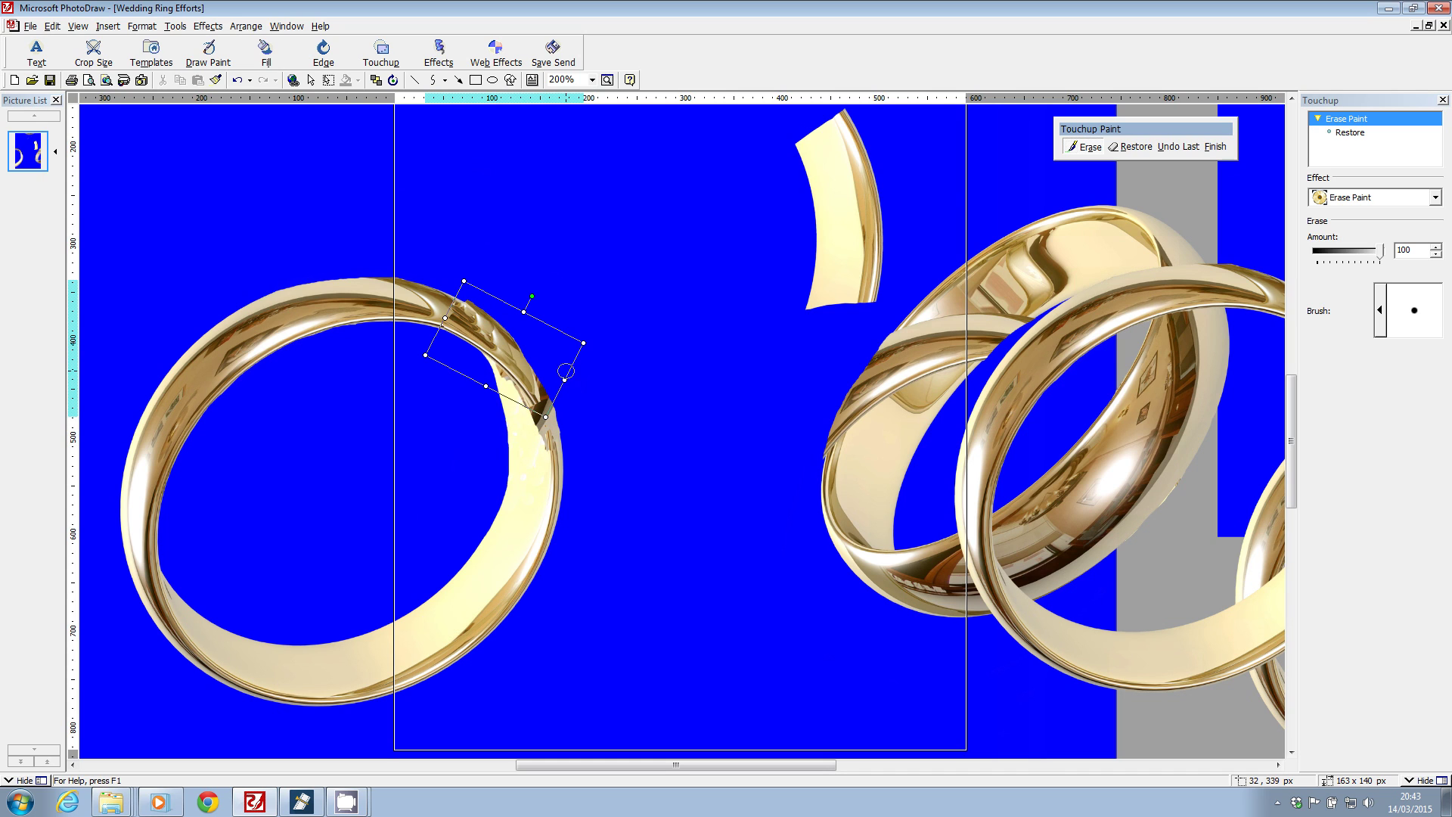
pyautogui.click(1215, 147)
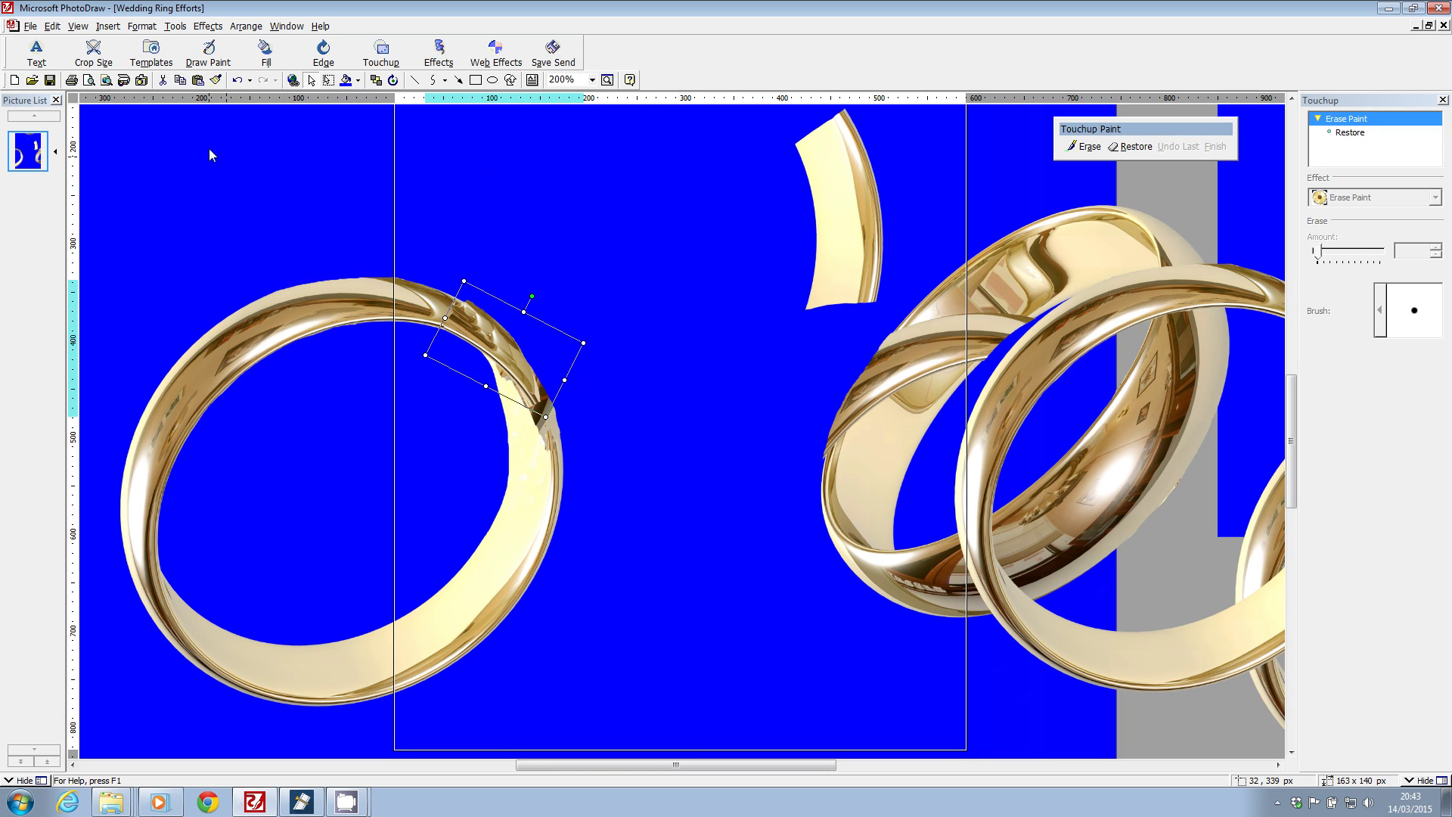
# - Shorten the placed band piece slightly at its upper end and rotate it a little to follow the left ring's curve
pyautogui.click(30, 26)
pyautogui.click(50, 69)
pyautogui.moveTo(522, 310); pyautogui.dragTo(518, 312)
pyautogui.click(533, 291)
pyautogui.click(453, 326)
pyautogui.moveTo(444, 321)
pyautogui.mouseDown()
pyautogui.moveTo(428, 311)
pyautogui.moveTo(469, 337)
pyautogui.moveTo(451, 326)
pyautogui.mouseUp()
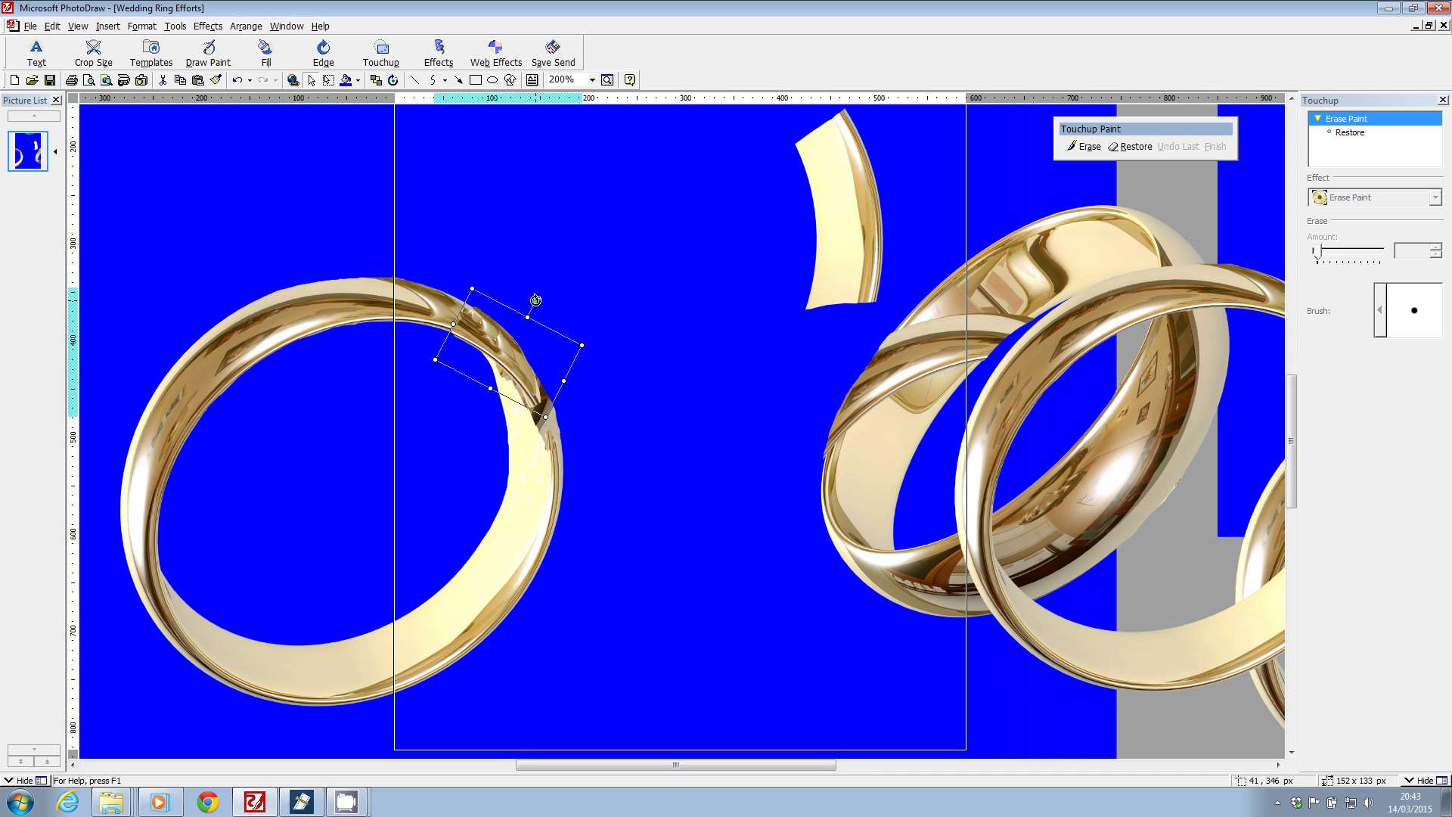
pyautogui.moveTo(536, 300); pyautogui.dragTo(538, 302)
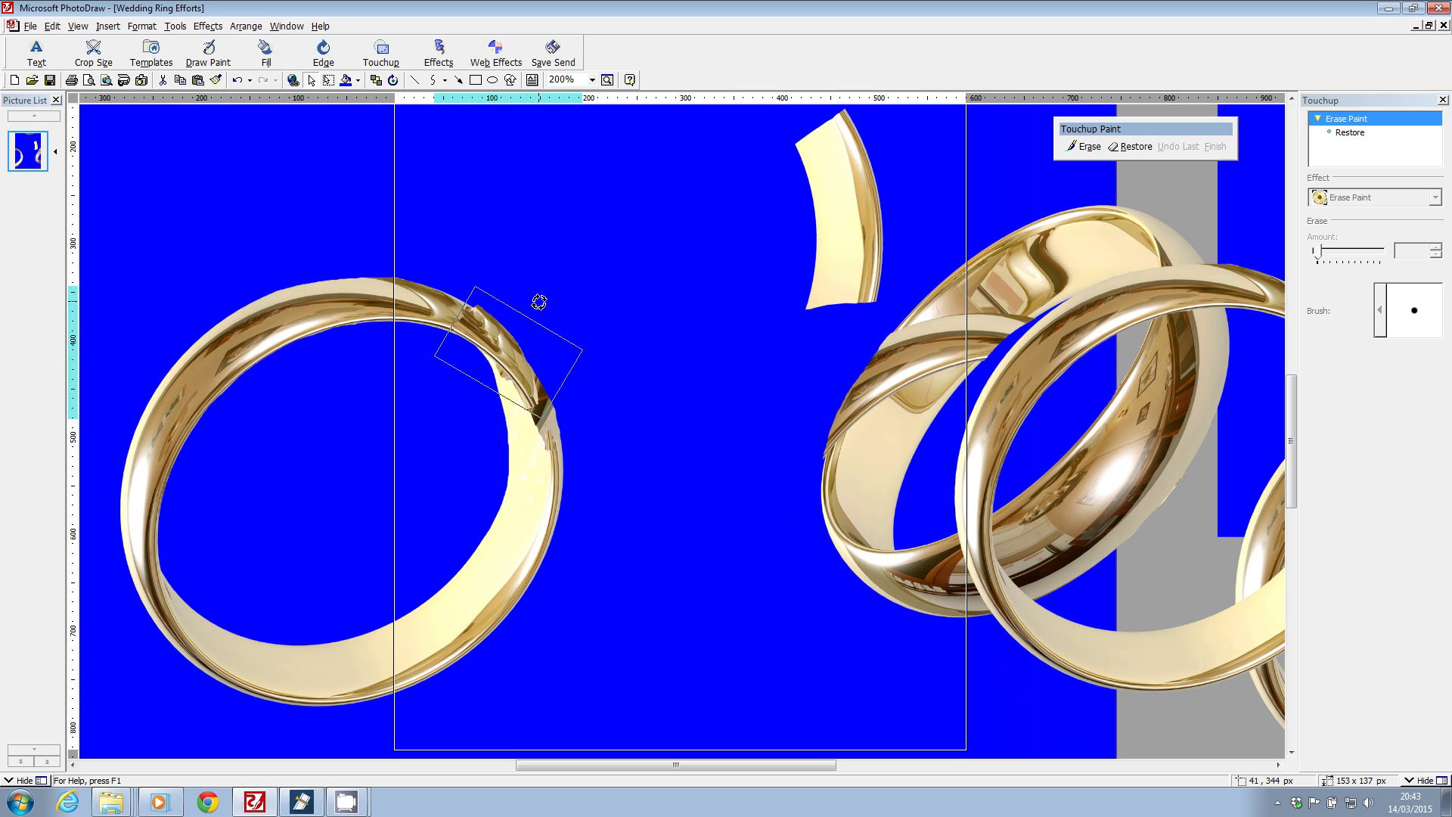
pyautogui.click(583, 270)
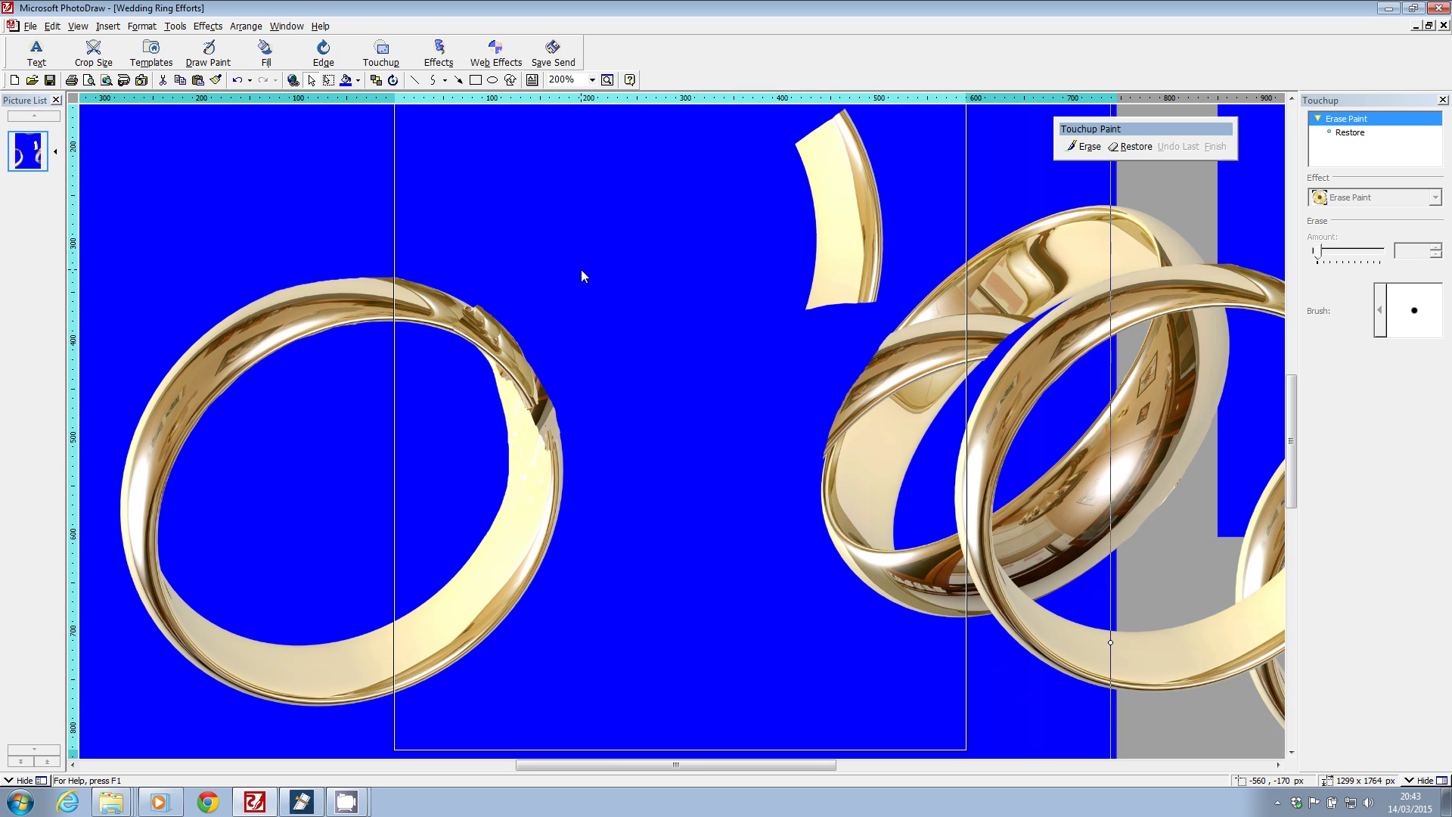
# - Move the blue backdrop to the right so it no longer lies behind the left ring
pyautogui.click(560, 438)
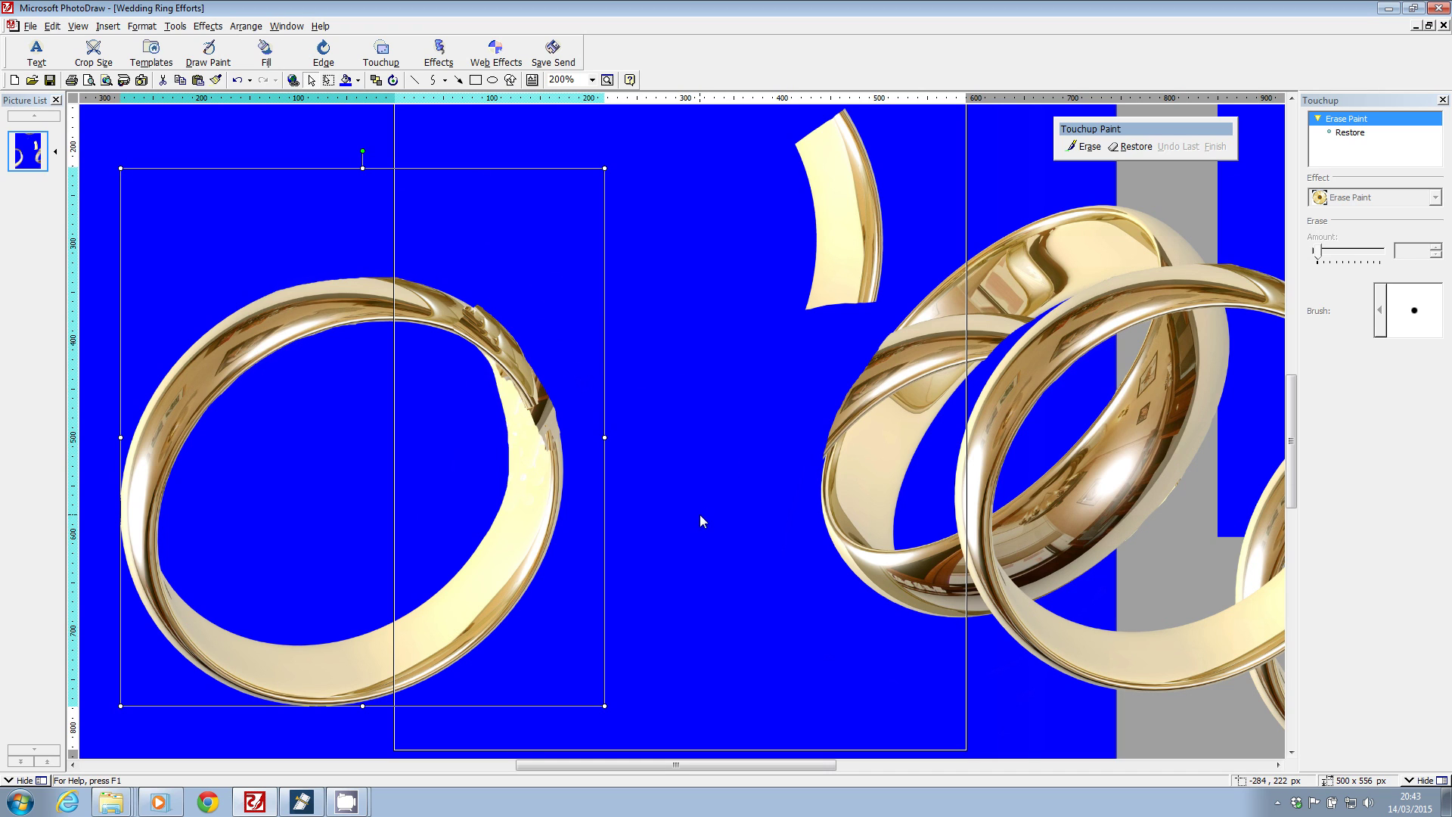
pyautogui.moveTo(97, 394); pyautogui.dragTo(244, 396)
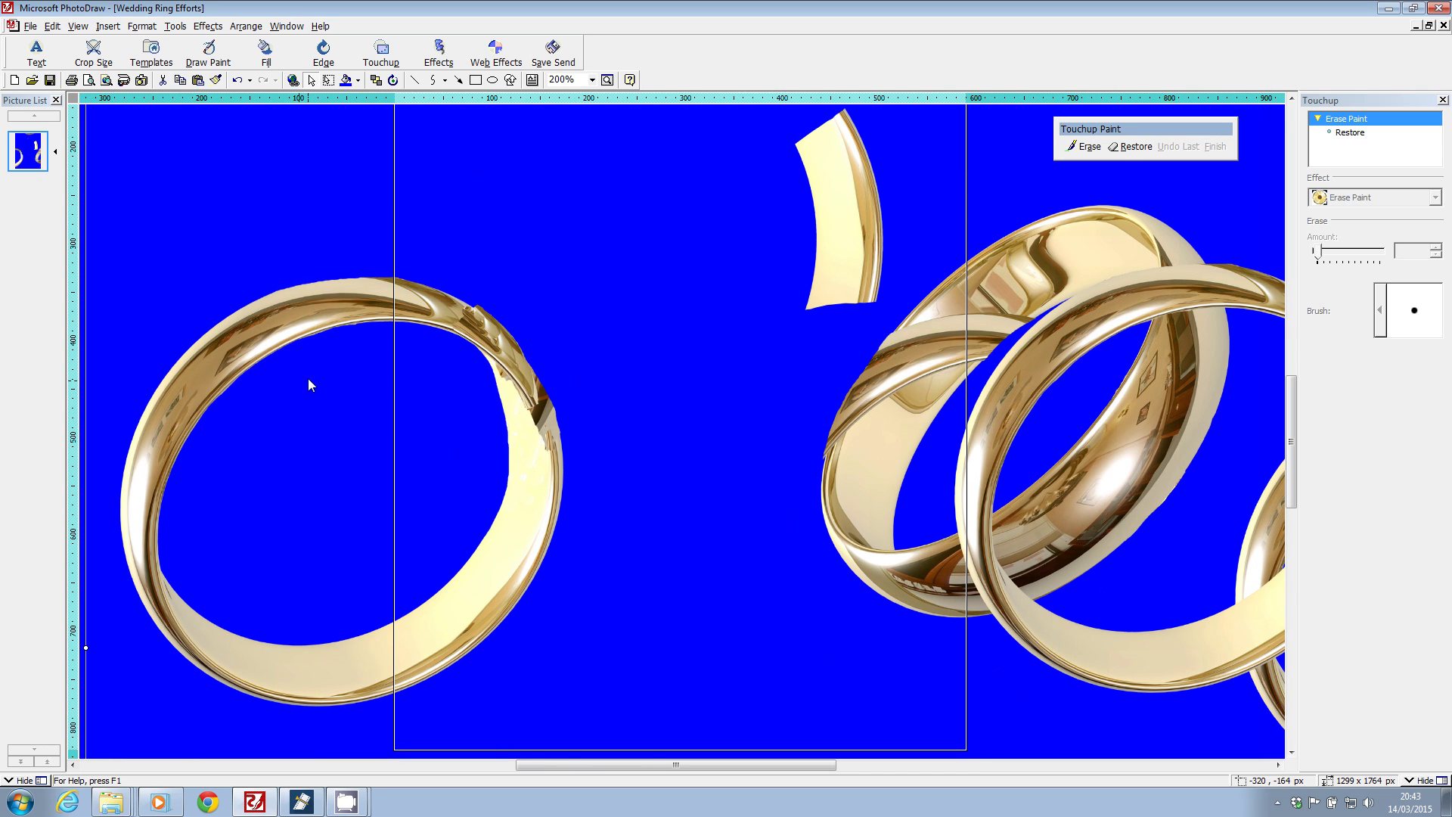
pyautogui.click(505, 356)
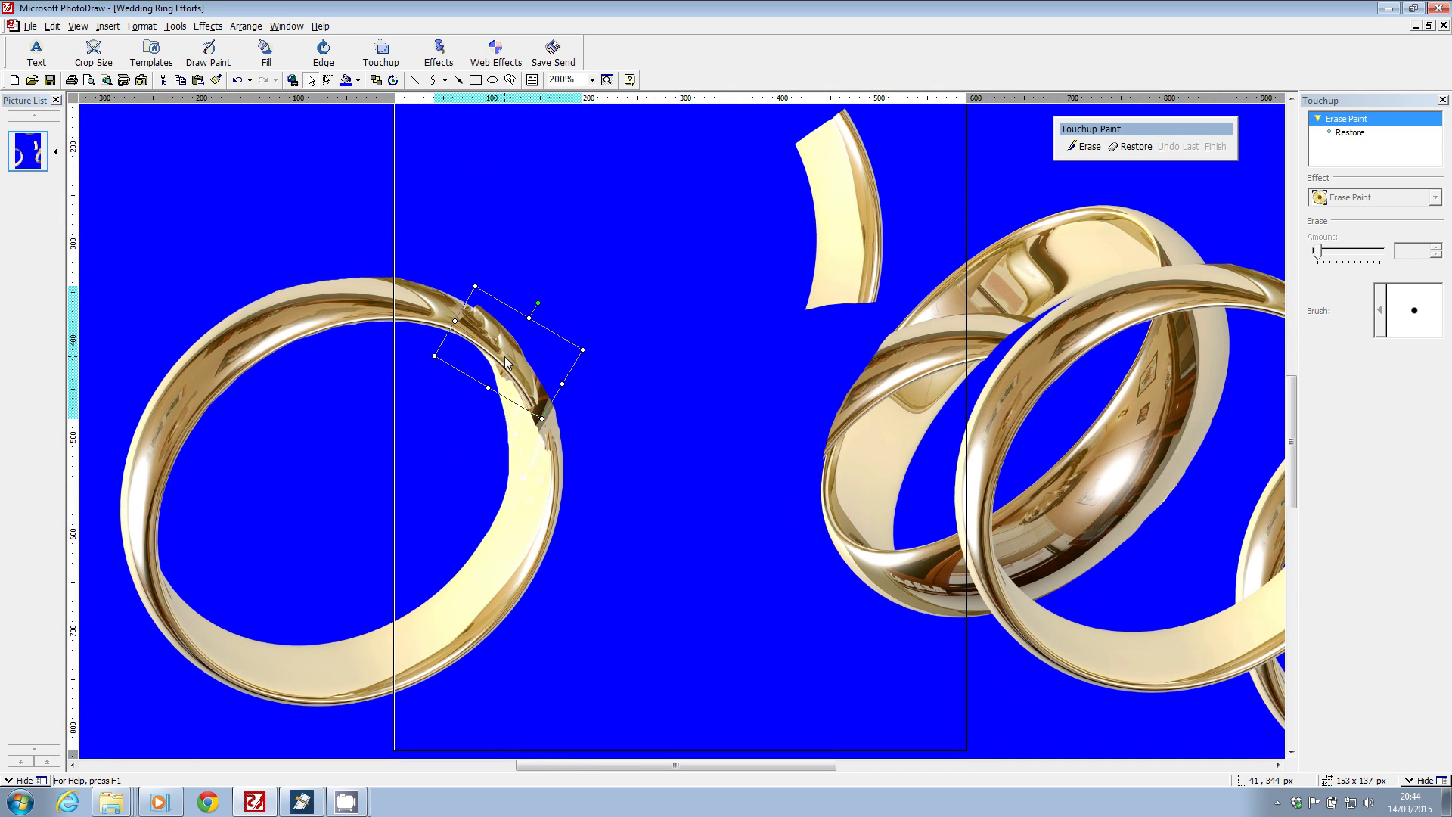
pyautogui.click(108, 241)
pyautogui.moveTo(655, 764); pyautogui.dragTo(594, 765)
# - Move the spare unpatched ring up and away from the patched ring at 66% zoom
pyautogui.moveTo(301, 189); pyautogui.dragTo(874, 705)
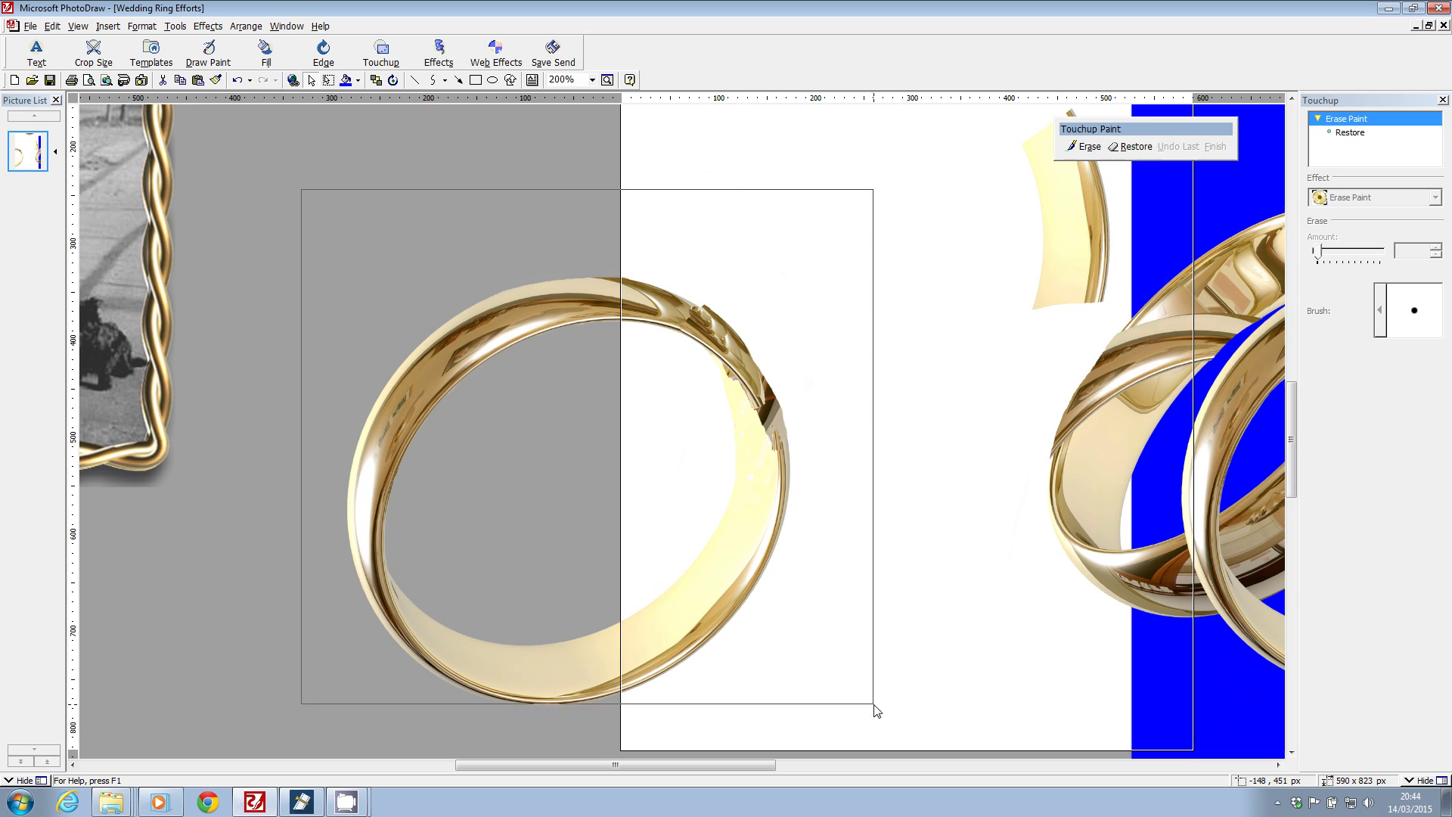
pyautogui.moveTo(260, 178); pyautogui.dragTo(879, 669)
pyautogui.click(592, 79)
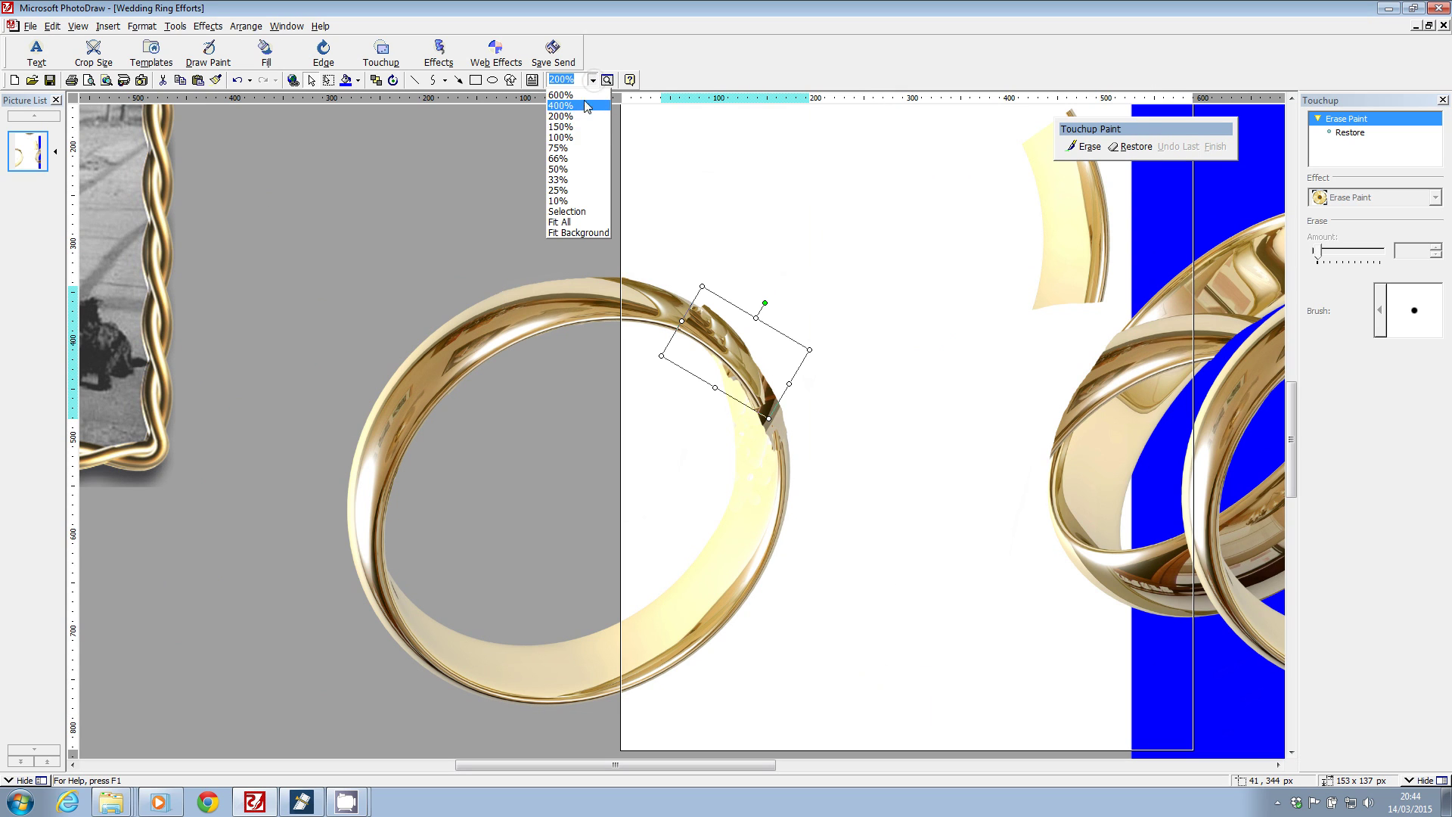
pyautogui.click(566, 158)
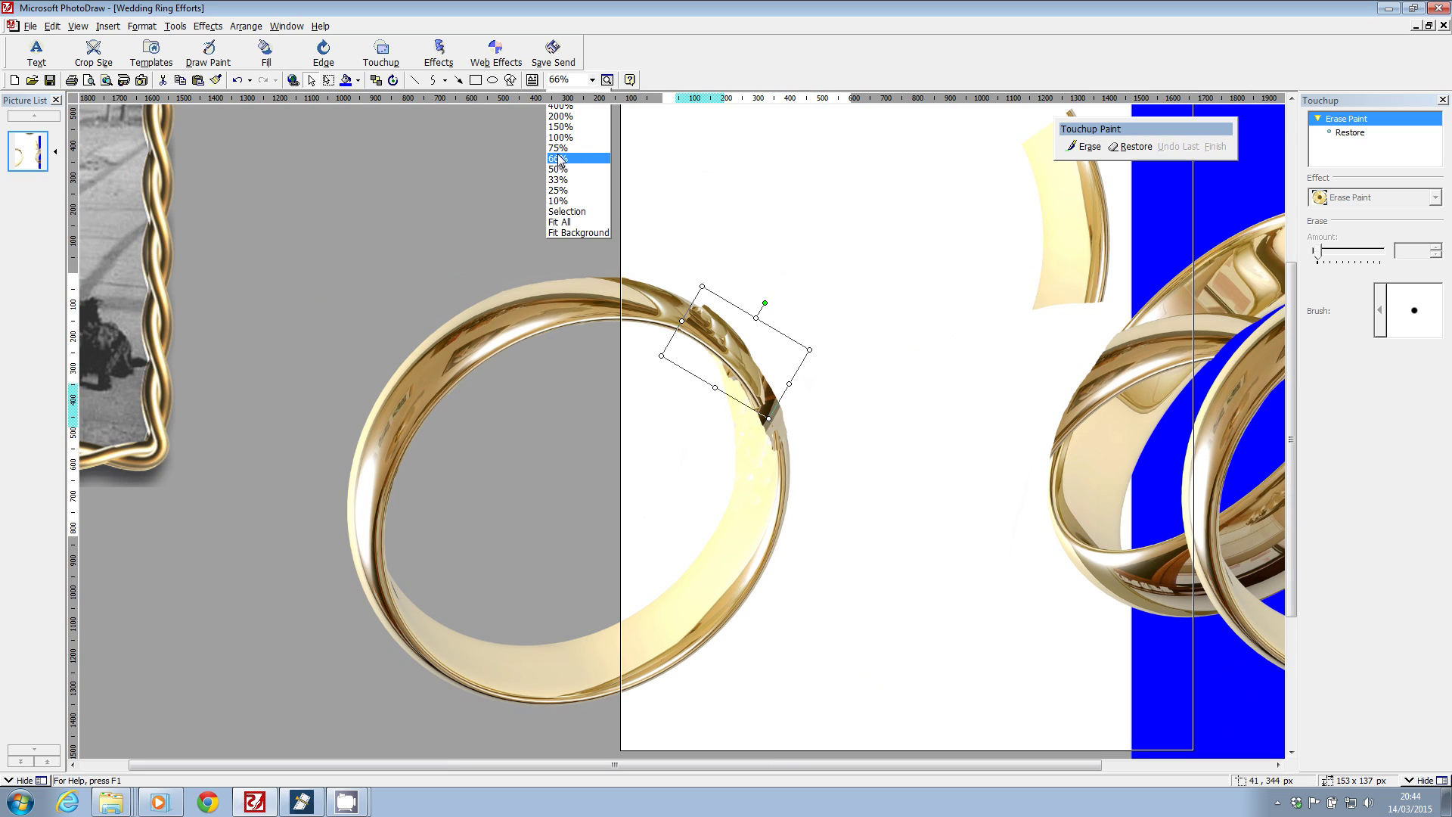
pyautogui.moveTo(464, 371); pyautogui.dragTo(343, 254)
pyautogui.moveTo(561, 257); pyautogui.dragTo(515, 201)
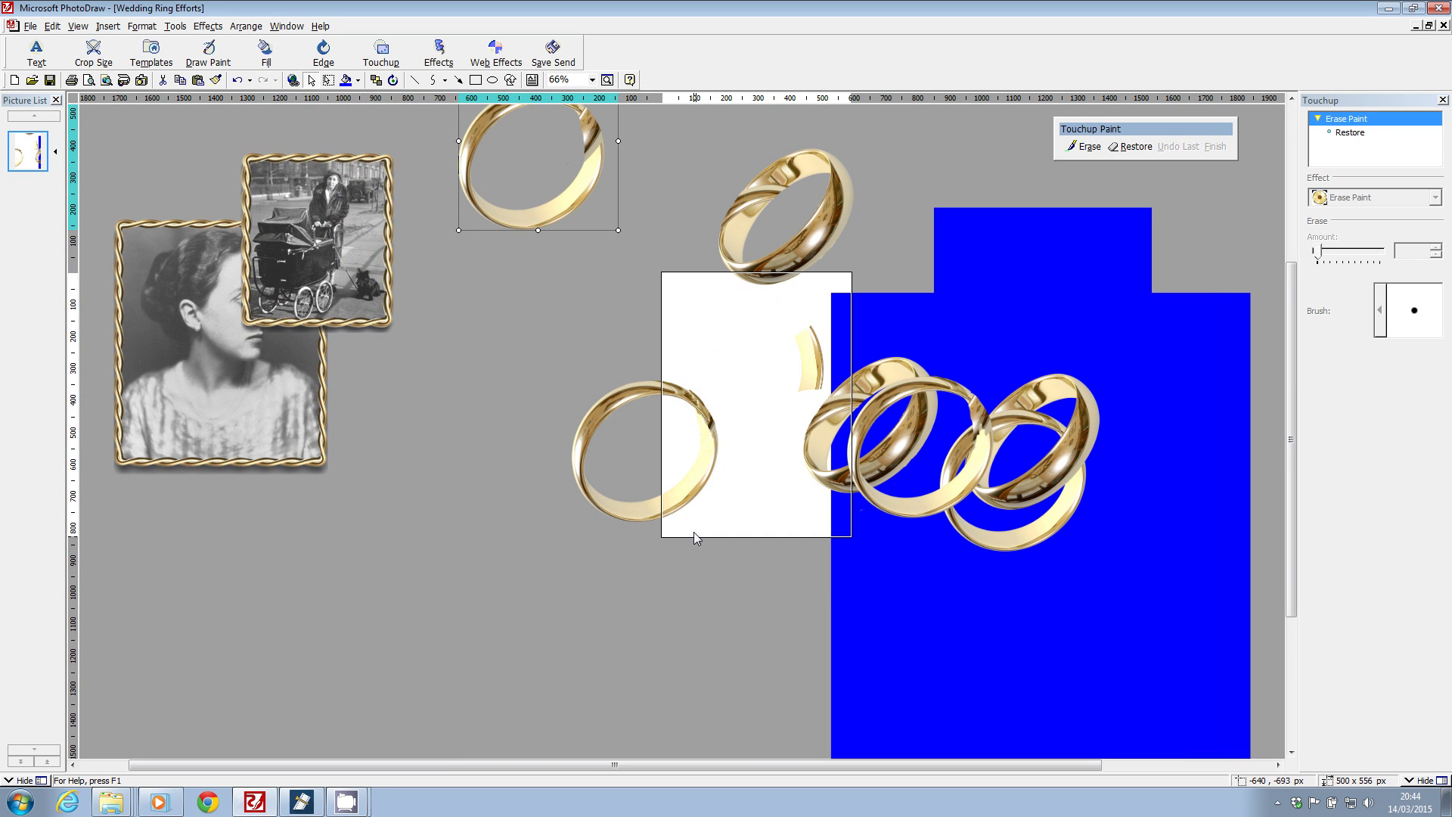
# - Group the patched ring with its band piece and move the group into clear space left of the page
pyautogui.moveTo(468, 297); pyautogui.dragTo(790, 646)
pyautogui.rightClick(647, 415)
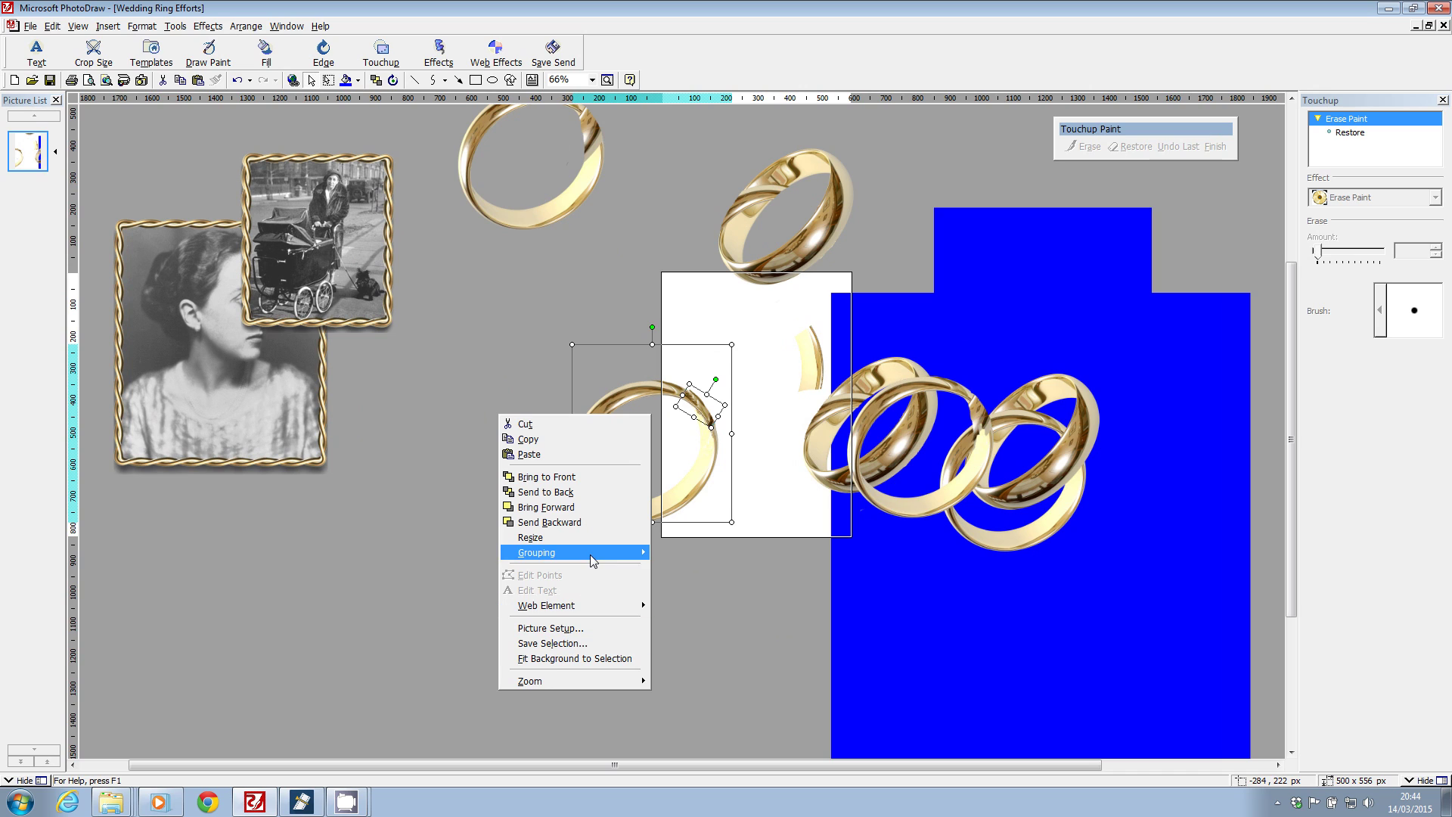
pyautogui.click(465, 552)
pyautogui.moveTo(702, 416); pyautogui.dragTo(561, 443)
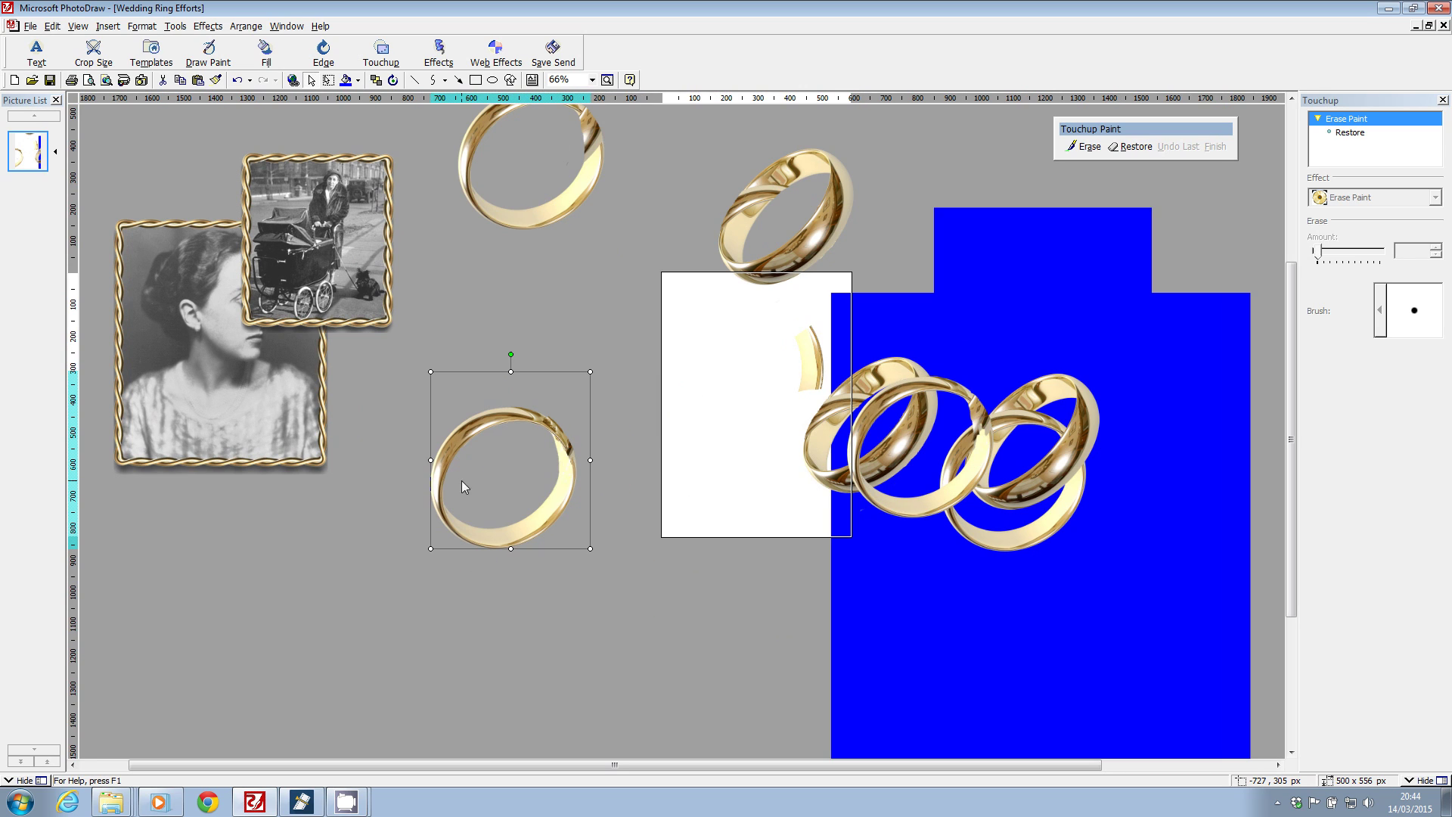
# - Duplicate the grouped ring, bring the spare ring down above it, and move the pale band segment left on the page
pyautogui.click(50, 25)
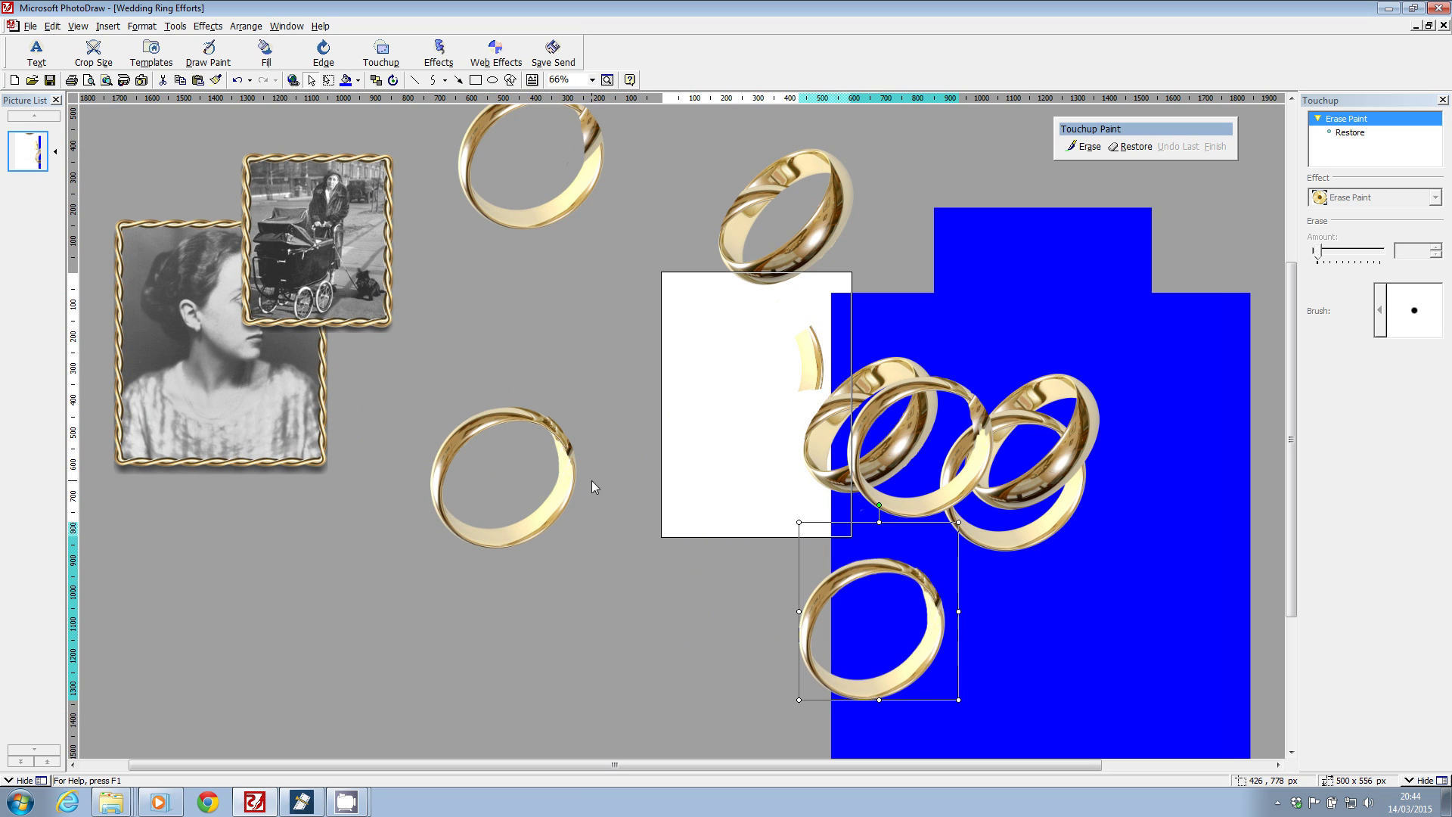
pyautogui.moveTo(568, 465); pyautogui.dragTo(612, 455)
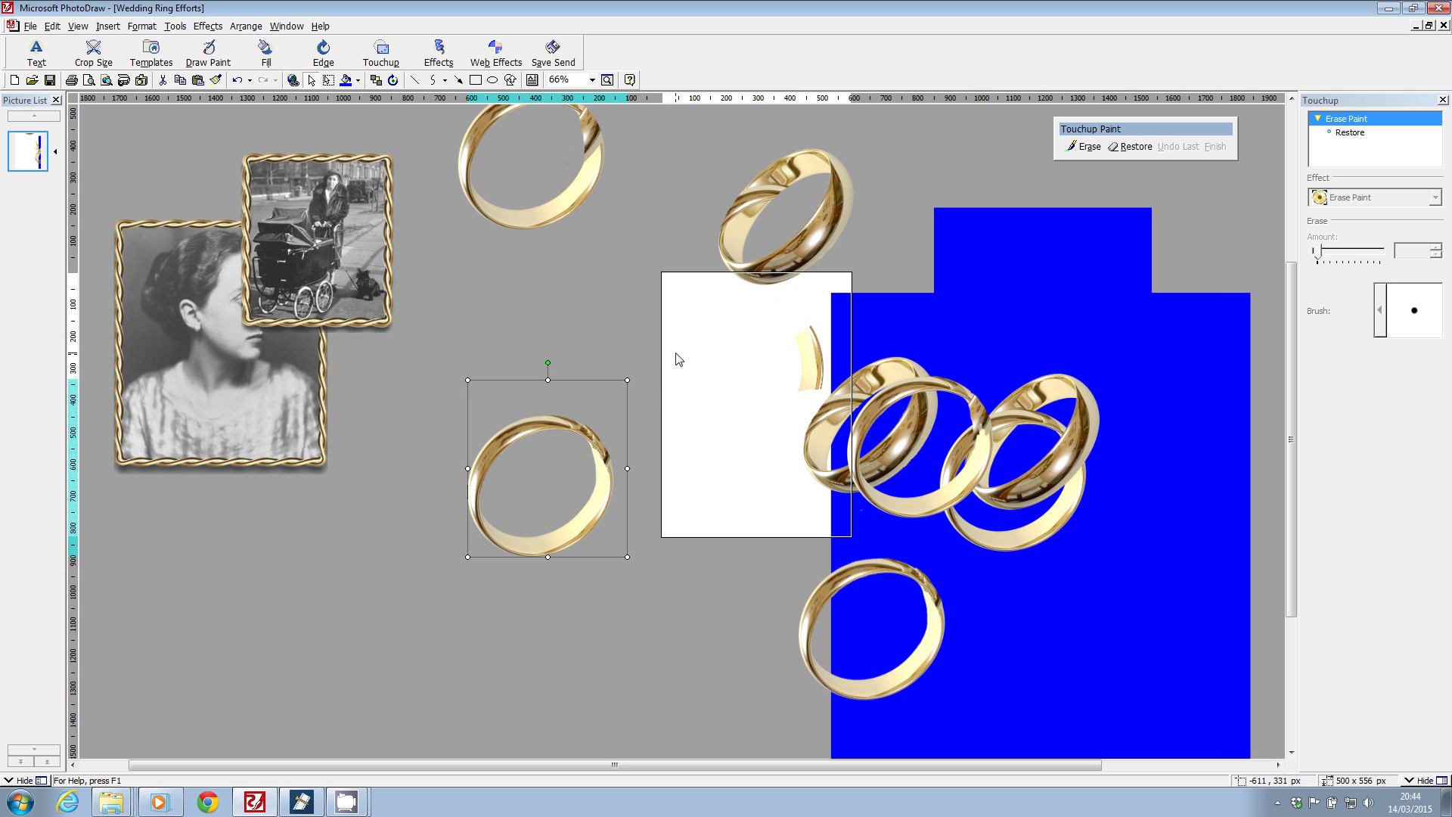
pyautogui.moveTo(587, 174); pyautogui.dragTo(577, 258)
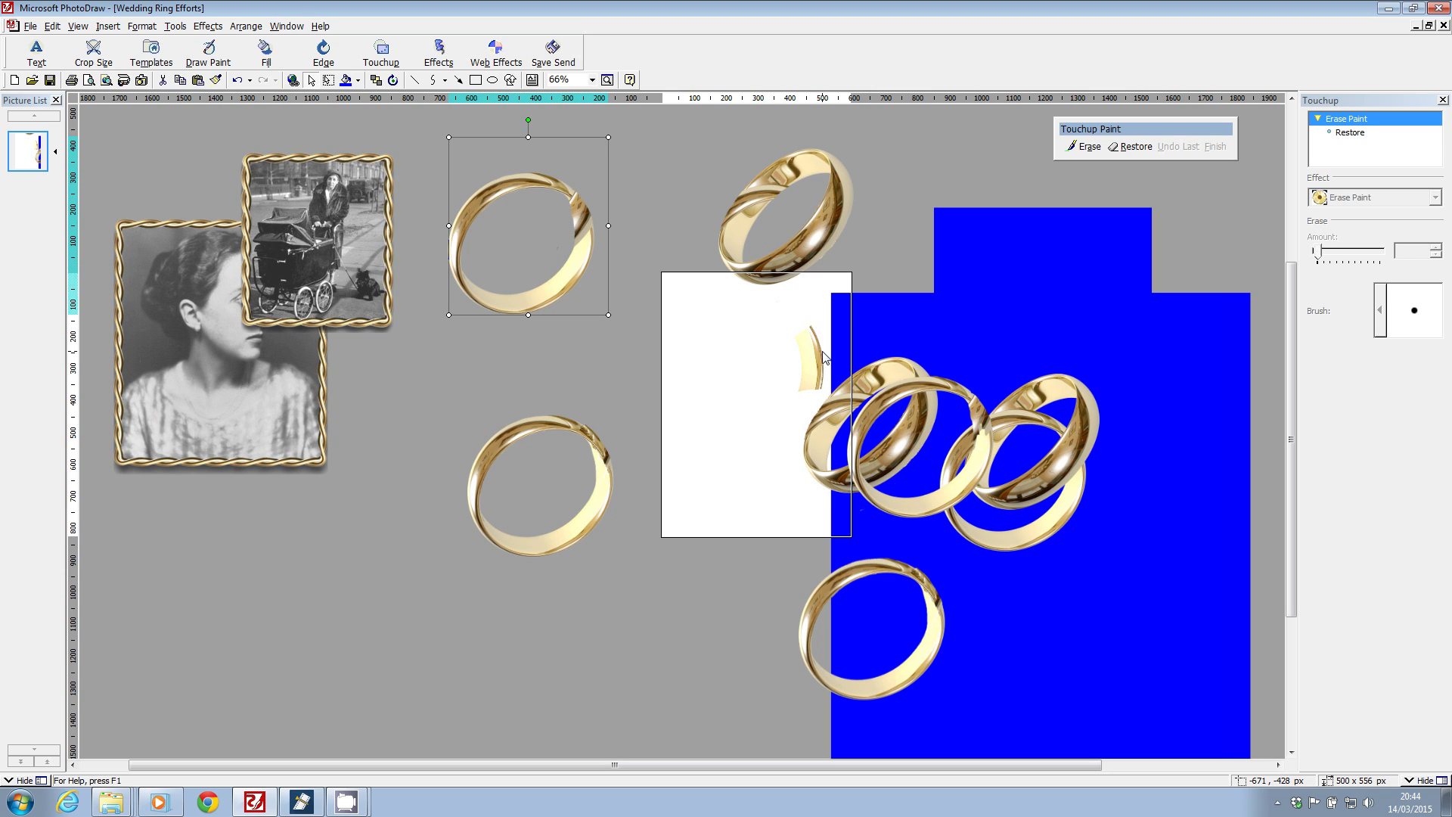
pyautogui.moveTo(815, 359); pyautogui.dragTo(683, 389)
pyautogui.moveTo(575, 262); pyautogui.dragTo(569, 282)
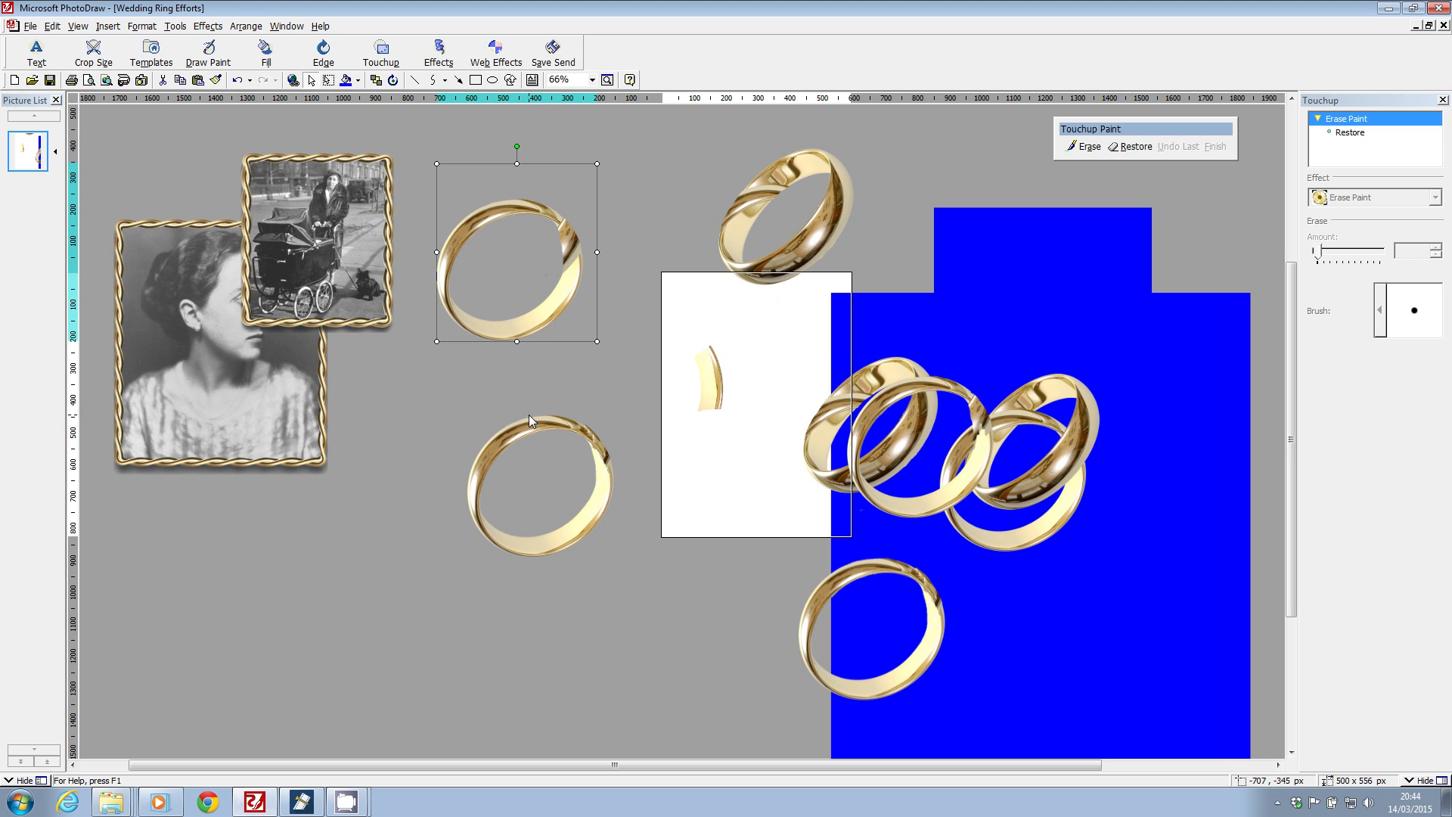
# - Try to cut out the top section of the spare ring's band by drawing an outline around it
pyautogui.click(93, 51)
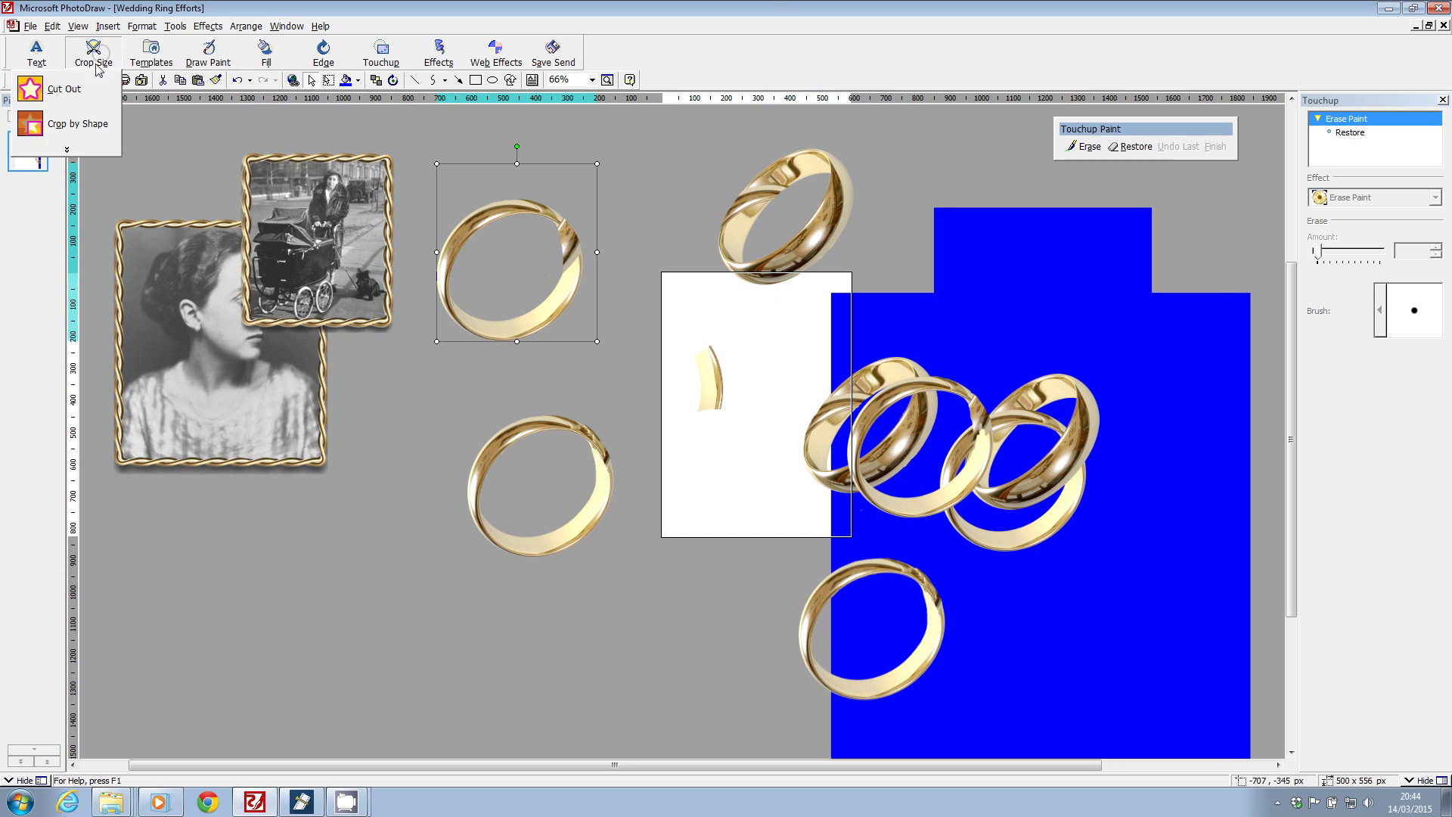
pyautogui.click(67, 88)
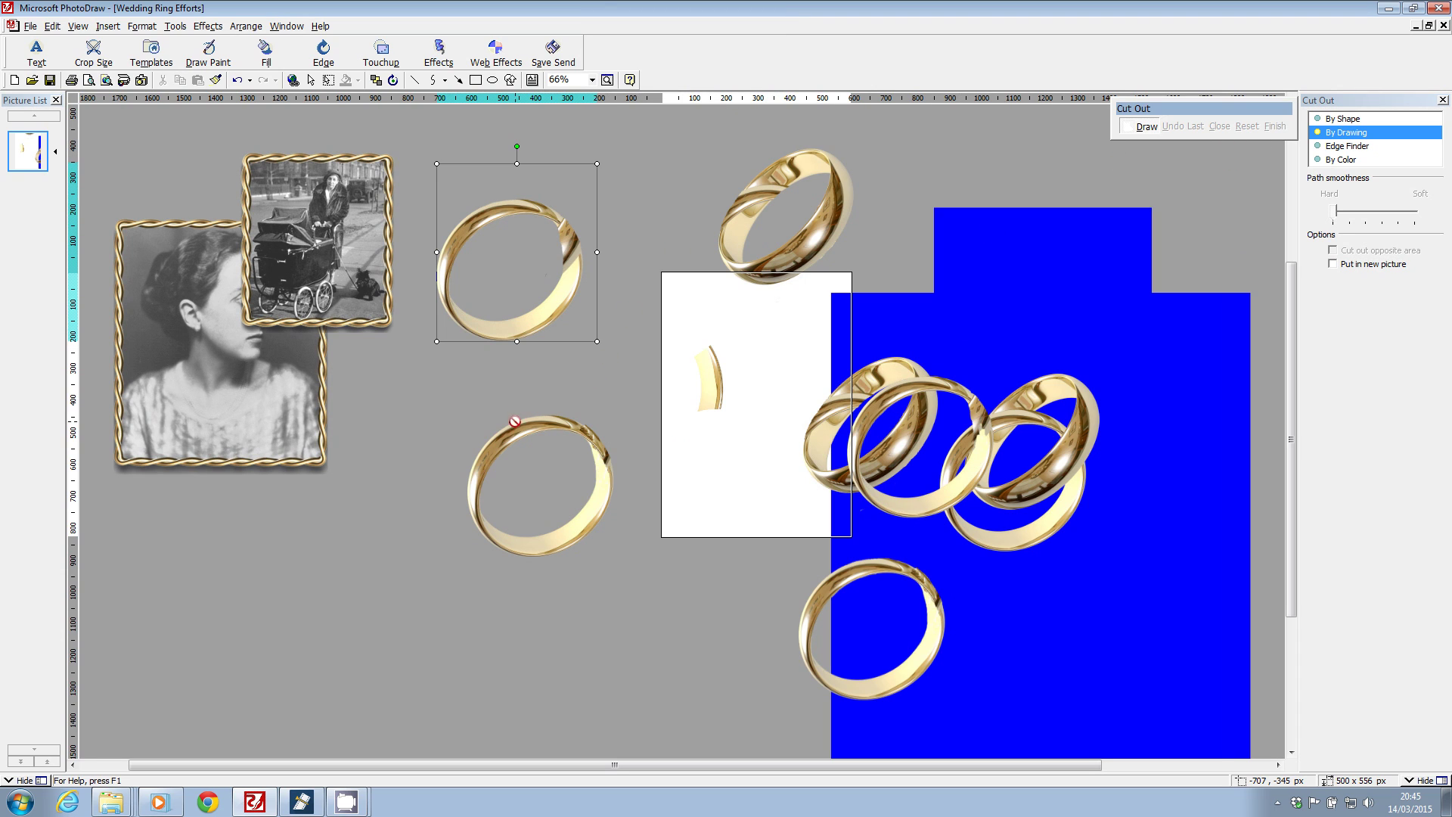
pyautogui.click(572, 250)
pyautogui.moveTo(594, 239)
pyautogui.mouseDown()
pyautogui.moveTo(575, 331)
pyautogui.moveTo(572, 257)
pyautogui.mouseUp()
pyautogui.click(1274, 127)
pyautogui.rightClick(412, 398)
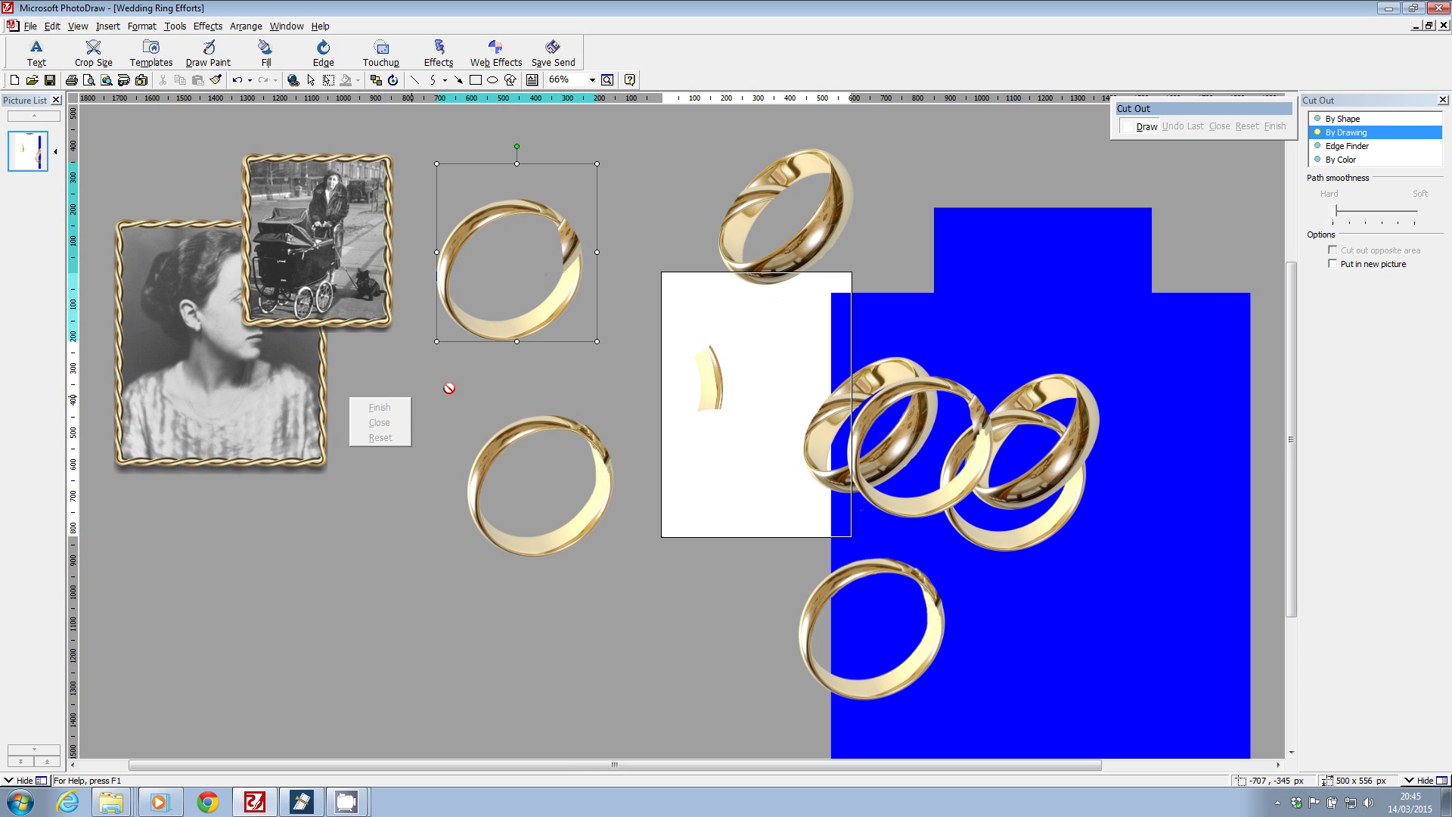
pyautogui.click(449, 388)
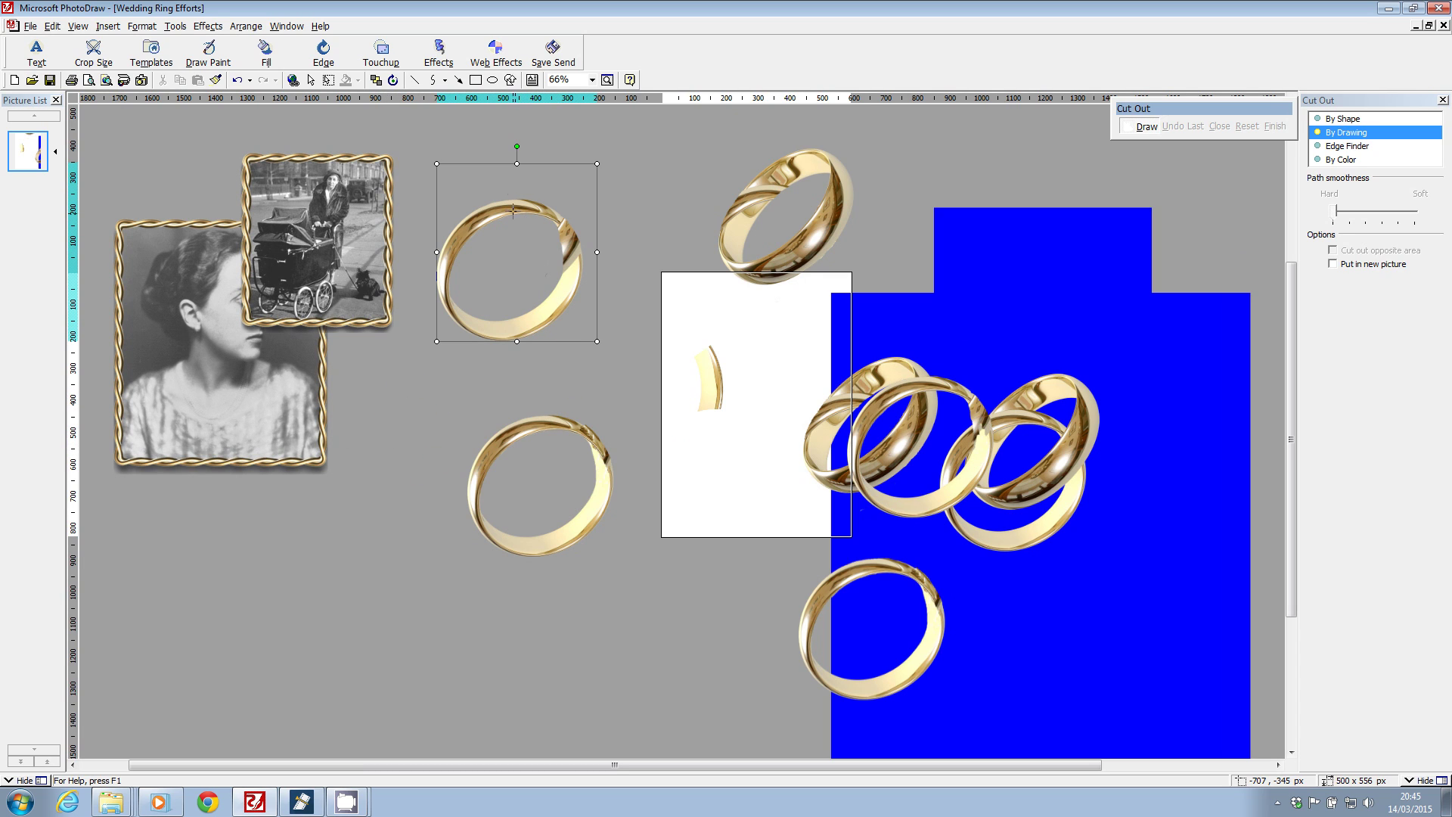
pyautogui.moveTo(471, 184); pyautogui.dragTo(552, 236)
pyautogui.click(471, 185)
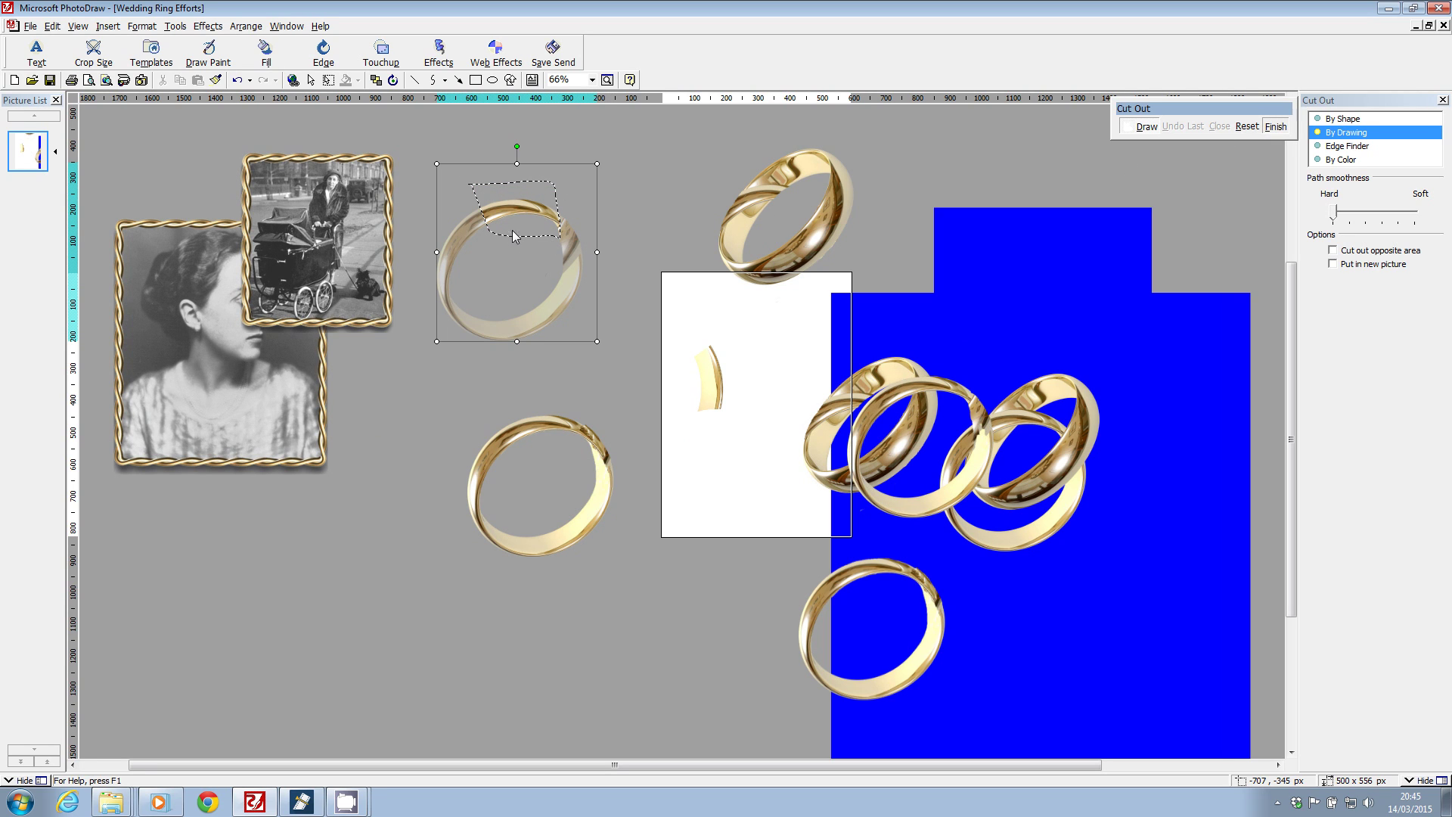
pyautogui.click(1274, 126)
pyautogui.moveTo(560, 204)
pyautogui.mouseDown()
pyautogui.moveTo(646, 257)
pyautogui.moveTo(633, 279)
pyautogui.mouseUp()
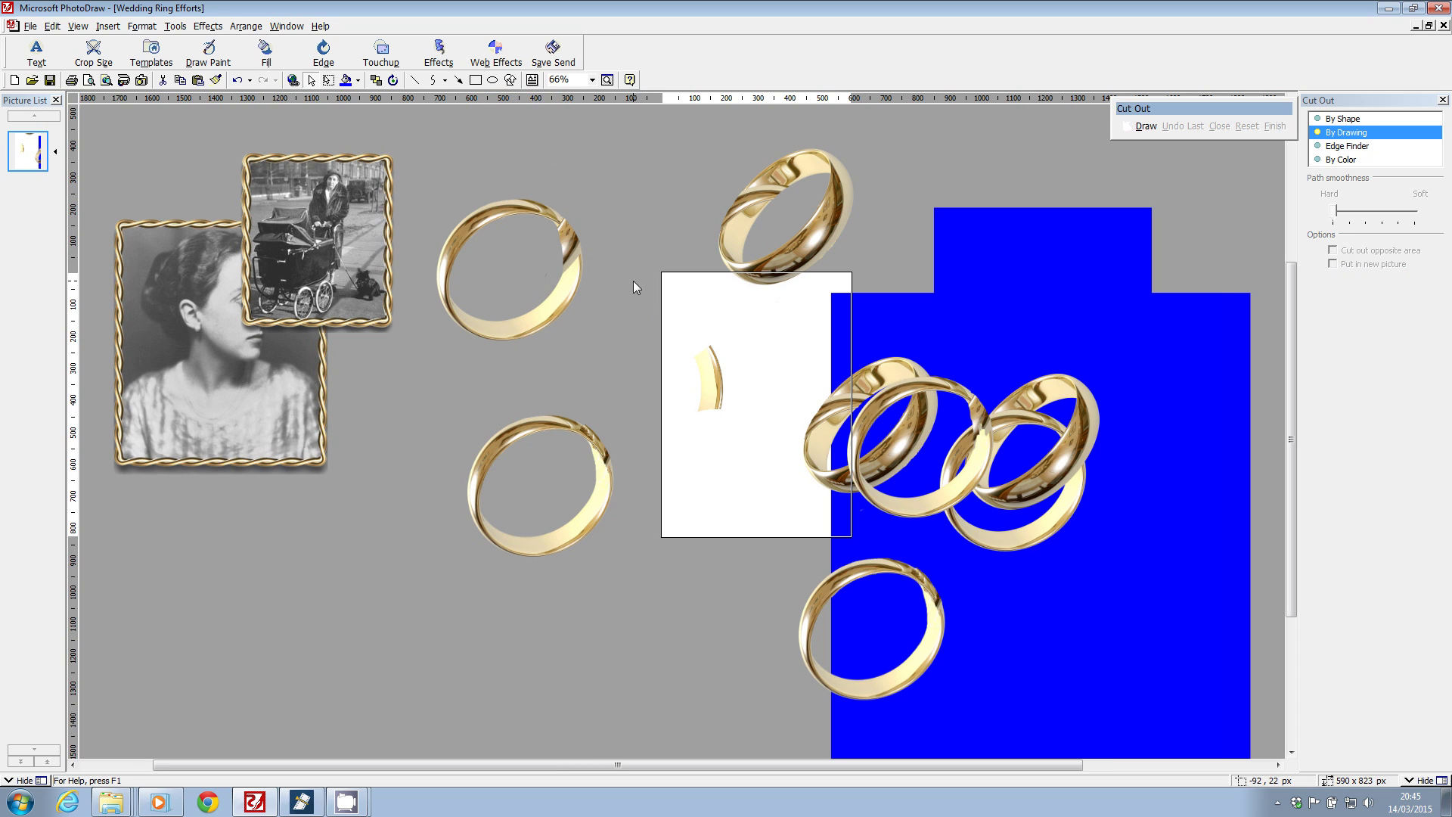
# - Cut out a small section of the grouped ring's upper-right band by drawing an outline around it
pyautogui.click(601, 454)
pyautogui.click(1146, 125)
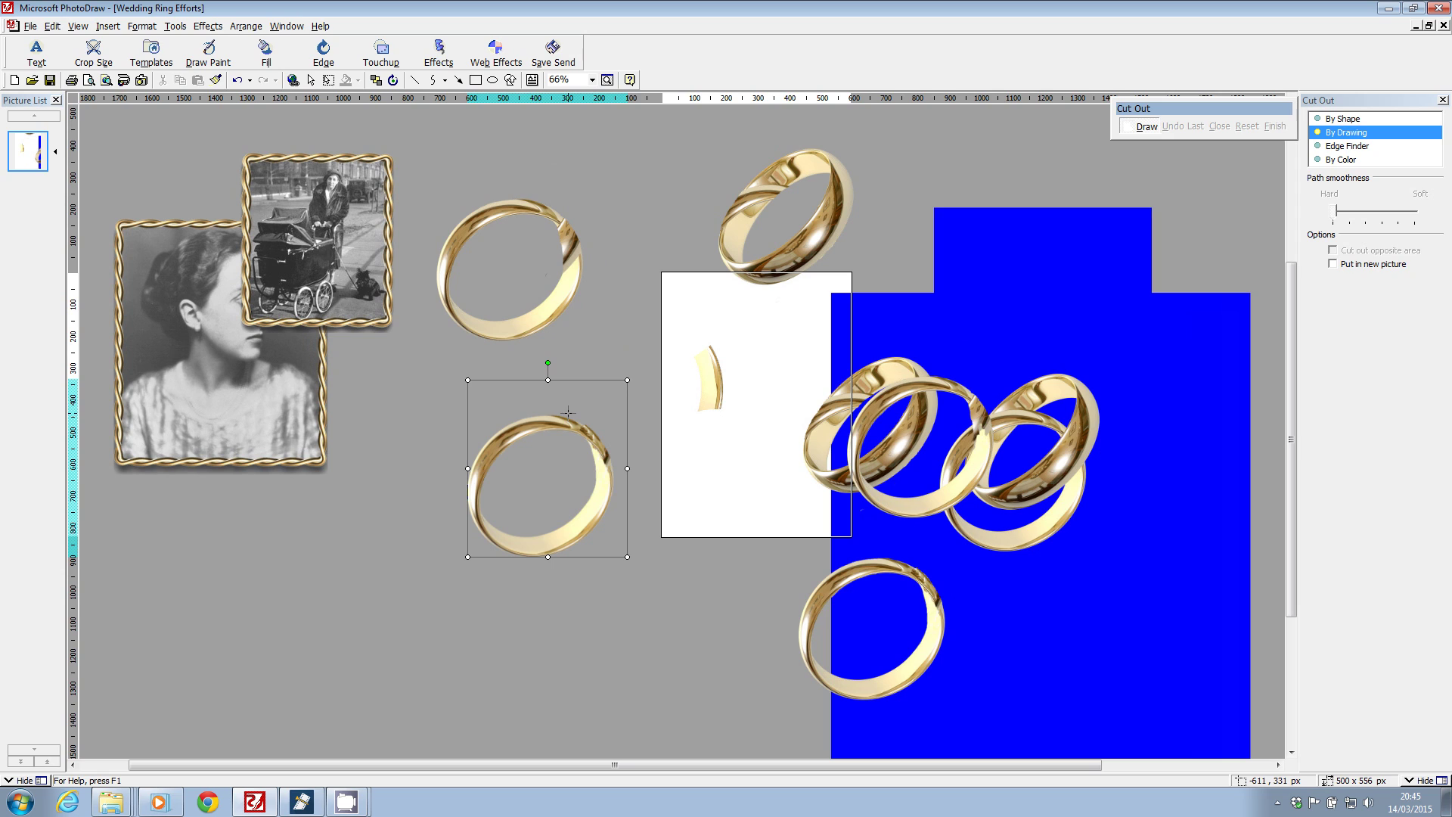
pyautogui.moveTo(580, 416); pyautogui.dragTo(576, 449)
pyautogui.click(580, 415)
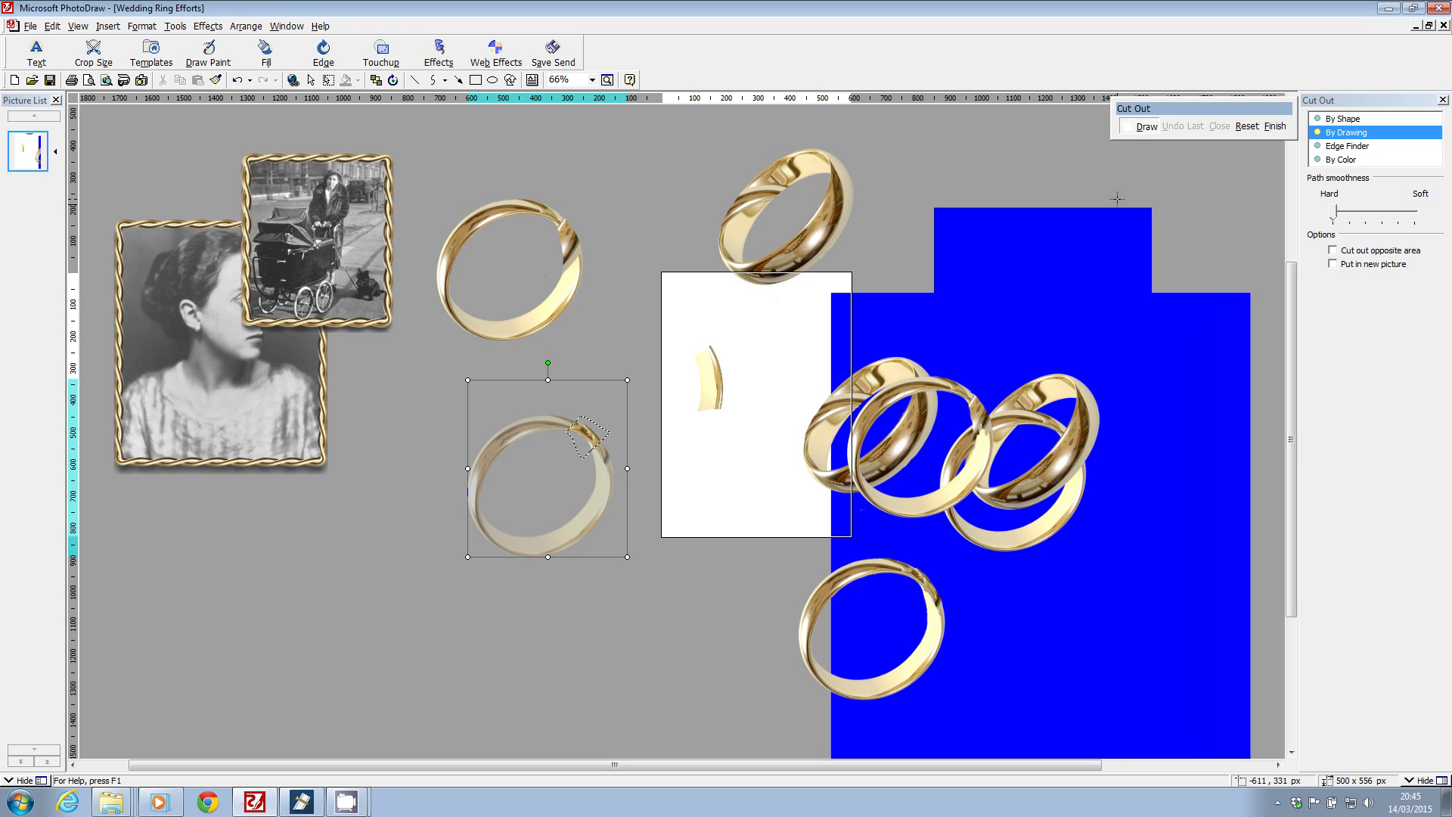
pyautogui.click(1274, 126)
# - Place the small cut-out section over the grouped ring's lower seam and rotate it to follow the band
pyautogui.moveTo(599, 428)
pyautogui.mouseDown()
pyautogui.moveTo(637, 443)
pyautogui.moveTo(586, 479)
pyautogui.moveTo(604, 456)
pyautogui.mouseUp()
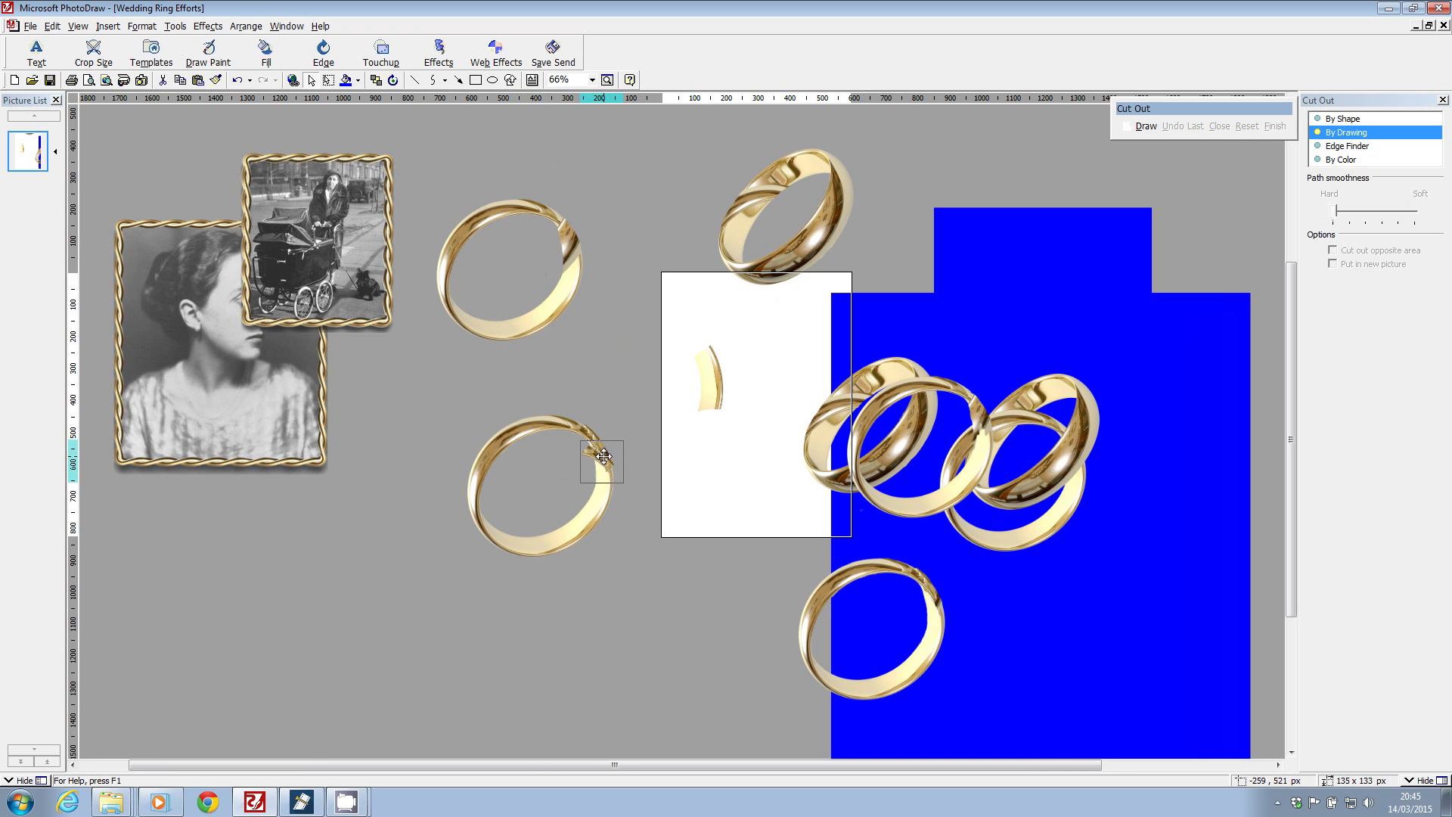
pyautogui.click(592, 80)
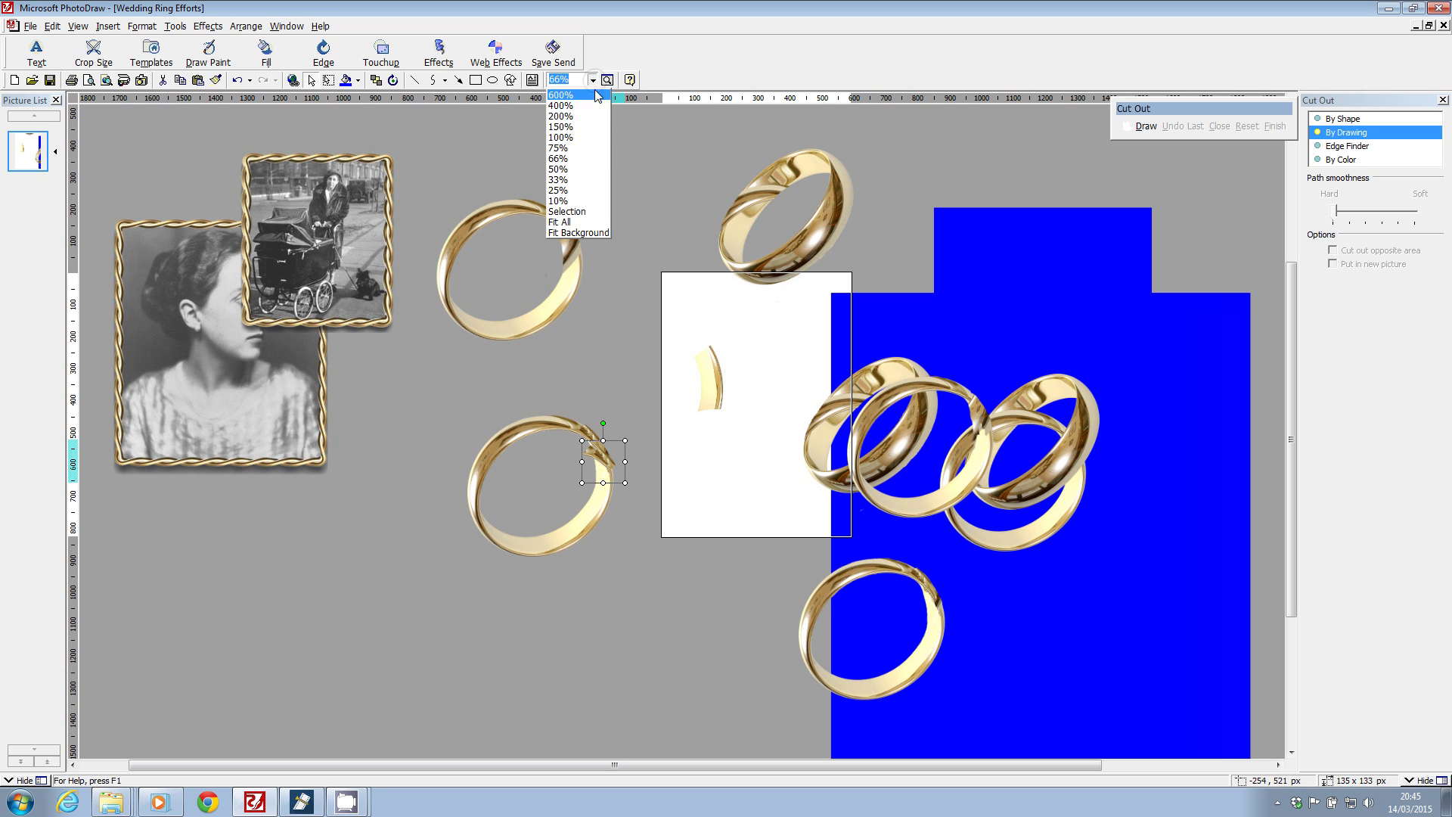
pyautogui.click(580, 127)
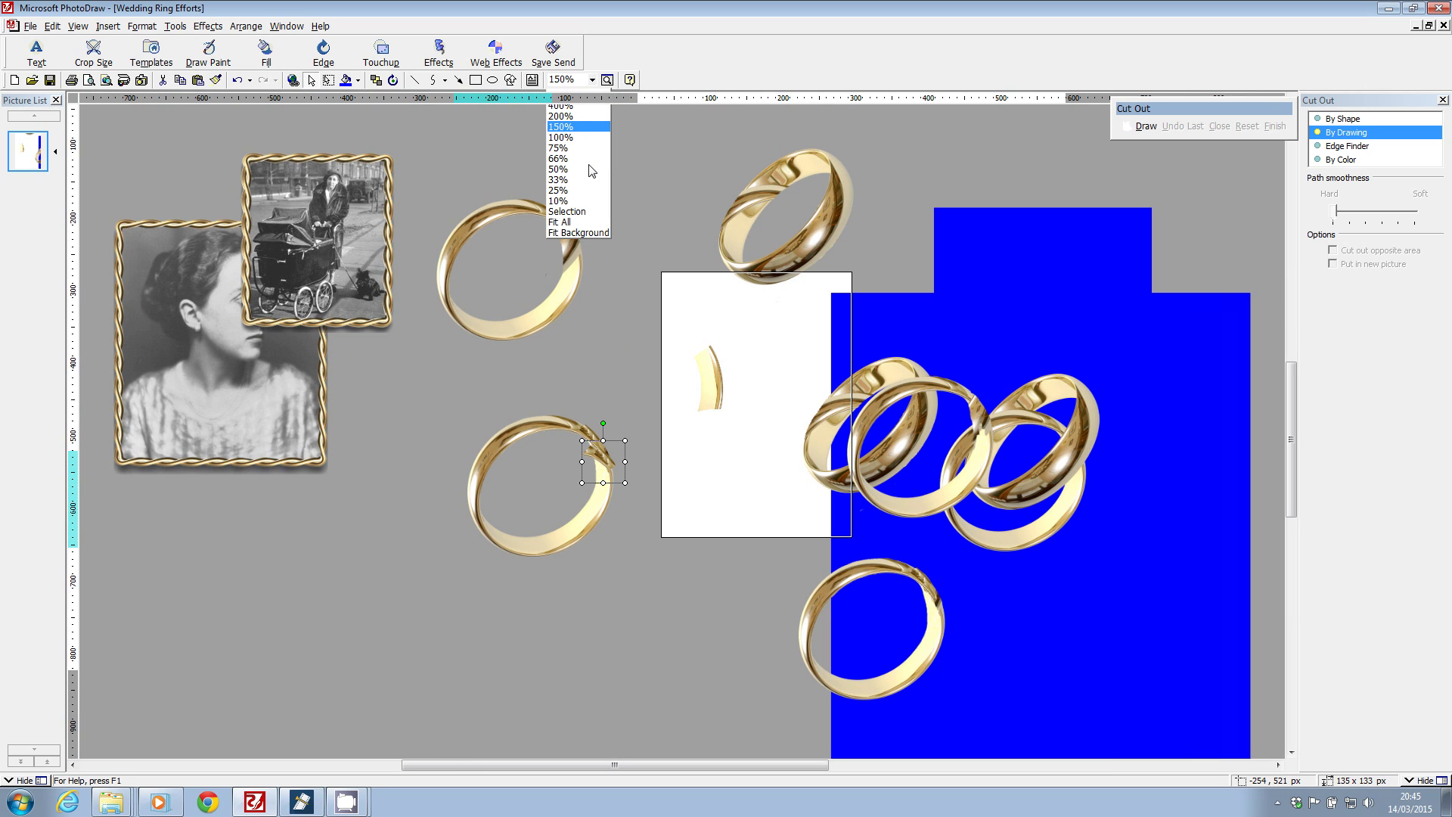
pyautogui.moveTo(522, 482); pyautogui.dragTo(515, 511)
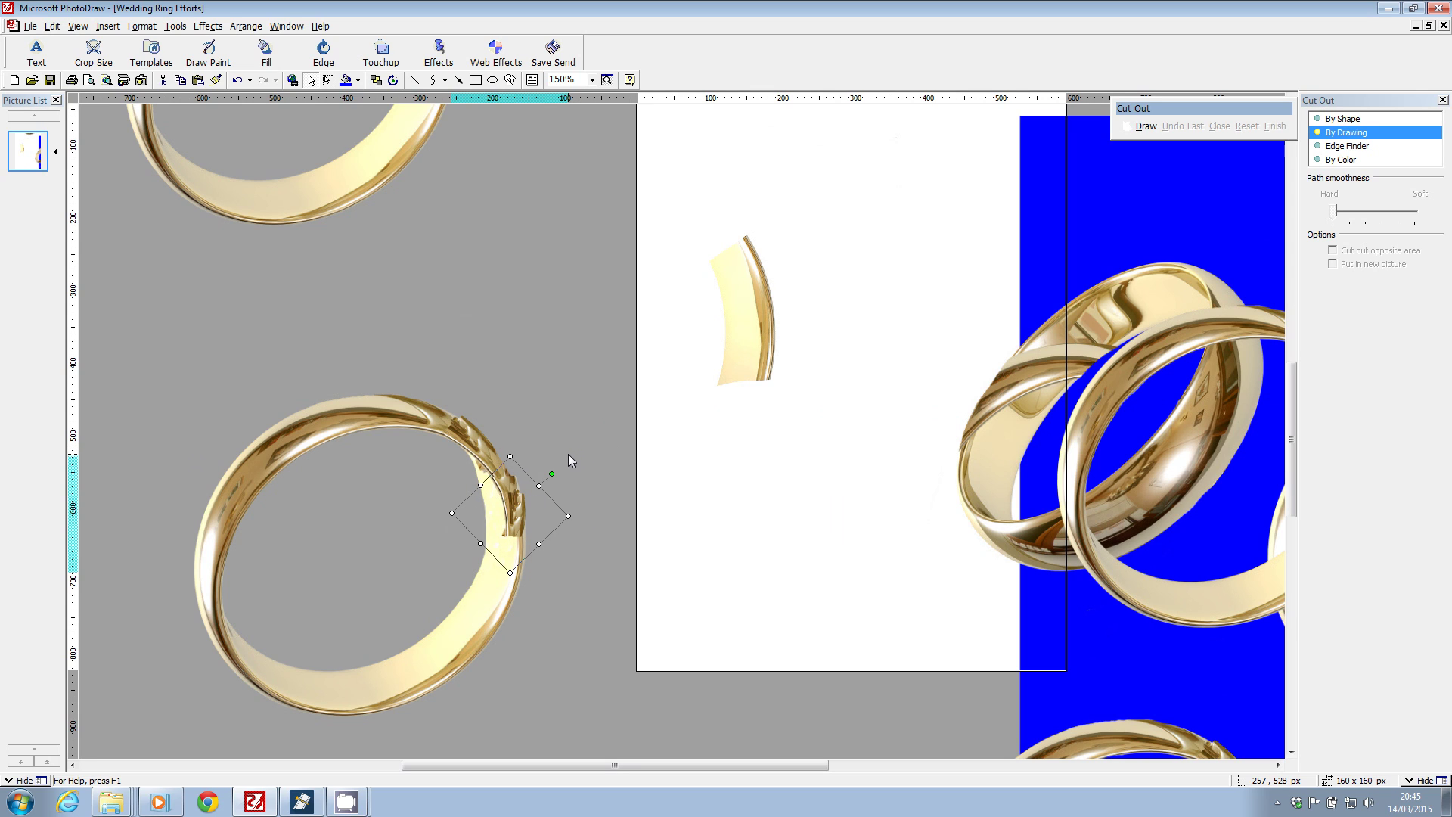
# - Erase the small patch's edges where they overlap the inside of the grouped ring's band
pyautogui.click(380, 53)
pyautogui.click(333, 313)
pyautogui.moveTo(485, 515)
pyautogui.mouseDown()
pyautogui.moveTo(497, 539)
pyautogui.moveTo(497, 512)
pyautogui.mouseUp()
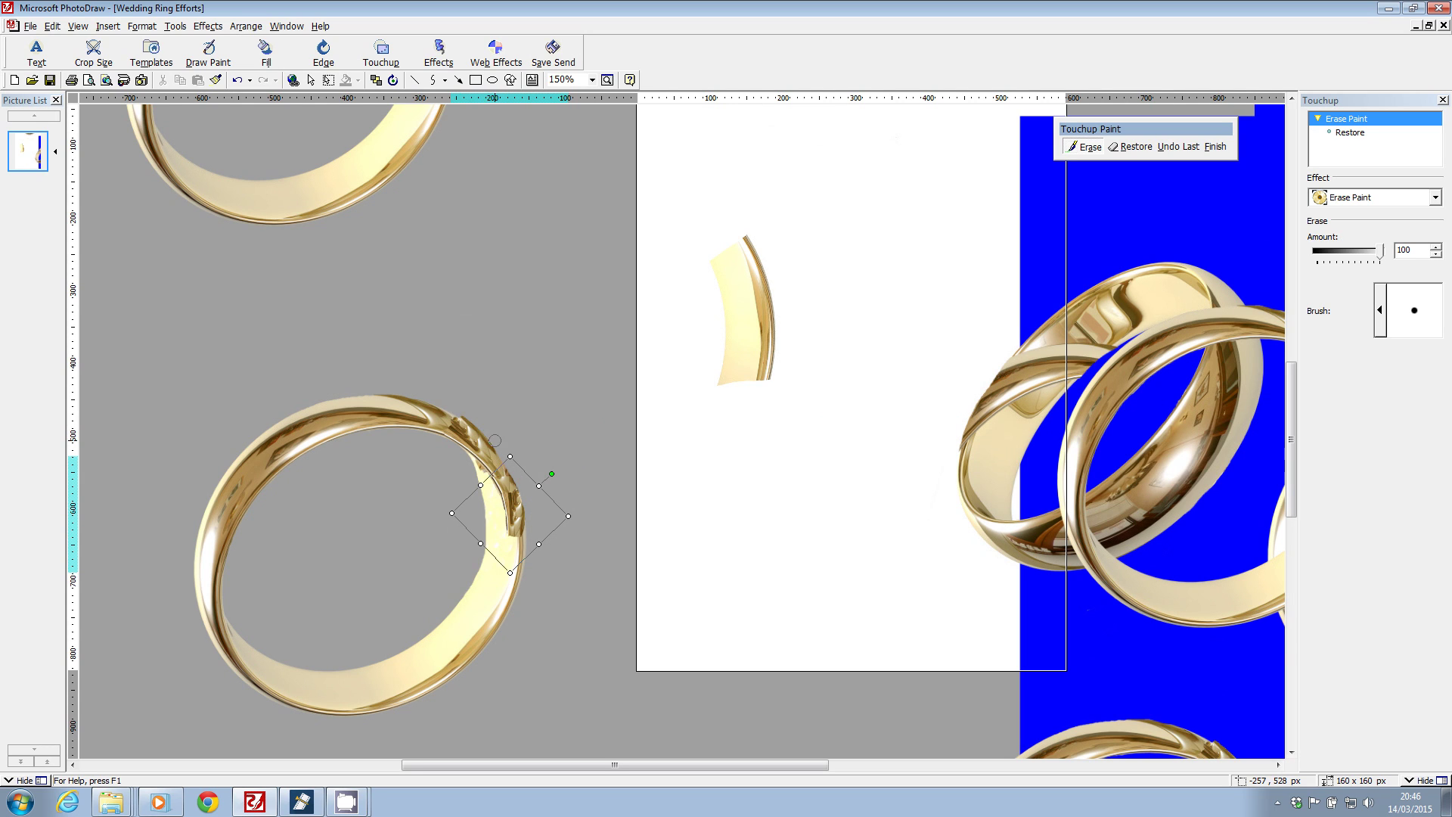
pyautogui.click(1214, 146)
# - Erase the uneven edges around the upper-right seam on the grouped ring itself
pyautogui.click(471, 423)
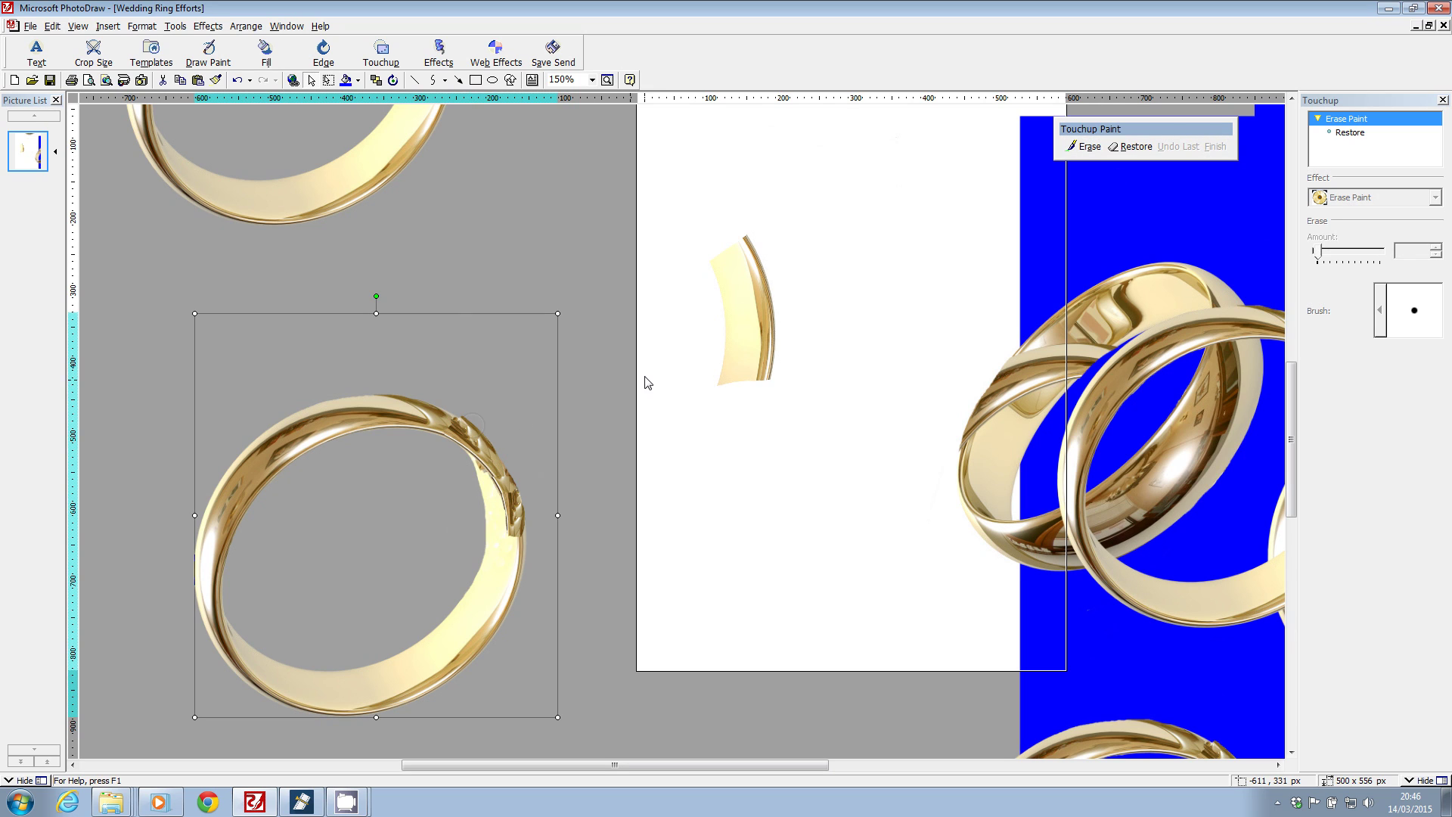
pyautogui.click(1086, 146)
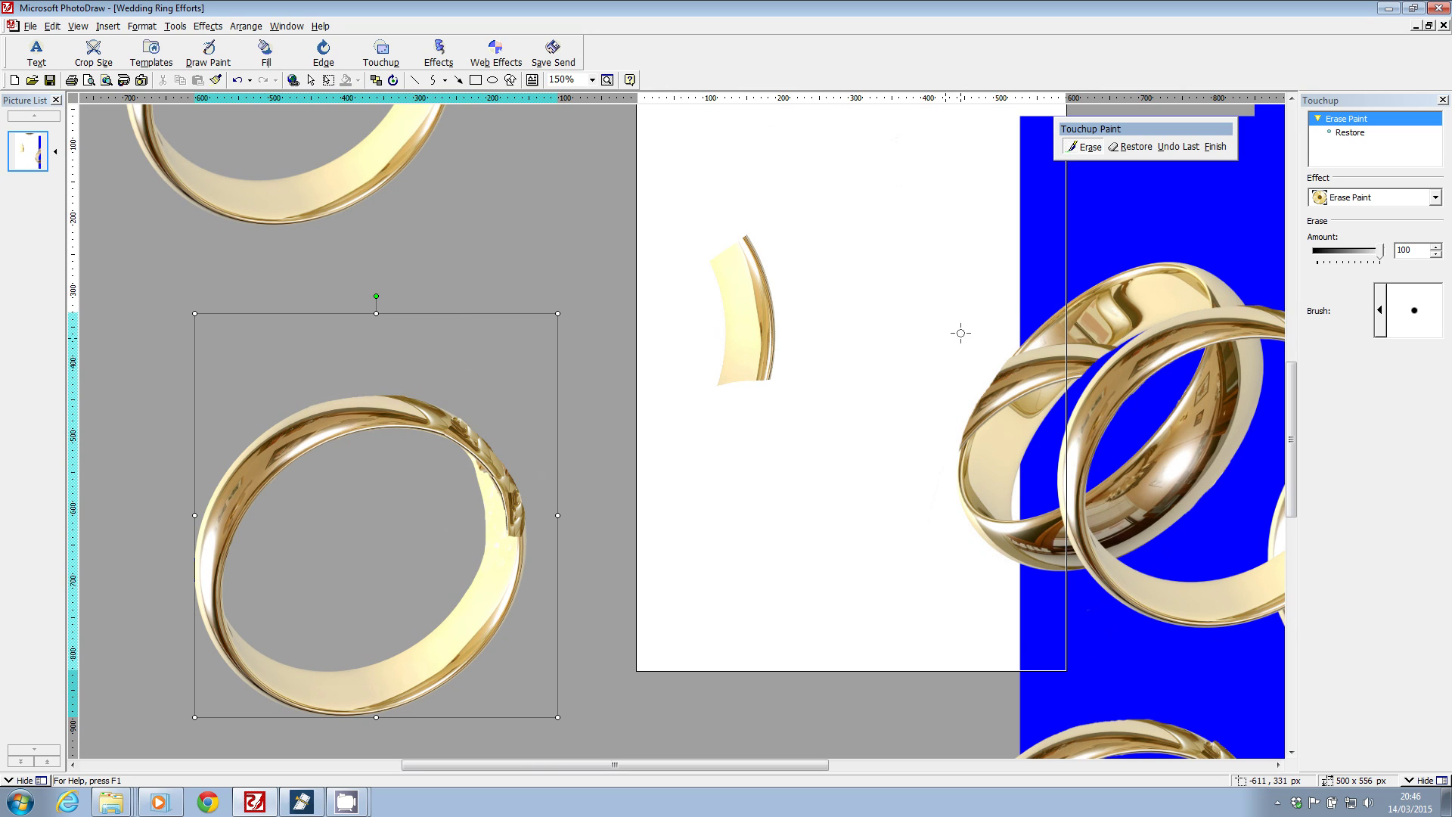
pyautogui.click(1214, 146)
# - Erase the remaining protruding outer edge of the small patch on the grouped ring
pyautogui.click(515, 503)
pyautogui.click(1085, 147)
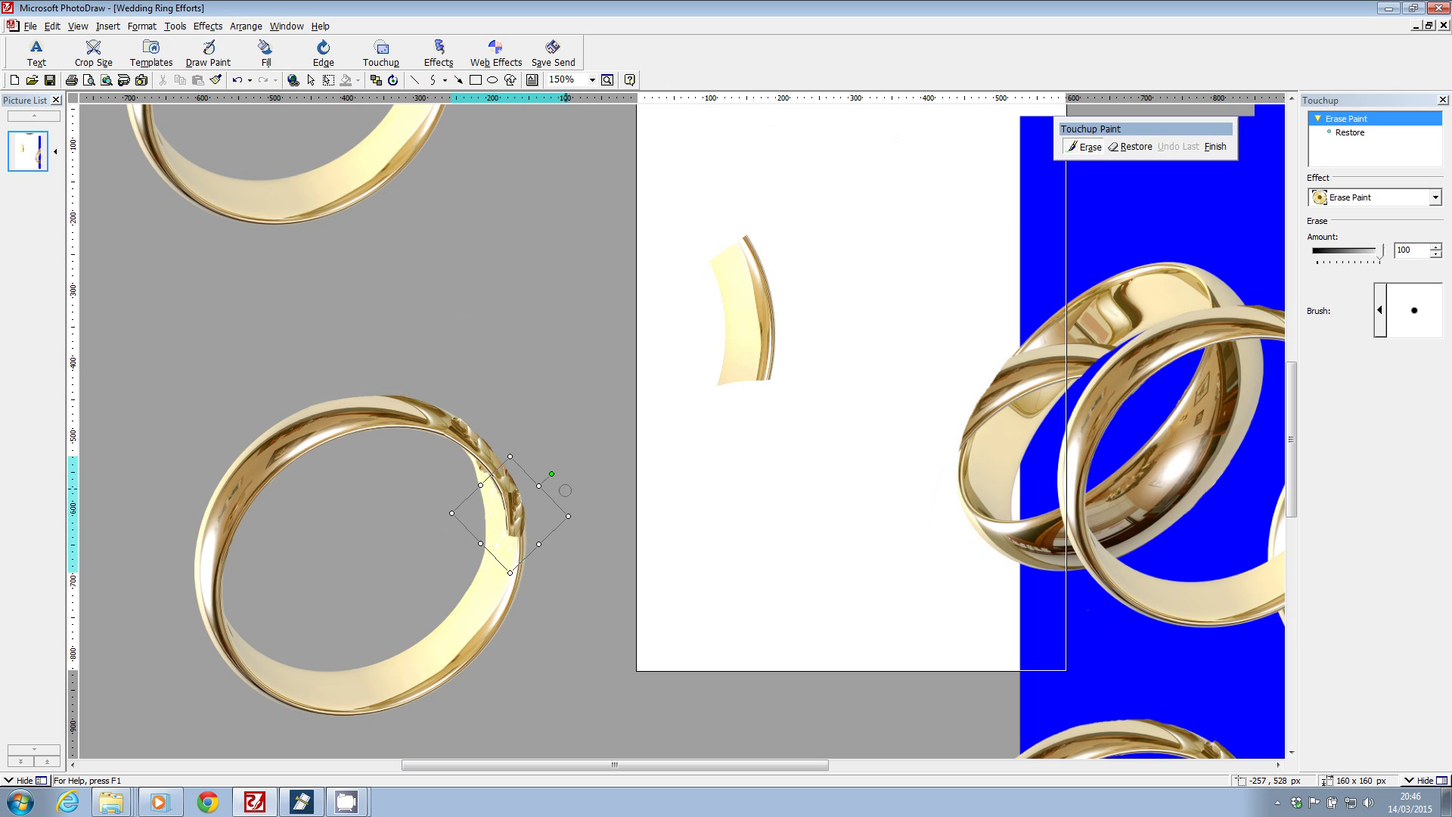
pyautogui.click(728, 401)
pyautogui.click(1227, 148)
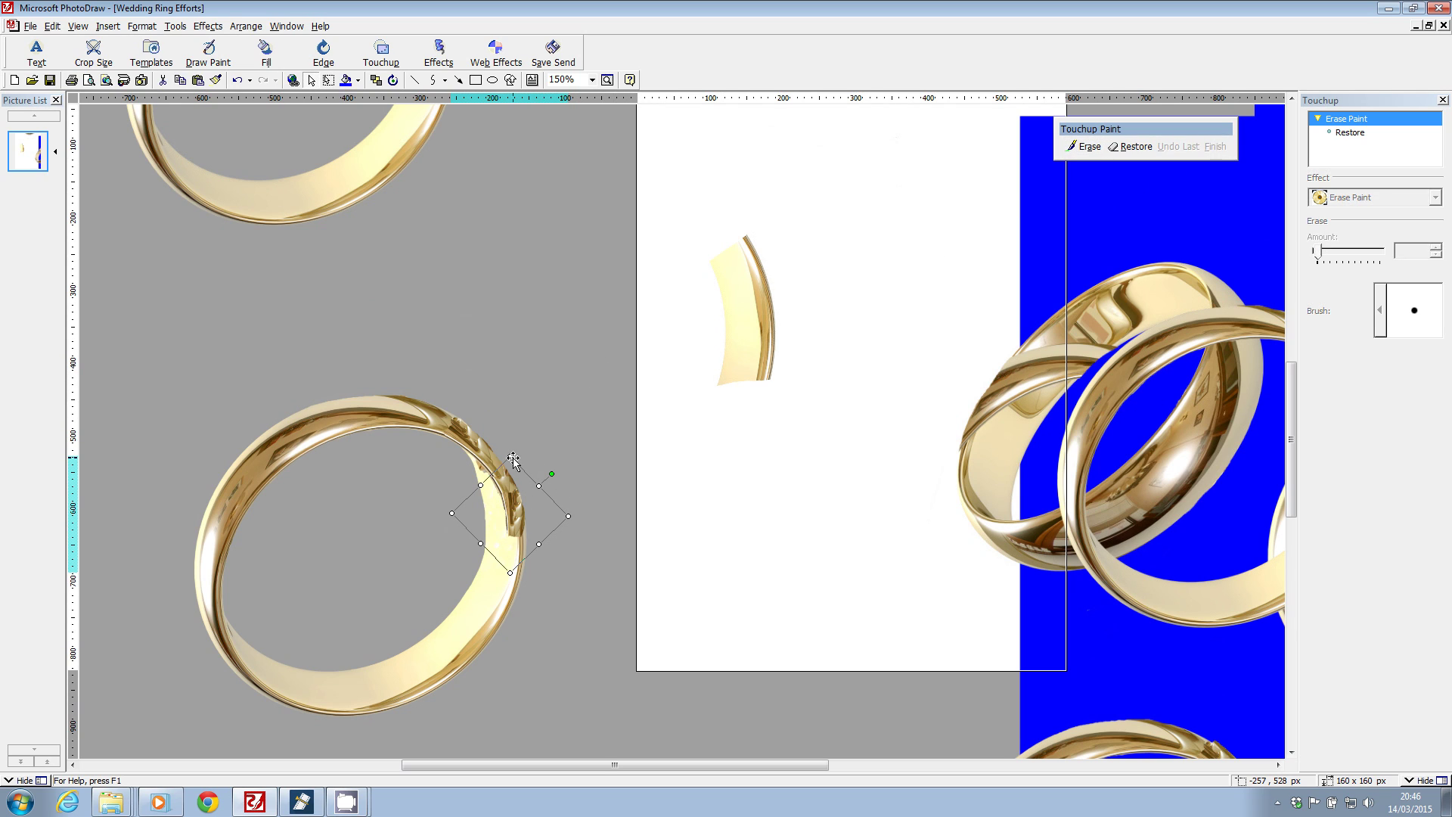
# - Smudge the small patch on the grouped ring's upper-right band with a small round brush to blend its stepped shading
pyautogui.click(360, 60)
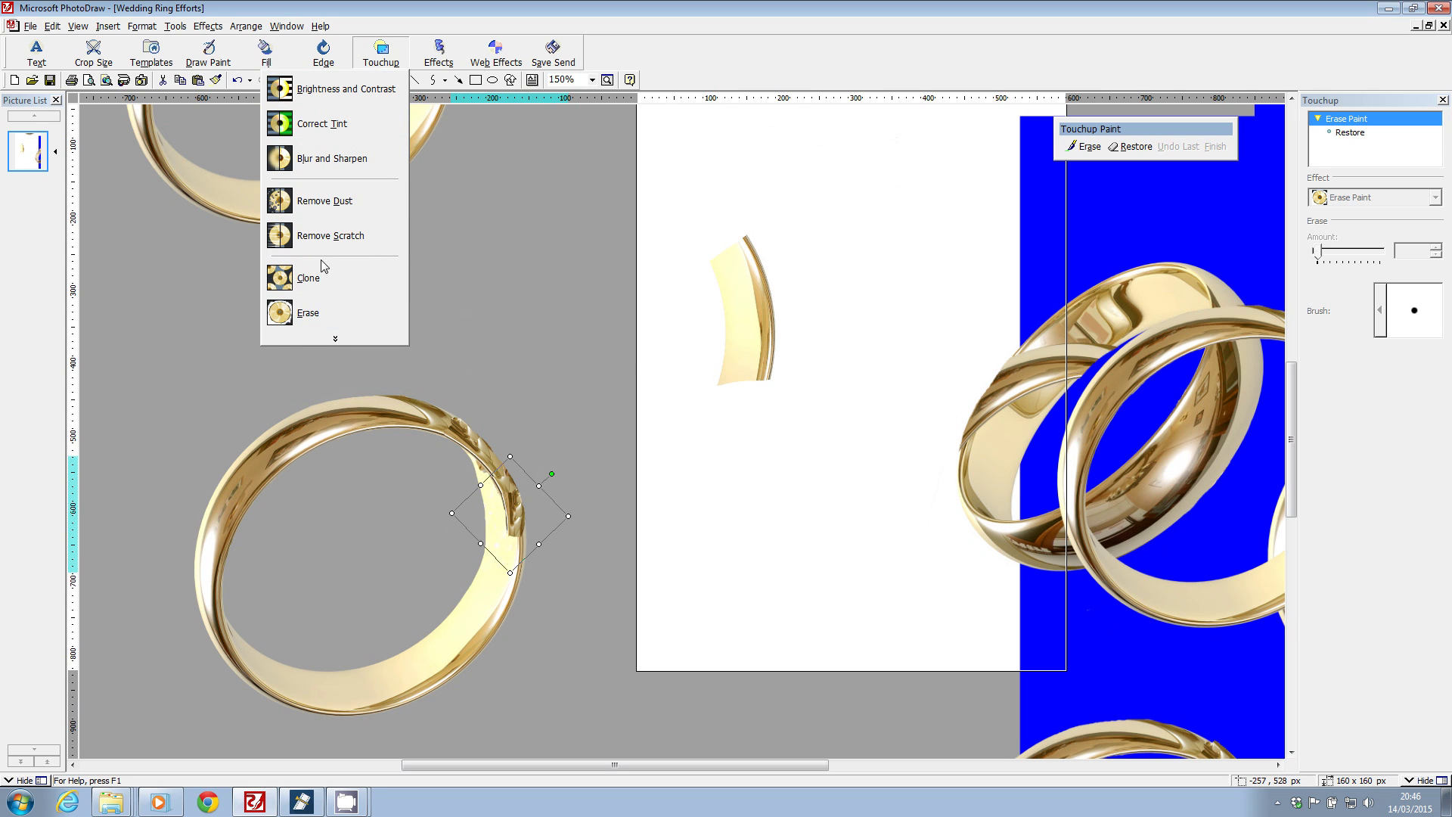
pyautogui.click(330, 352)
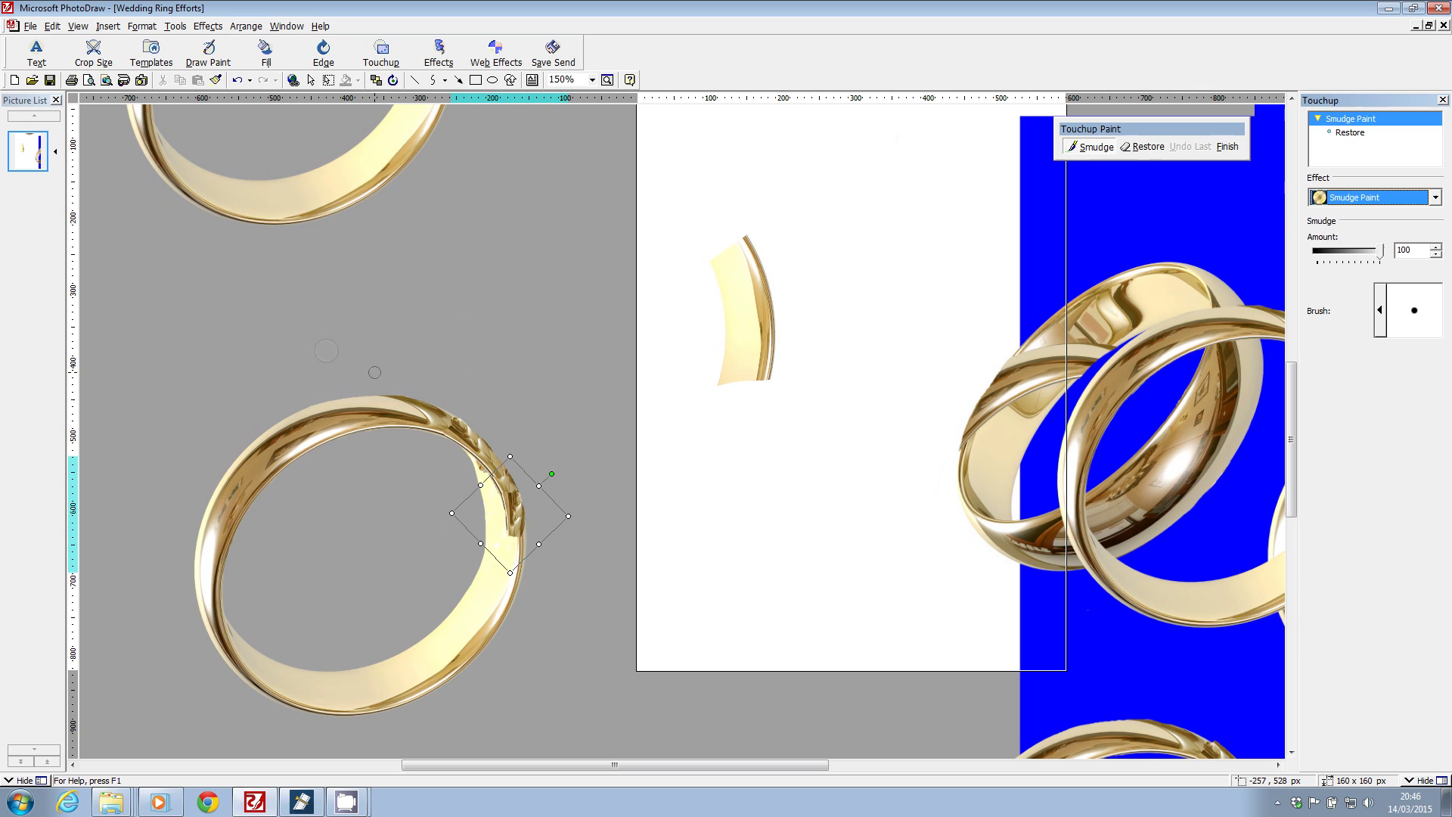
pyautogui.click(1379, 310)
pyautogui.click(1089, 264)
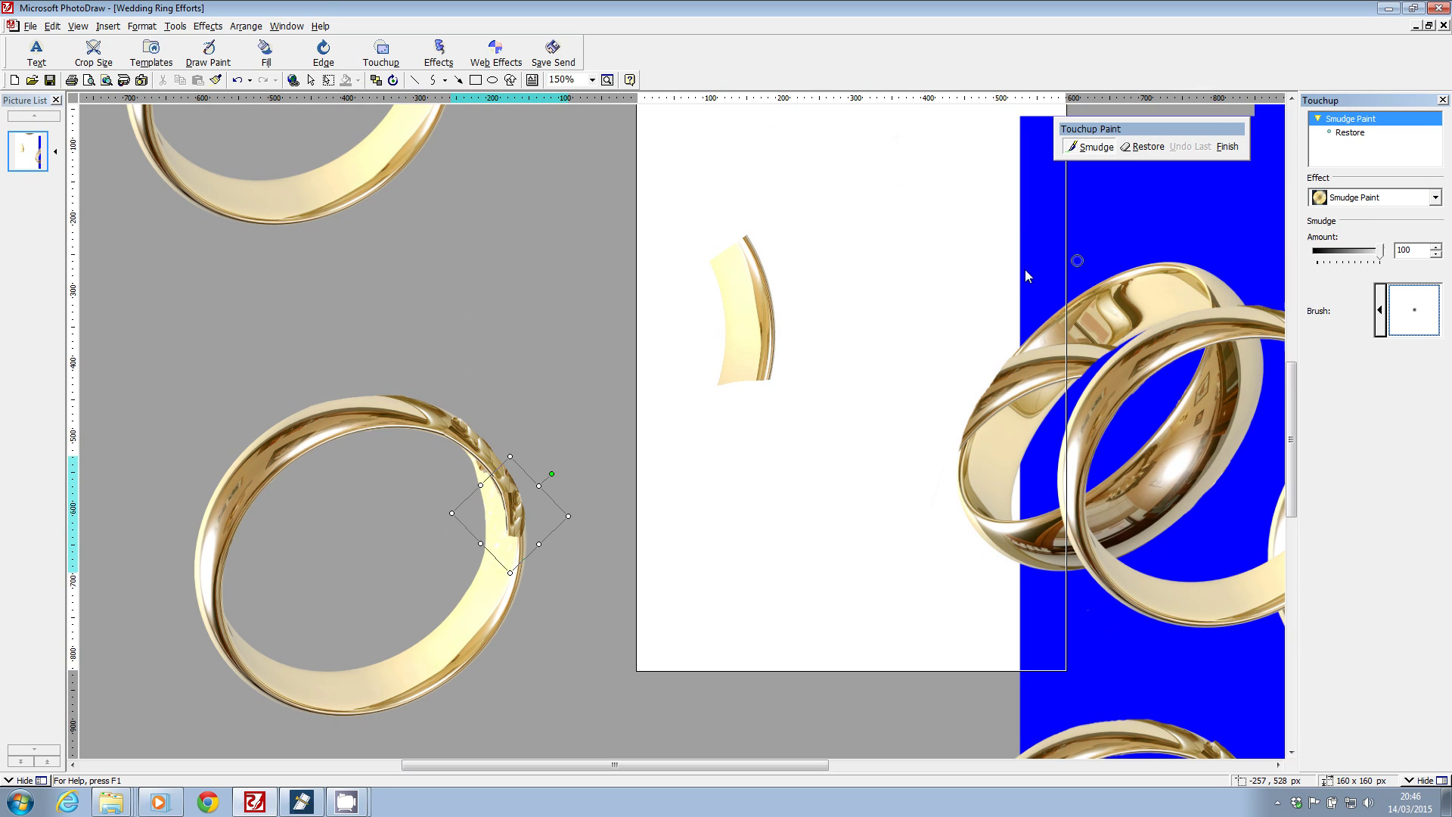
pyautogui.click(593, 80)
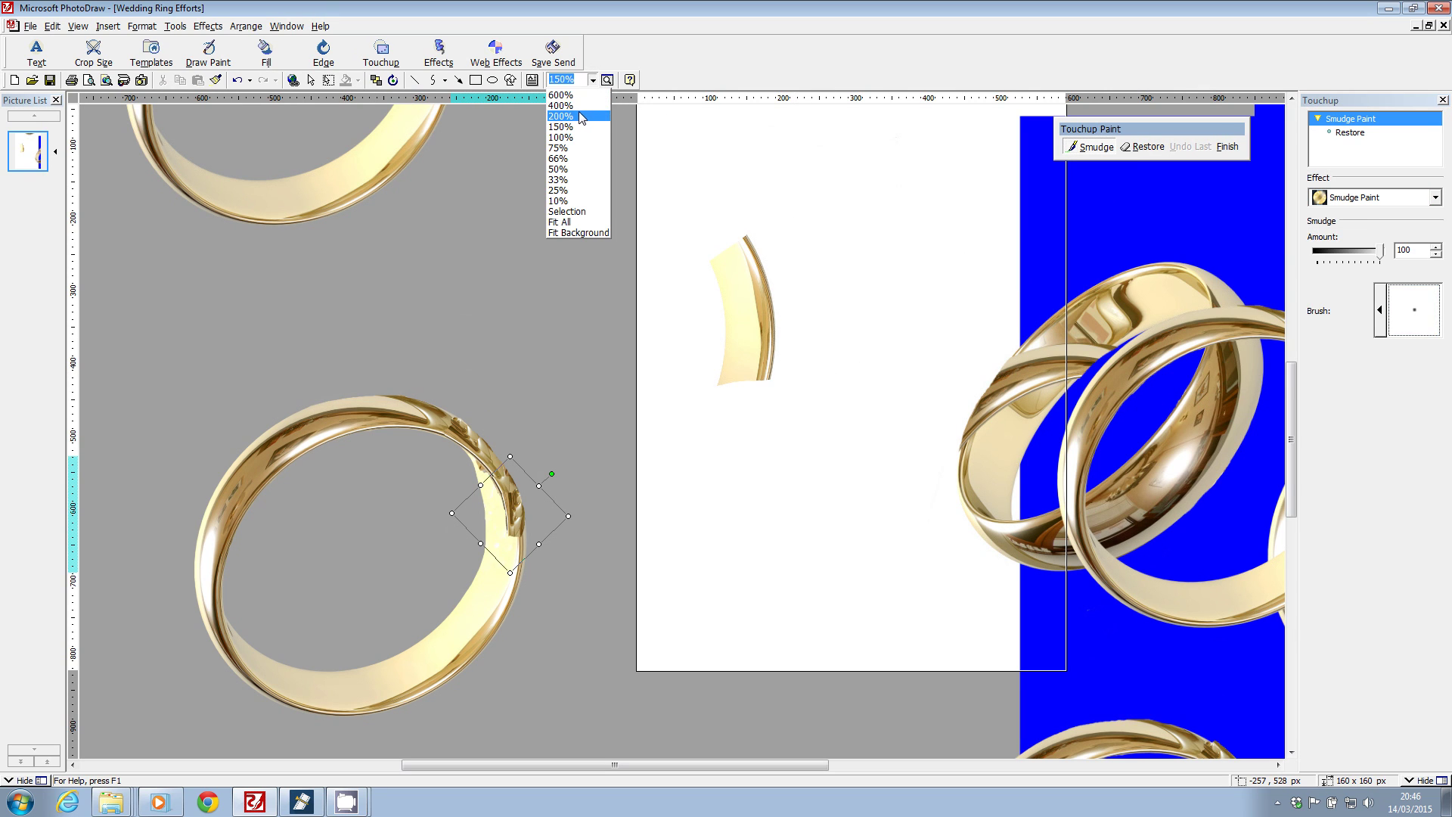
pyautogui.click(580, 117)
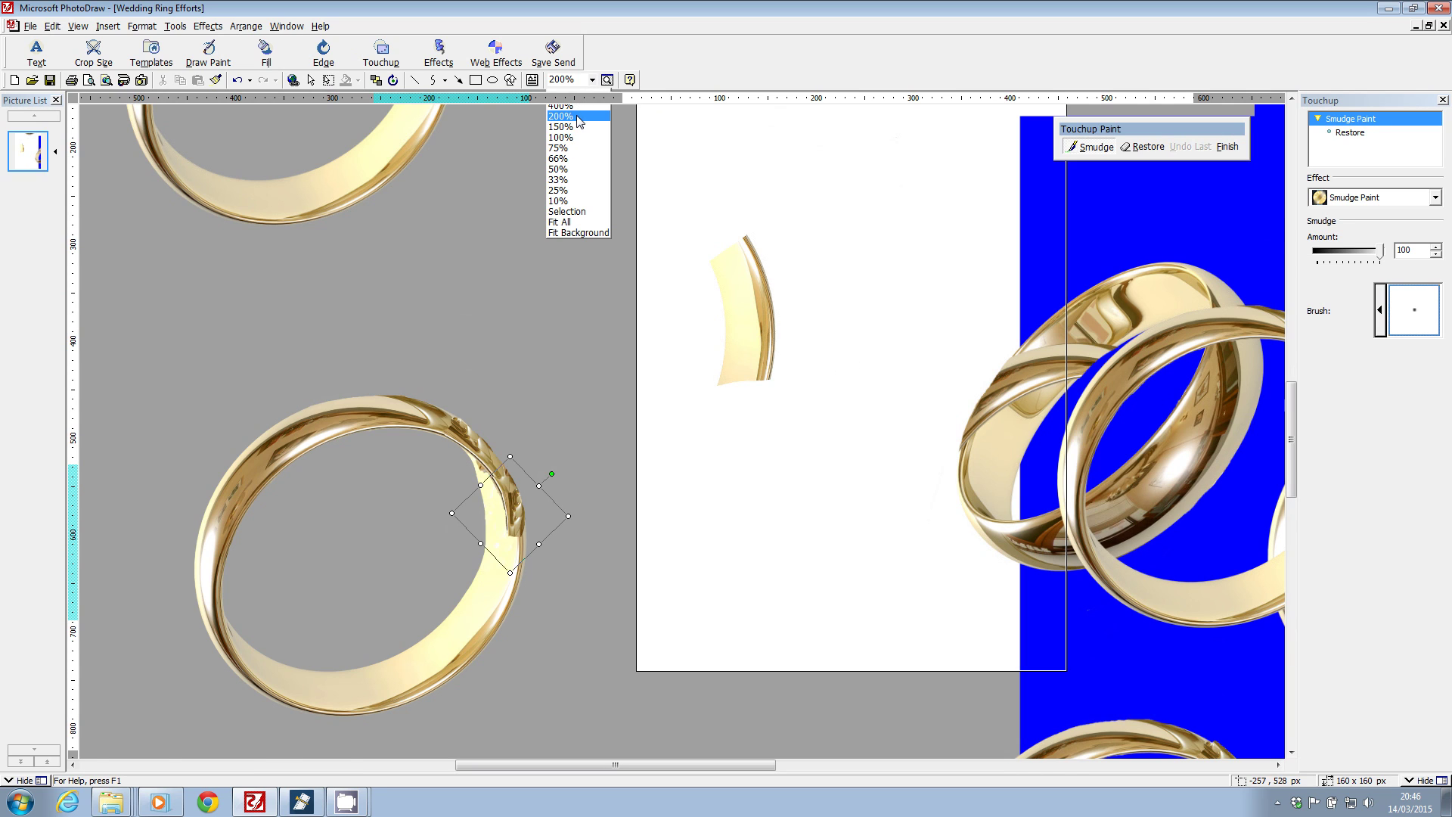
pyautogui.moveTo(437, 466)
pyautogui.mouseDown()
pyautogui.moveTo(383, 430)
pyautogui.moveTo(400, 439)
pyautogui.mouseUp()
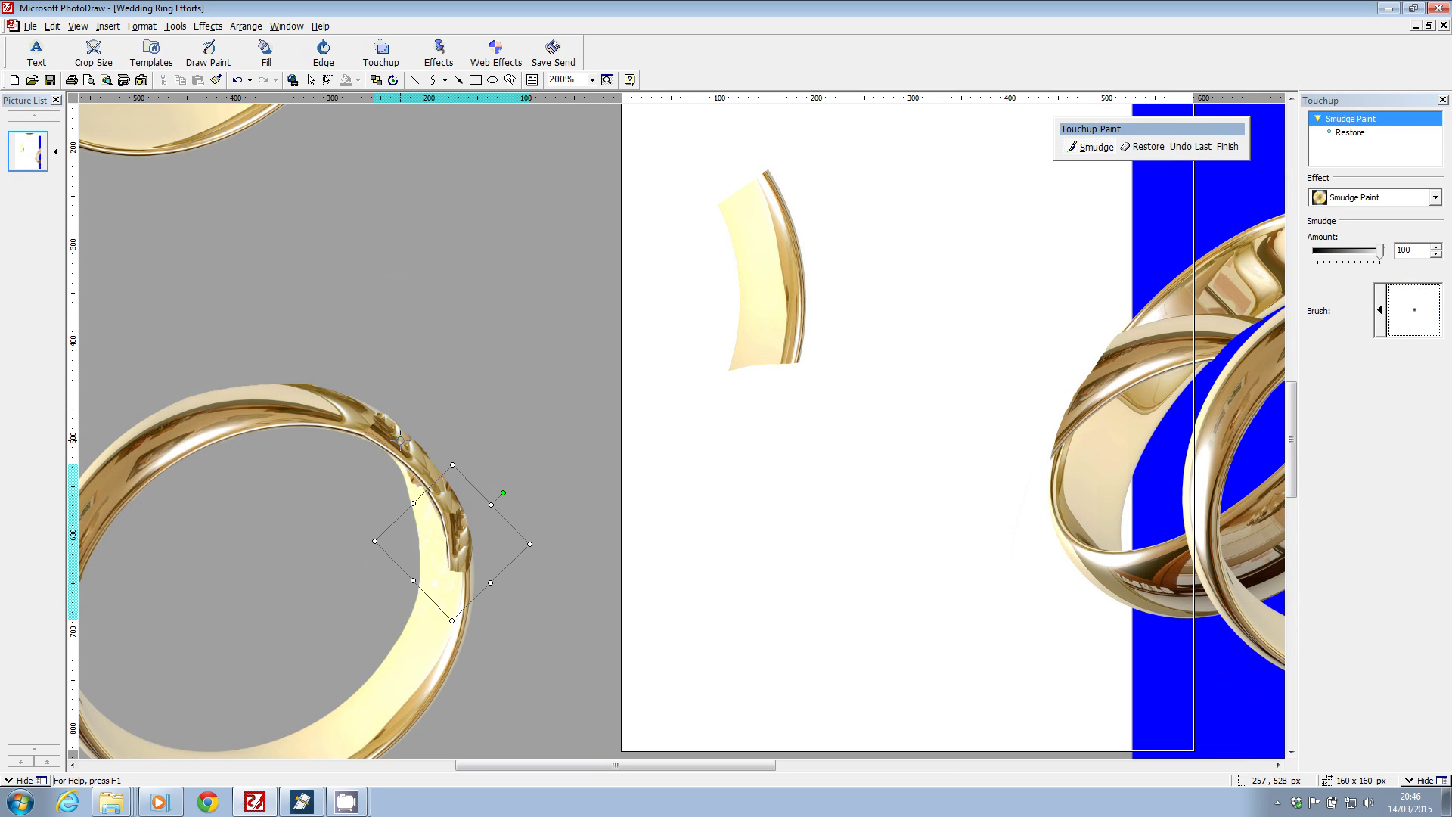
pyautogui.moveTo(446, 488); pyautogui.dragTo(456, 558)
pyautogui.click(1228, 148)
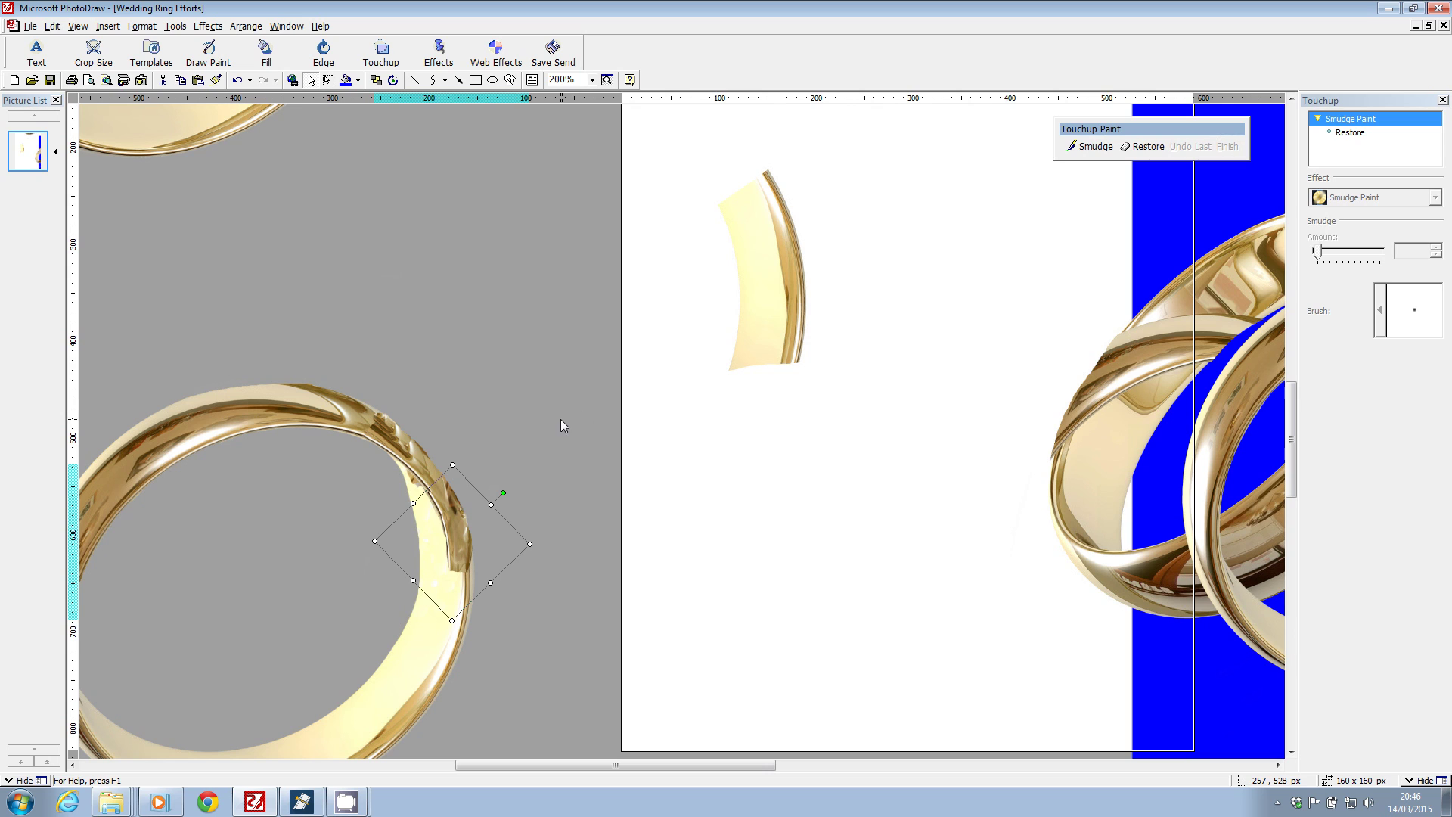
# - Shrink the small patch slightly to about 148 px across and set it aside in the empty space beside the ring
pyautogui.moveTo(459, 517)
pyautogui.mouseDown()
pyautogui.moveTo(586, 497)
pyautogui.moveTo(455, 509)
pyautogui.mouseUp()
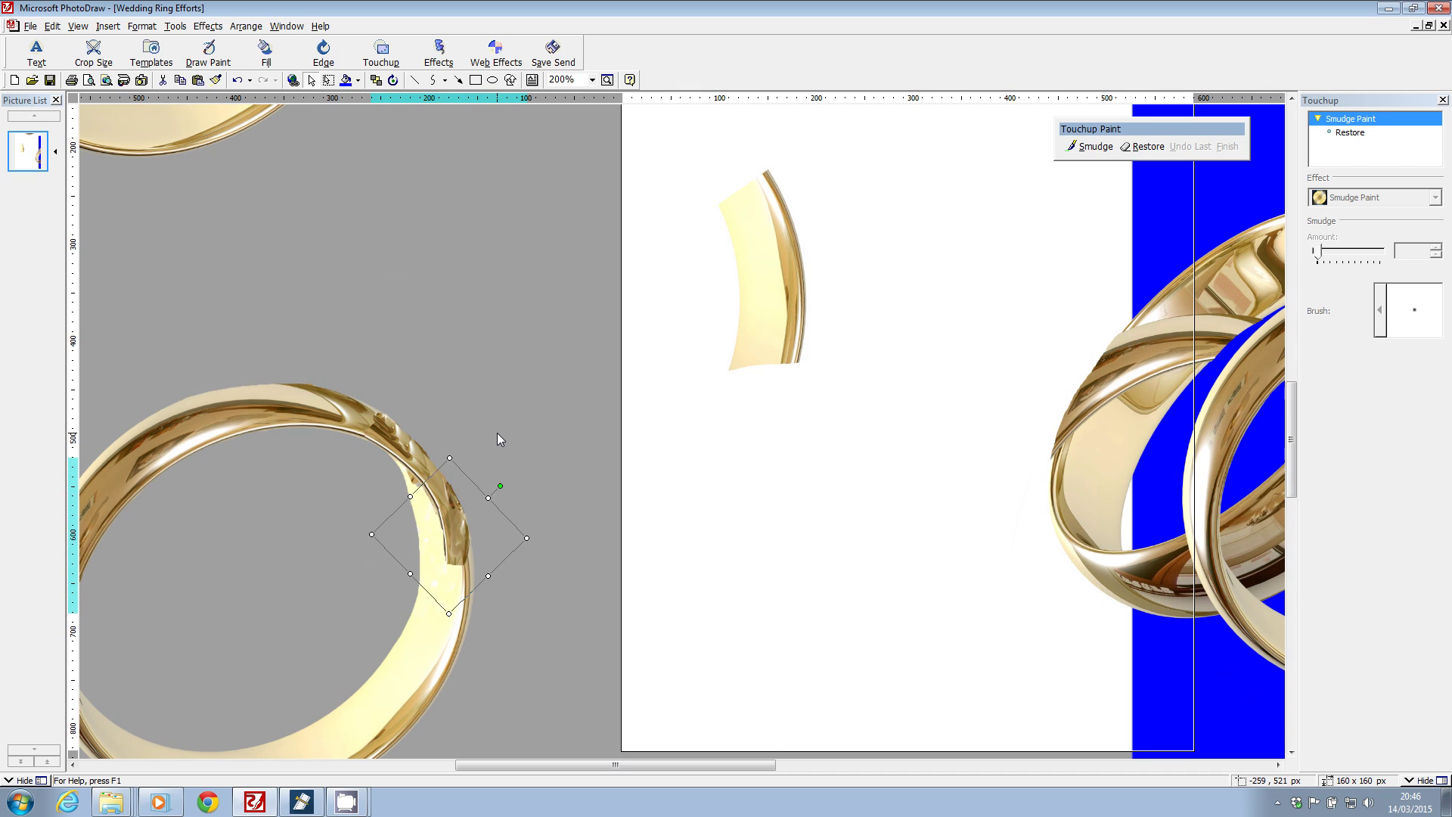
pyautogui.moveTo(372, 533); pyautogui.dragTo(383, 534)
pyautogui.moveTo(486, 520); pyautogui.dragTo(629, 498)
# - Clone pale gold over the dark marks along the inner band at the ring's uncovered upper-right seam
pyautogui.click(437, 541)
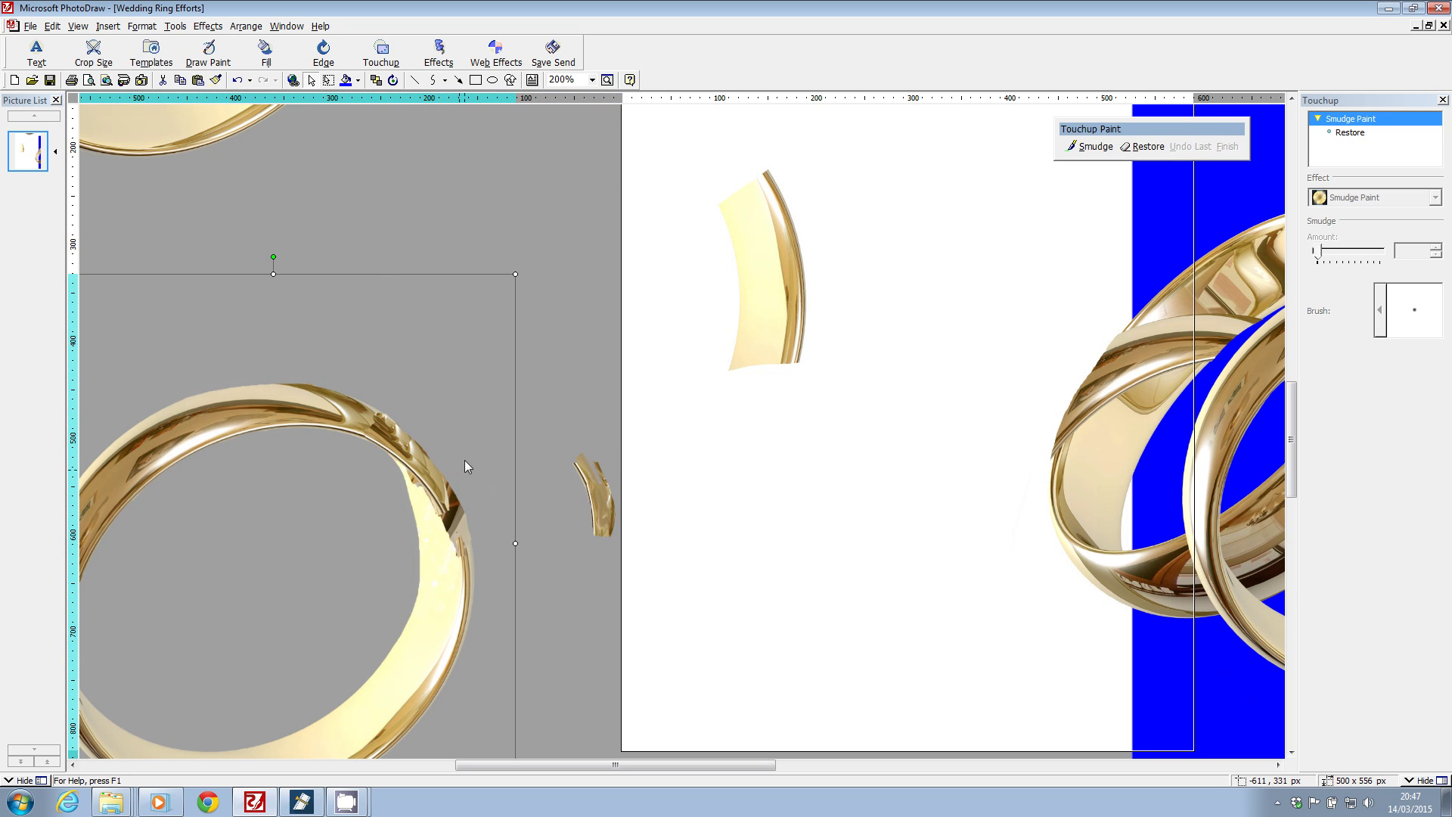
pyautogui.click(382, 53)
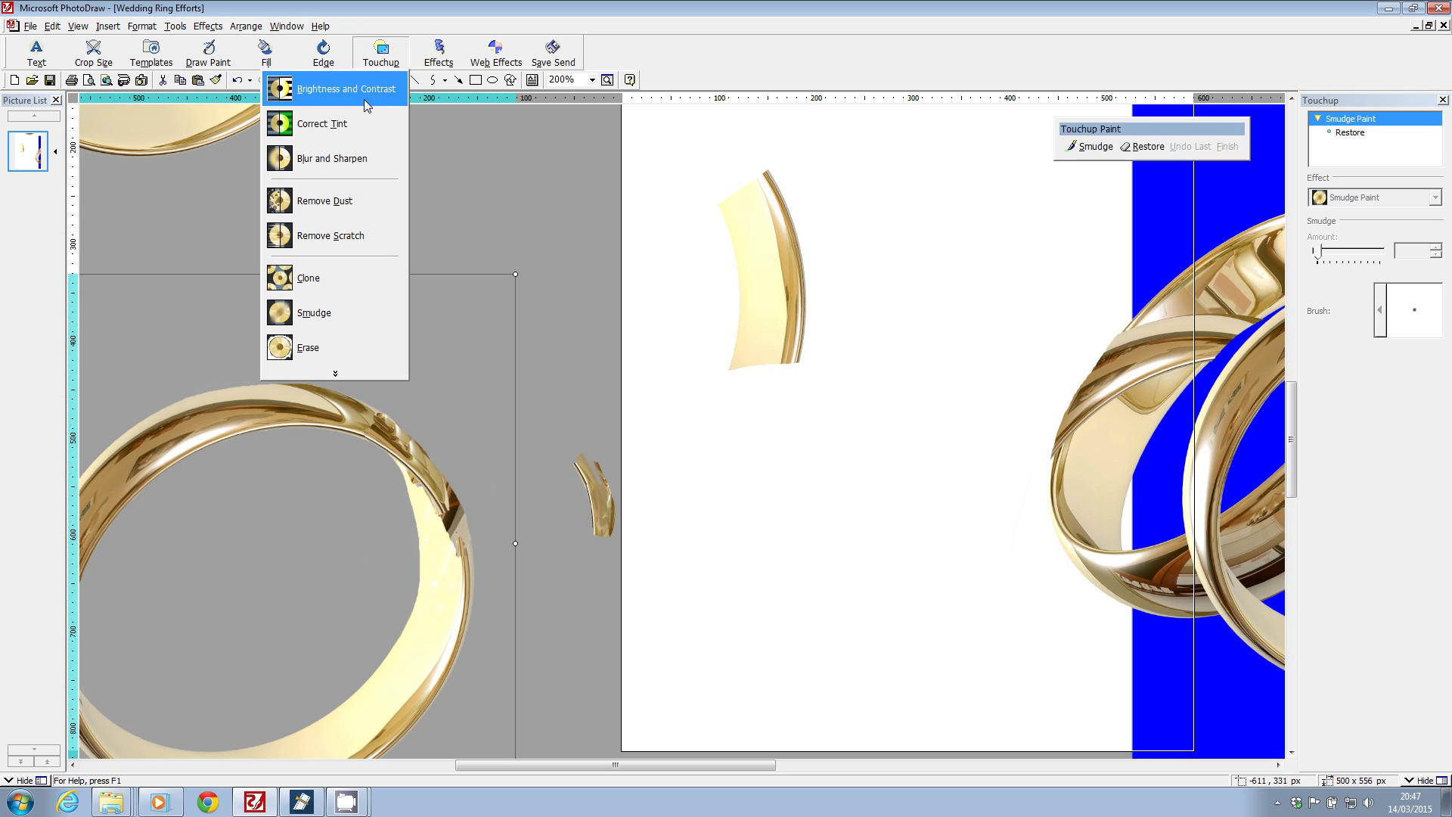
pyautogui.click(325, 280)
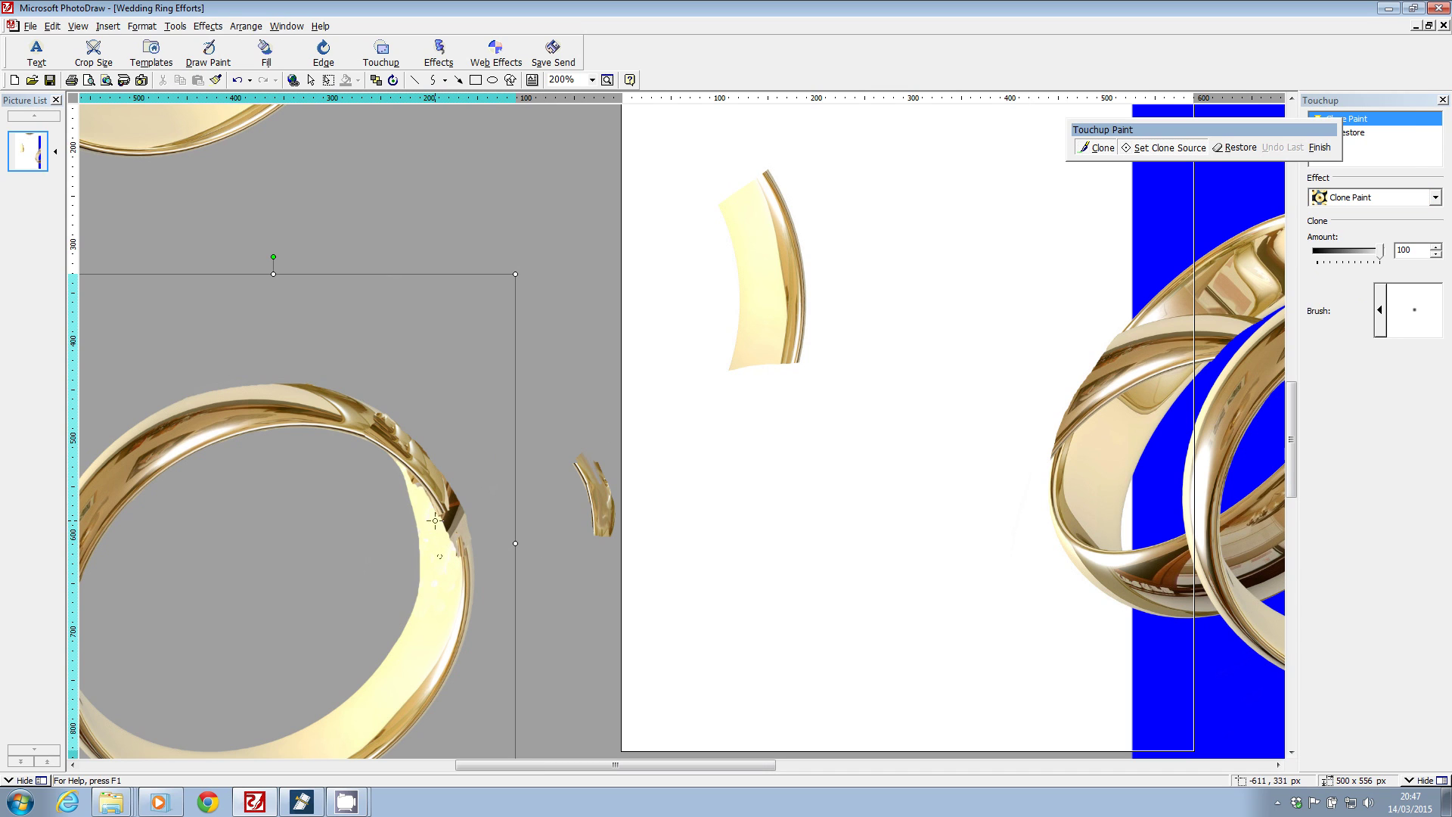
pyautogui.moveTo(440, 556); pyautogui.dragTo(456, 550)
pyautogui.moveTo(413, 486); pyautogui.dragTo(446, 526)
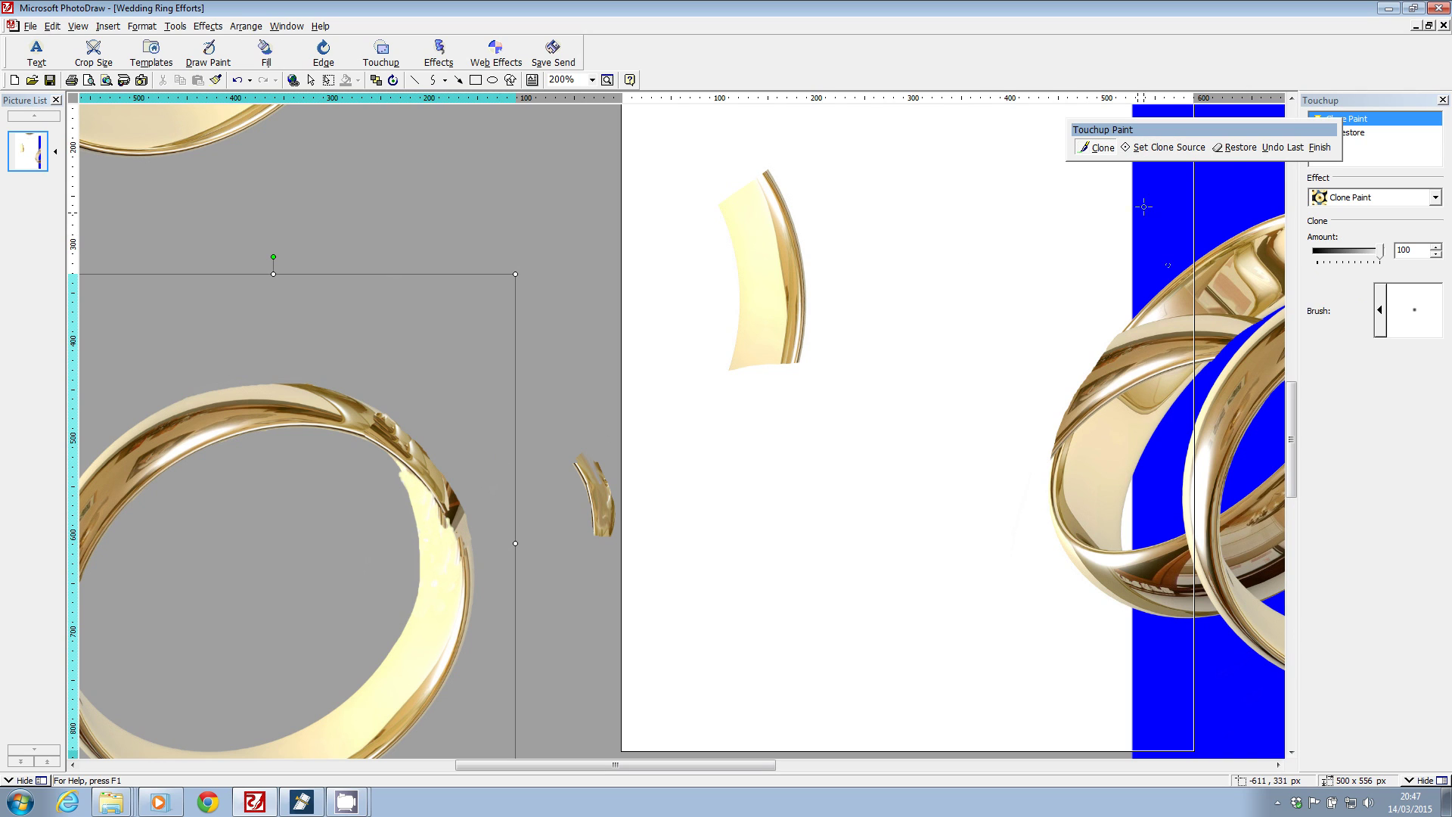
pyautogui.click(1164, 148)
pyautogui.click(428, 522)
pyautogui.click(1320, 147)
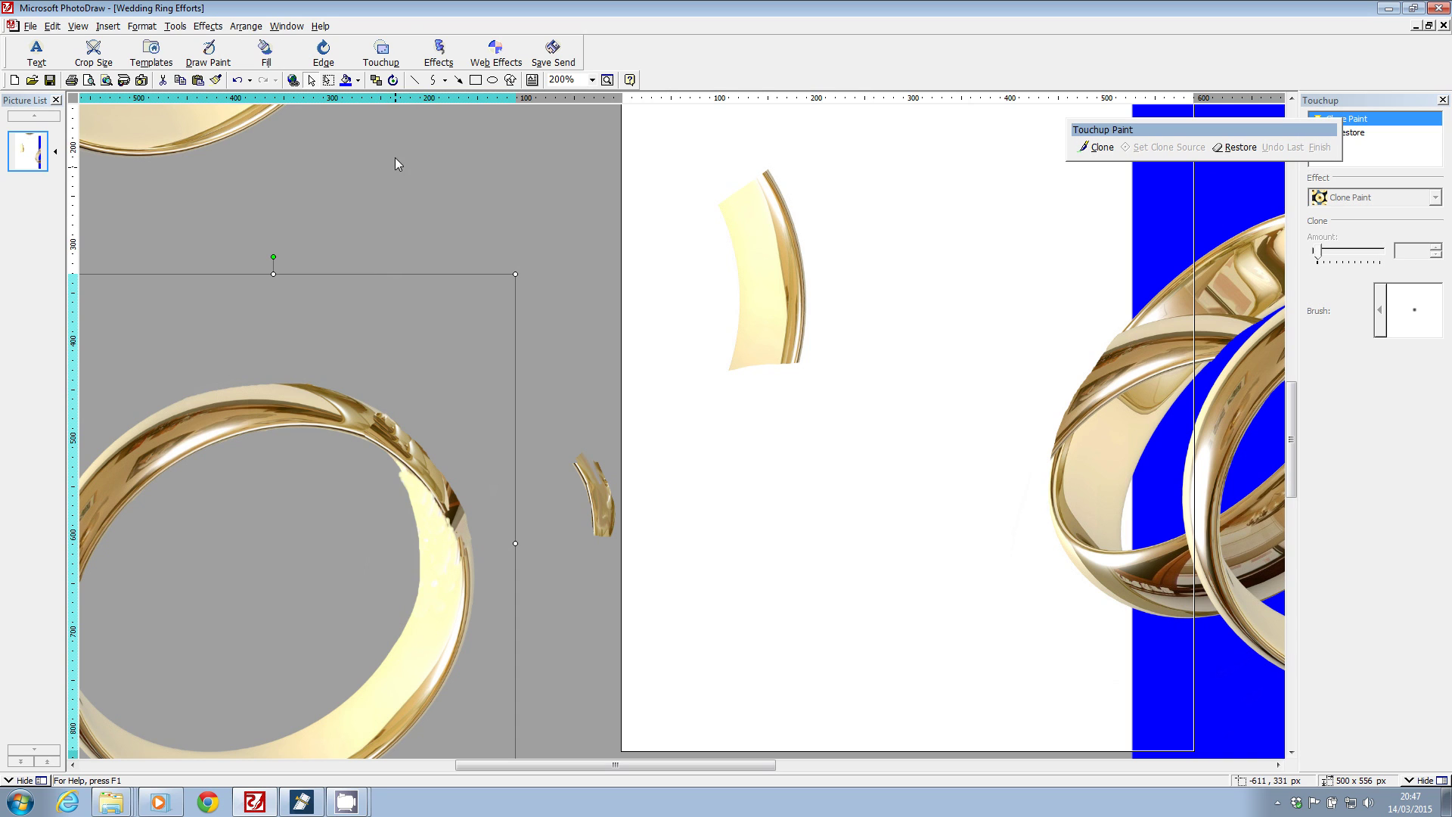
# - Erase the cloned paint spilling past the inner edge of the ring's upper-right band, using a larger round brush
pyautogui.click(381, 54)
pyautogui.click(313, 346)
pyautogui.click(384, 470)
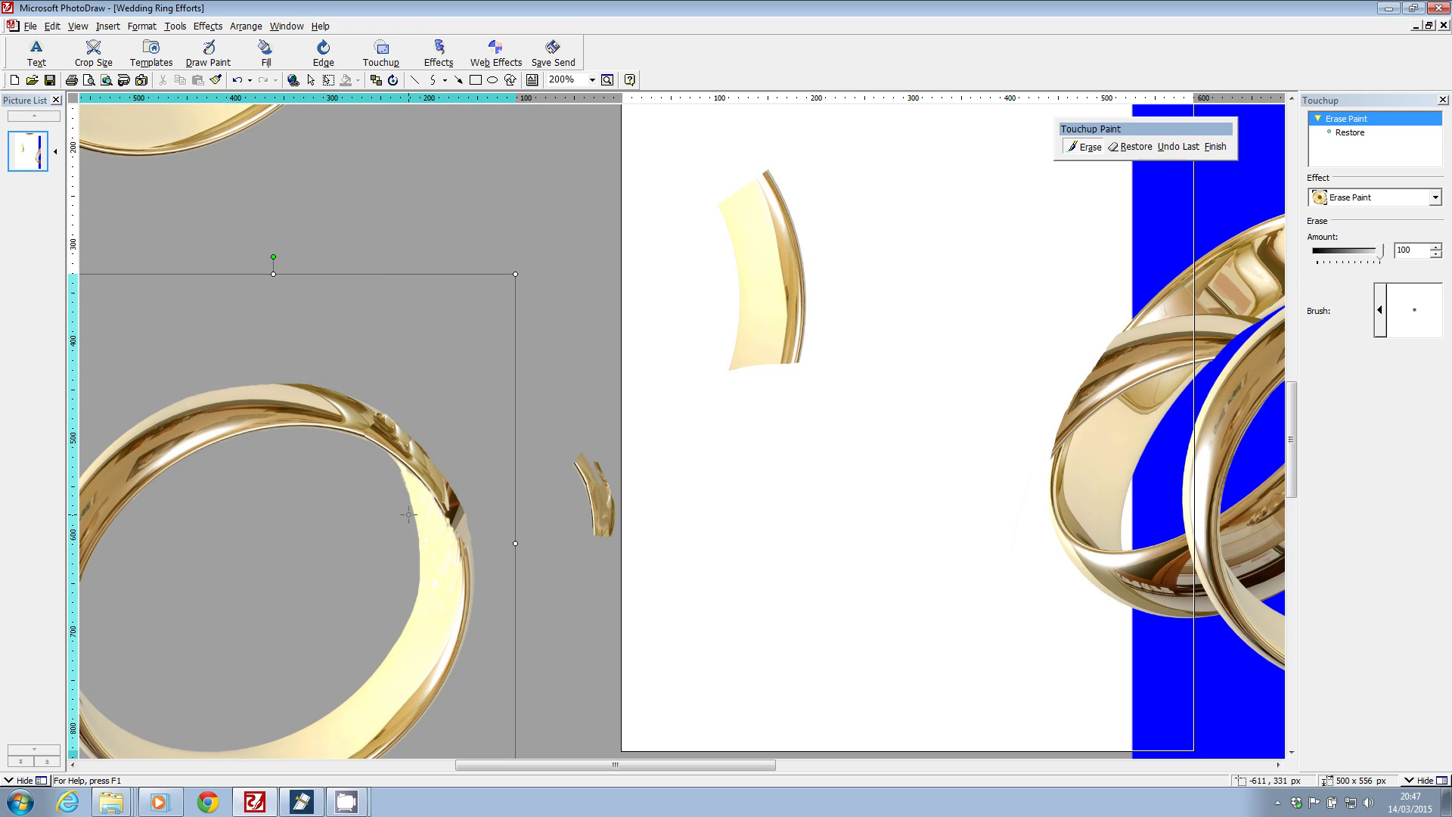
pyautogui.click(1381, 310)
pyautogui.click(965, 309)
pyautogui.click(1210, 146)
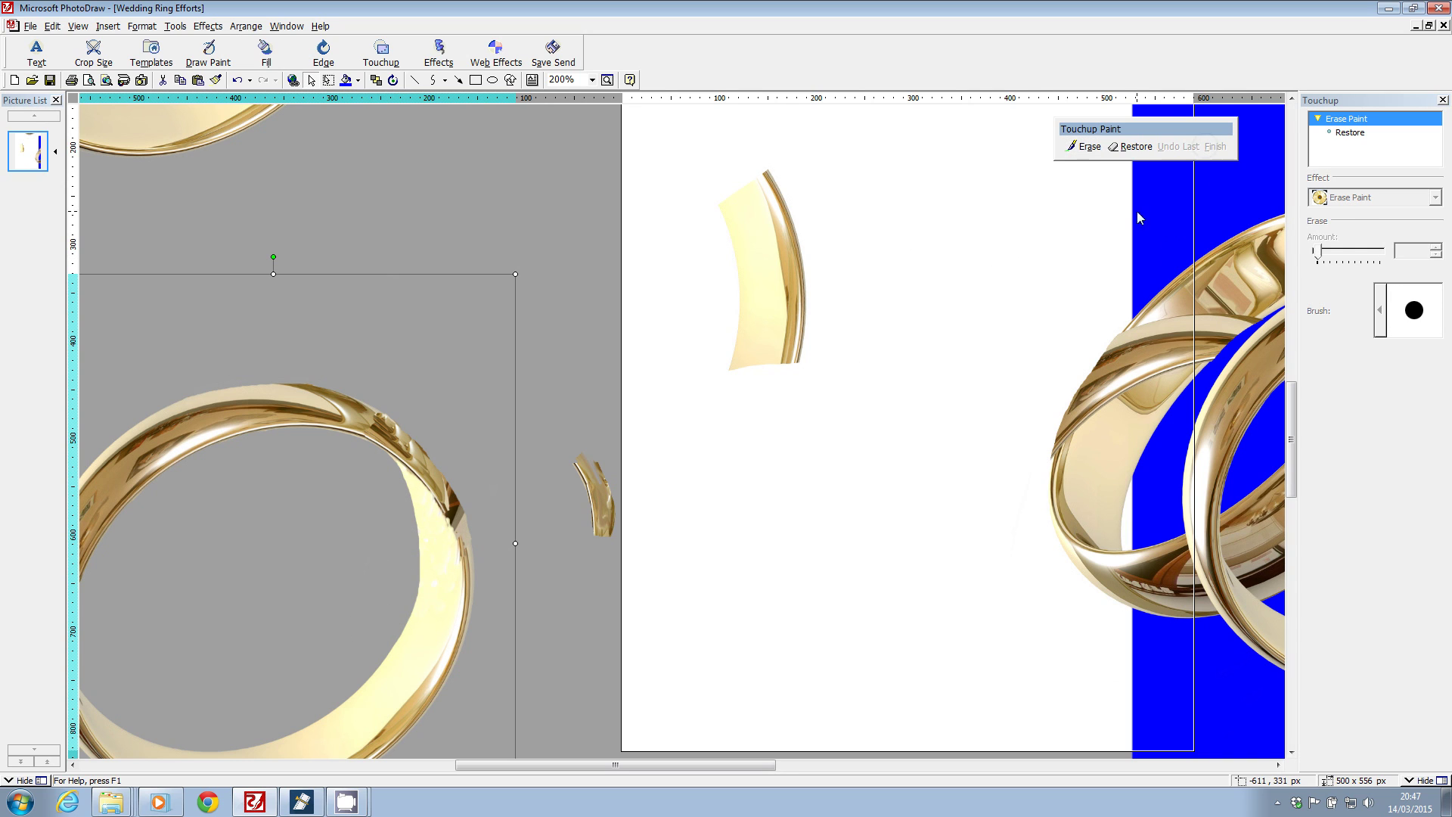
# - Move the small patch back over the ring's upper-right seam and rotate it to follow the band
pyautogui.moveTo(607, 497); pyautogui.dragTo(501, 483)
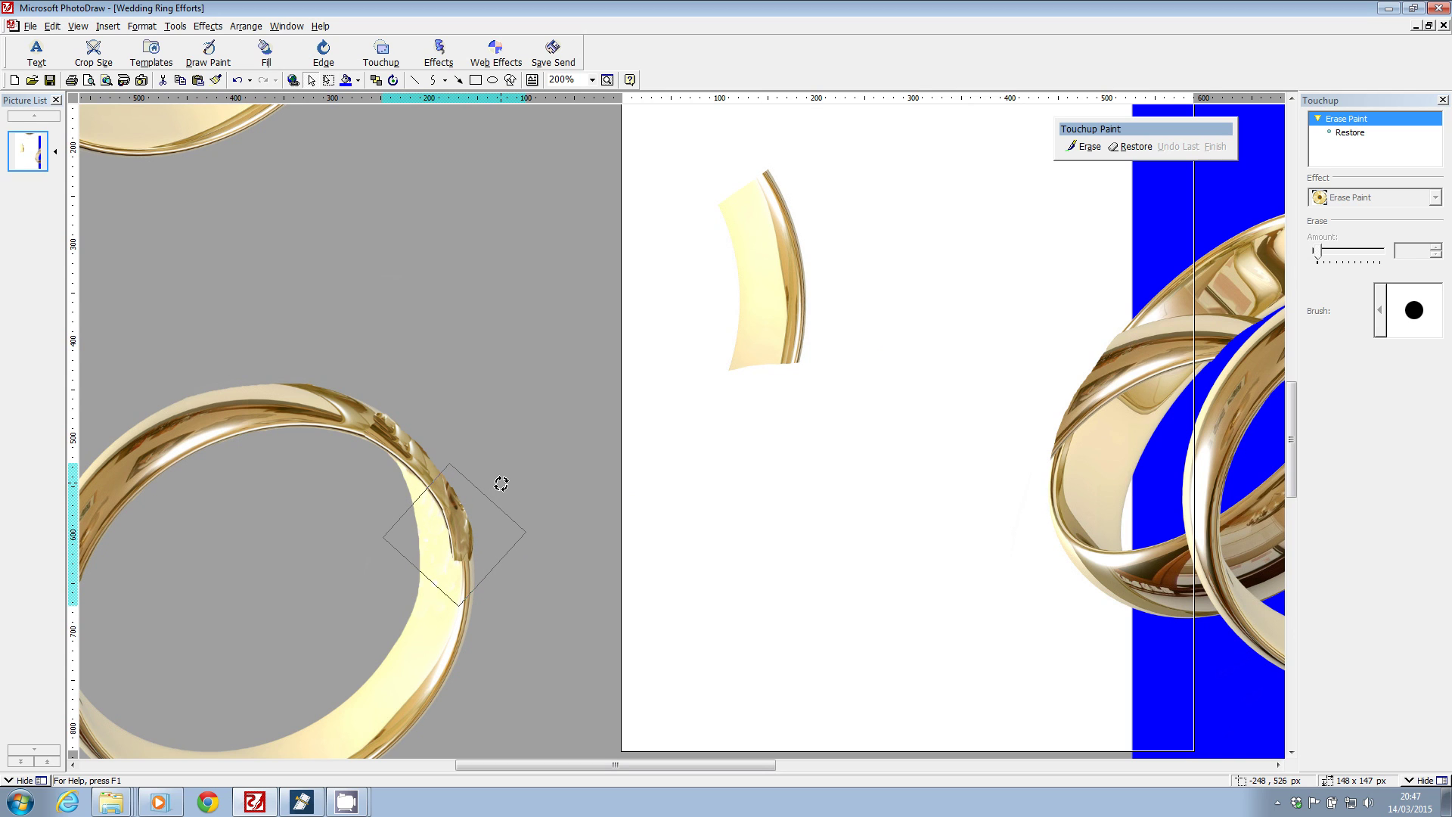
pyautogui.click(1127, 148)
pyautogui.click(459, 493)
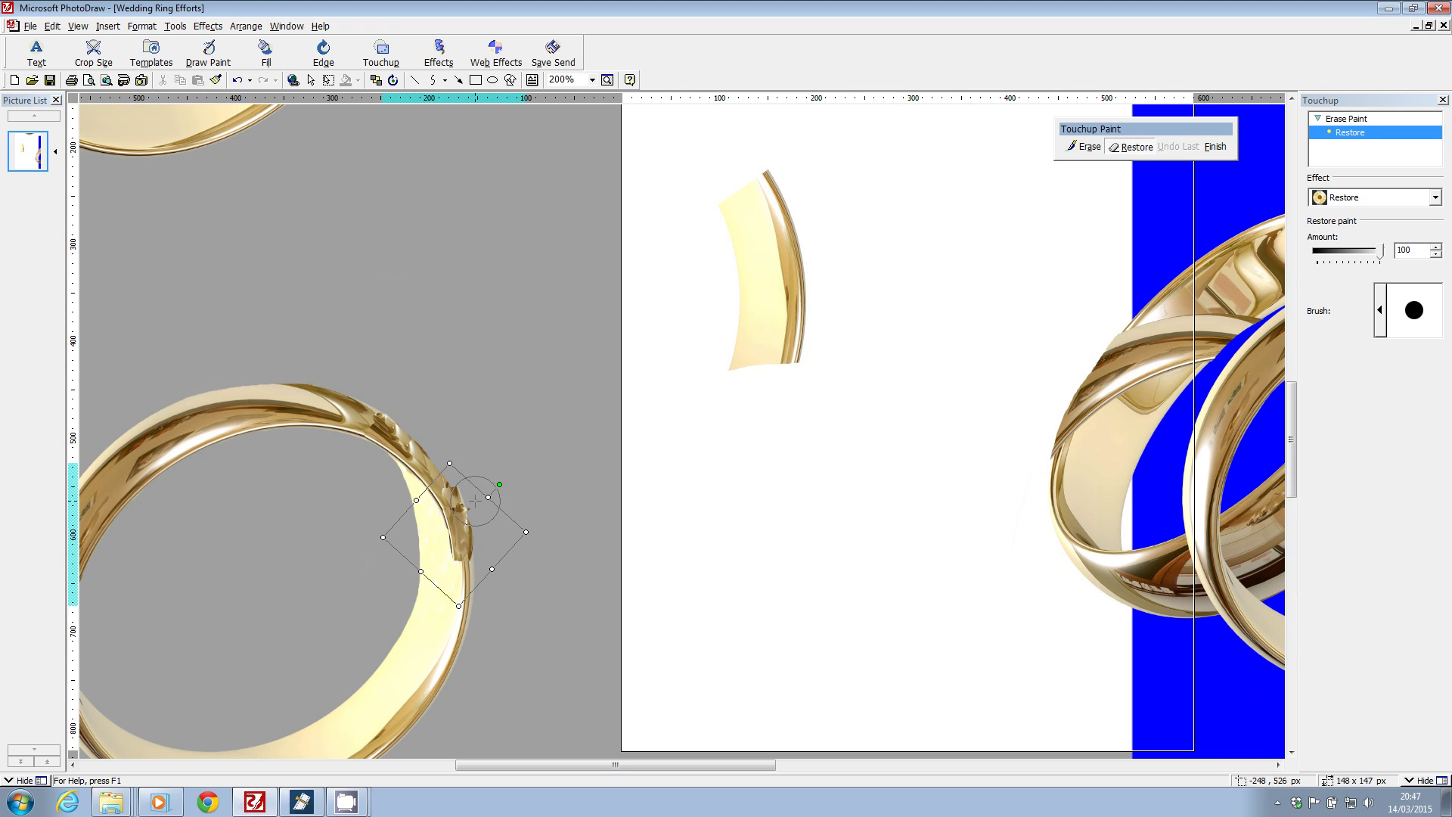
pyautogui.click(1177, 147)
# - Group the ring with the small patch covering its upper-right seam
pyautogui.hscroll(-3, 601, 770)
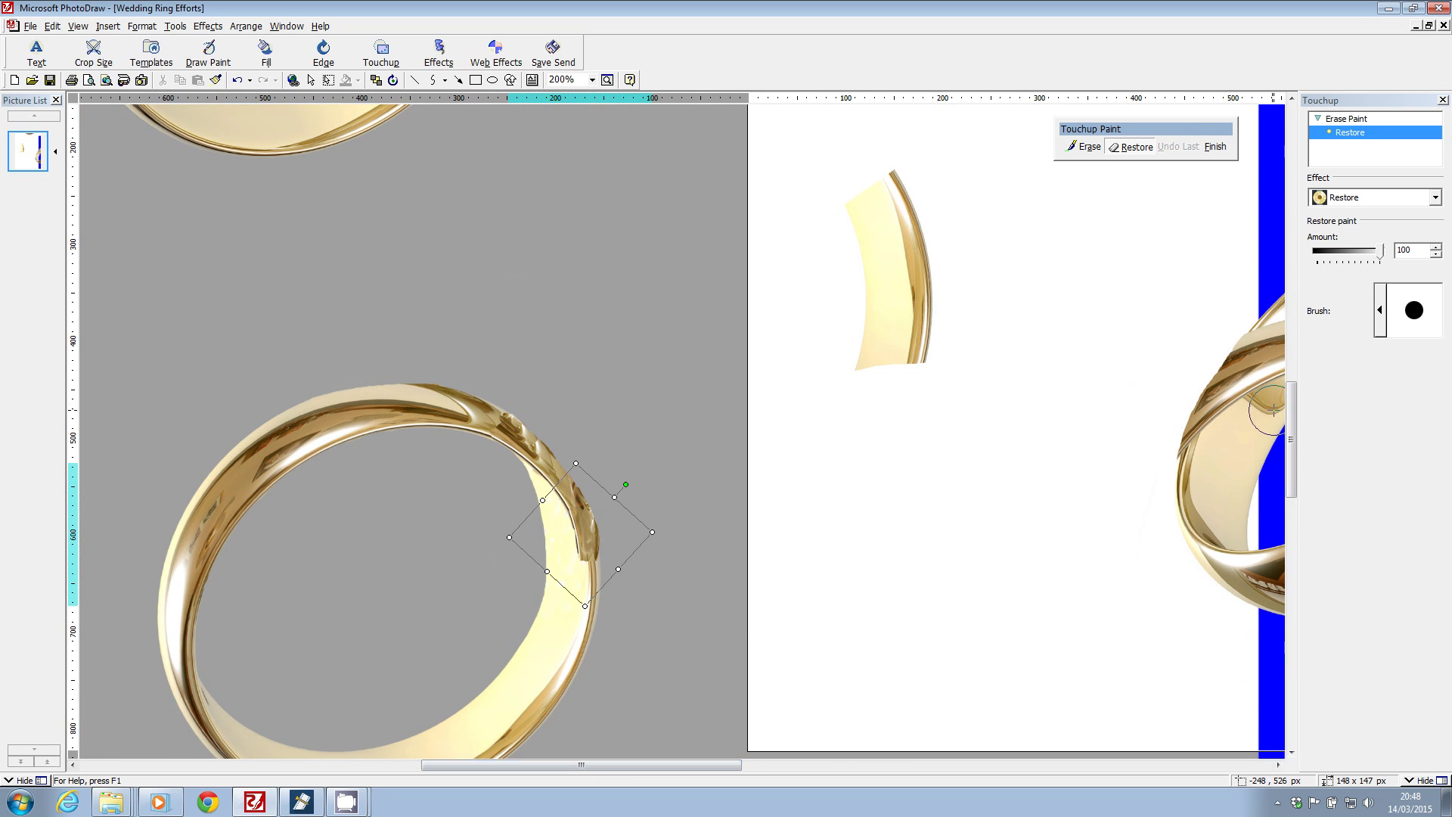
pyautogui.scroll(-3, 1255, 421)
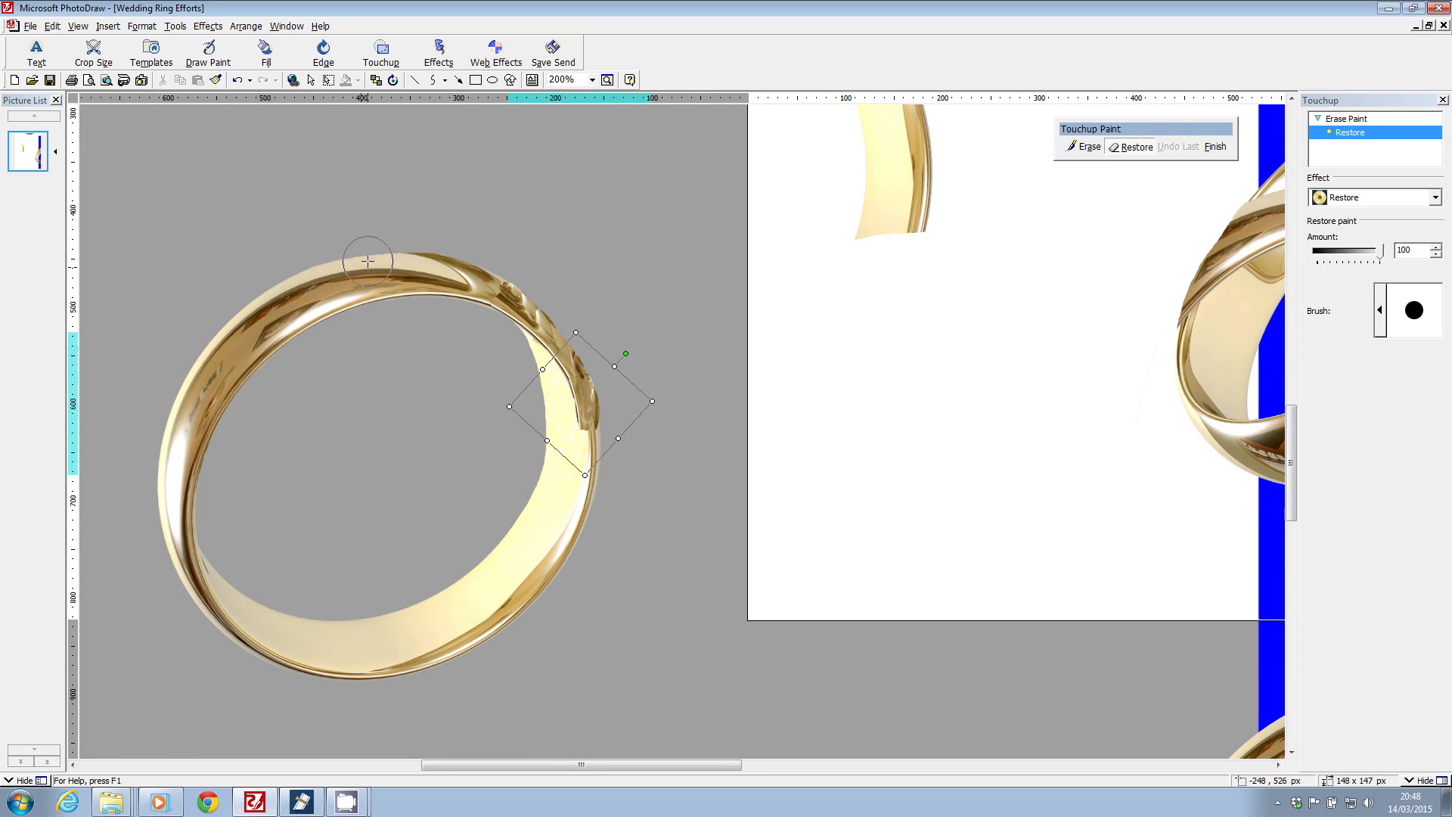
pyautogui.click(593, 80)
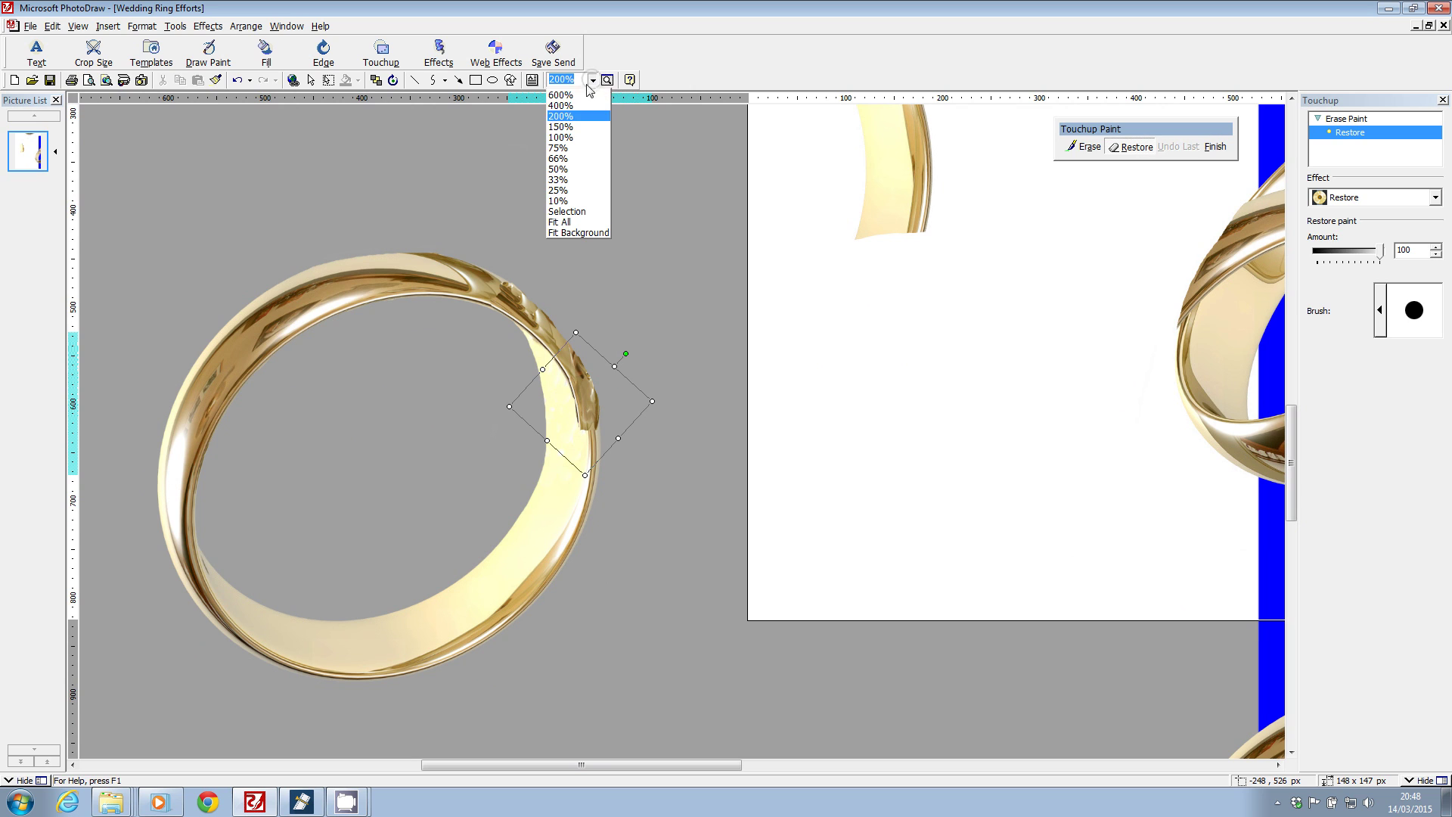
pyautogui.click(564, 137)
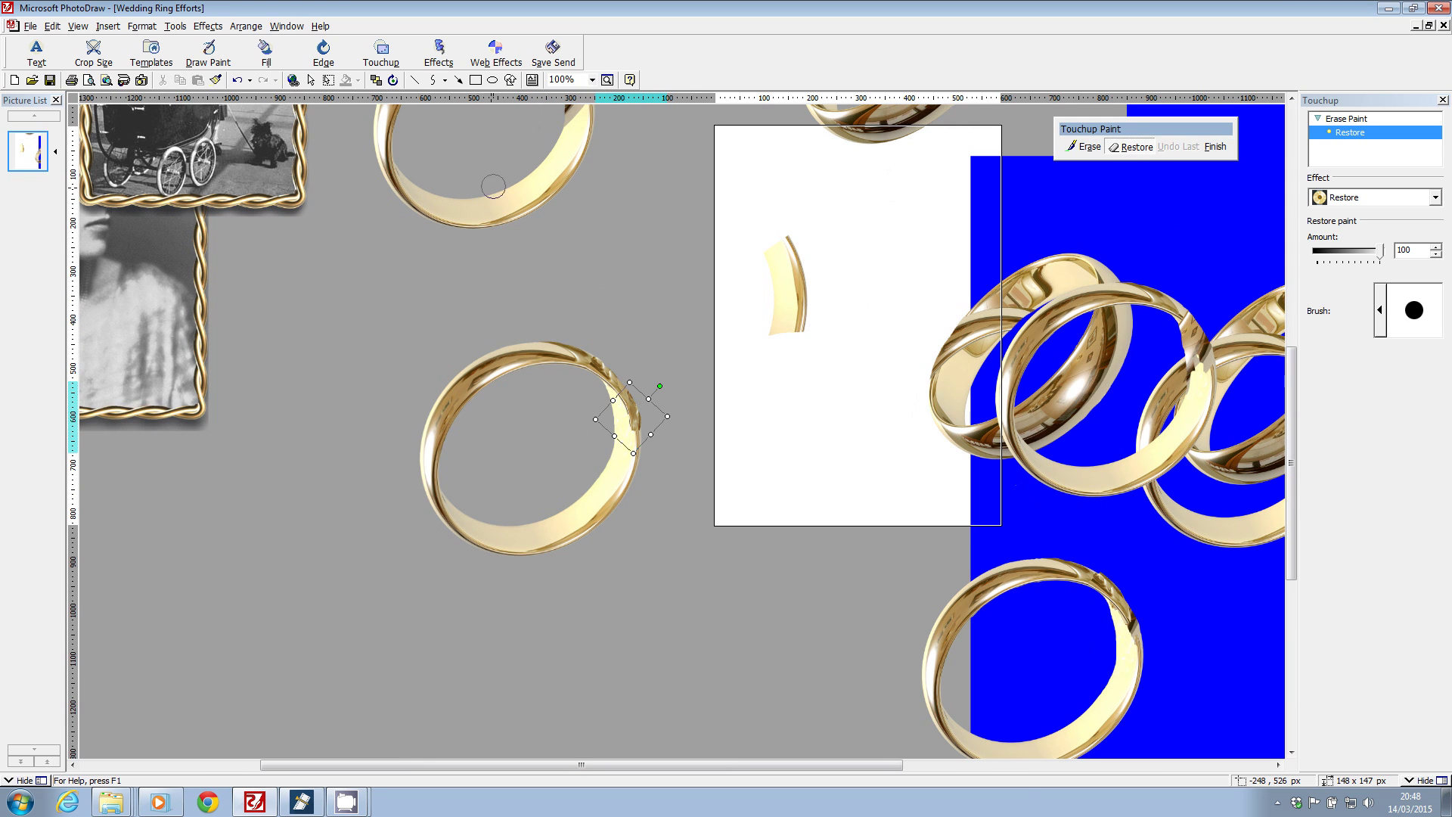
pyautogui.click(1214, 146)
pyautogui.moveTo(314, 268); pyautogui.dragTo(709, 642)
pyautogui.rightClick(604, 458)
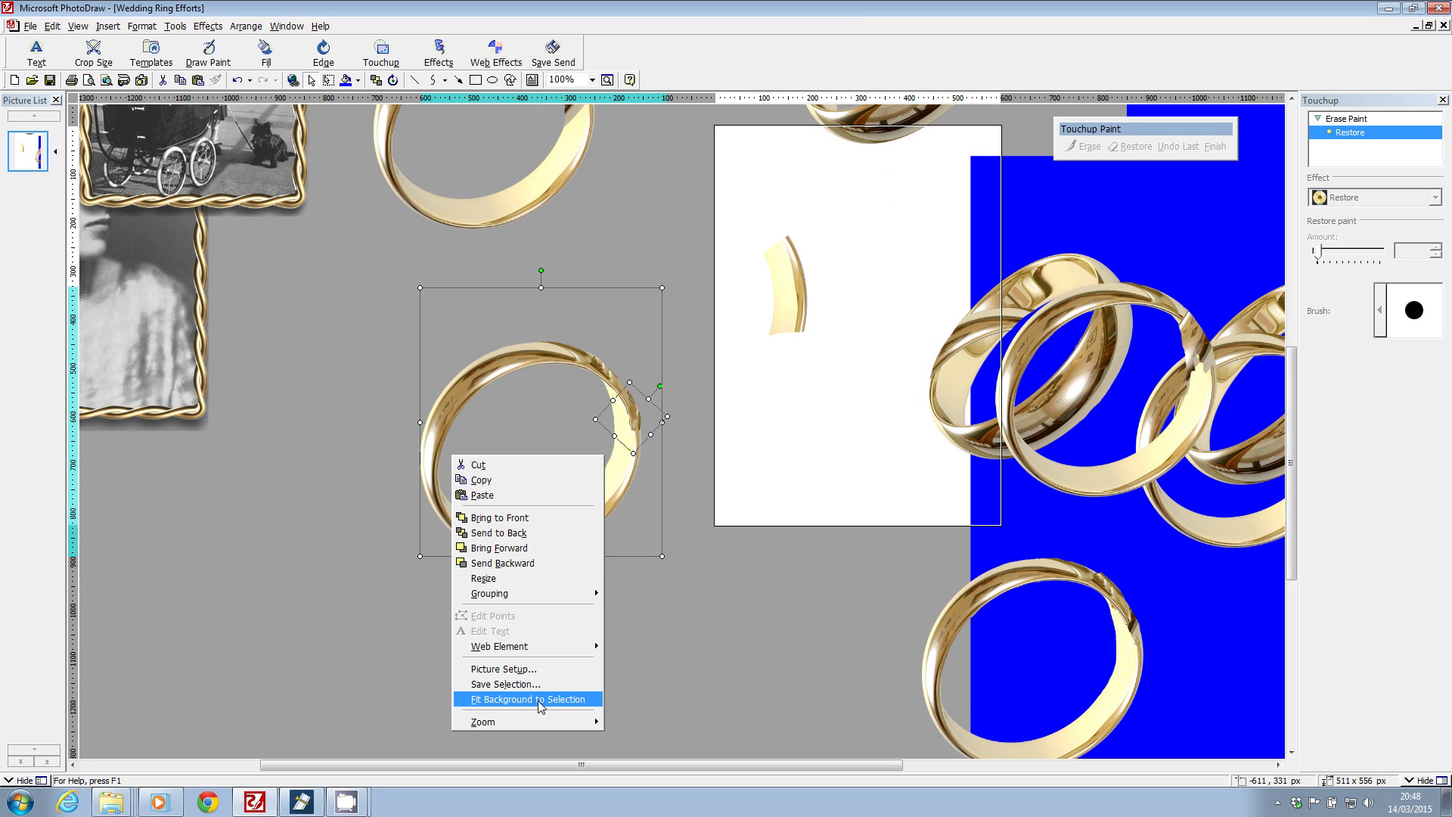
pyautogui.moveTo(553, 599)
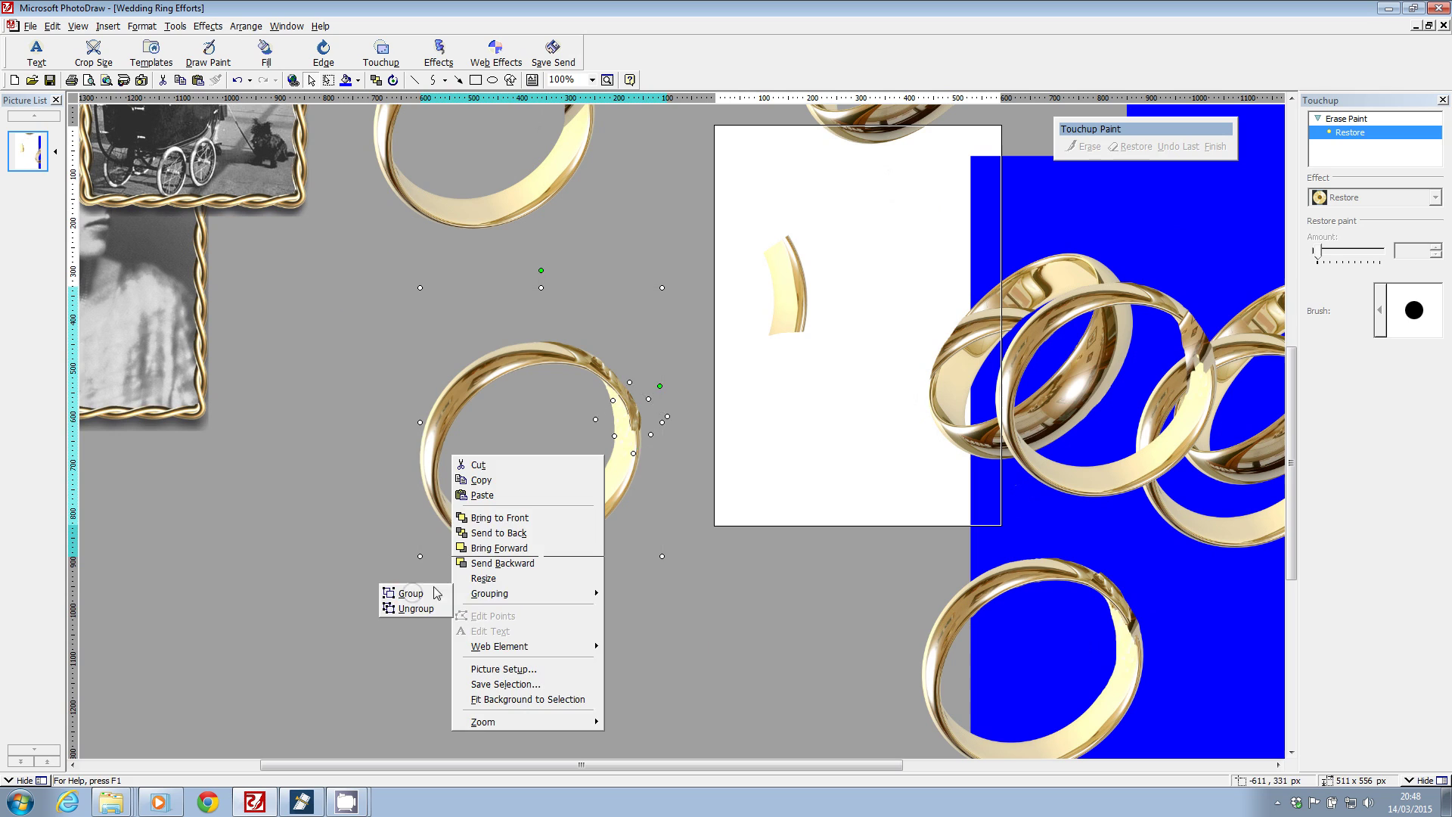
pyautogui.click(414, 593)
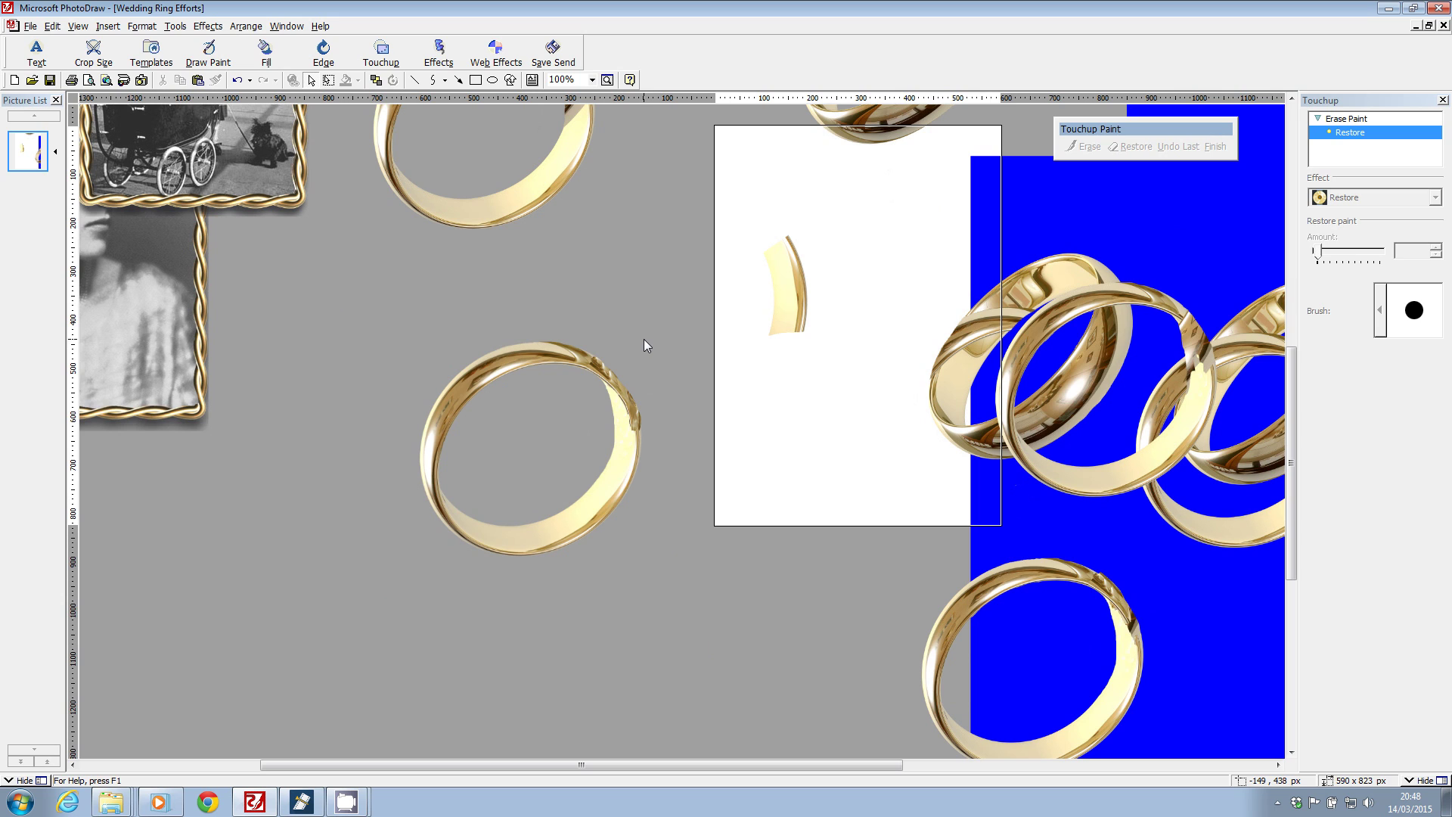
# - Move the curved band cut-out further down the white page, level with the grouped ring
pyautogui.click(591, 80)
pyautogui.click(549, 124)
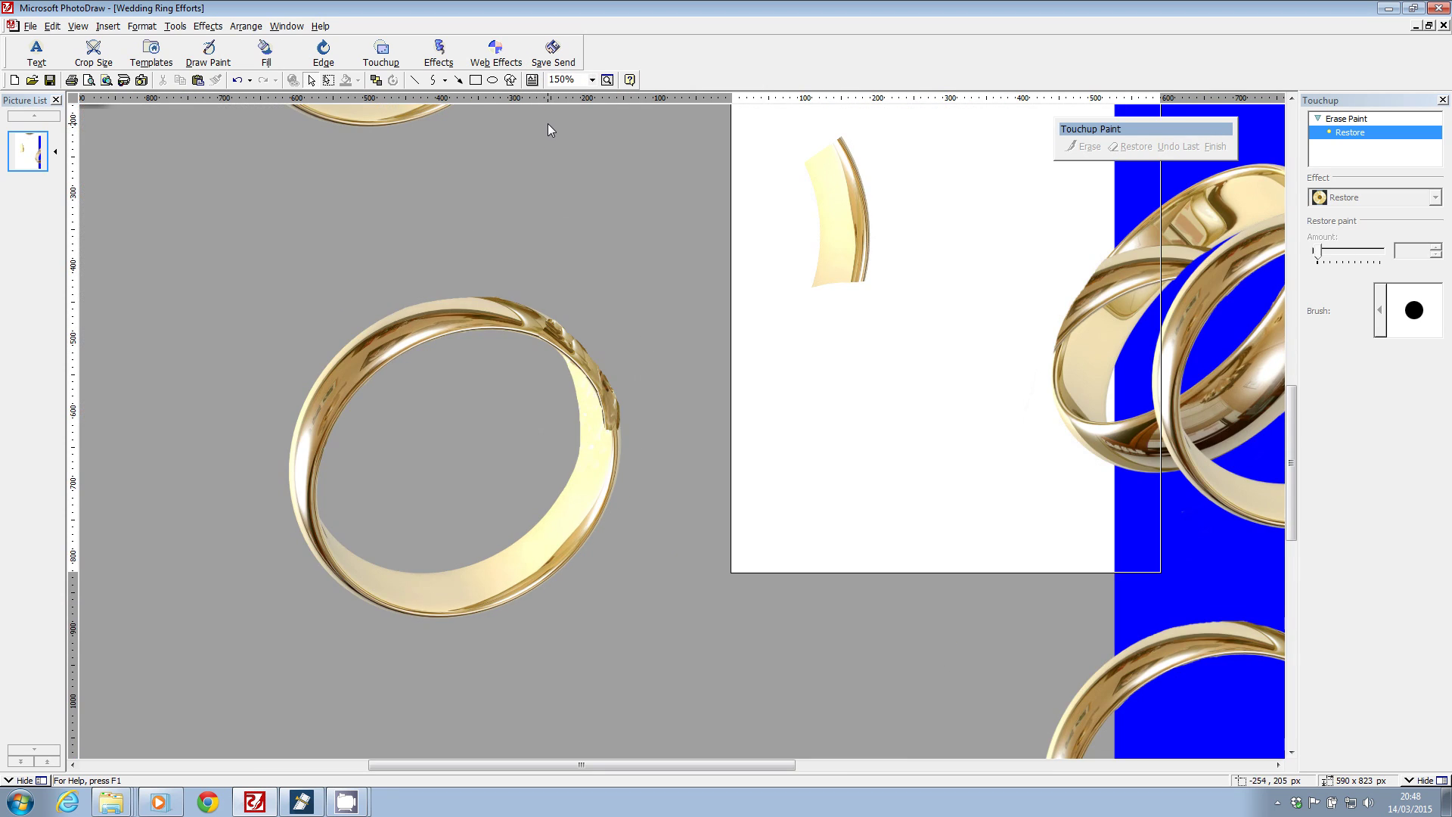
pyautogui.click(592, 80)
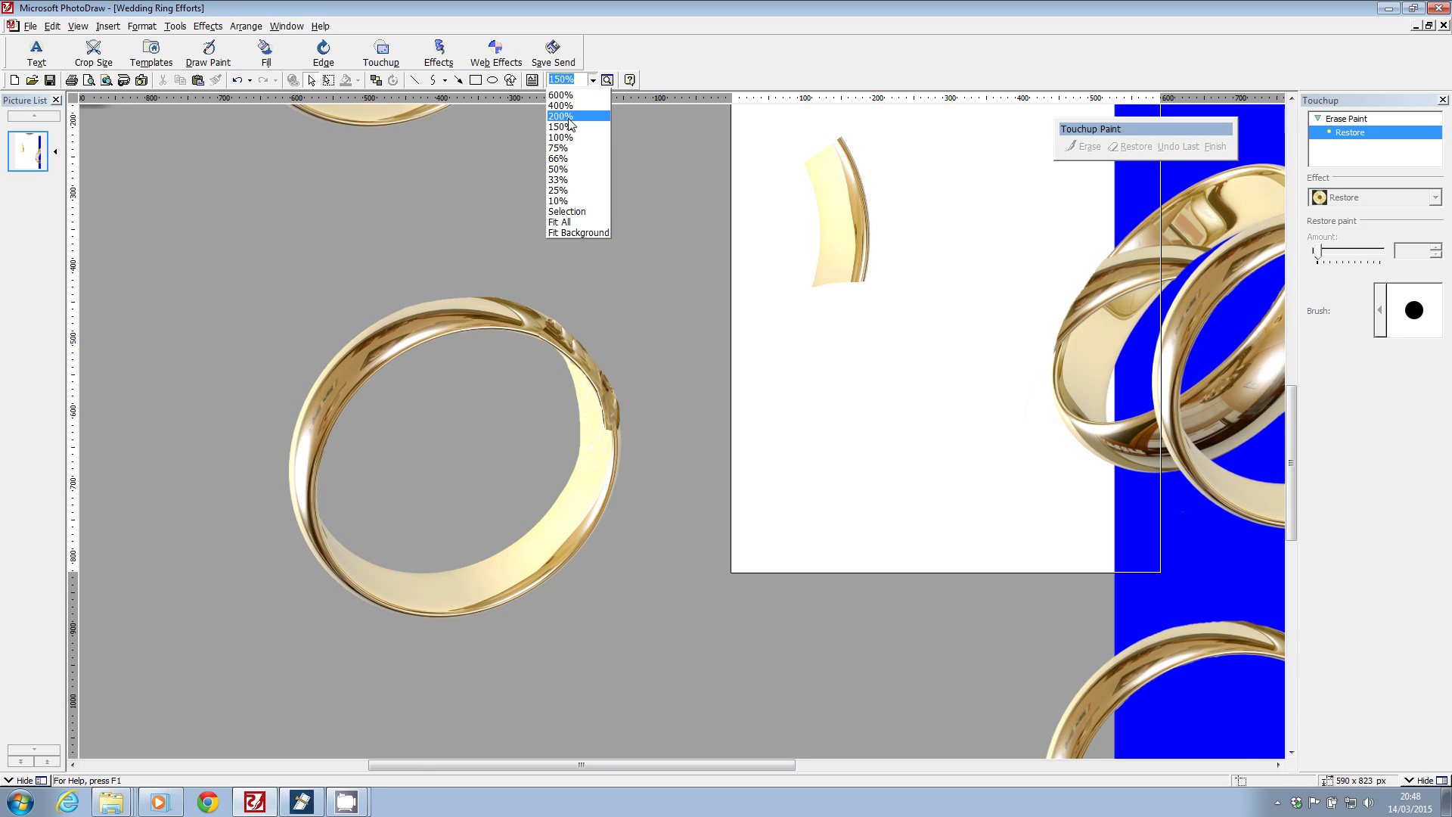
pyautogui.click(566, 117)
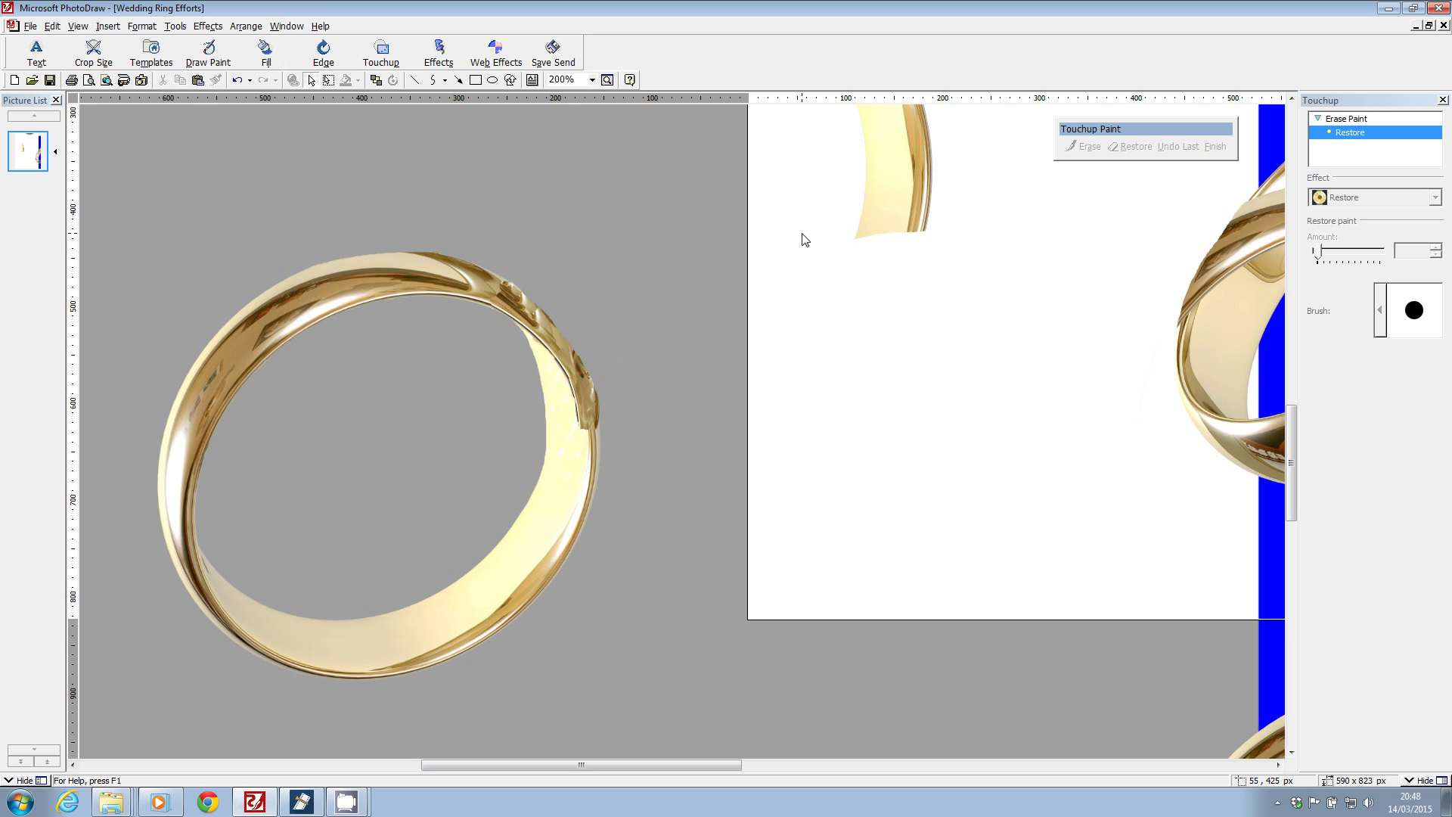
pyautogui.moveTo(904, 187); pyautogui.dragTo(835, 430)
# - Clone pale gold along the inner band beside the patch's lower end on the grouped ring, using a medium hard round brush
pyautogui.click(597, 452)
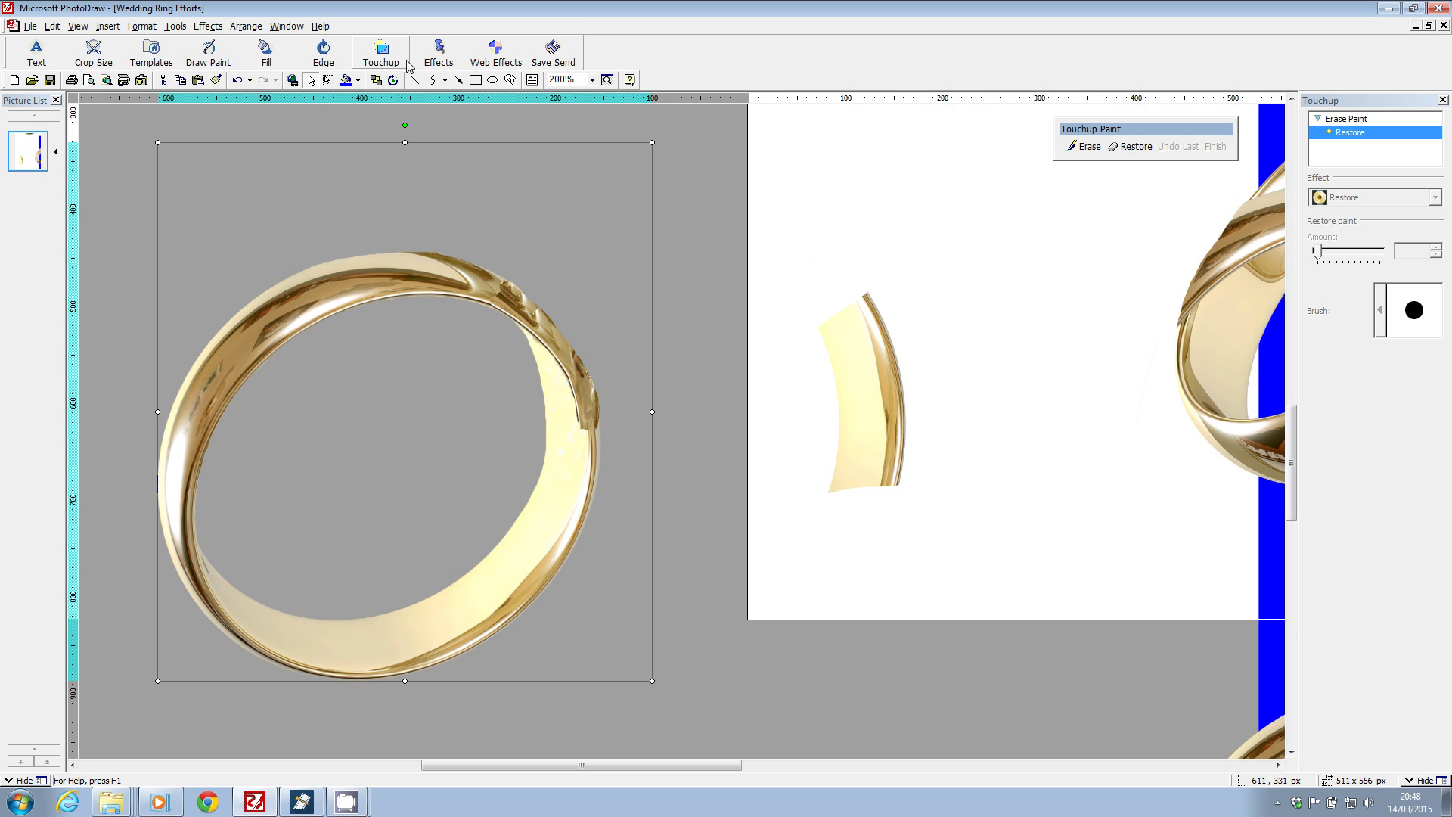
pyautogui.click(384, 54)
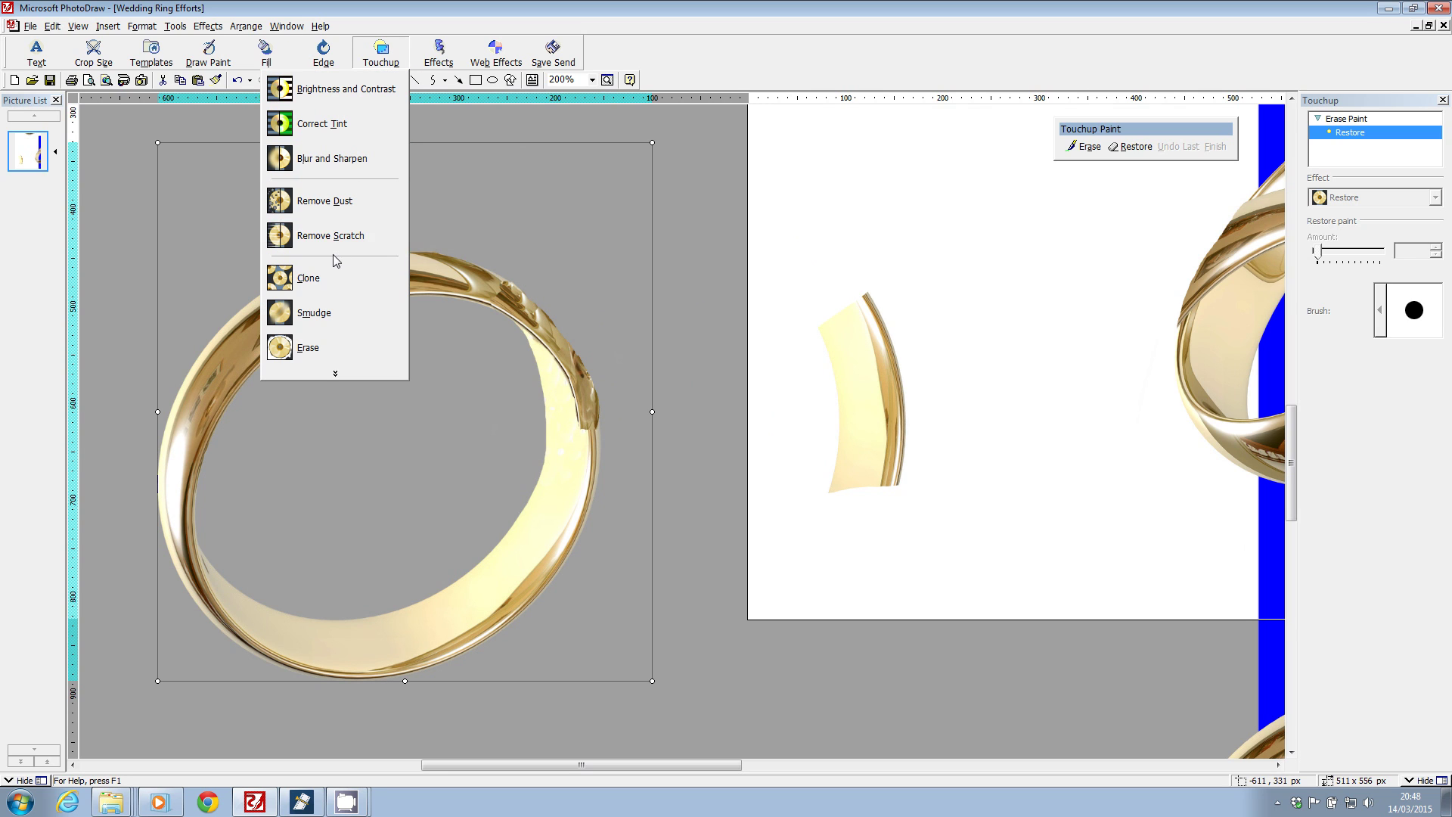
pyautogui.click(310, 274)
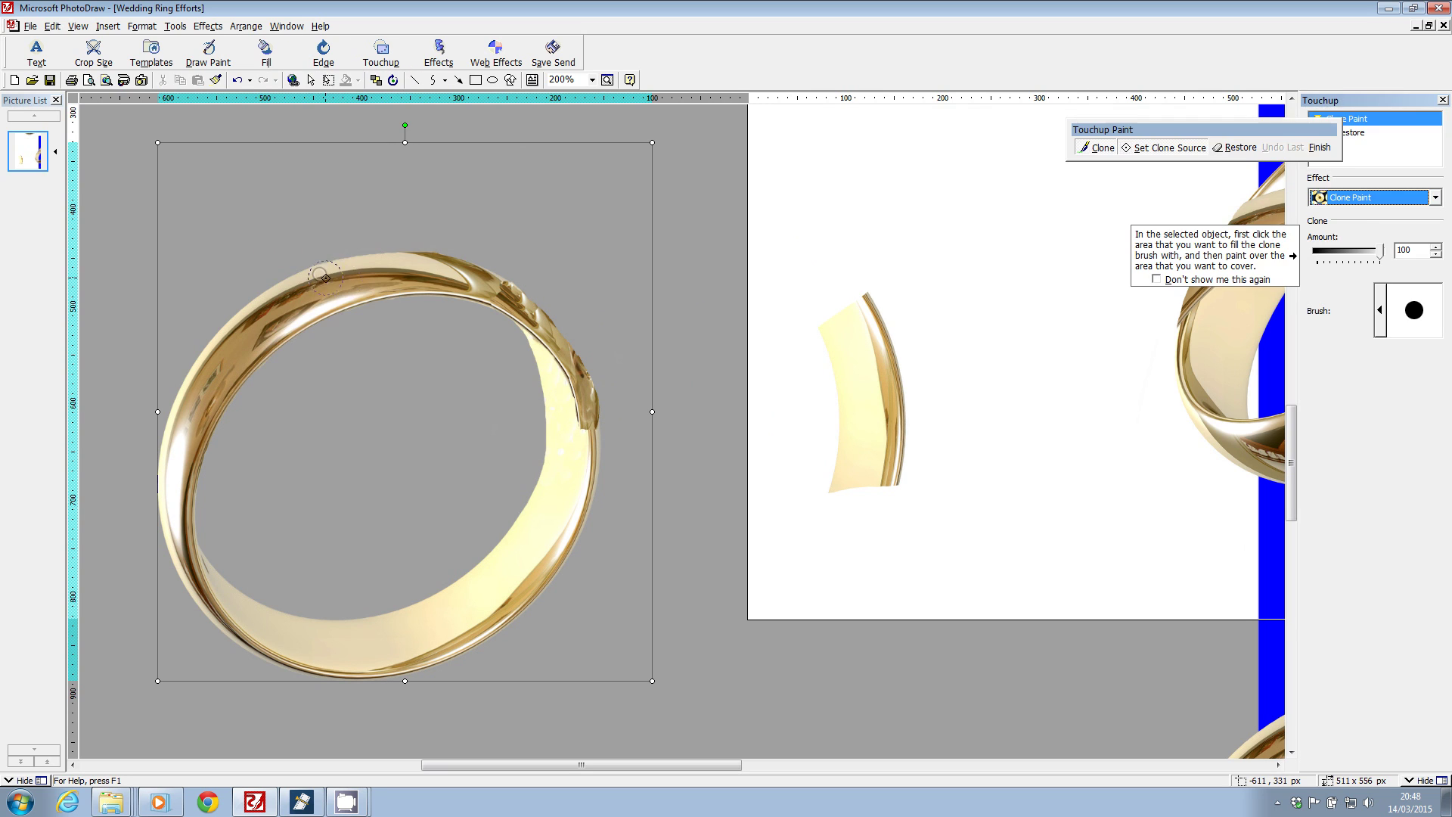
pyautogui.click(1382, 314)
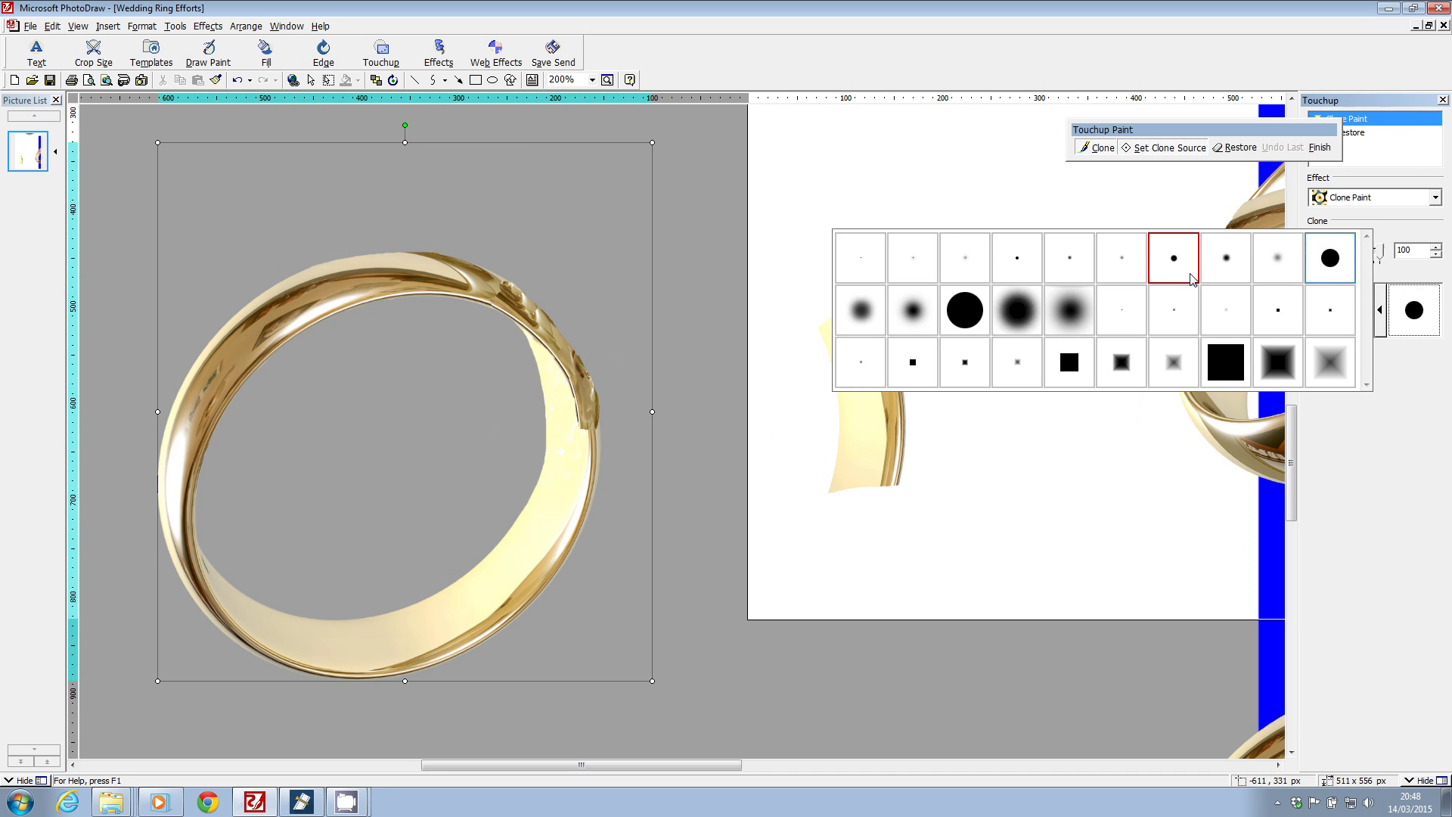
pyautogui.click(1174, 258)
pyautogui.moveTo(567, 413); pyautogui.dragTo(573, 474)
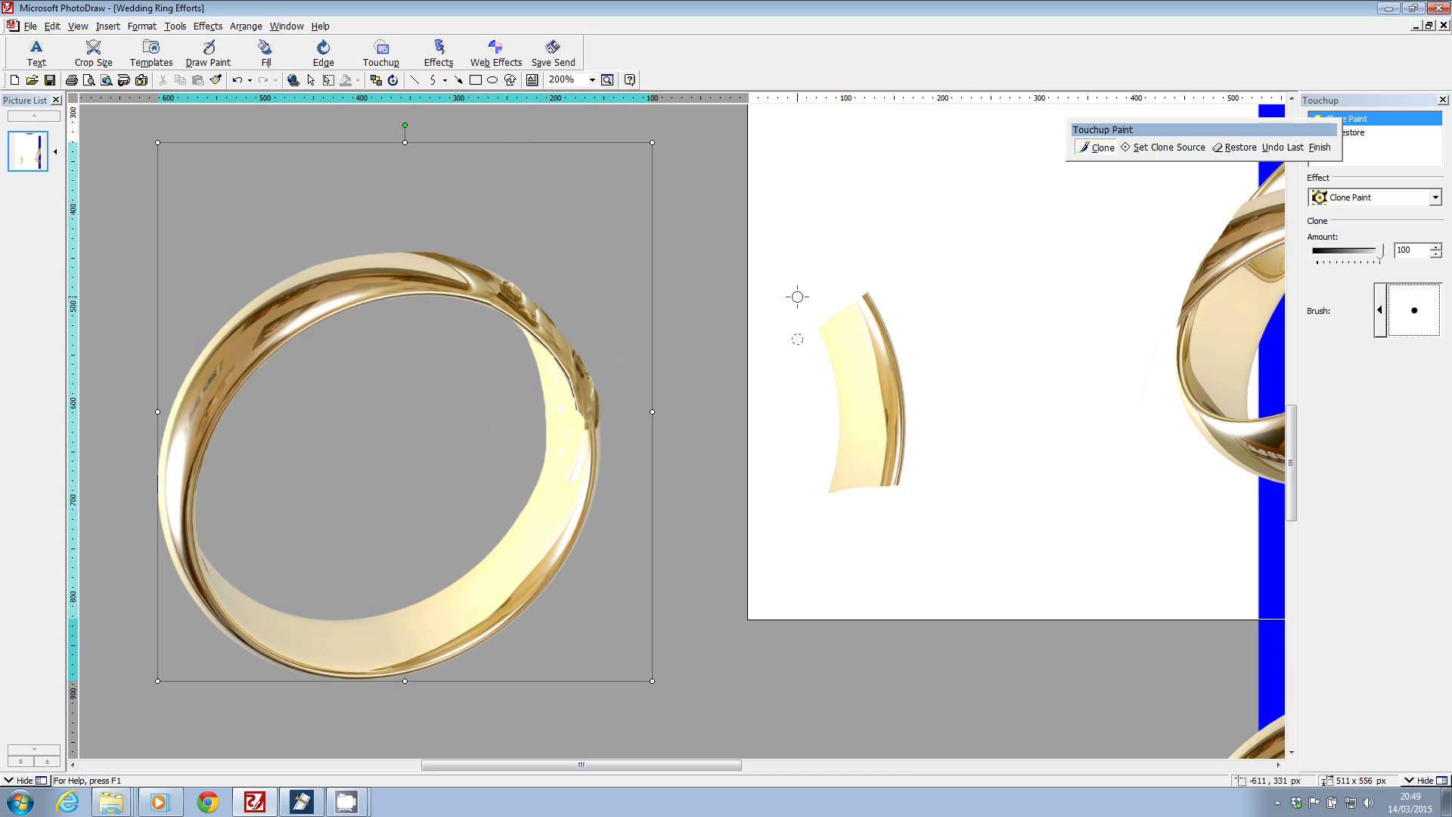
# - Clone plain gold over the white streaks on the inner band below the patch, using a smaller hard round brush
pyautogui.click(1168, 148)
pyautogui.click(1387, 316)
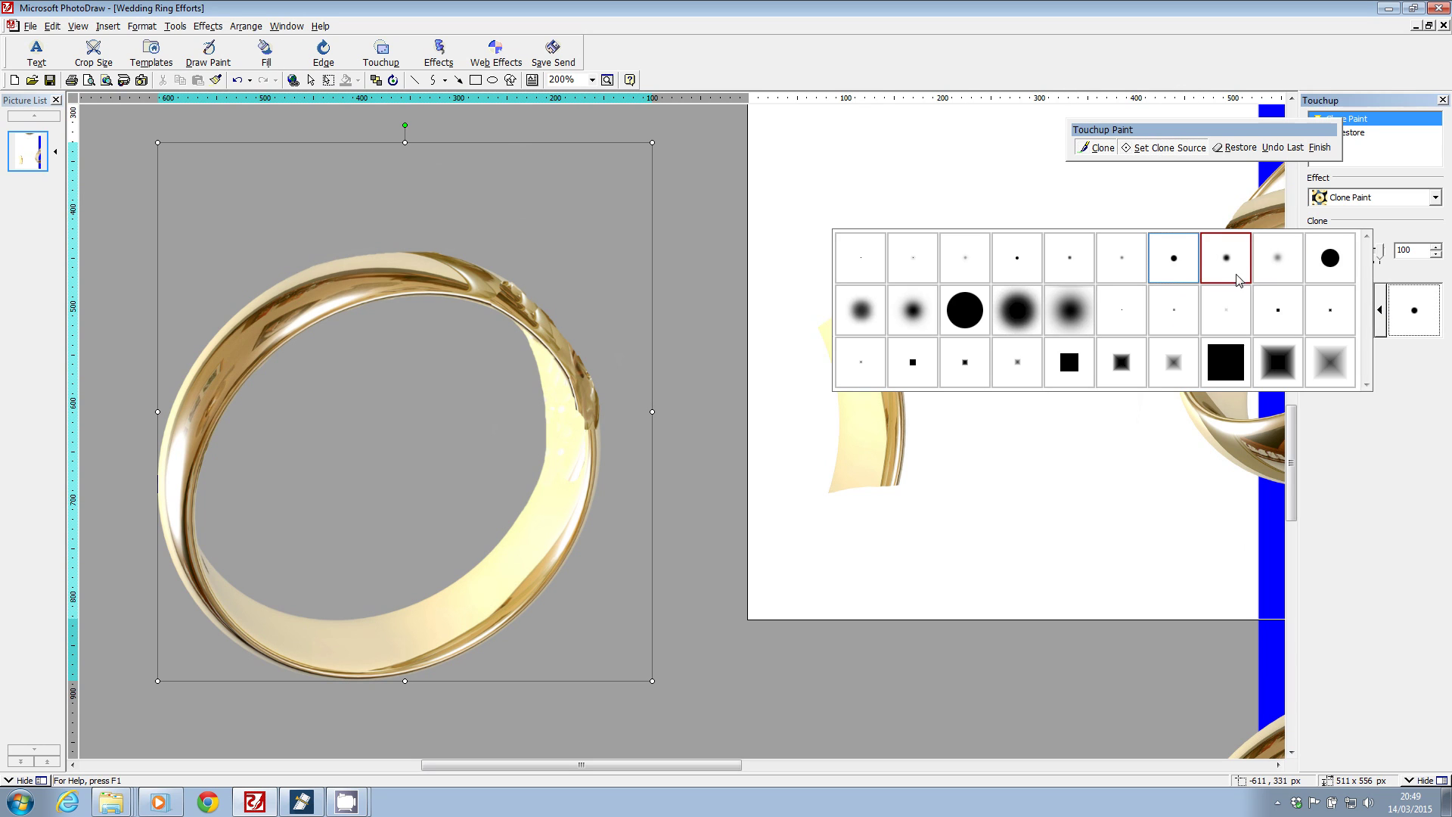
pyautogui.click(1018, 251)
pyautogui.click(563, 454)
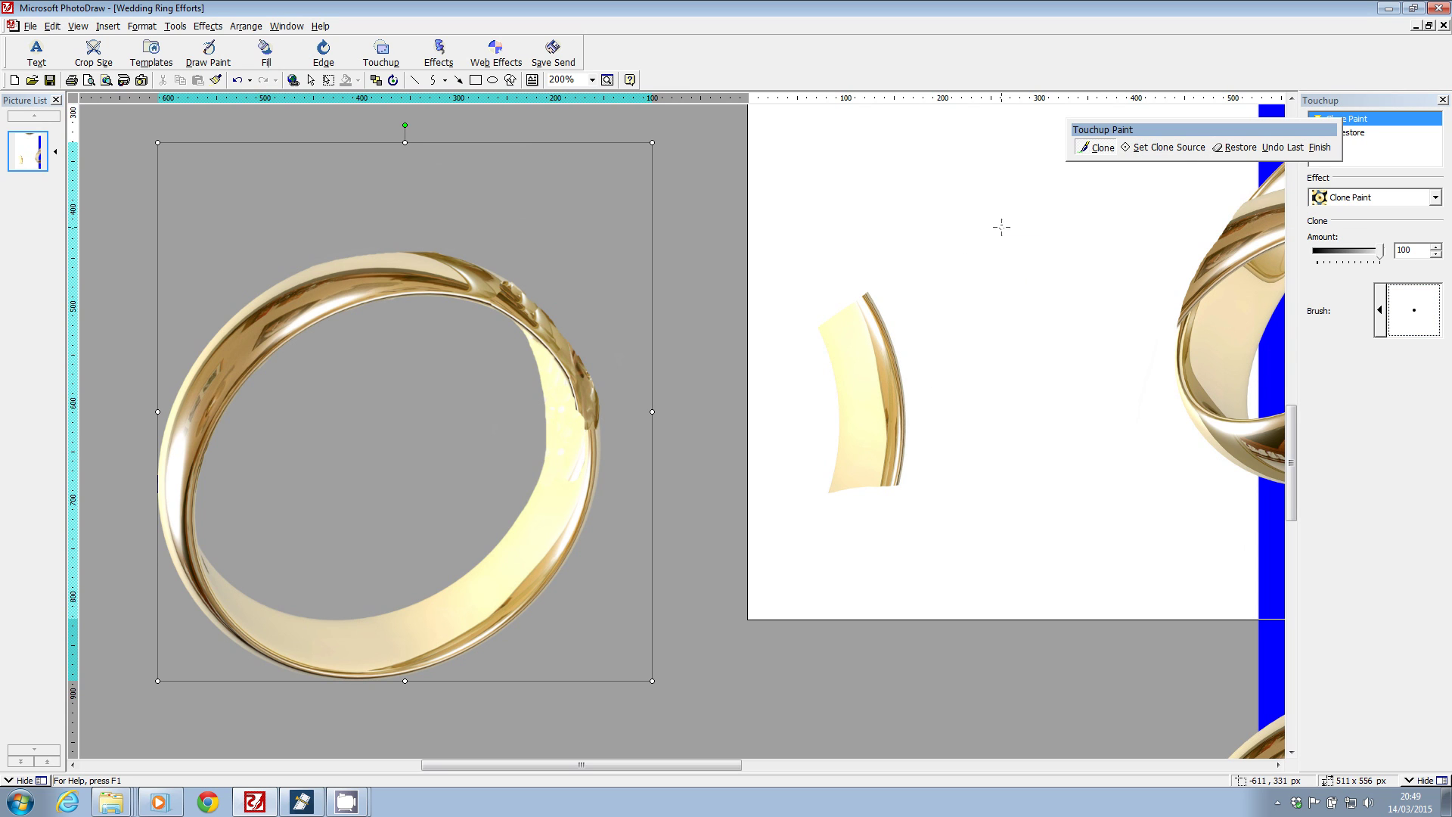
pyautogui.click(1157, 148)
pyautogui.click(556, 521)
pyautogui.moveTo(570, 461); pyautogui.dragTo(566, 470)
# - Resample pale gold from the lower inner band and touch up the remaining streaks below the patch
pyautogui.click(1101, 149)
pyautogui.click(1165, 147)
pyautogui.click(575, 471)
pyautogui.click(1165, 148)
pyautogui.click(511, 577)
pyautogui.click(1157, 149)
# - Clone nearby gold over the square lower end of the patch to soften its seam with the inner band
pyautogui.click(563, 433)
pyautogui.click(1134, 148)
pyautogui.click(564, 422)
pyautogui.click(1187, 148)
pyautogui.click(572, 432)
pyautogui.click(1153, 150)
pyautogui.click(564, 396)
pyautogui.moveTo(571, 415)
pyautogui.mouseDown()
pyautogui.moveTo(569, 385)
pyautogui.moveTo(582, 449)
pyautogui.mouseUp()
pyautogui.click(1320, 147)
# - Erase the ragged outer edge of the patch where it sticks out beyond the grouped ring's outline
pyautogui.click(381, 51)
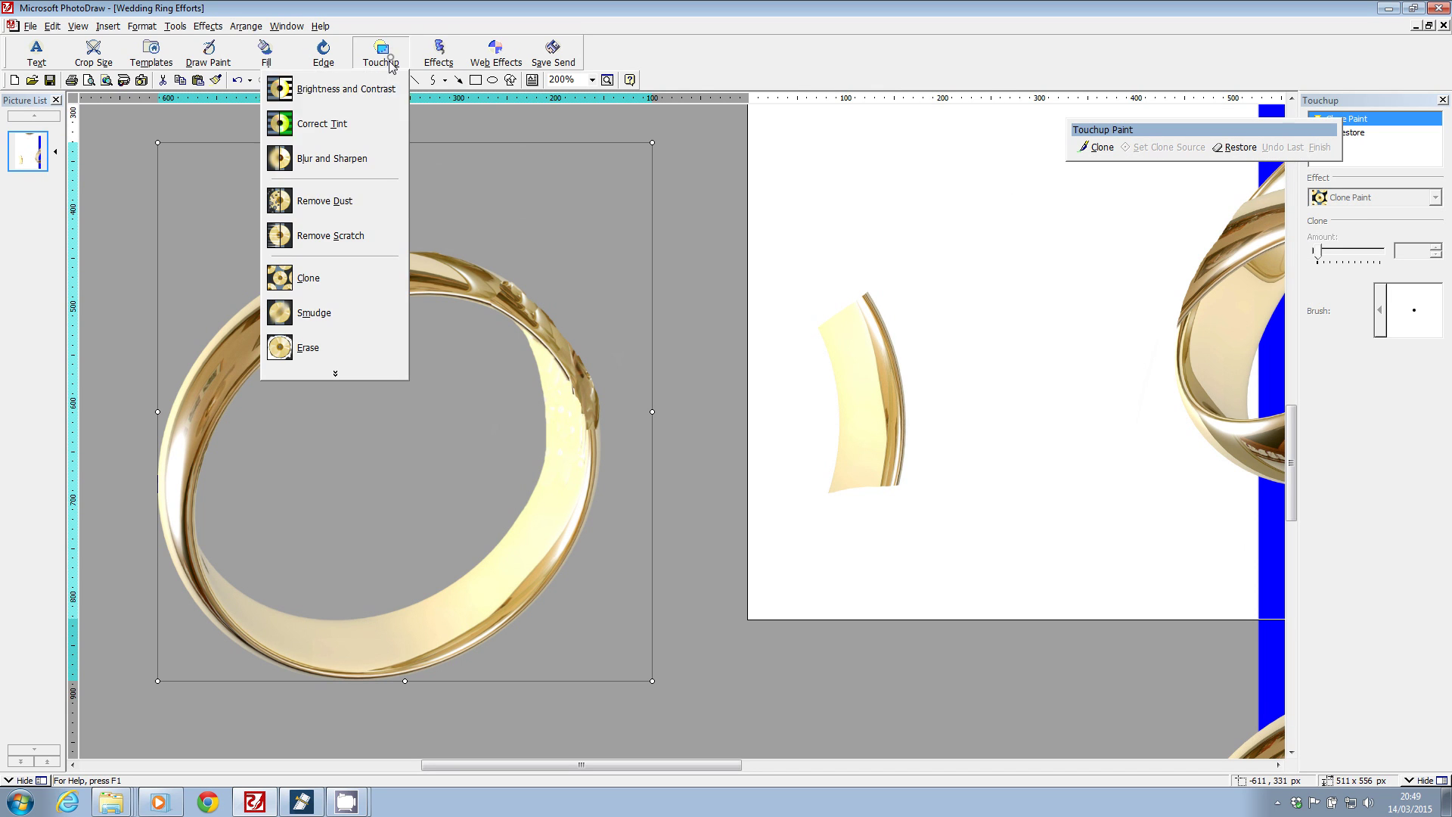
pyautogui.click(324, 349)
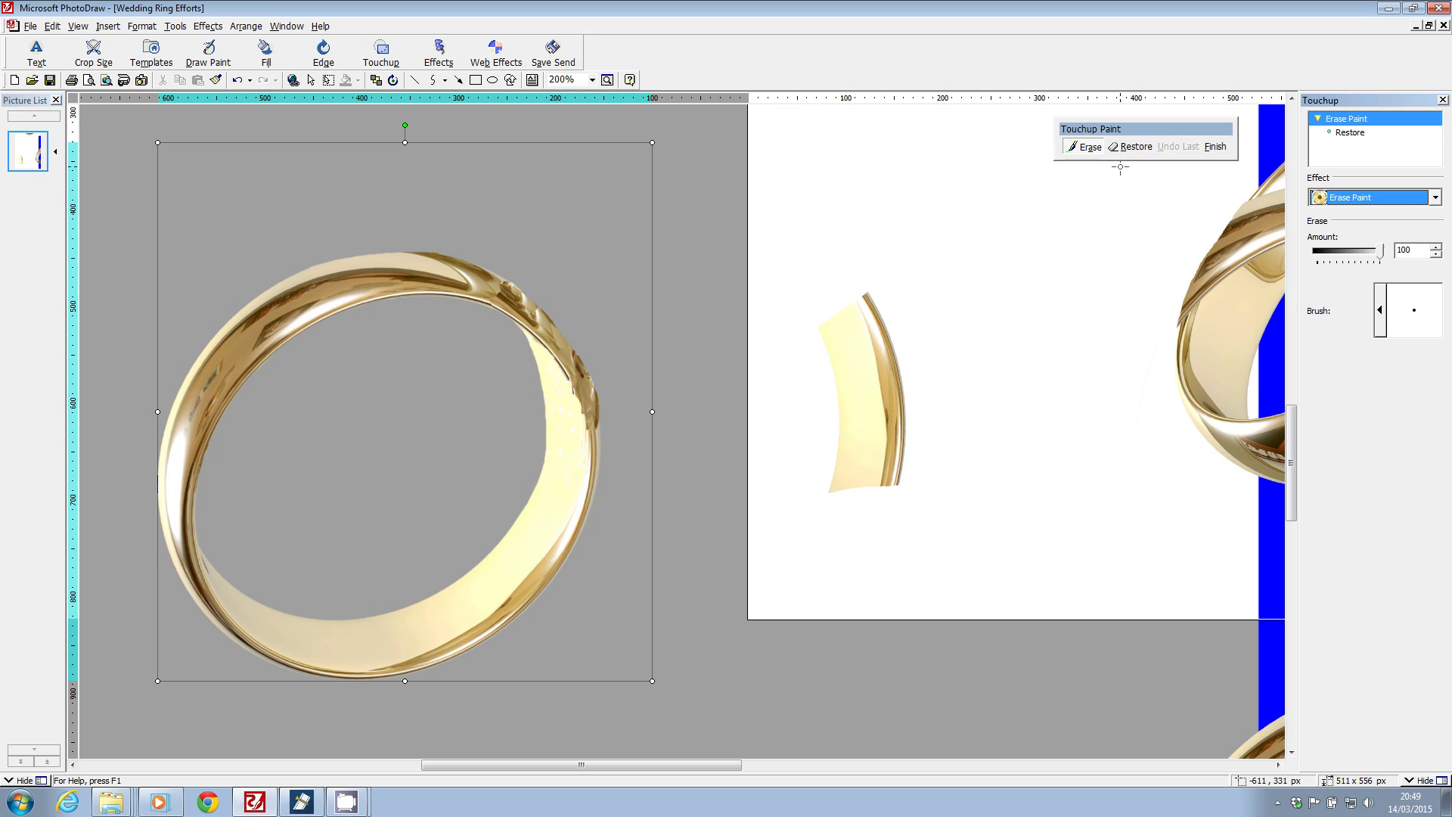
pyautogui.moveTo(617, 335); pyautogui.dragTo(607, 420)
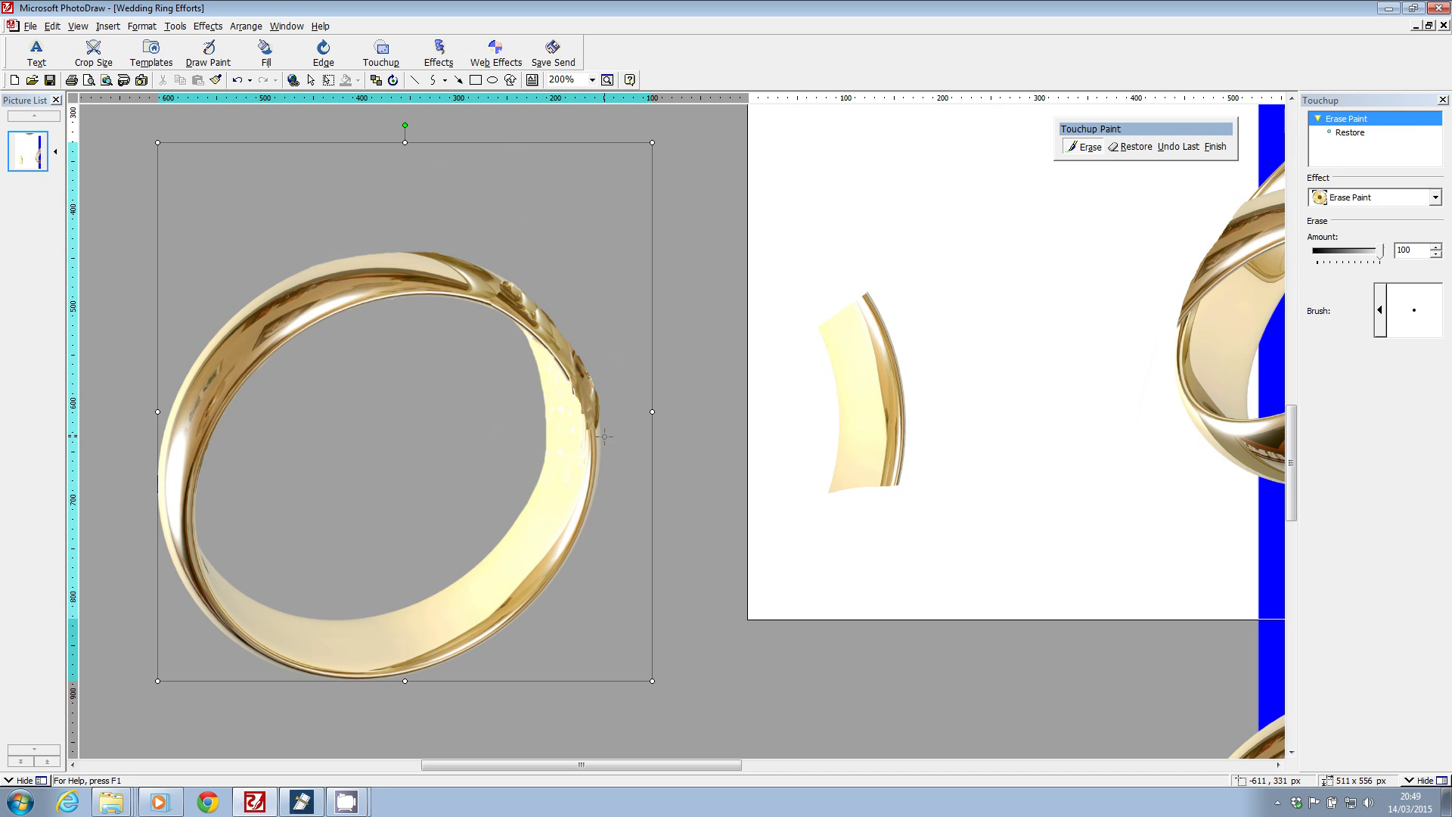
pyautogui.moveTo(600, 430); pyautogui.dragTo(594, 392)
# - Clone nearby gold over the rough bumps along the patch's outer rim on the grouped ring
pyautogui.click(365, 61)
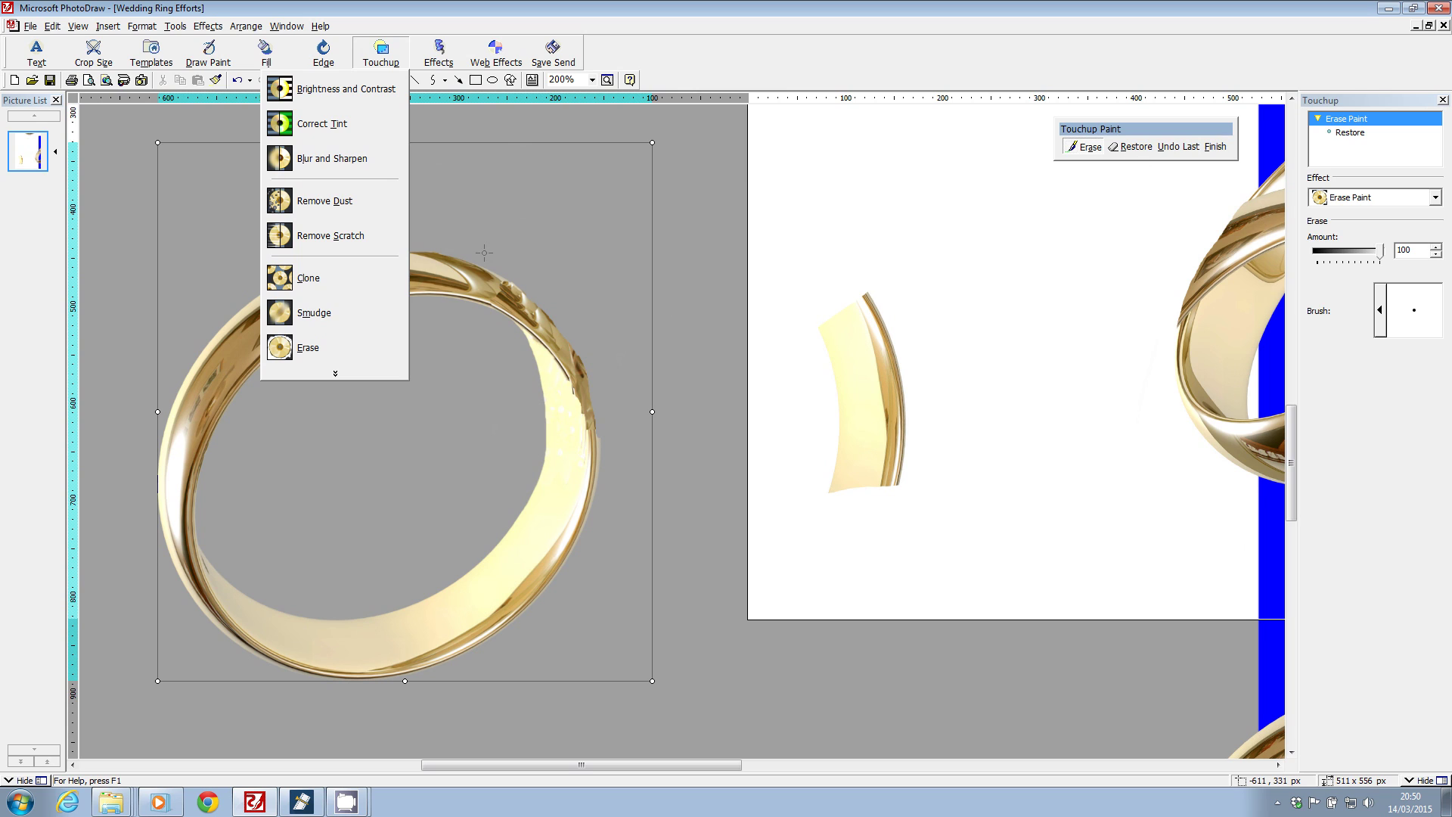
pyautogui.click(317, 277)
pyautogui.click(555, 444)
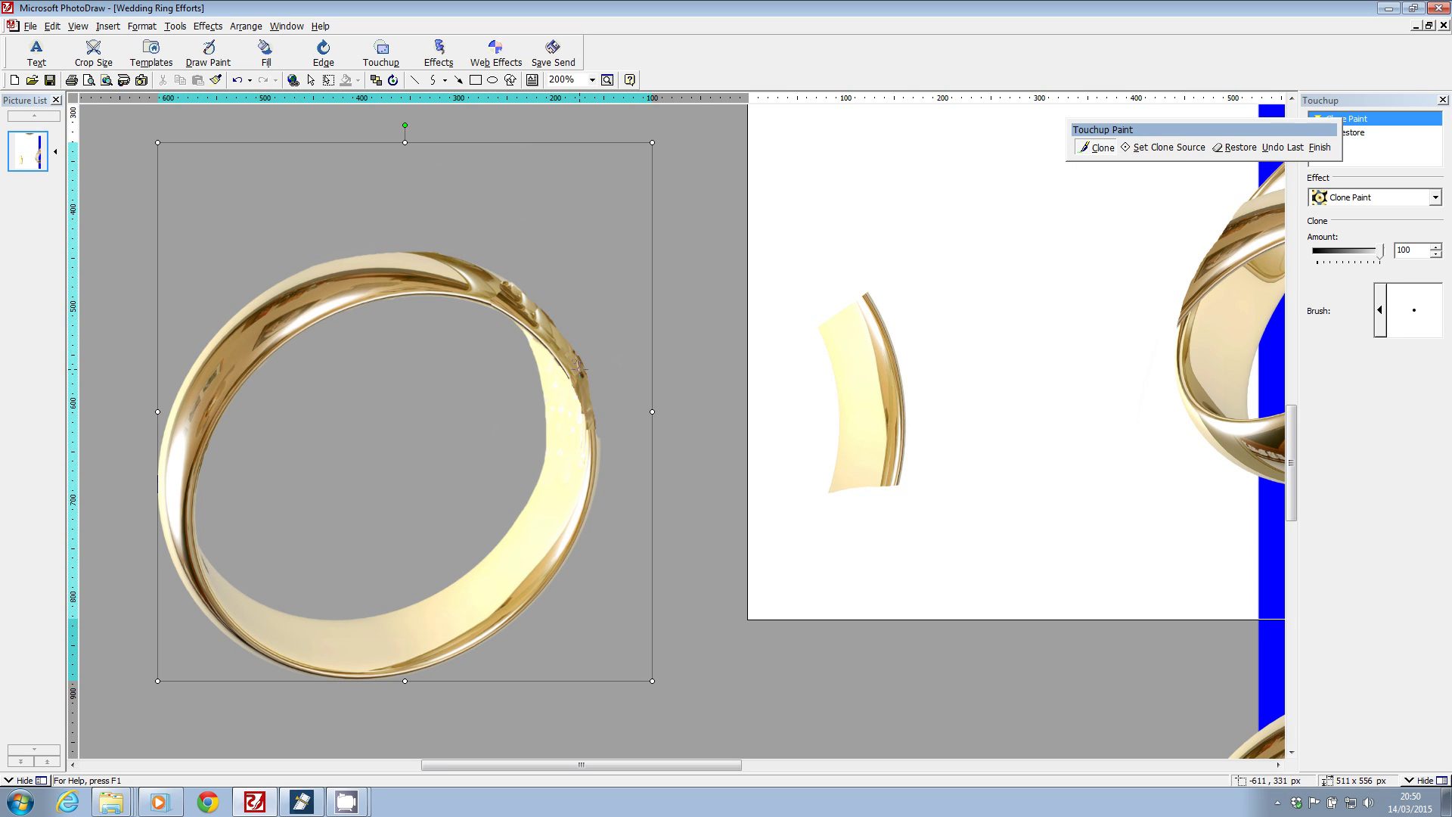
pyautogui.click(1165, 147)
pyautogui.click(568, 355)
pyautogui.click(1131, 149)
pyautogui.click(566, 350)
# - Resample gold from the band beside the patch, touch up the seam towards its lower end, and finish the cloning
pyautogui.click(1164, 148)
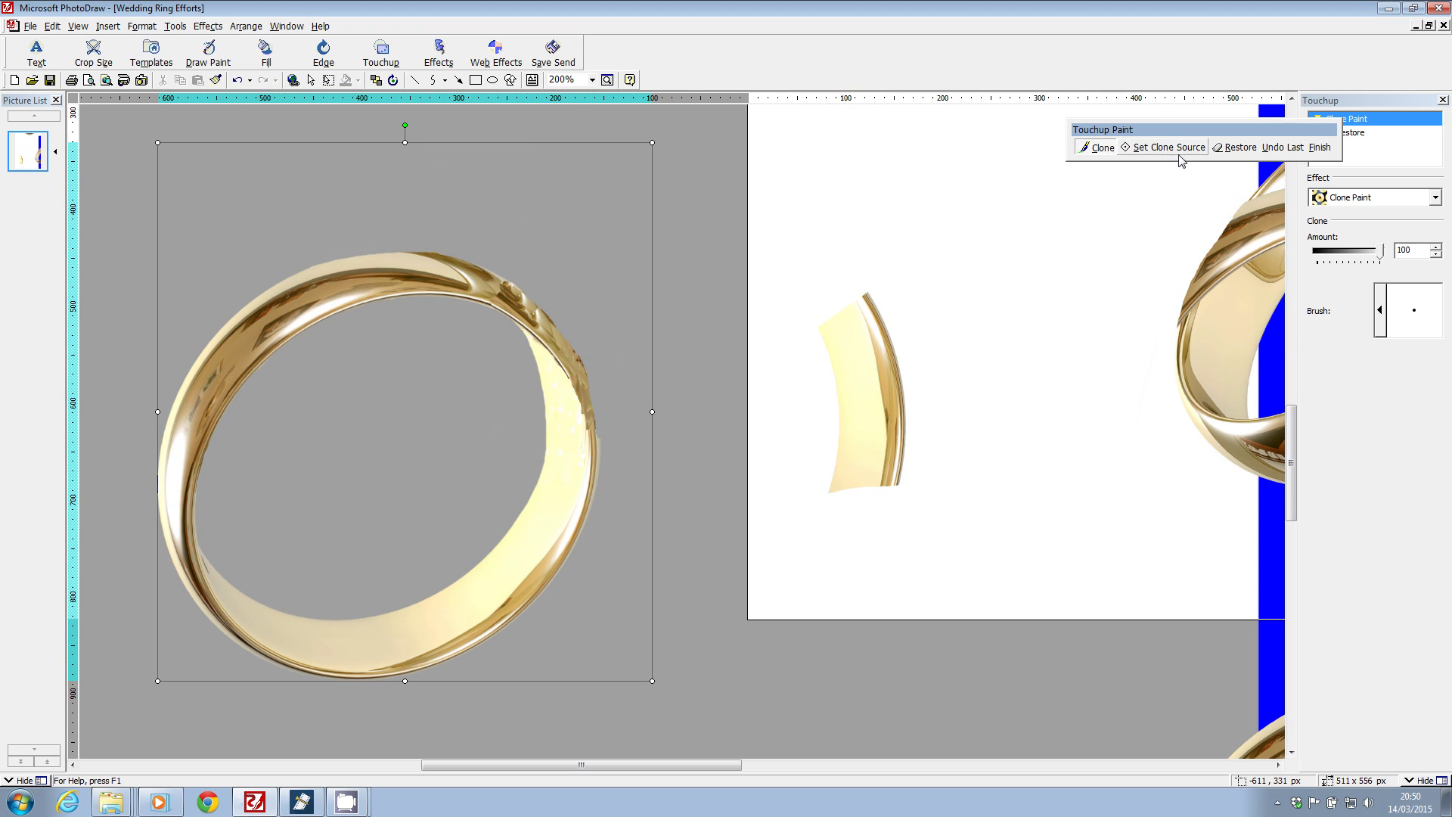
pyautogui.click(555, 342)
pyautogui.click(1164, 147)
pyautogui.click(573, 408)
pyautogui.click(1320, 148)
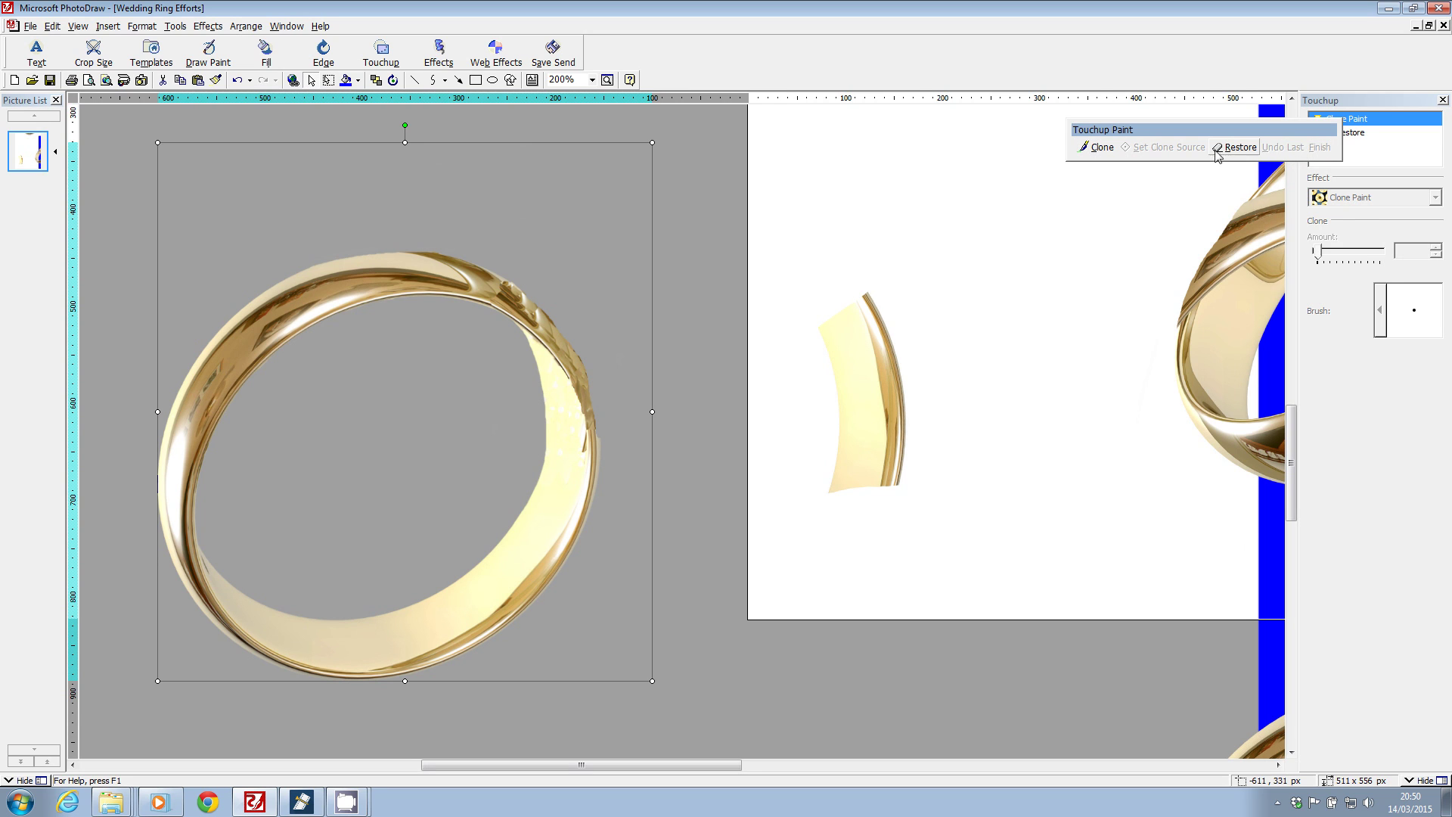
# - Clone pale gold from the inner band over the remaining white marks just below the patch
pyautogui.click(1100, 149)
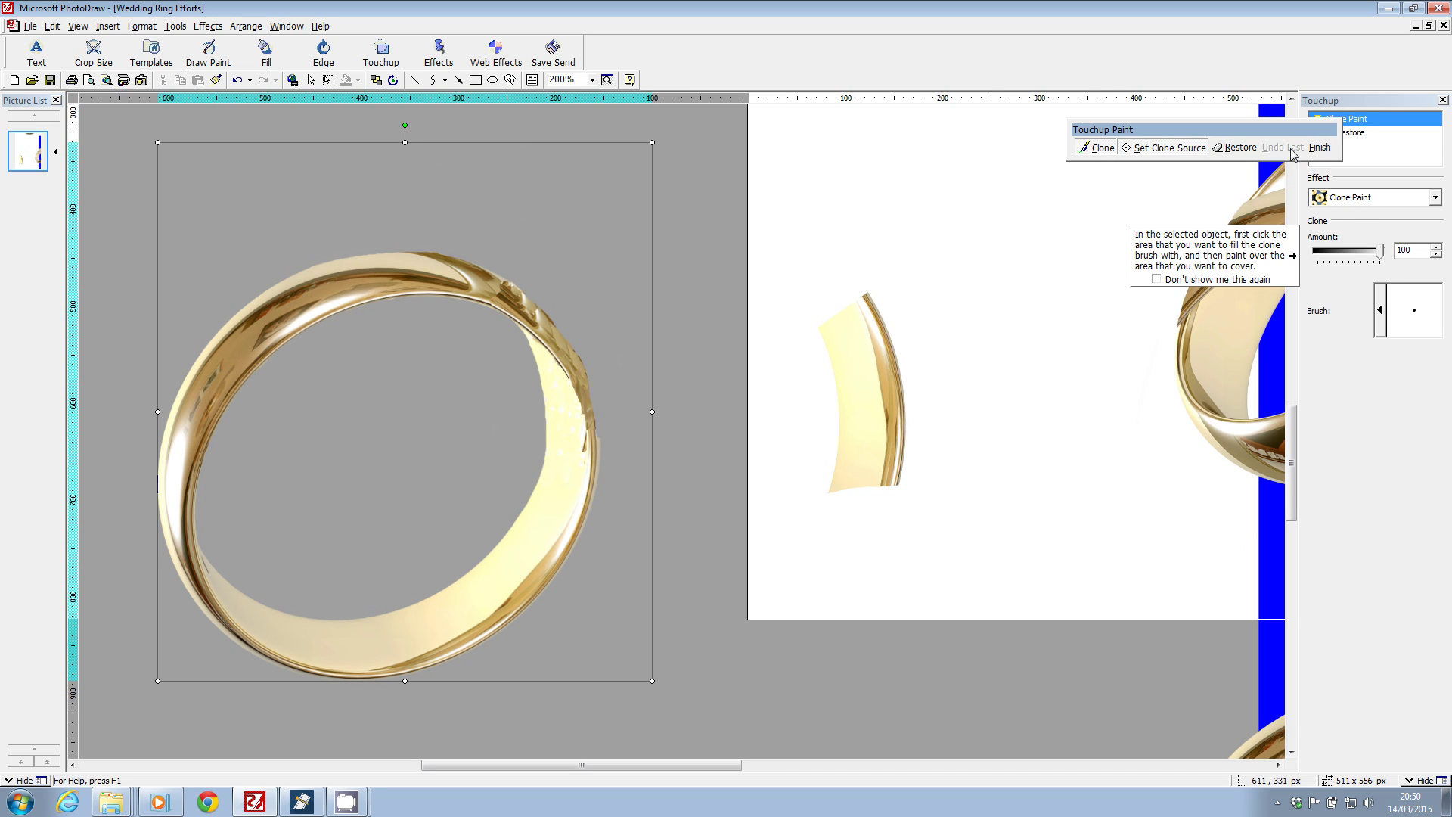
pyautogui.click(1157, 148)
pyautogui.click(569, 447)
pyautogui.moveTo(584, 446); pyautogui.dragTo(583, 443)
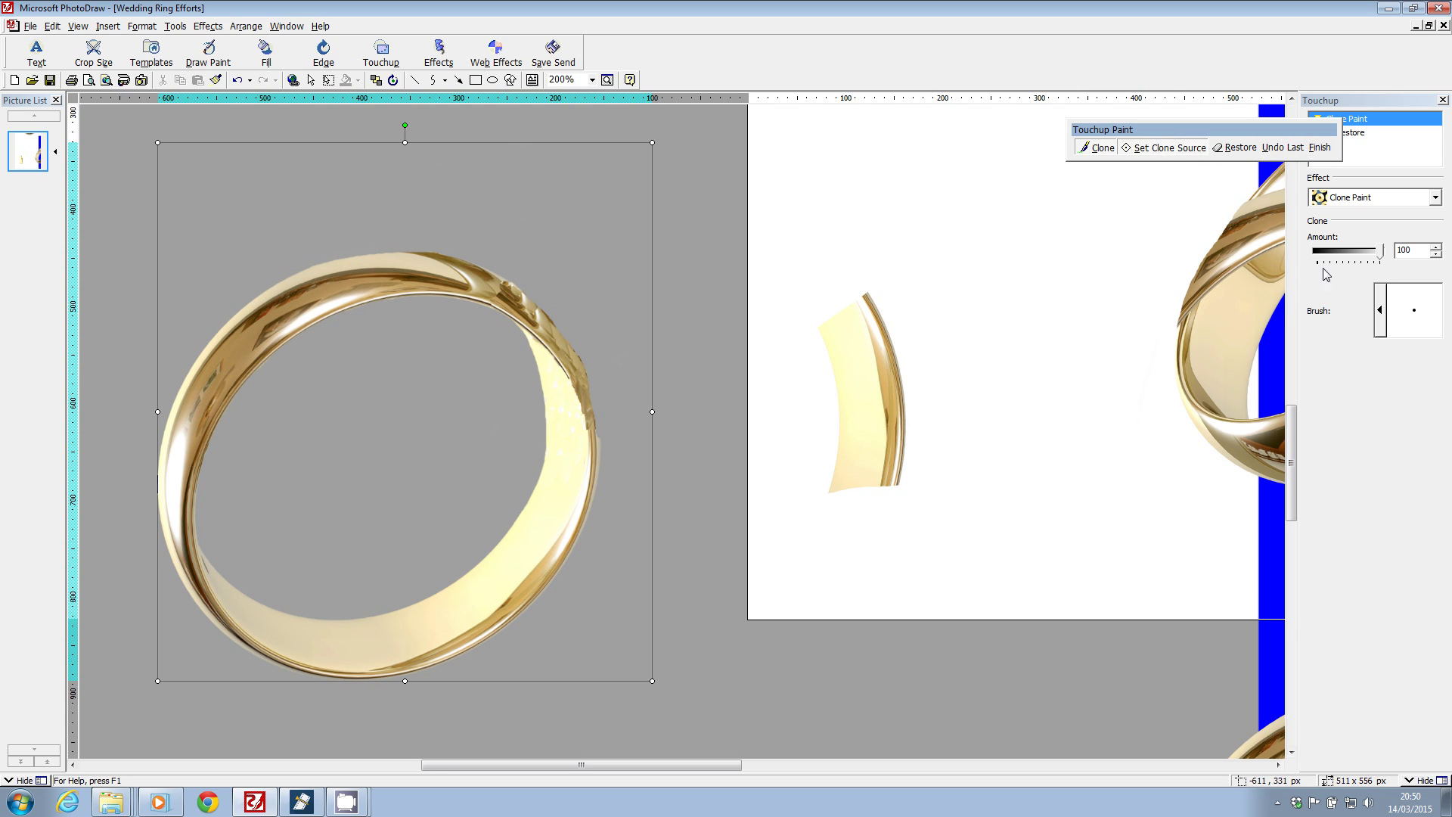
# - Clone gold over the dark marks at the patch's upper end with a small soft round brush, and finish the cloning
pyautogui.click(1379, 310)
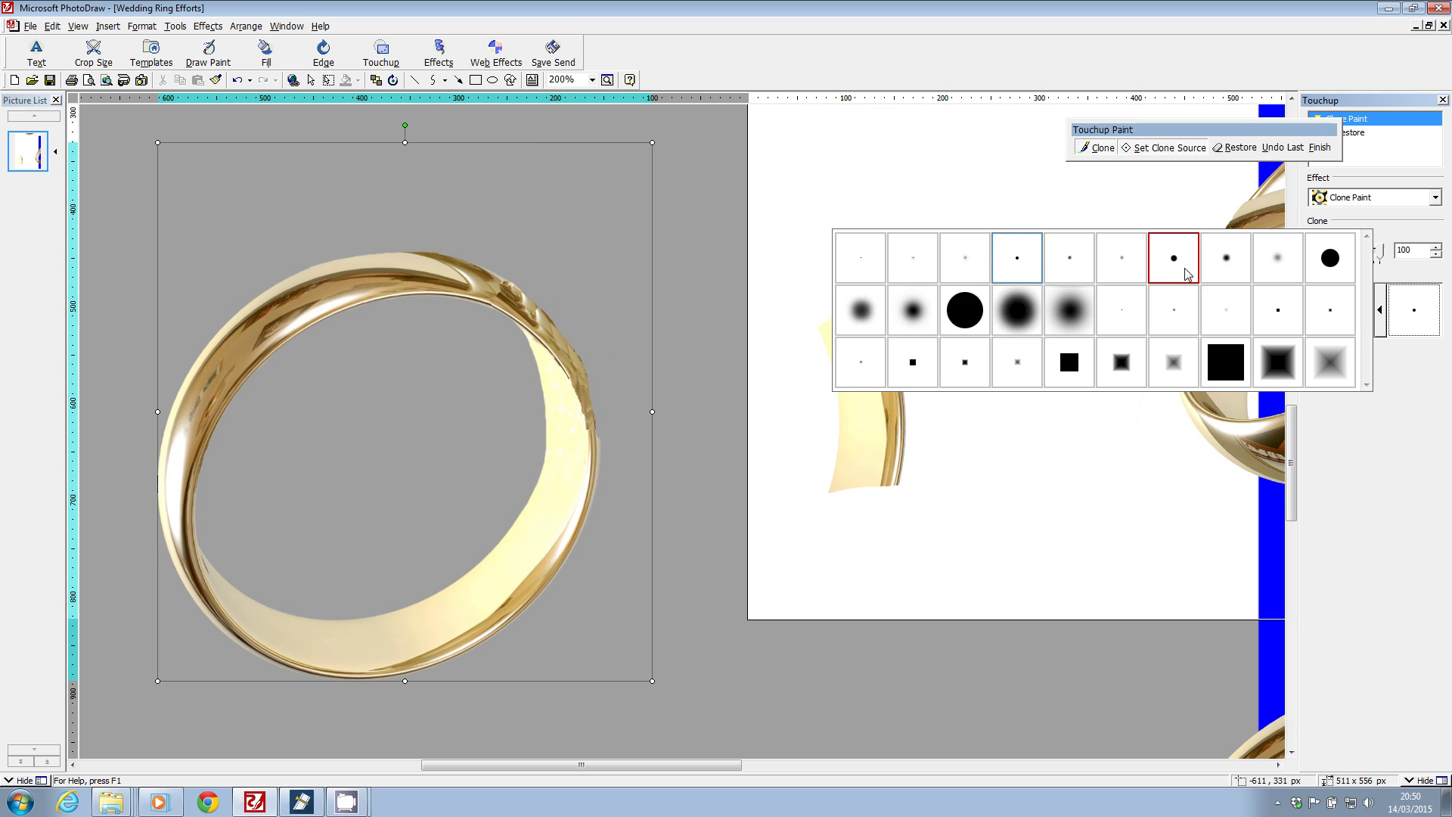
pyautogui.click(1277, 258)
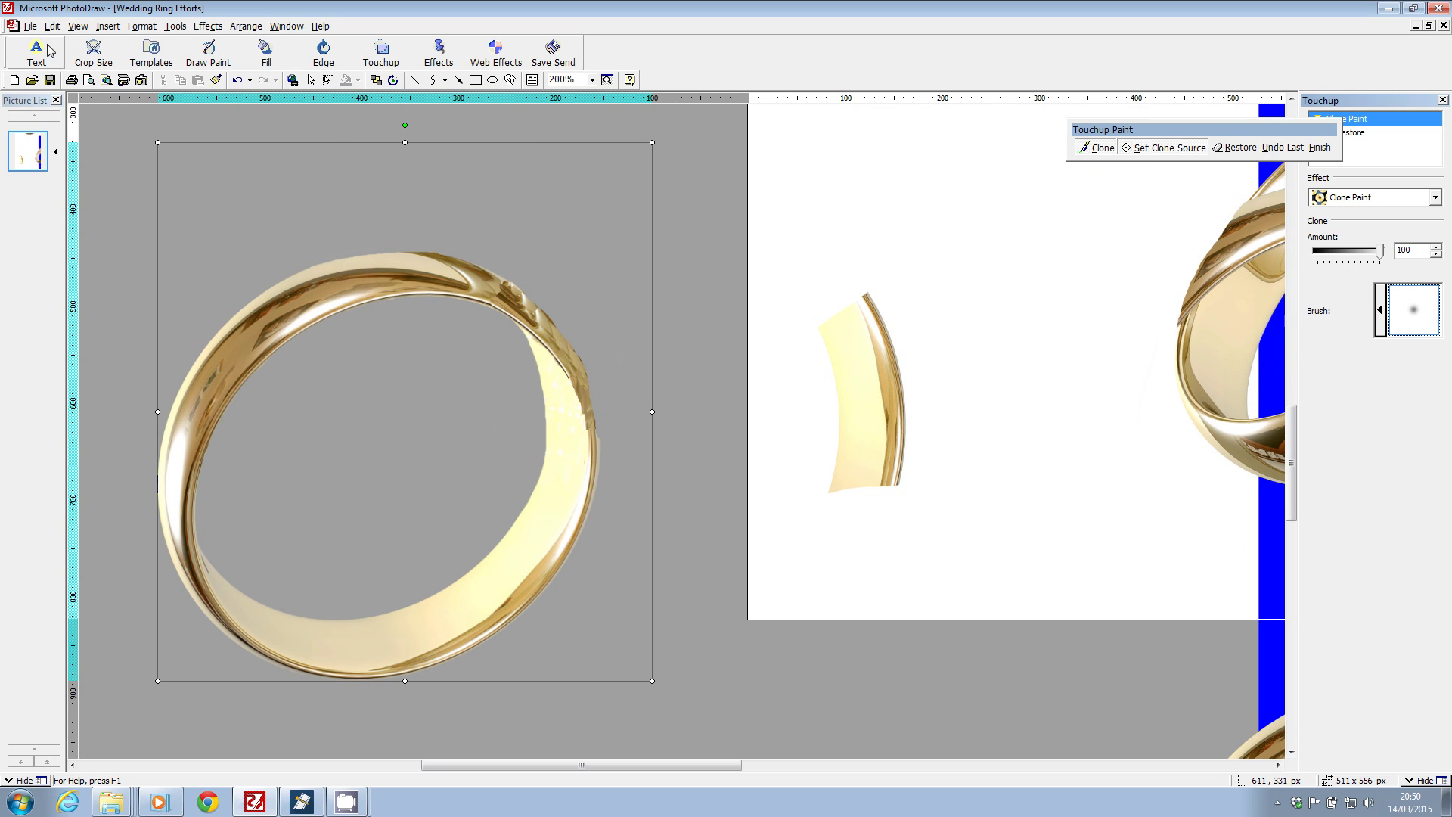
pyautogui.click(30, 26)
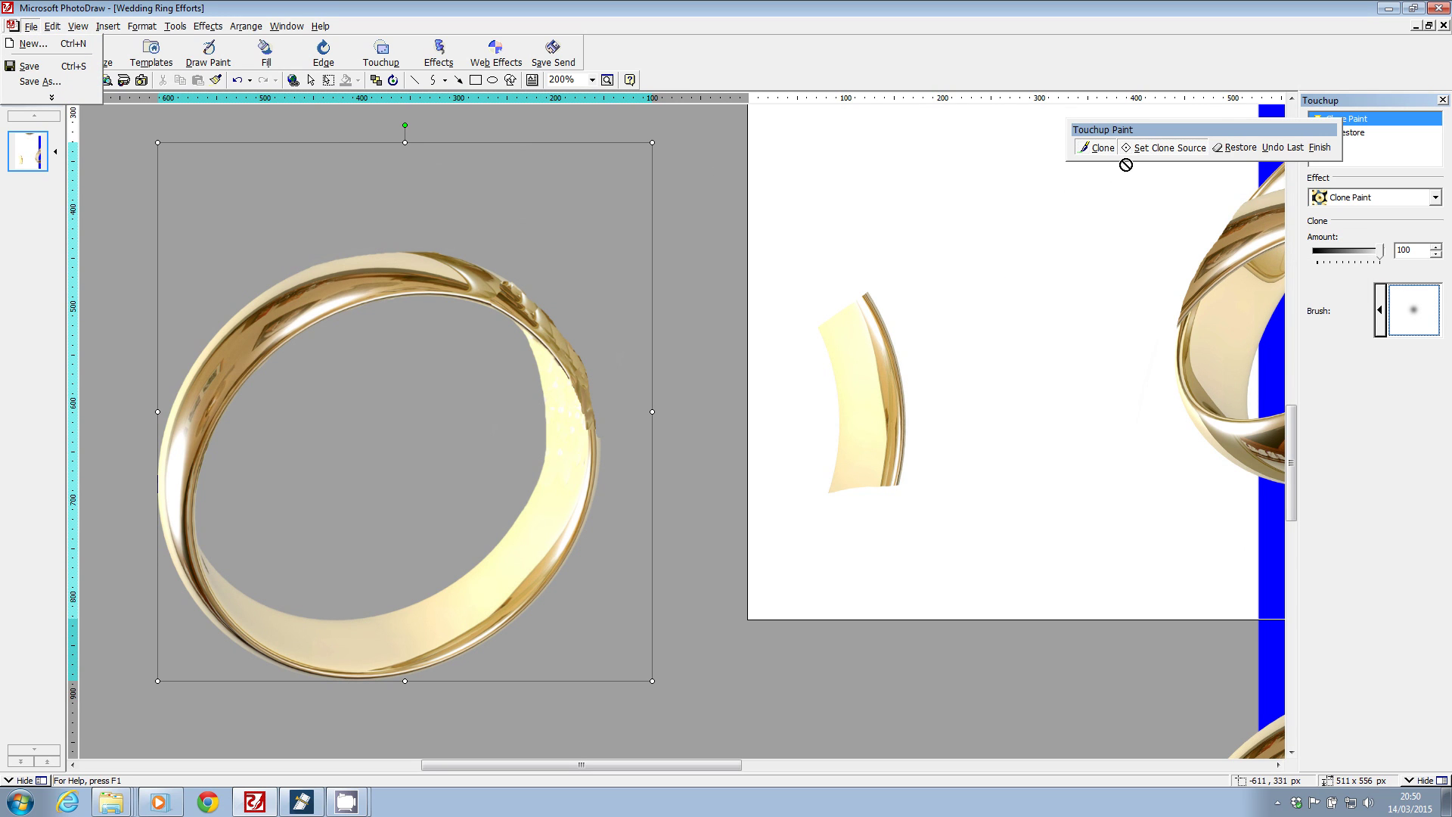
pyautogui.click(1149, 149)
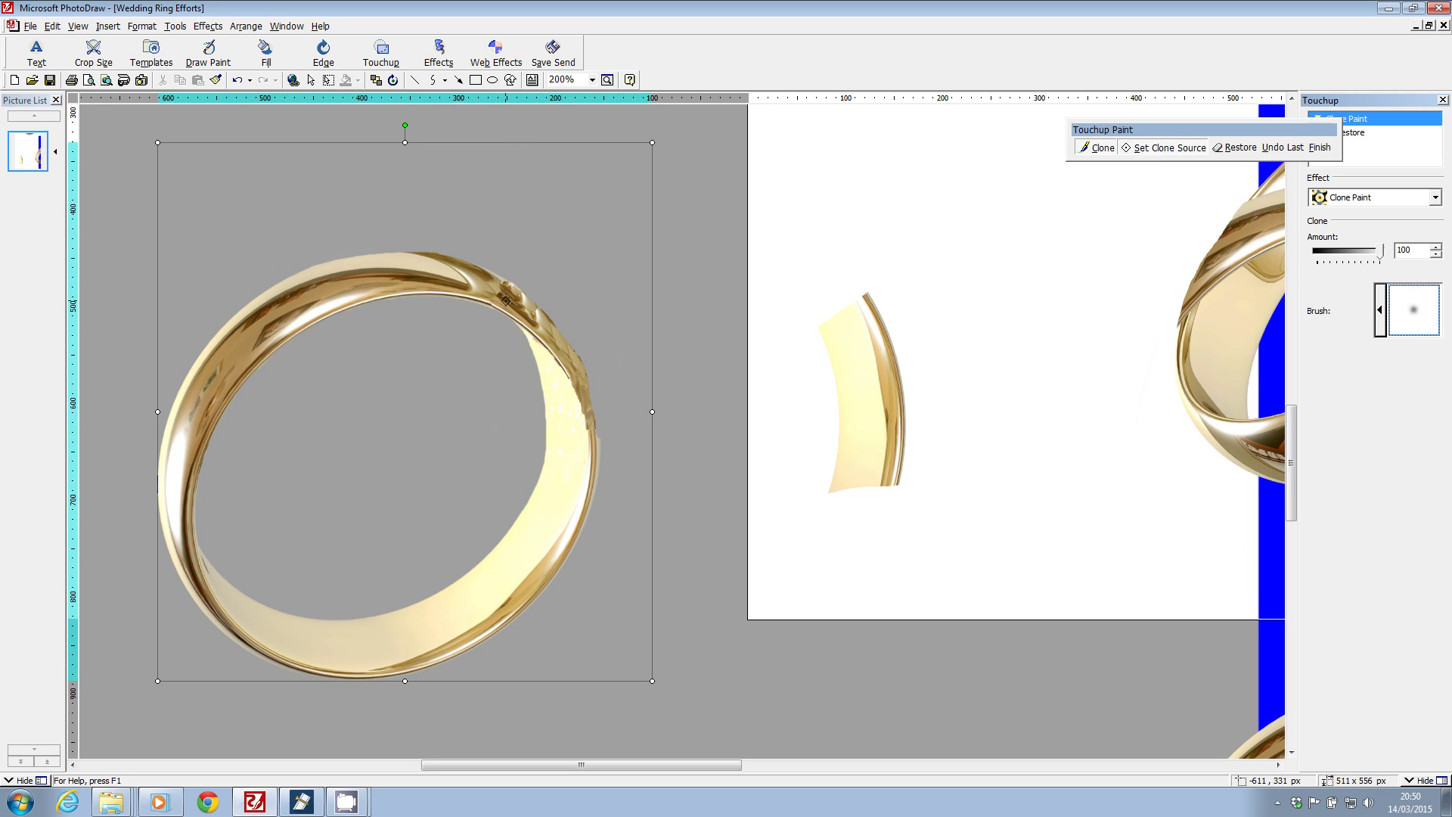
pyautogui.click(494, 286)
pyautogui.moveTo(521, 300)
pyautogui.mouseDown()
pyautogui.moveTo(564, 318)
pyautogui.moveTo(539, 315)
pyautogui.moveTo(557, 338)
pyautogui.moveTo(537, 320)
pyautogui.moveTo(574, 364)
pyautogui.moveTo(528, 314)
pyautogui.mouseUp()
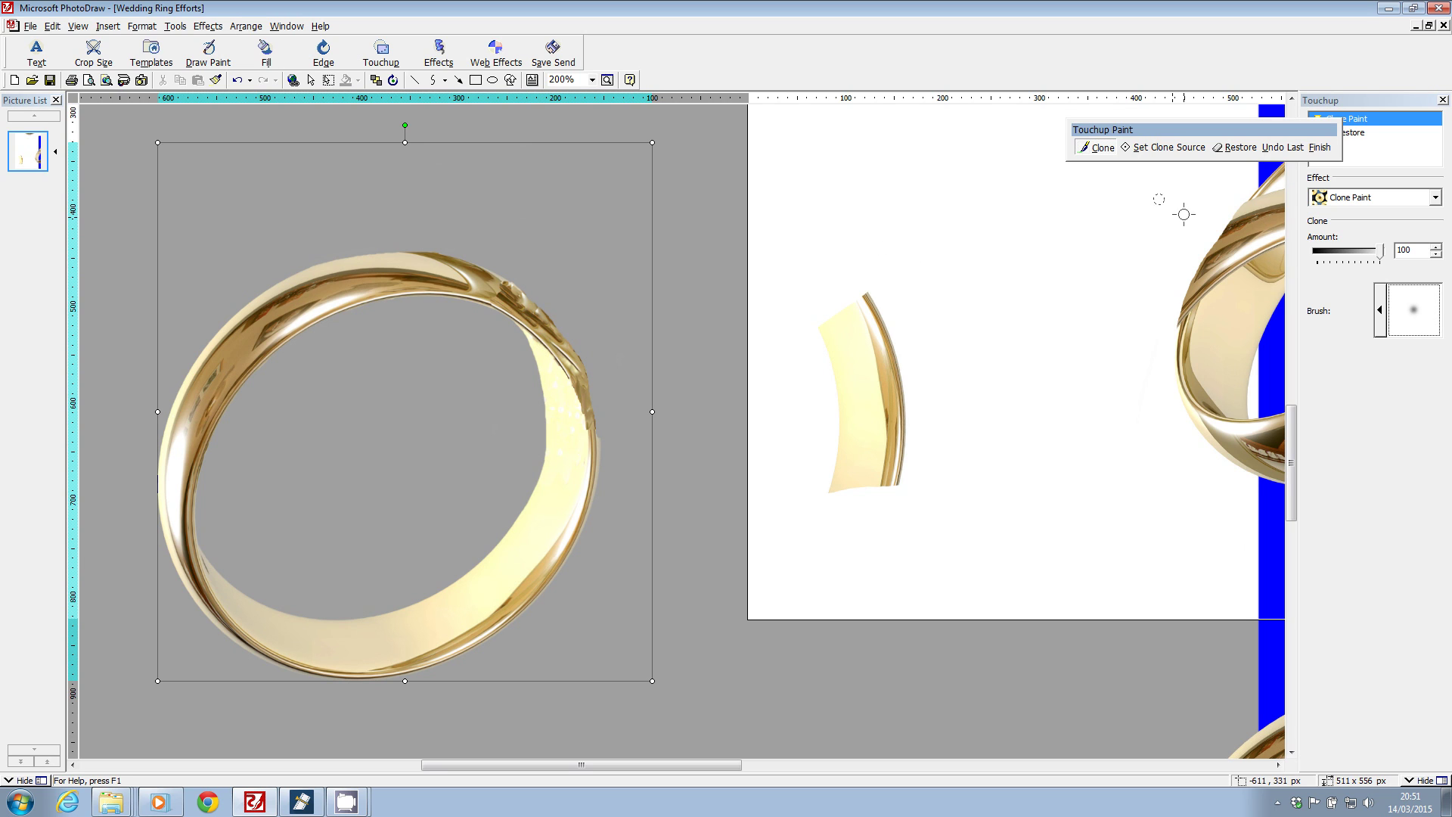
pyautogui.click(1293, 148)
pyautogui.click(1319, 147)
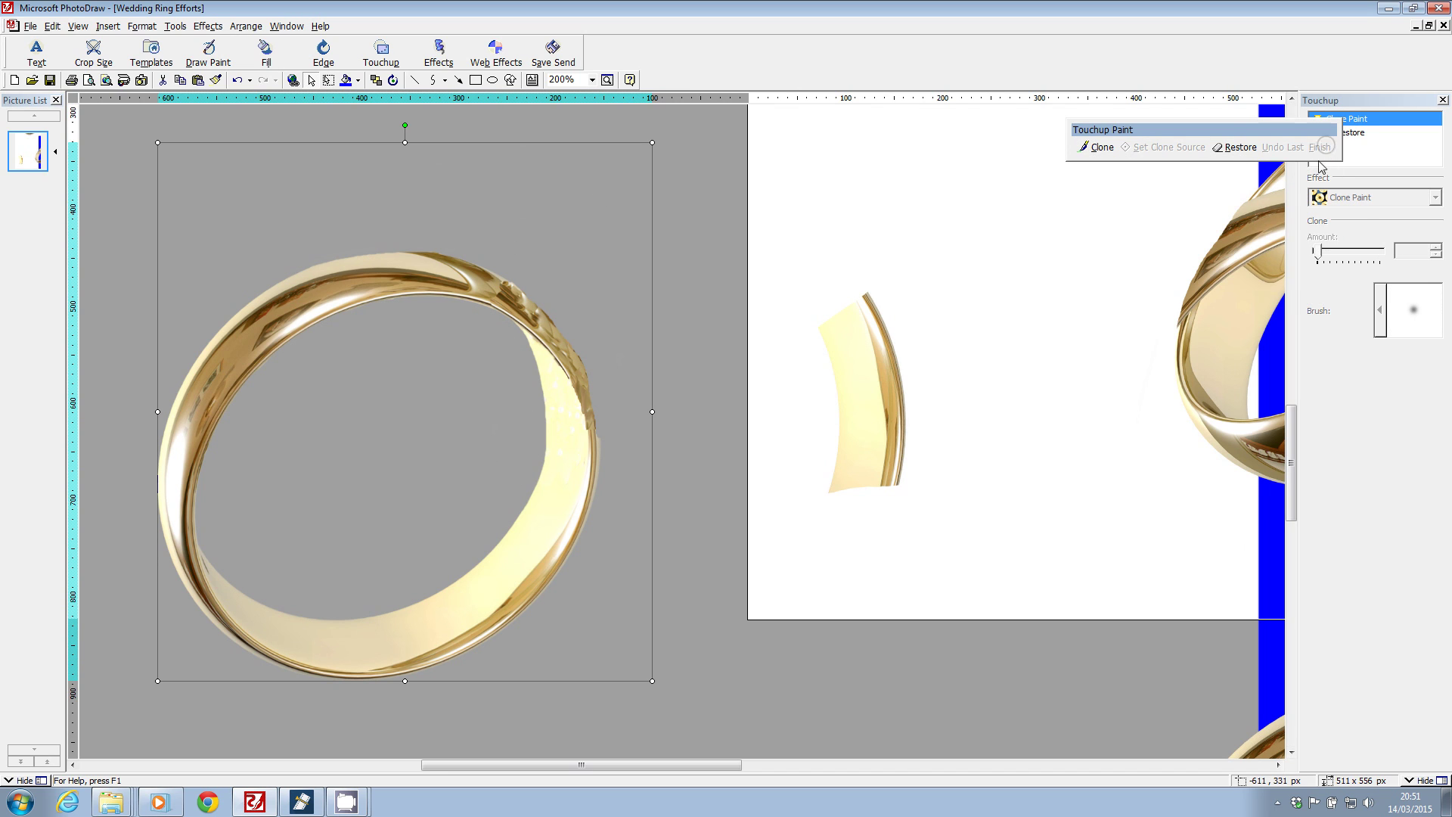
# - Duplicate the repaired ring, keeping one ring on the white page and moving the other beside the framed pram photo
pyautogui.click(53, 25)
pyautogui.click(38, 133)
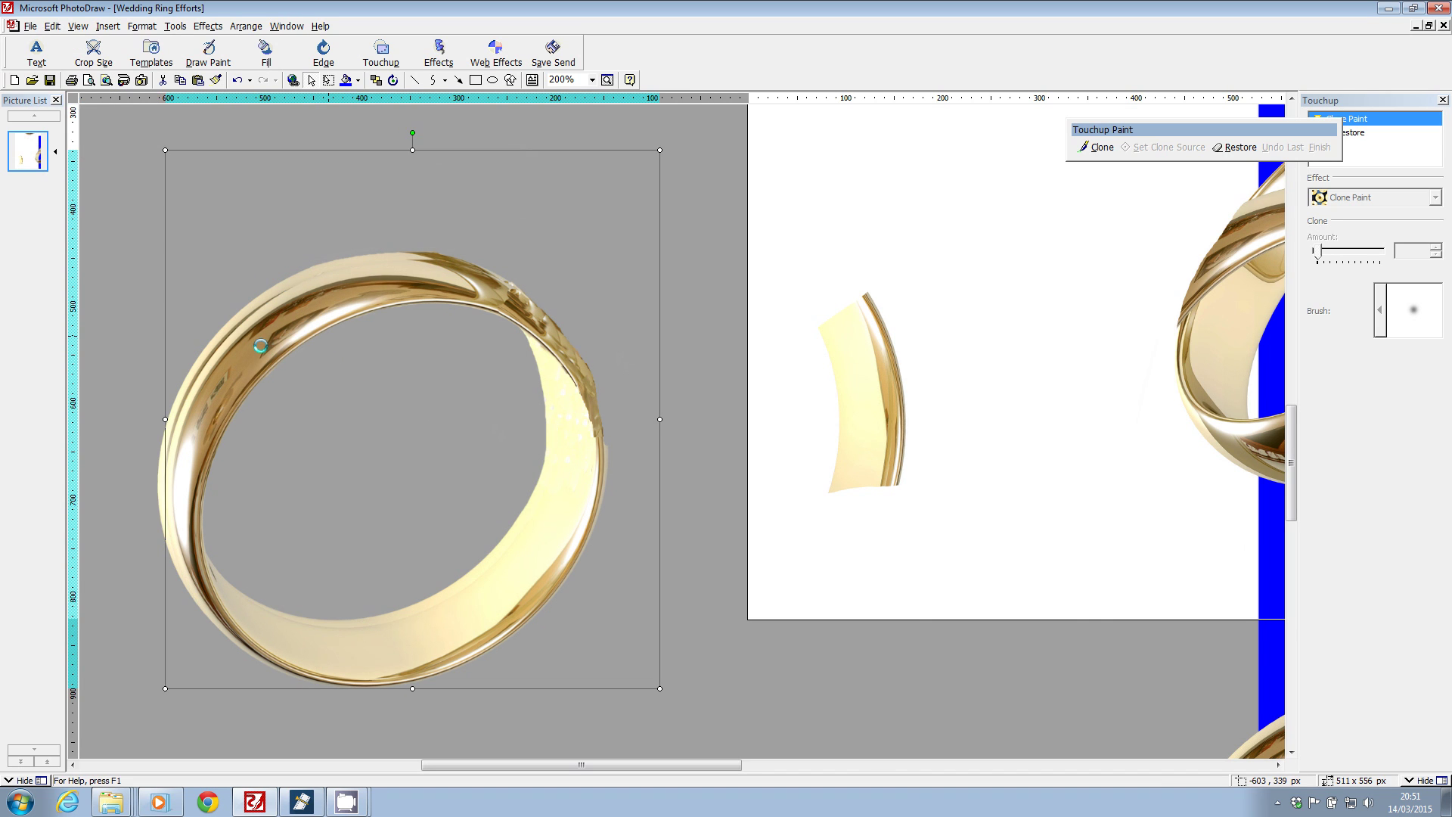
pyautogui.click(593, 80)
pyautogui.click(566, 138)
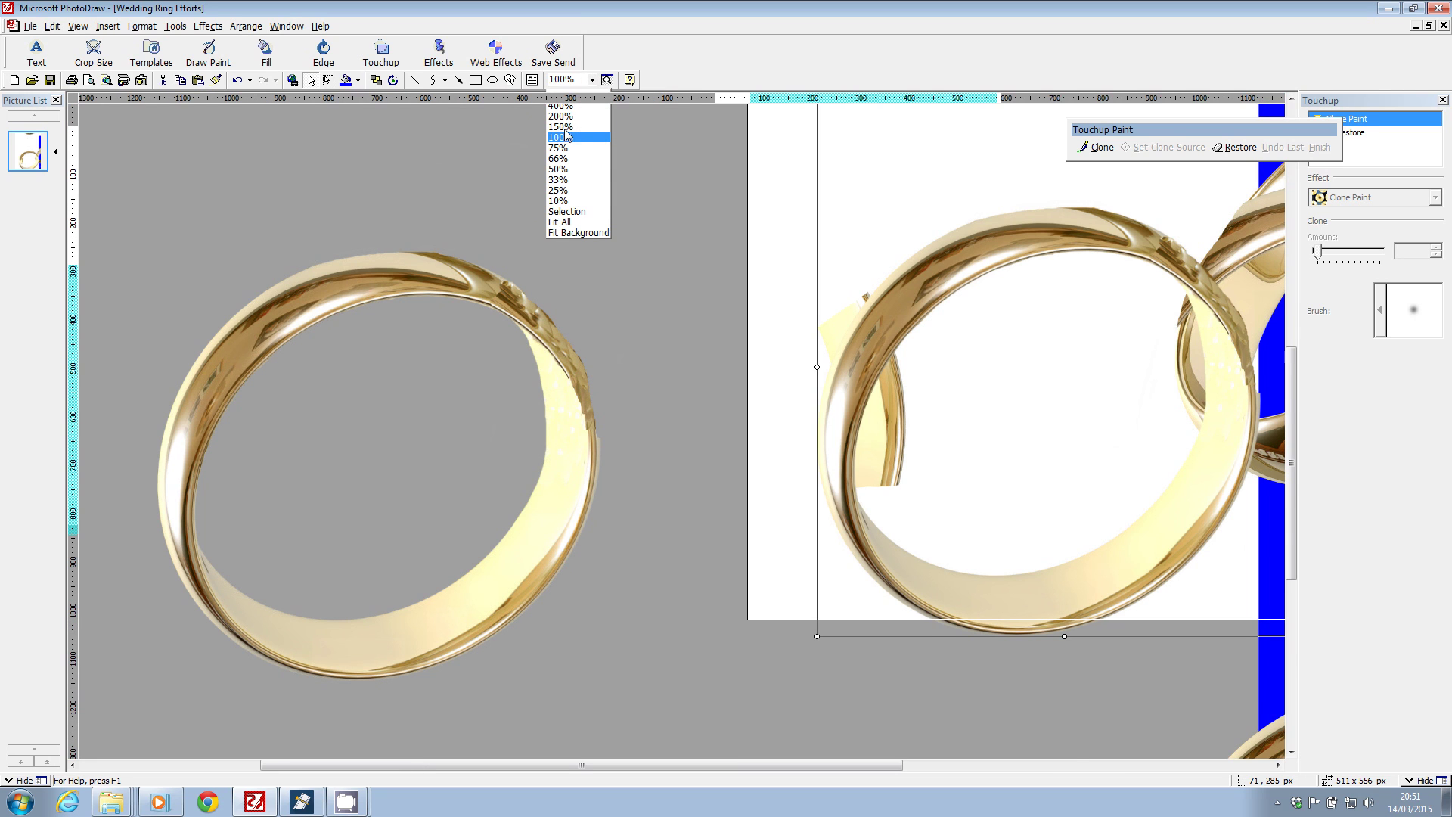
pyautogui.moveTo(227, 198); pyautogui.dragTo(355, 554)
pyautogui.moveTo(589, 387); pyautogui.dragTo(555, 380)
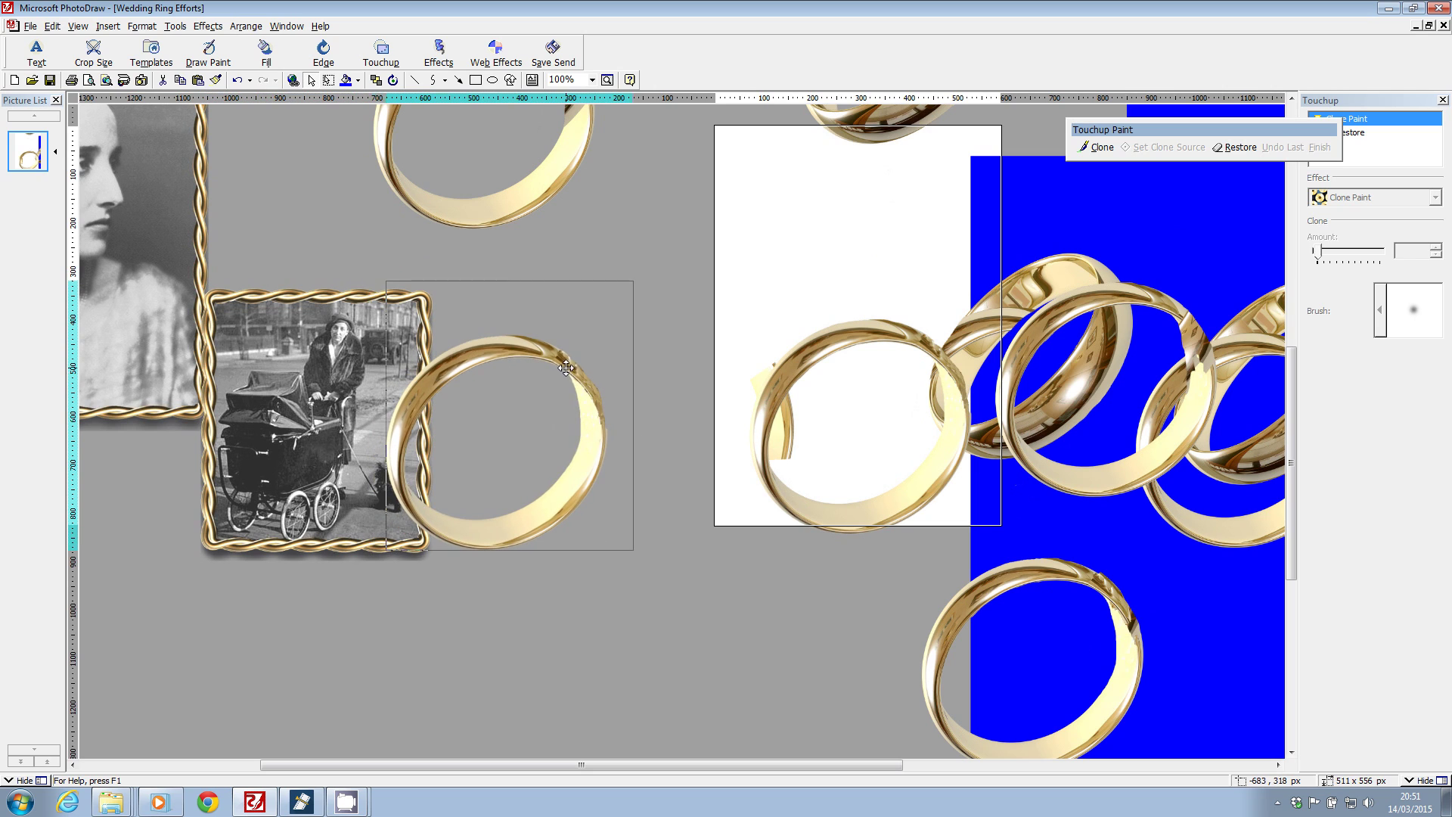
pyautogui.click(31, 26)
pyautogui.click(67, 60)
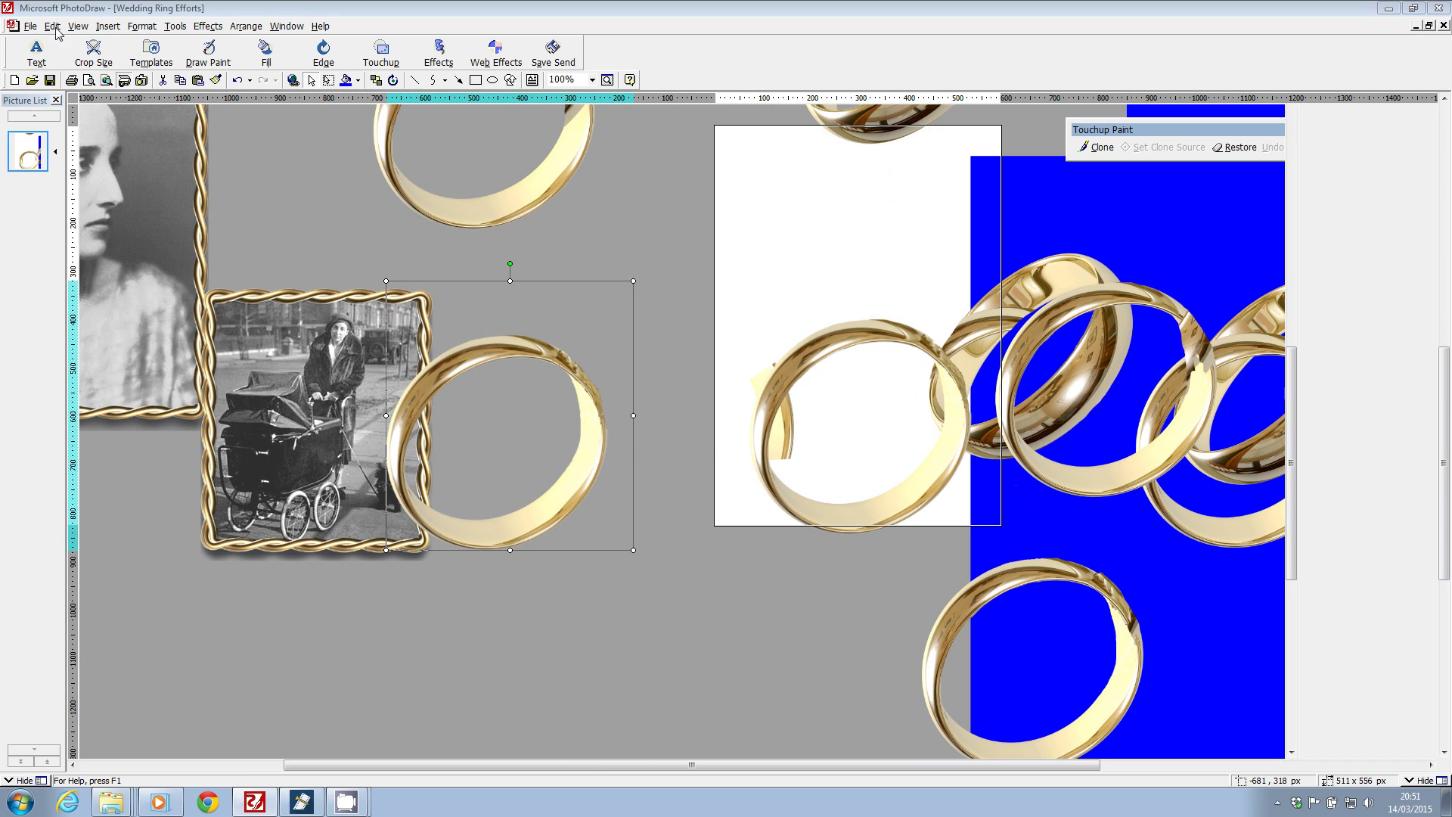
pyautogui.click(787, 433)
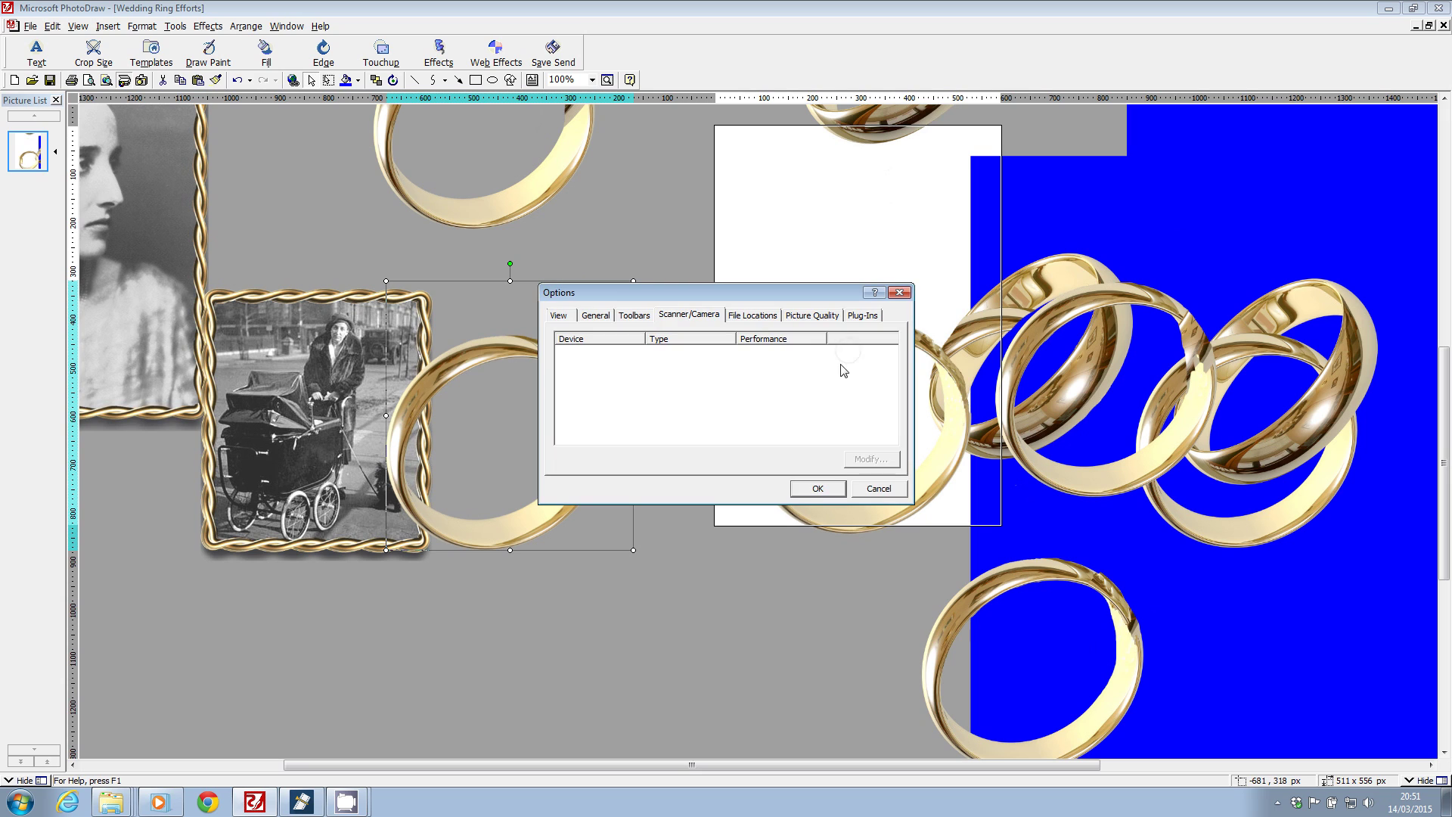
pyautogui.click(898, 293)
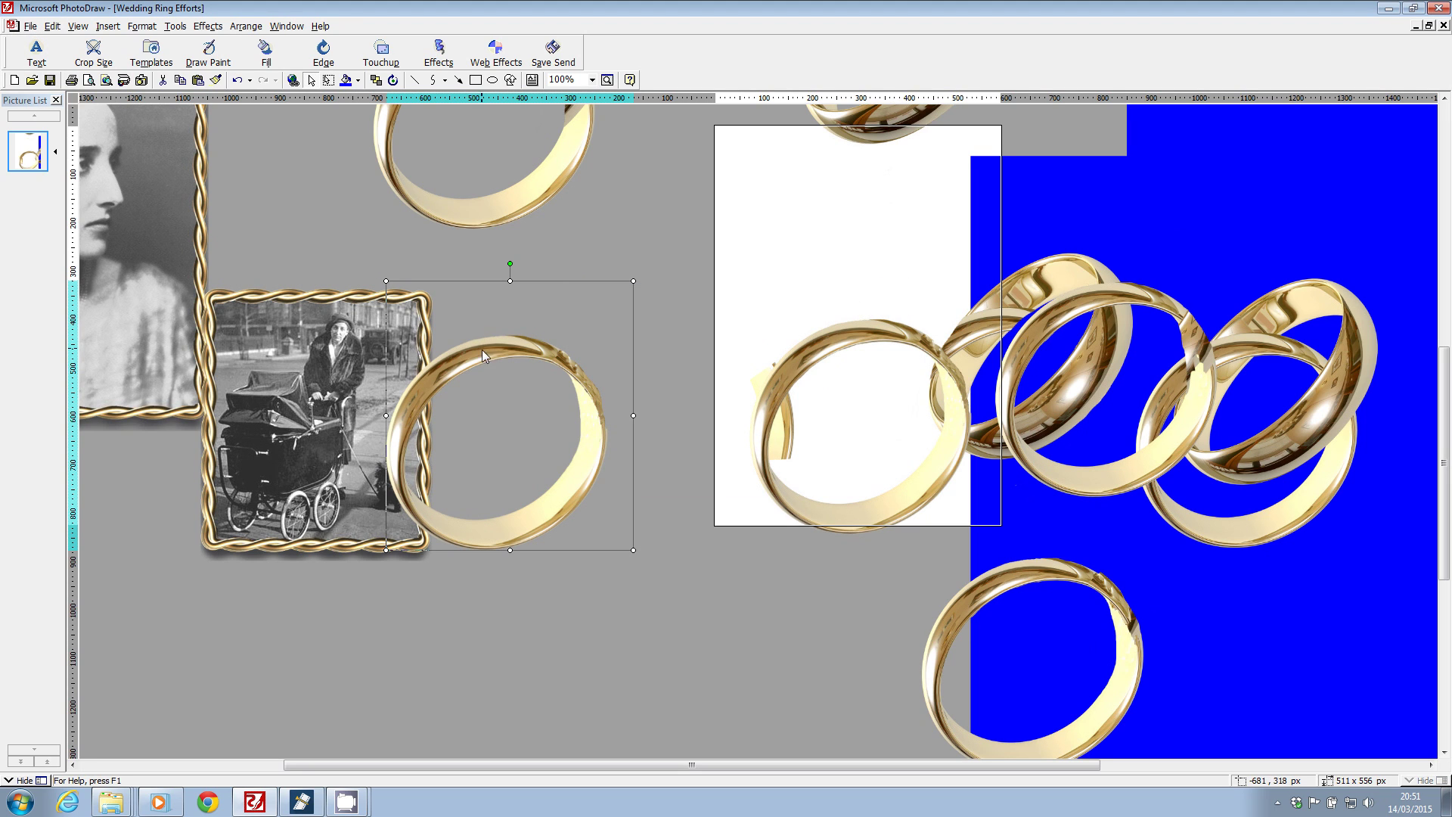
# - Move the repaired ring clear of the pram photo, duplicate it, and place the copy across the white page's edge
pyautogui.moveTo(482, 349); pyautogui.dragTo(551, 345)
pyautogui.click(53, 26)
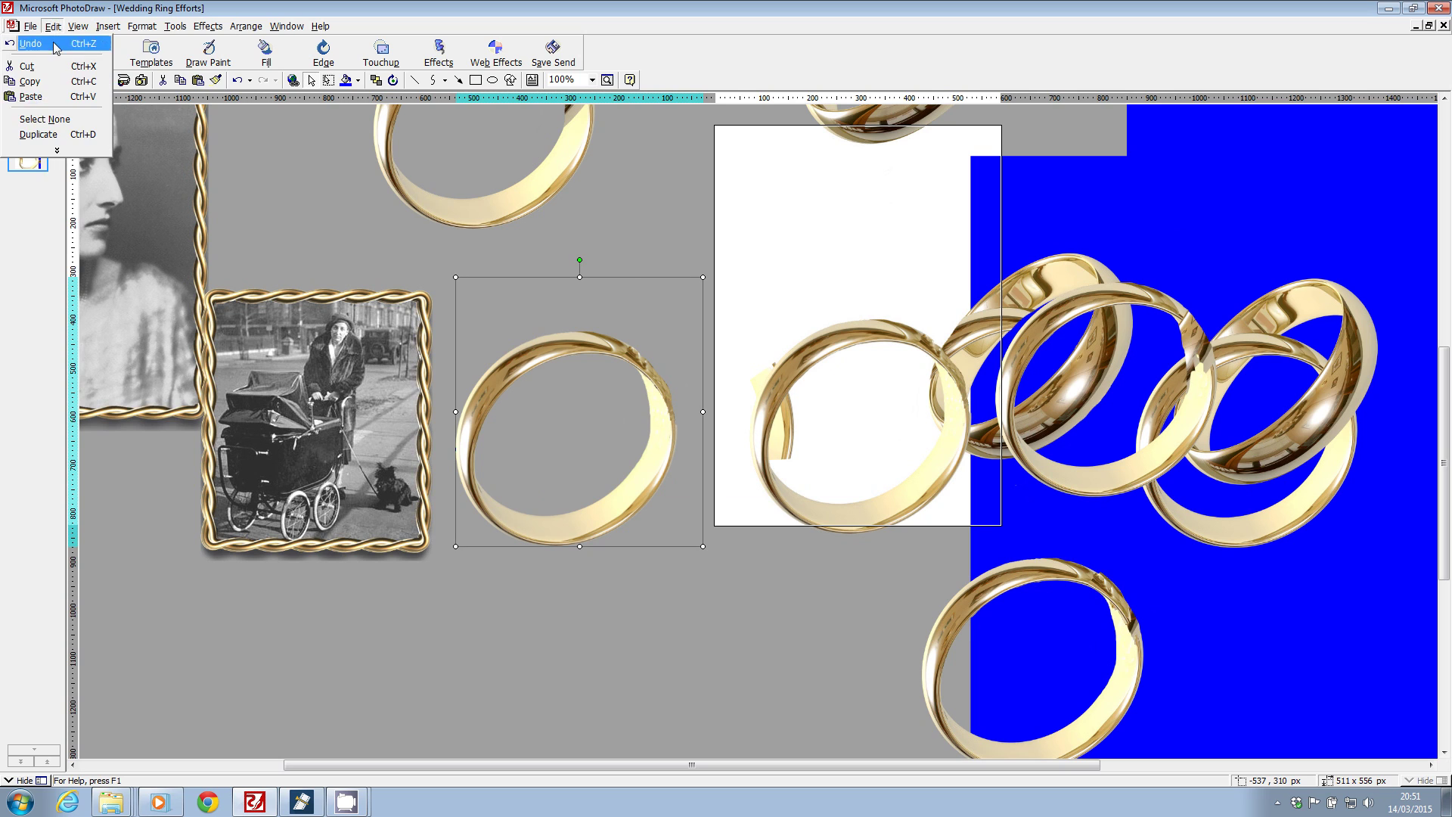
pyautogui.click(46, 135)
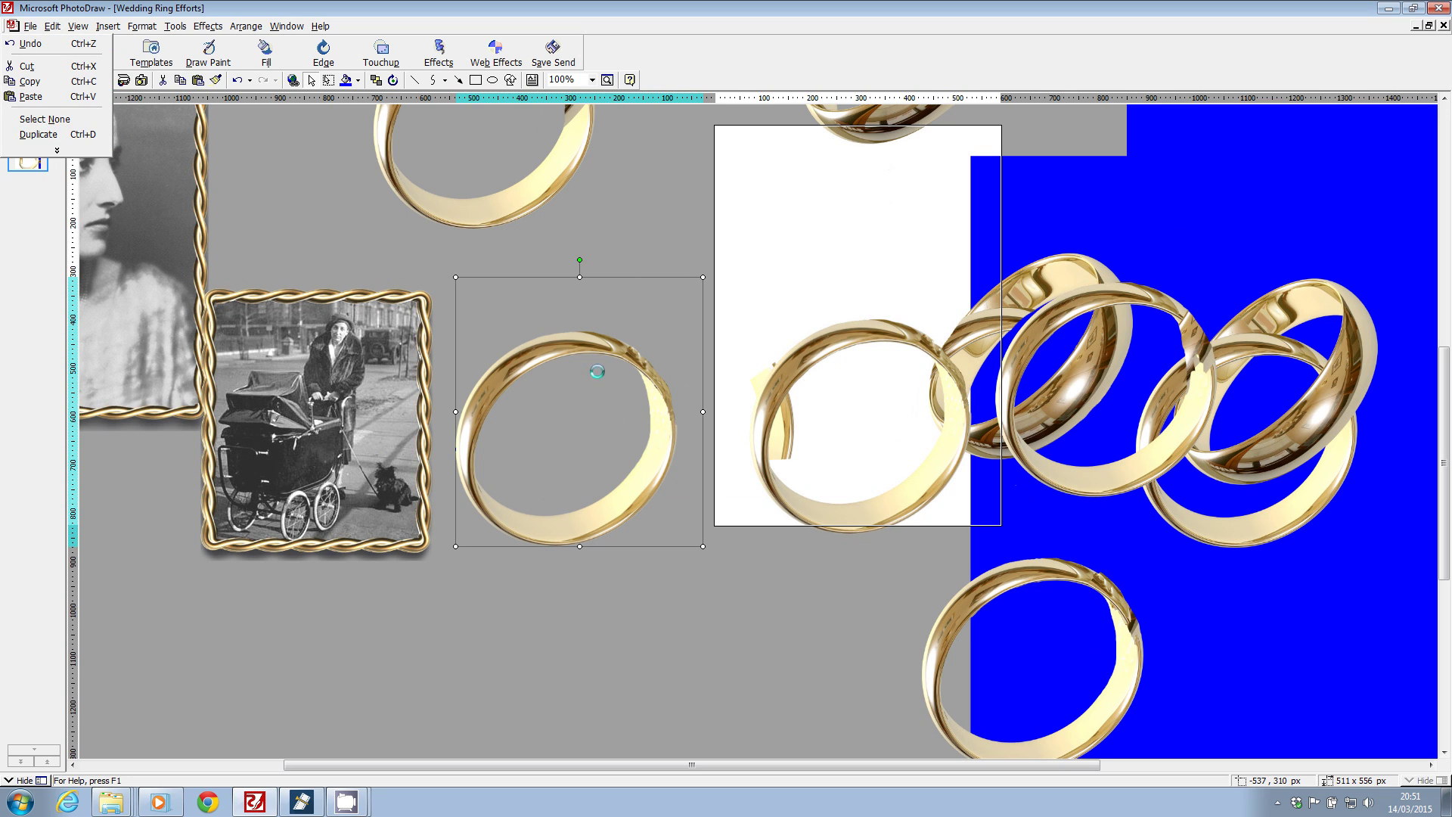
pyautogui.moveTo(592, 350); pyautogui.dragTo(989, 316)
# - Shrink the ring beside the photo to 73 x 152 px and place it over the pram's front wheel
pyautogui.click(533, 382)
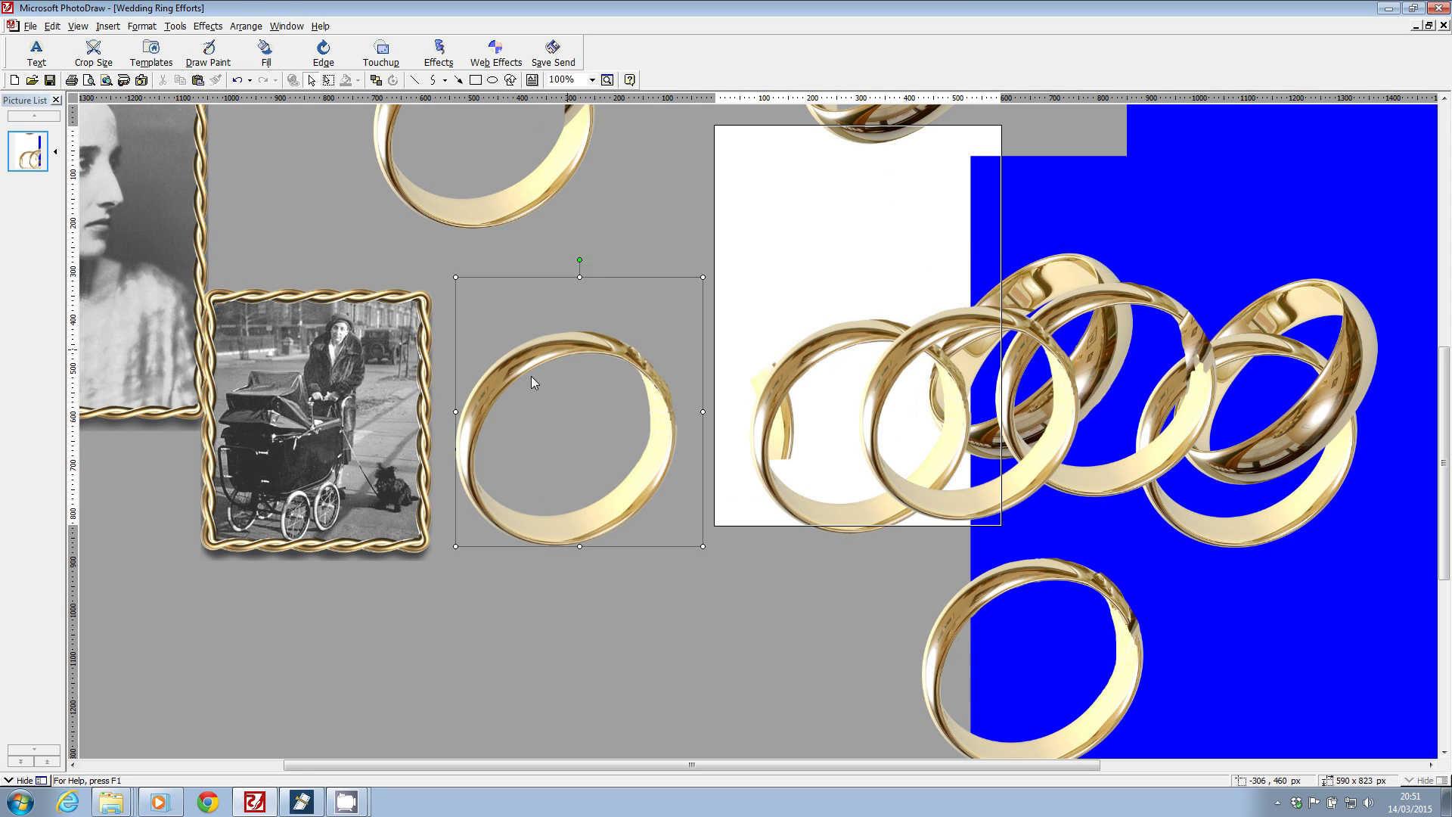
pyautogui.moveTo(533, 381); pyautogui.dragTo(460, 451)
pyautogui.moveTo(622, 335); pyautogui.dragTo(269, 530)
pyautogui.moveTo(252, 510); pyautogui.dragTo(299, 541)
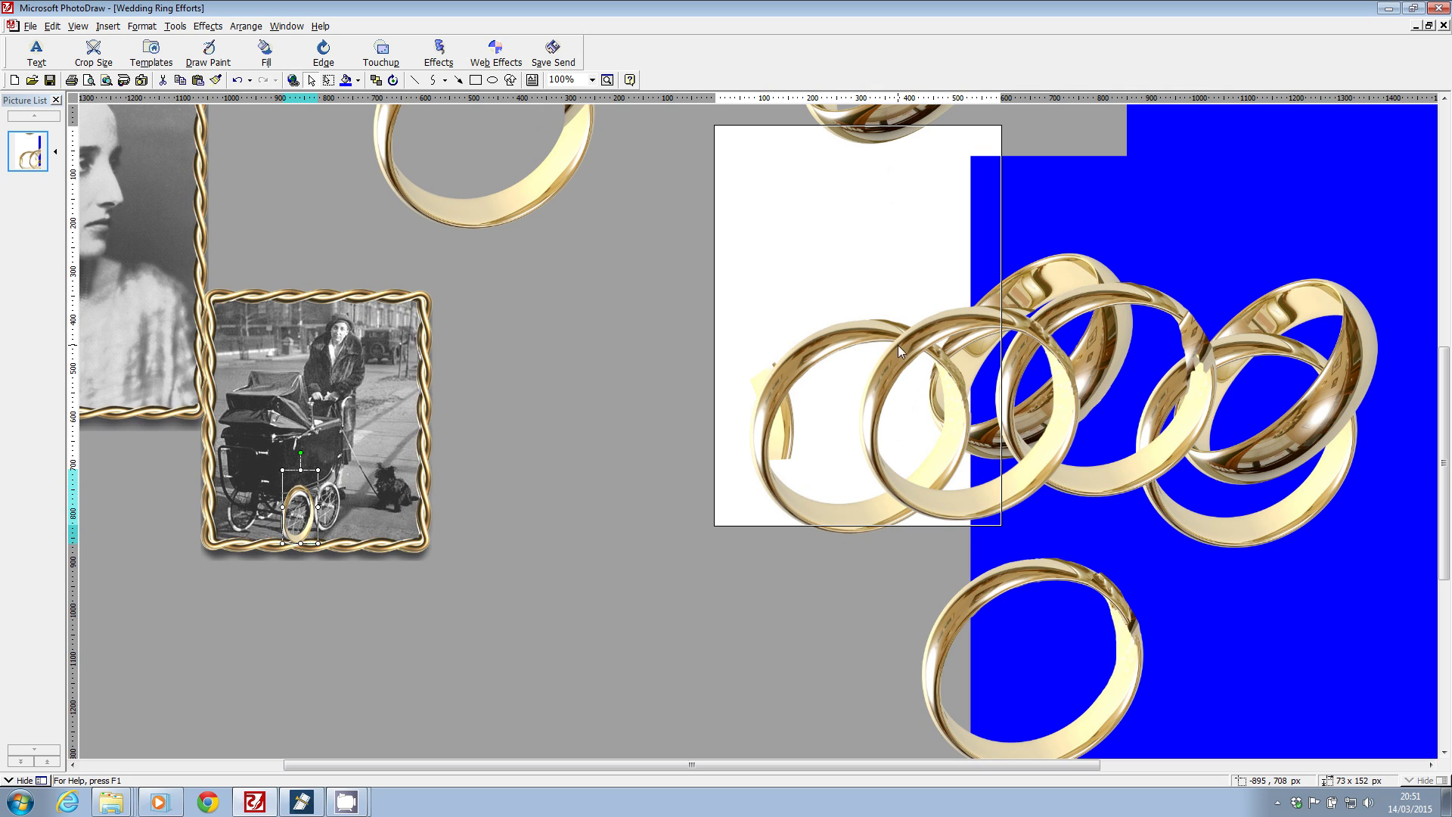
# - Move the repaired ring off the white page to the grey area, and shift the ring above it out of its way
pyautogui.moveTo(889, 335); pyautogui.dragTo(611, 311)
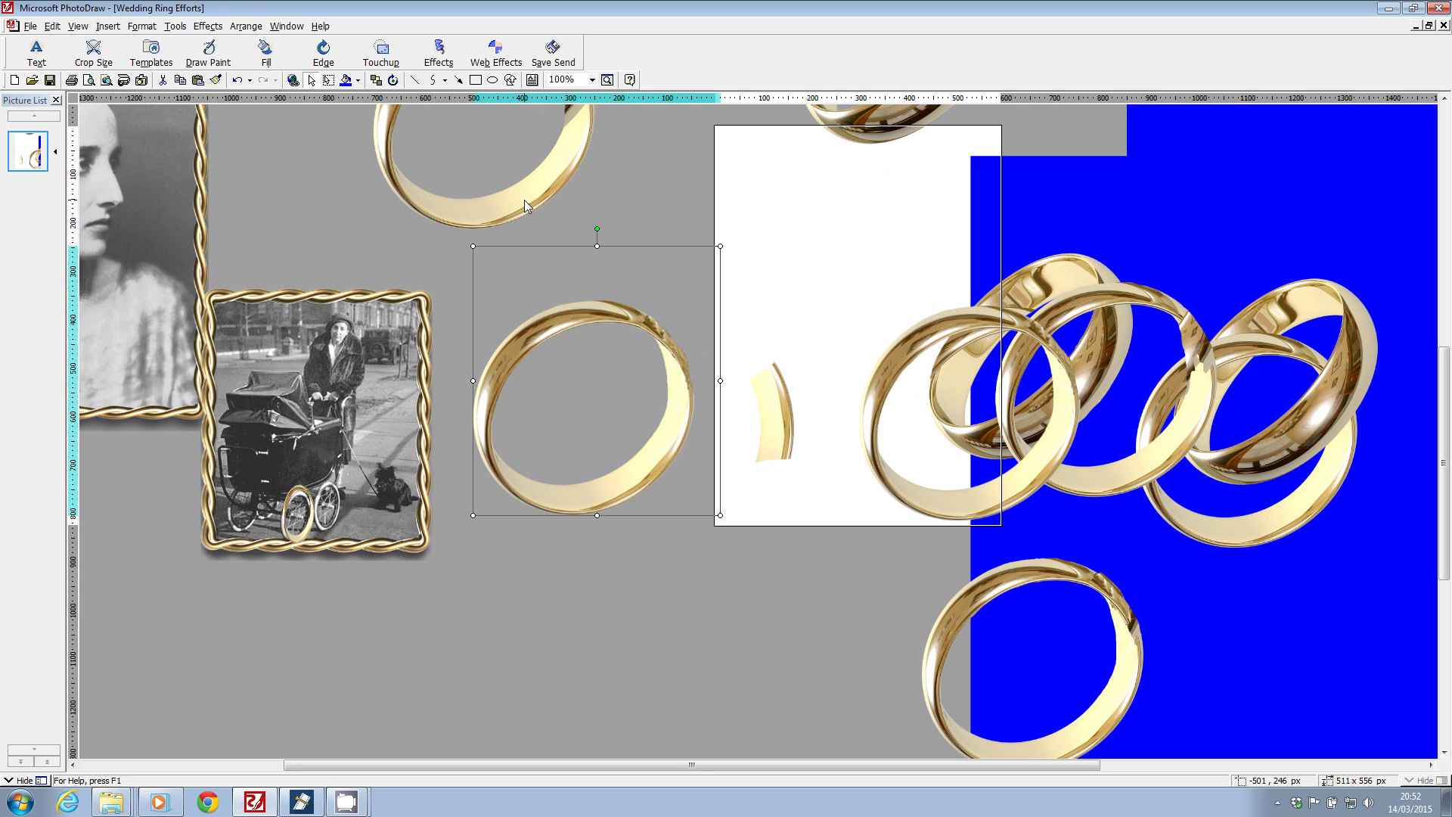
pyautogui.moveTo(527, 206); pyautogui.dragTo(409, 130)
pyautogui.moveTo(643, 327); pyautogui.dragTo(586, 206)
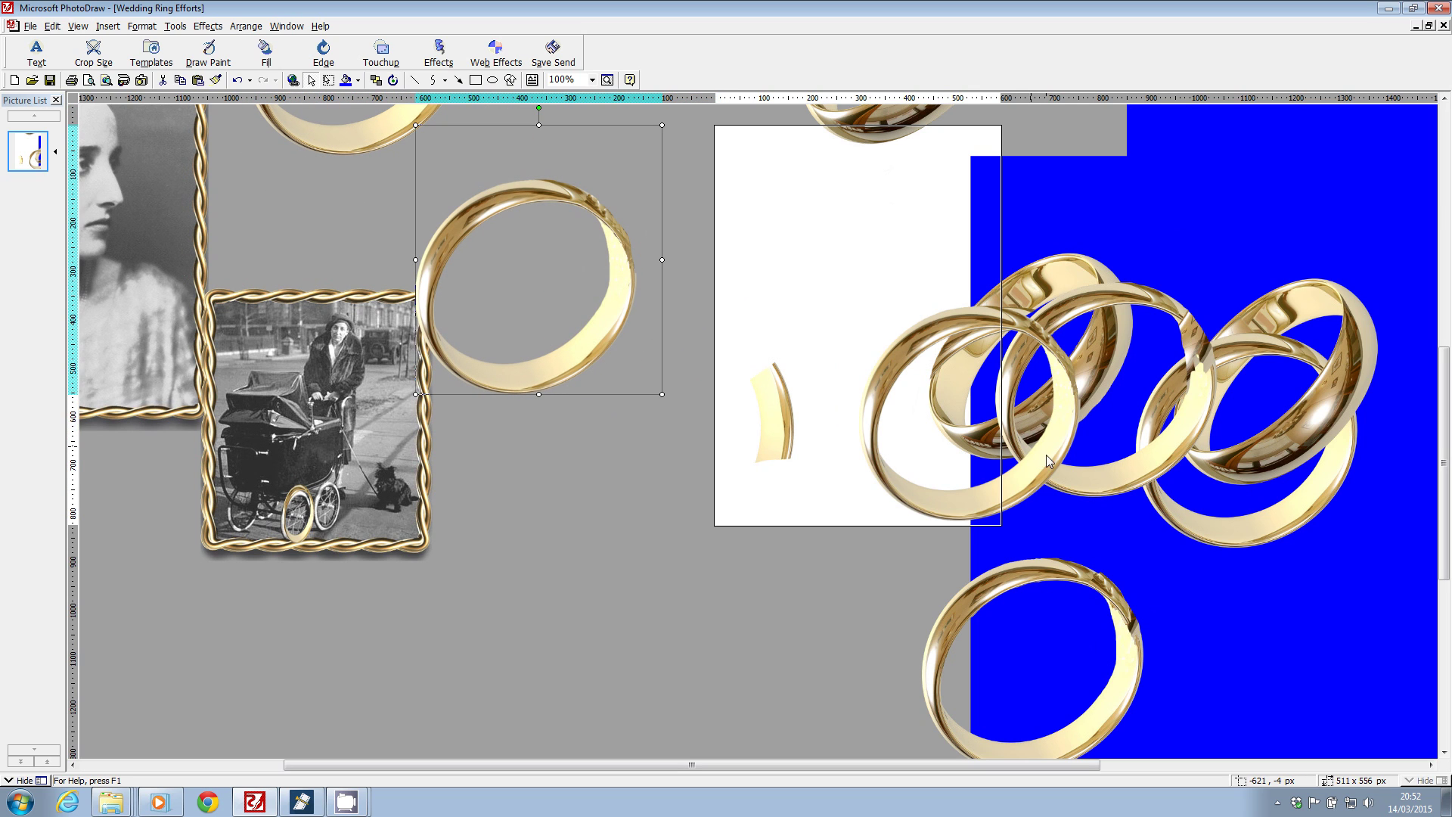
# - Move the overlapping ring copy and the cut-out band piece aside, and bring the wide ring out to the white page's edge
pyautogui.moveTo(1056, 407); pyautogui.dragTo(679, 560)
pyautogui.moveTo(773, 423); pyautogui.dragTo(945, 359)
pyautogui.moveTo(713, 478); pyautogui.dragTo(786, 430)
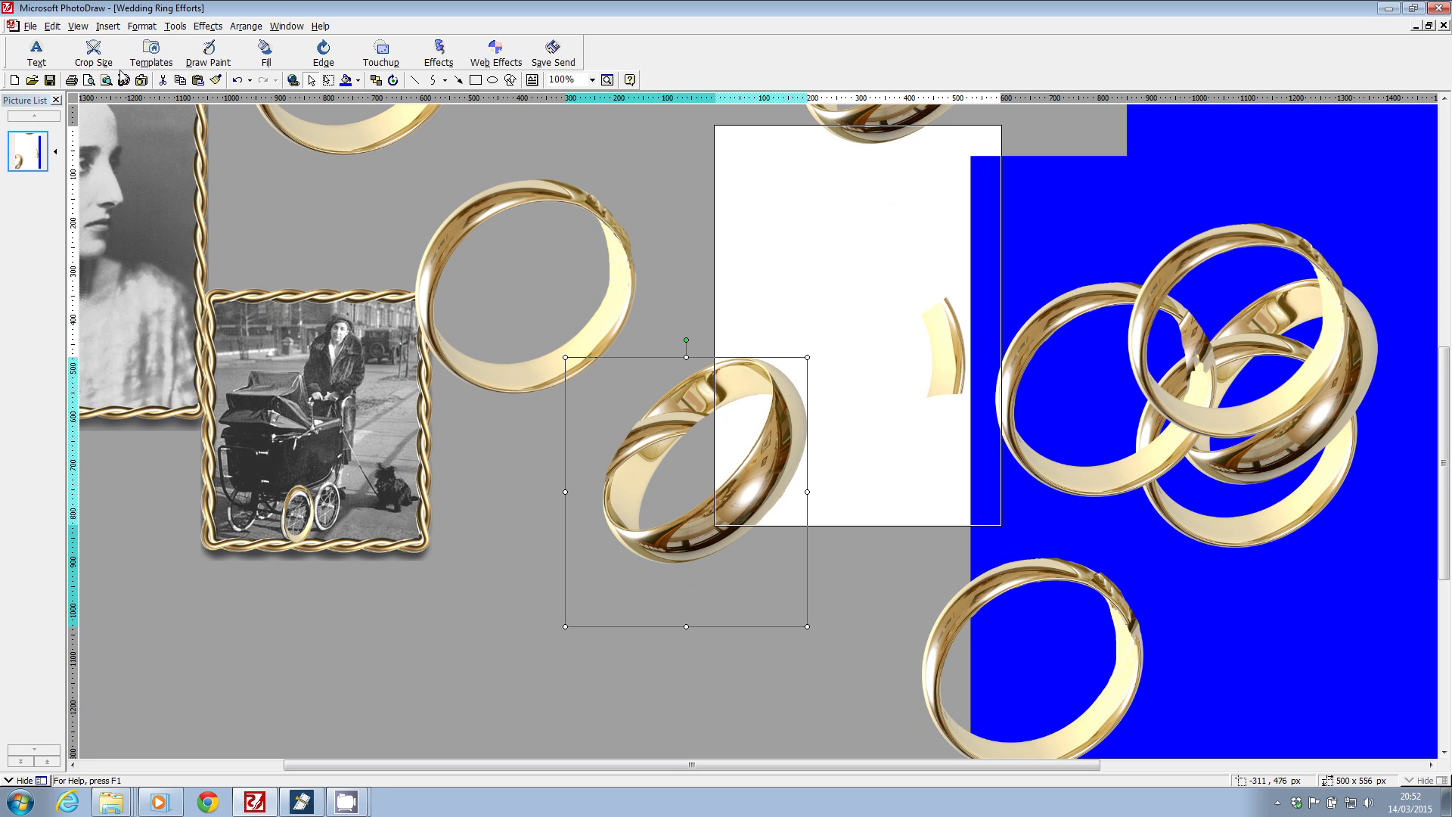
# - Duplicate the wide ring, place the copy at the blue area's edge, and reposition the original below the repaired ring
pyautogui.click(52, 26)
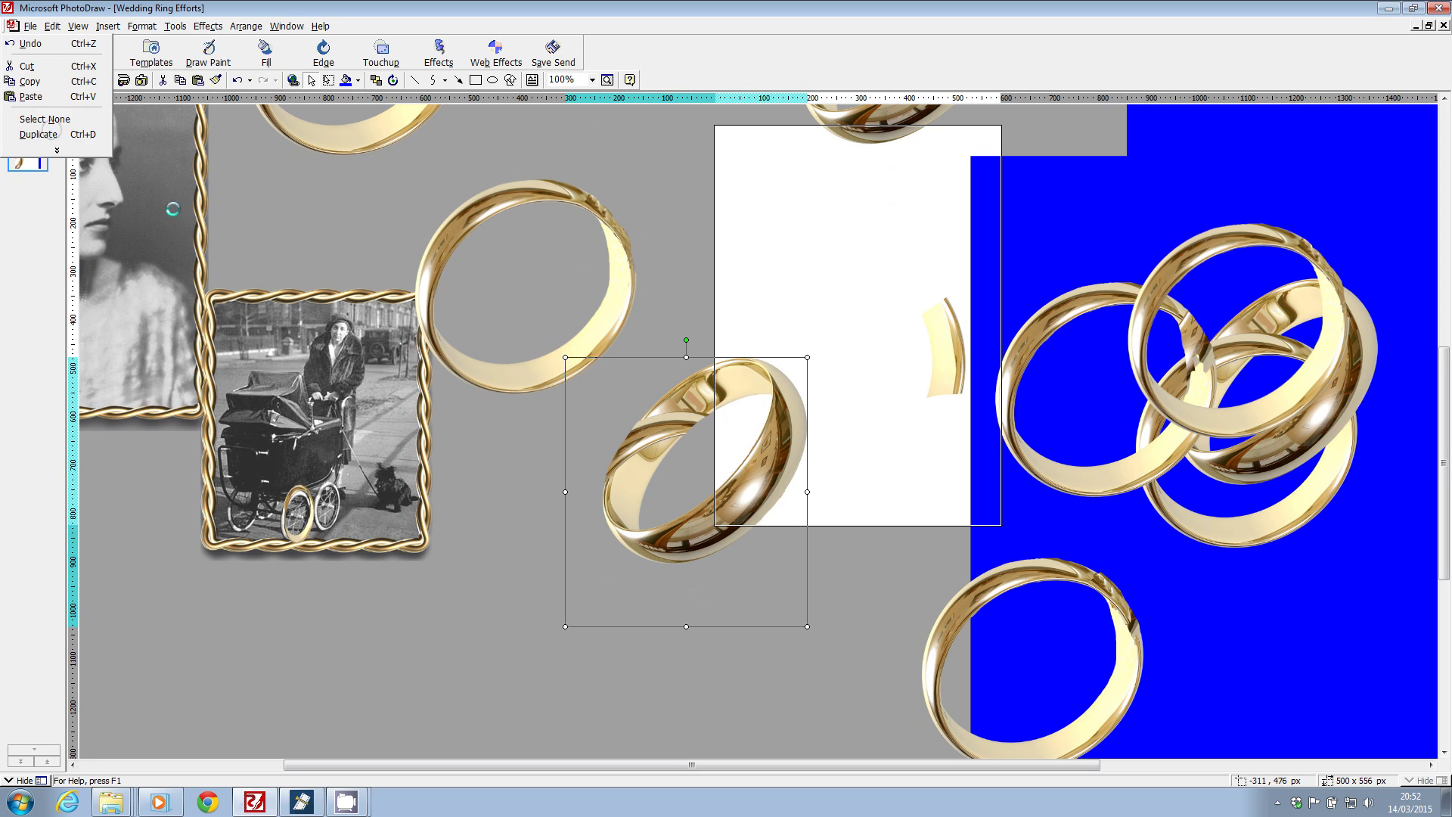
pyautogui.click(38, 134)
pyautogui.moveTo(691, 515); pyautogui.dragTo(1024, 360)
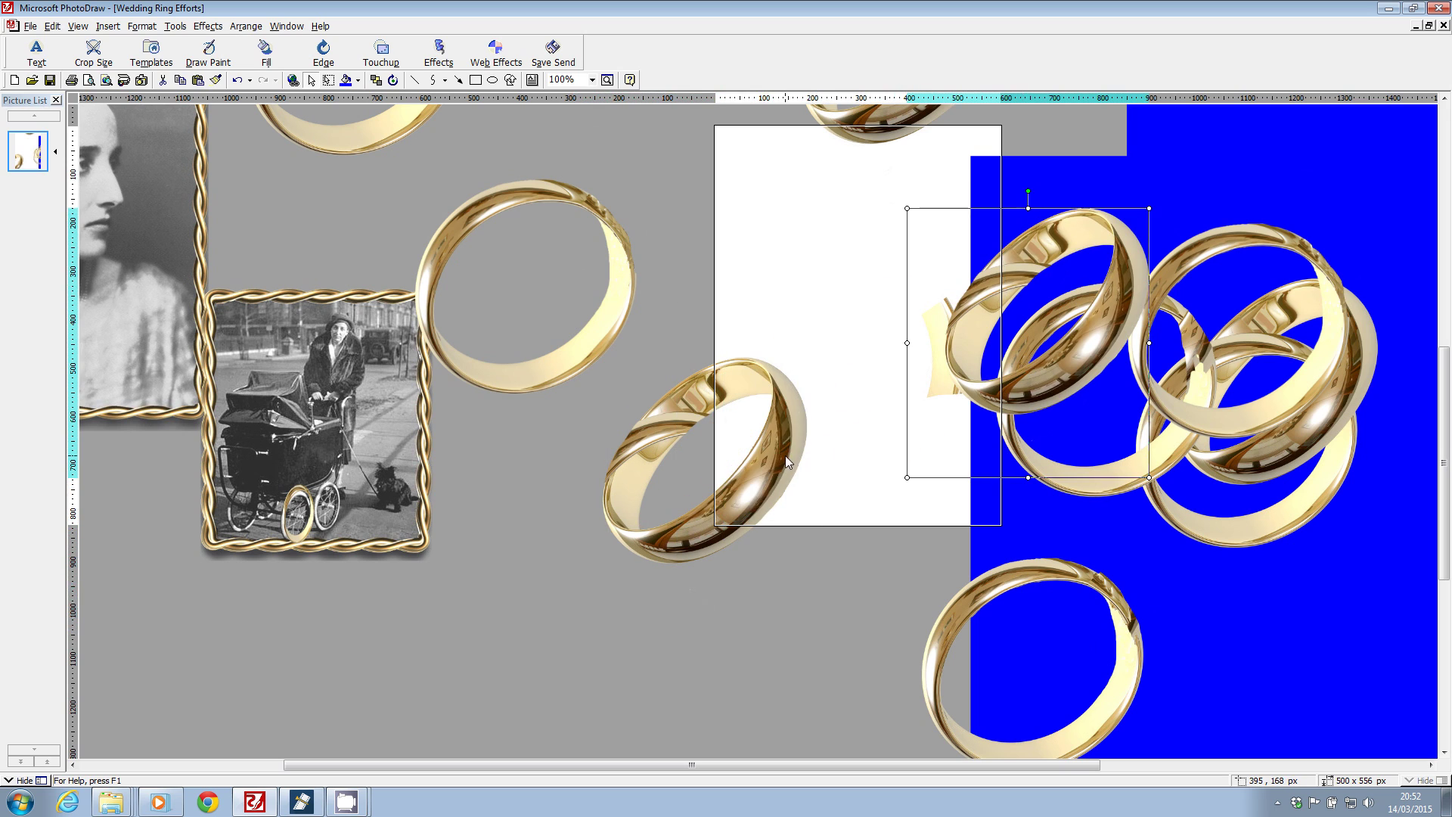
pyautogui.moveTo(683, 378); pyautogui.dragTo(656, 395)
pyautogui.moveTo(587, 350); pyautogui.dragTo(617, 236)
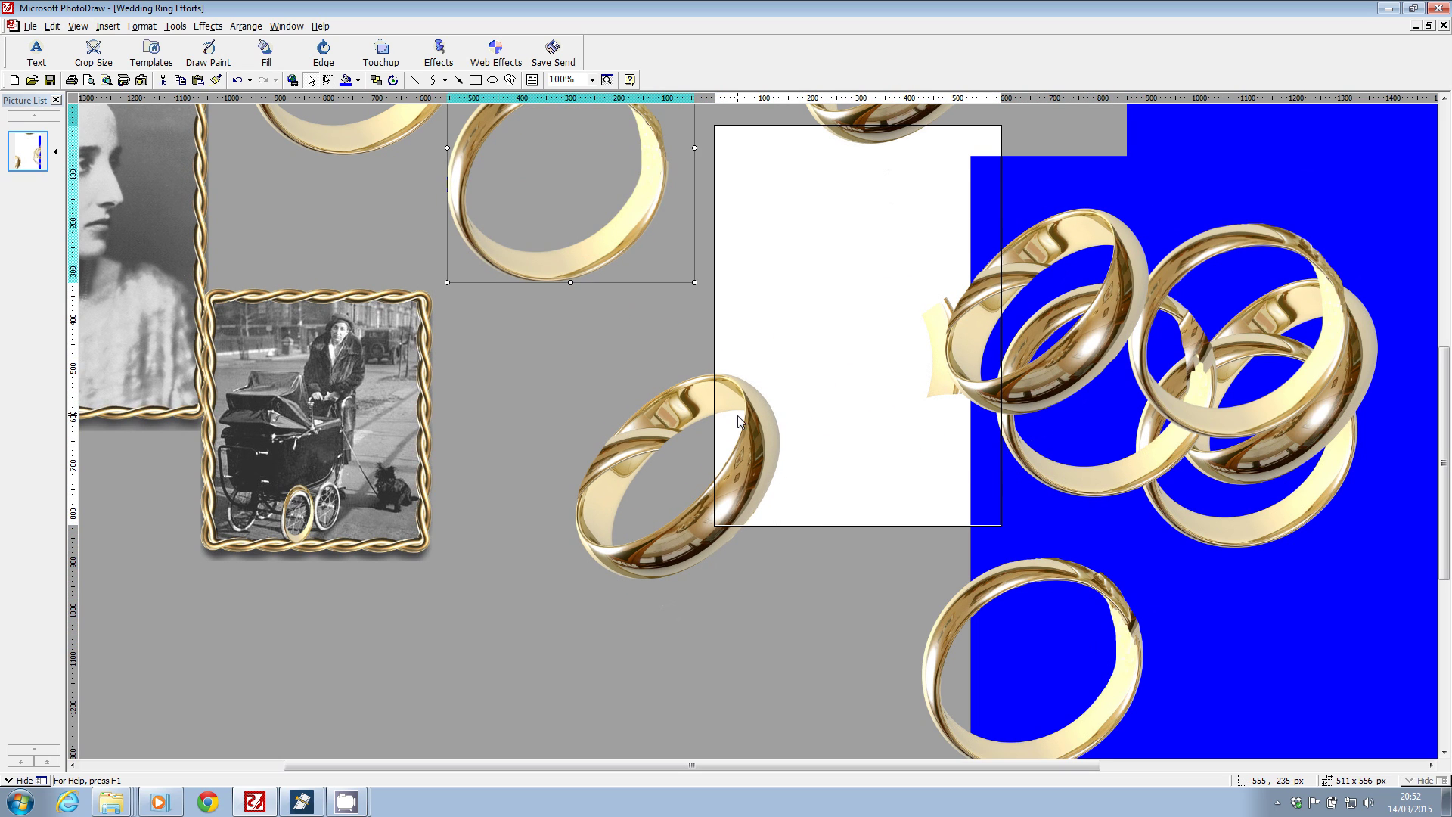
pyautogui.moveTo(733, 392); pyautogui.dragTo(722, 348)
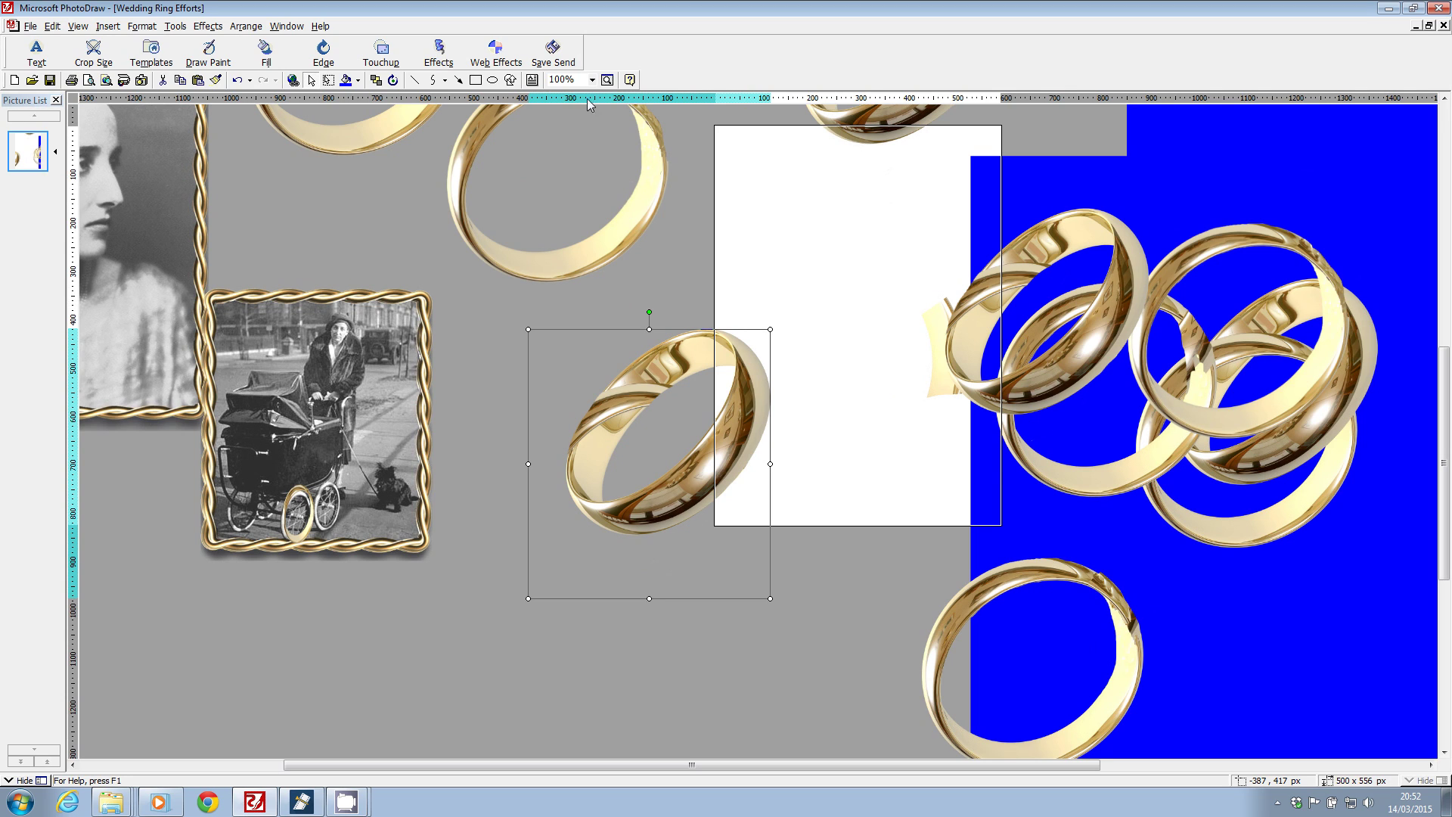
# - Clone light gold over the dark curved reflection on the wide ring's upper inner band with Clone Paint
pyautogui.click(592, 79)
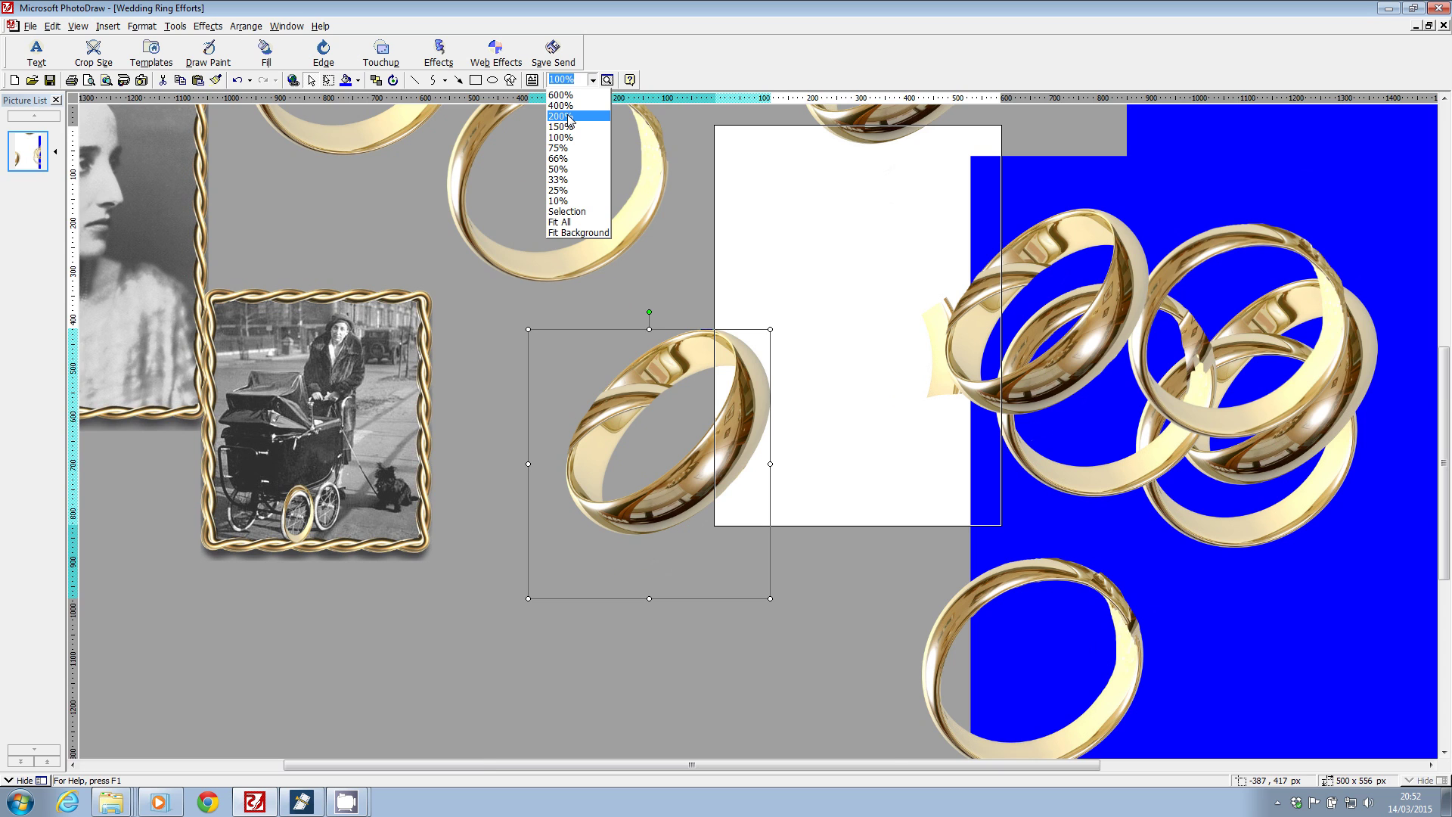
pyautogui.click(565, 117)
pyautogui.moveTo(641, 293); pyautogui.dragTo(634, 285)
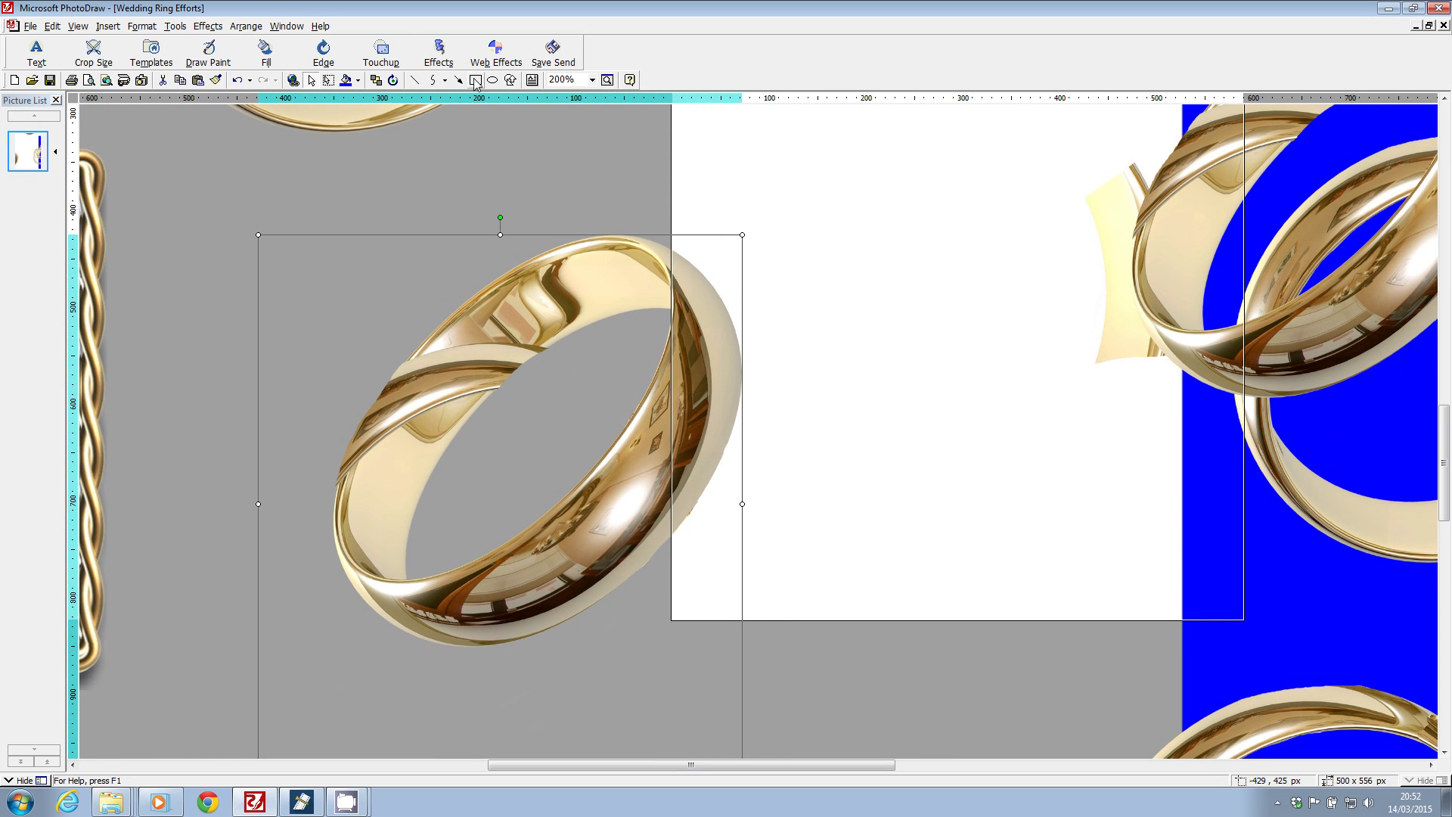
pyautogui.click(381, 53)
pyautogui.click(317, 276)
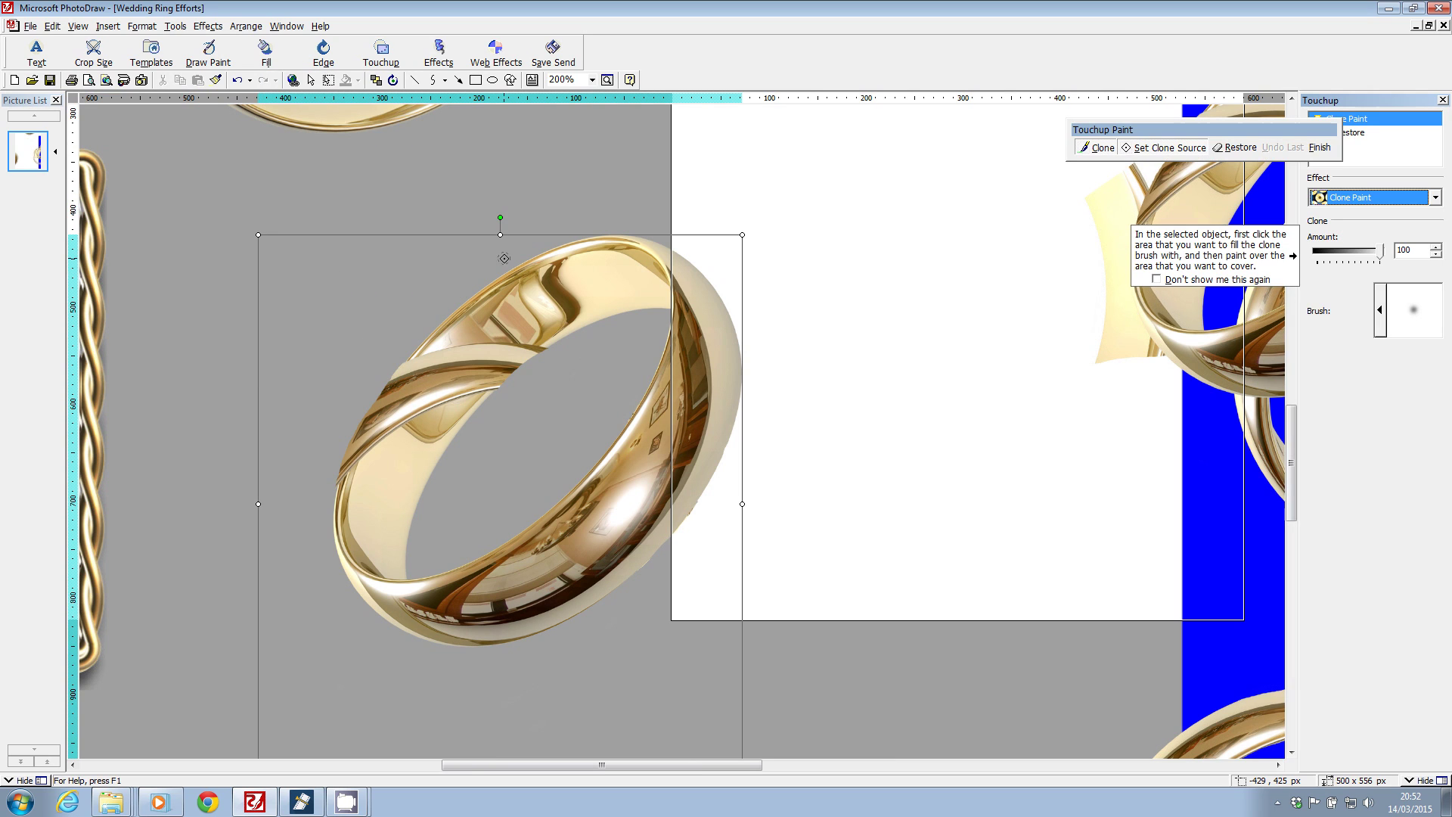
pyautogui.click(1158, 148)
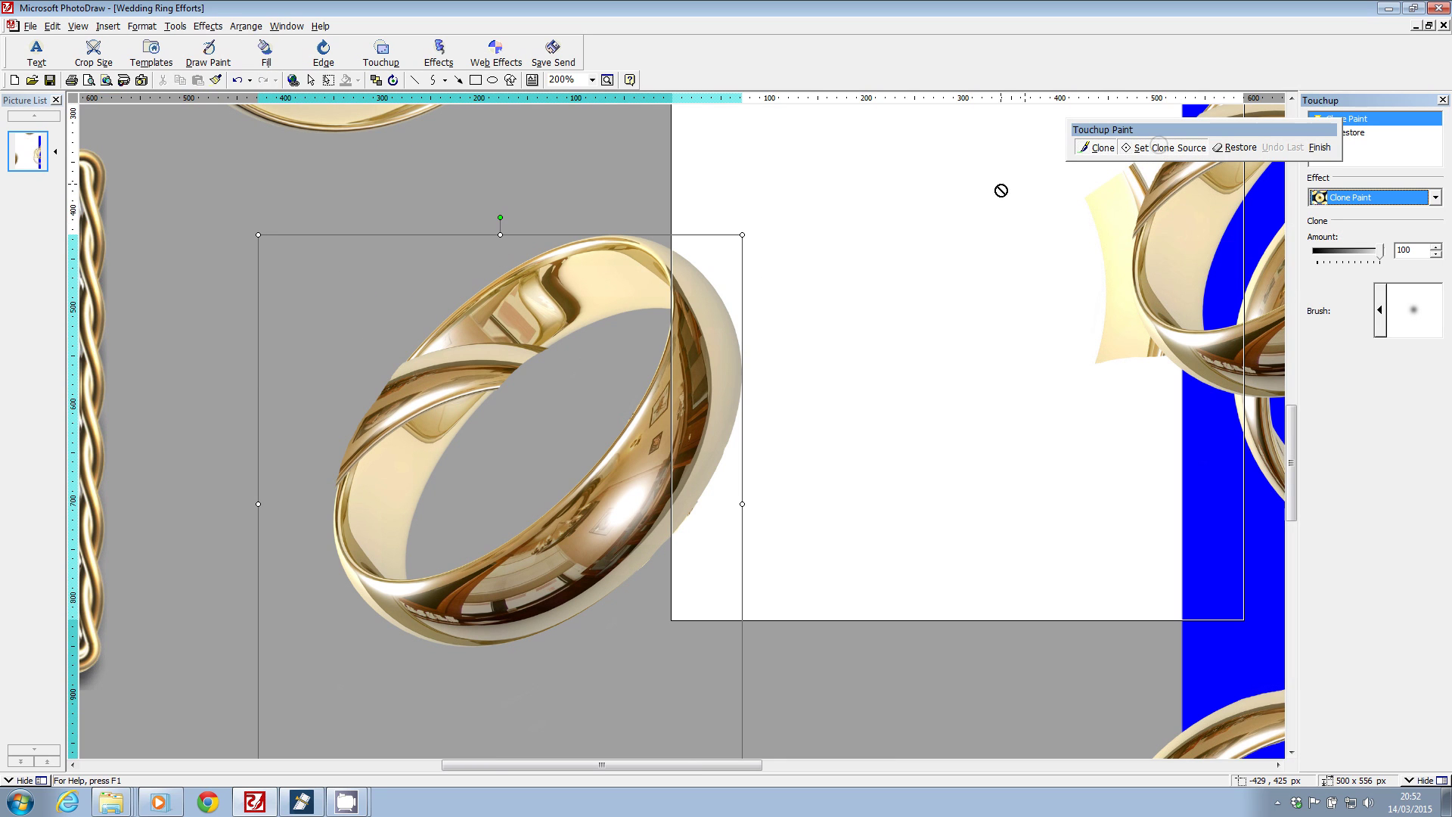
pyautogui.click(575, 281)
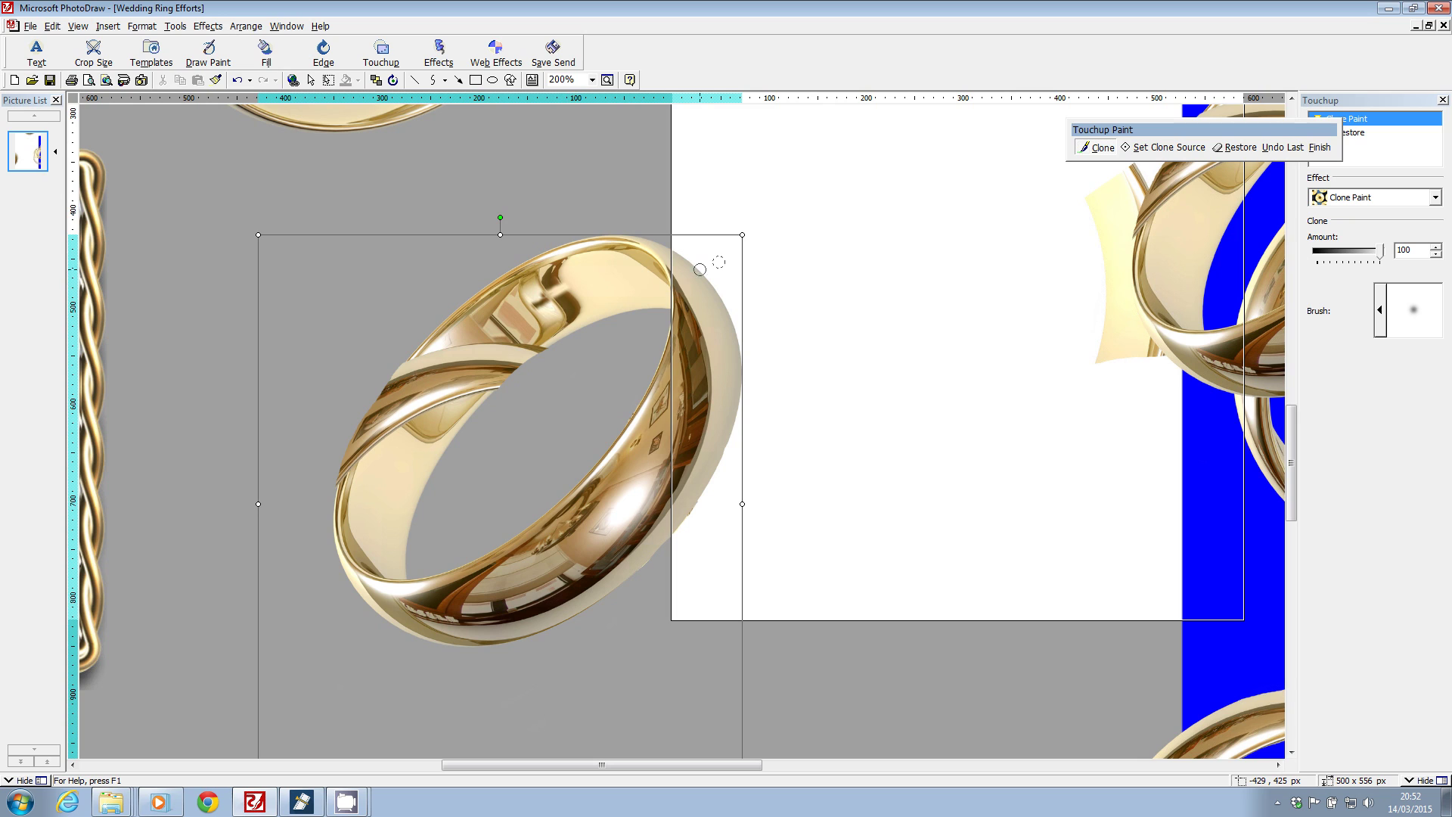
pyautogui.click(1164, 147)
pyautogui.click(560, 286)
pyautogui.moveTo(560, 280); pyautogui.dragTo(547, 287)
# - Clone over the patterned reflection from the upper inner band down to the crossing band, resampling gold beside it
pyautogui.click(1381, 312)
pyautogui.click(1170, 253)
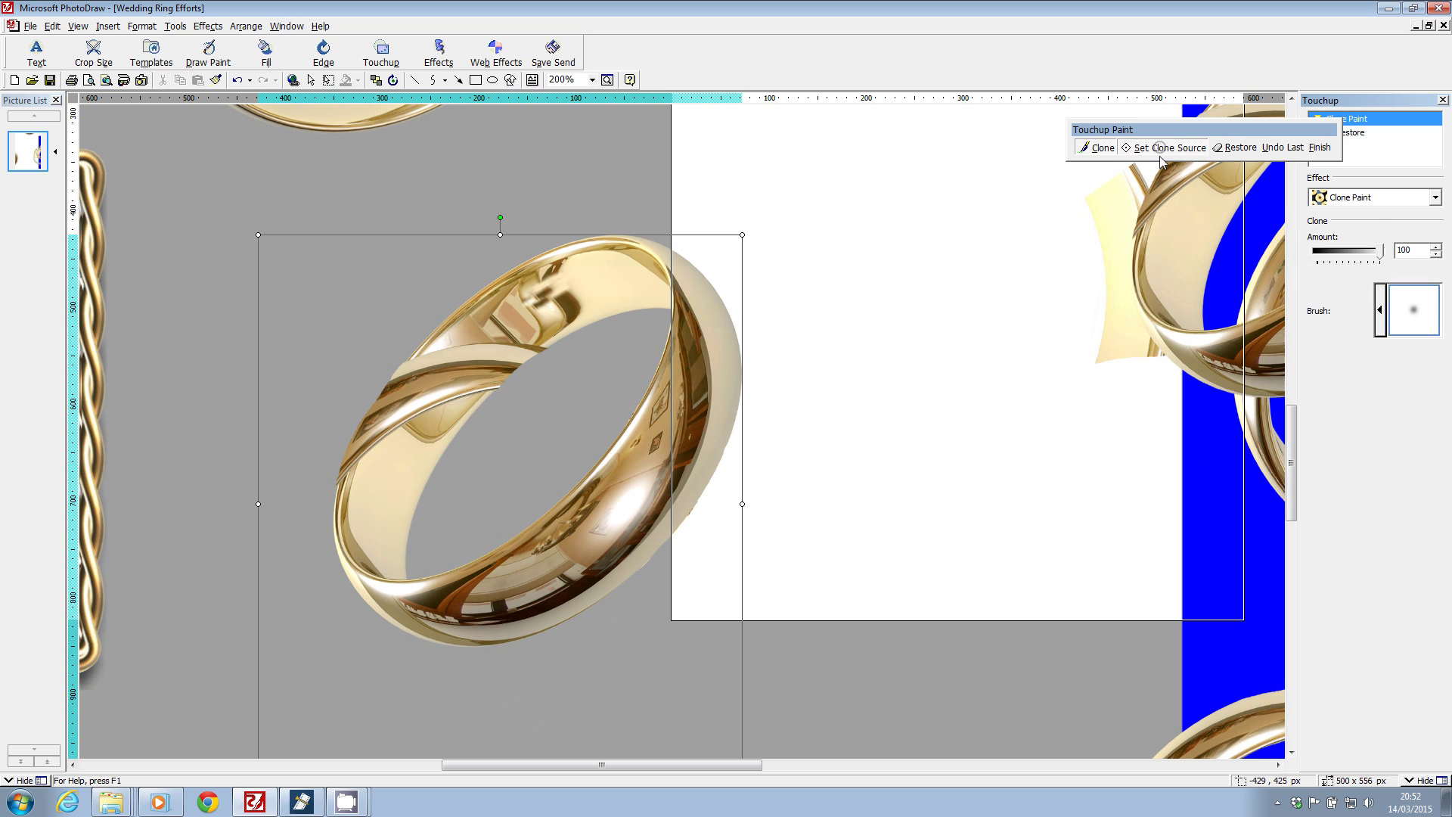
pyautogui.click(1380, 306)
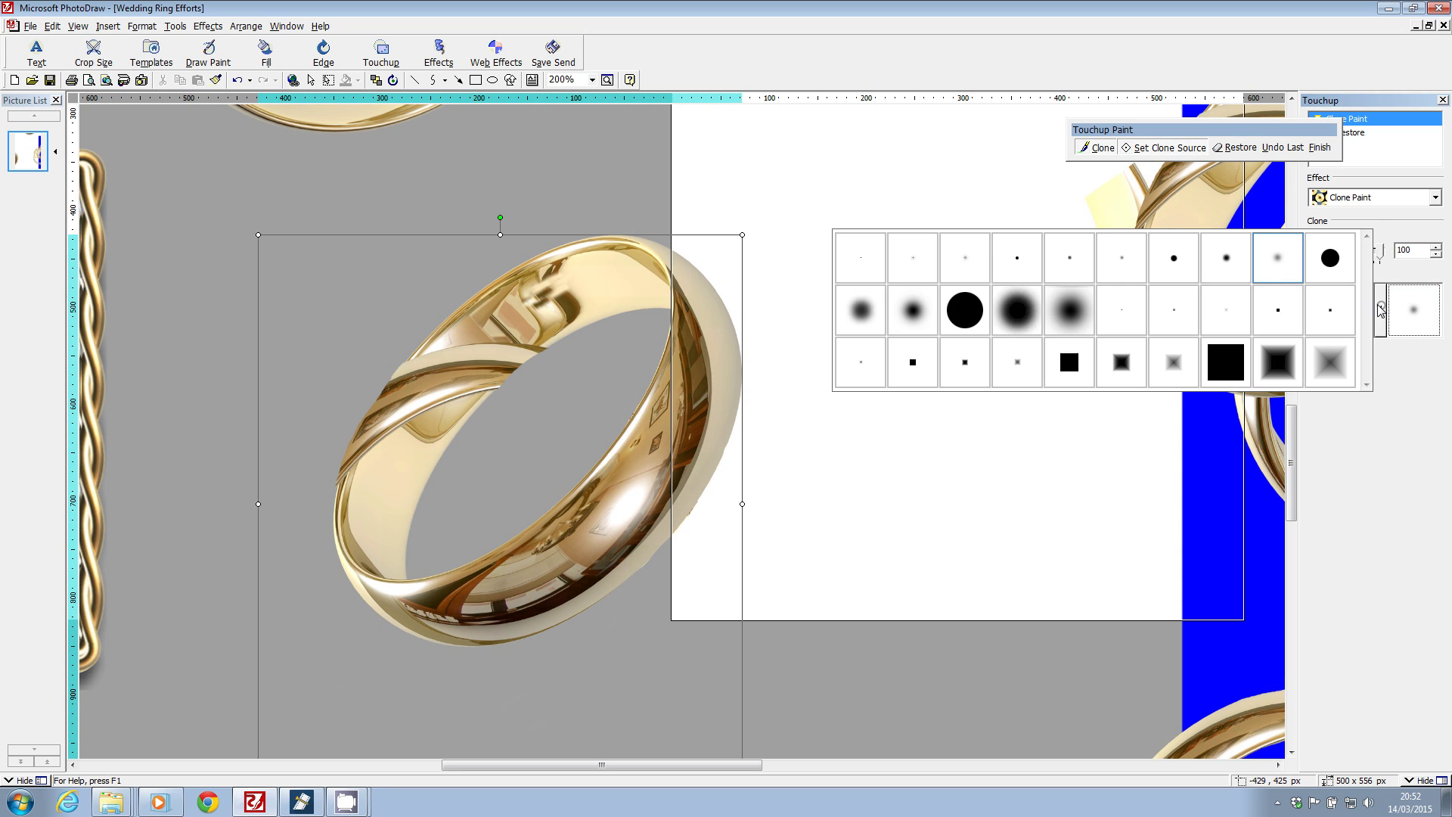
pyautogui.click(1240, 271)
pyautogui.click(581, 297)
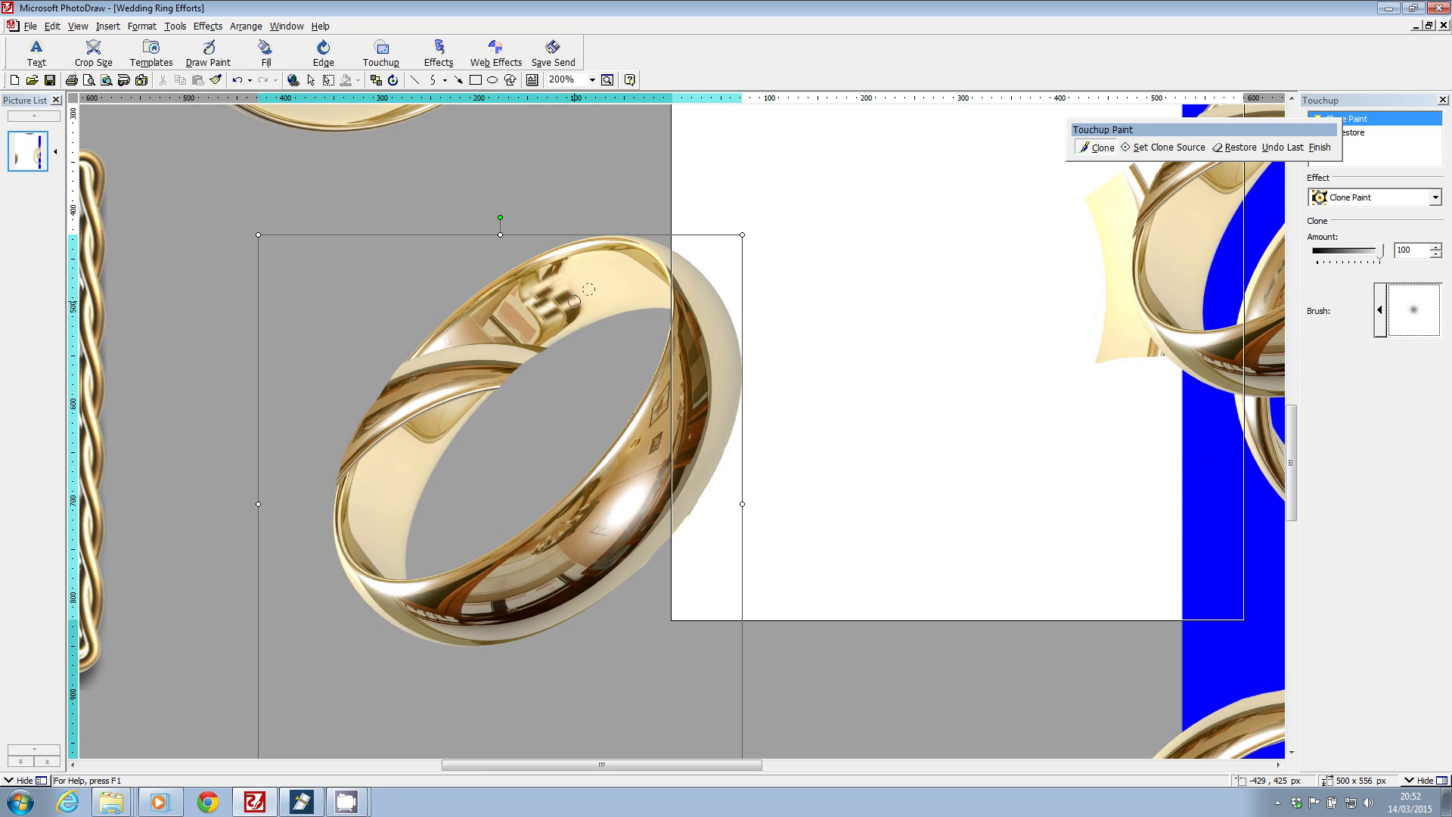
pyautogui.moveTo(544, 304); pyautogui.dragTo(480, 366)
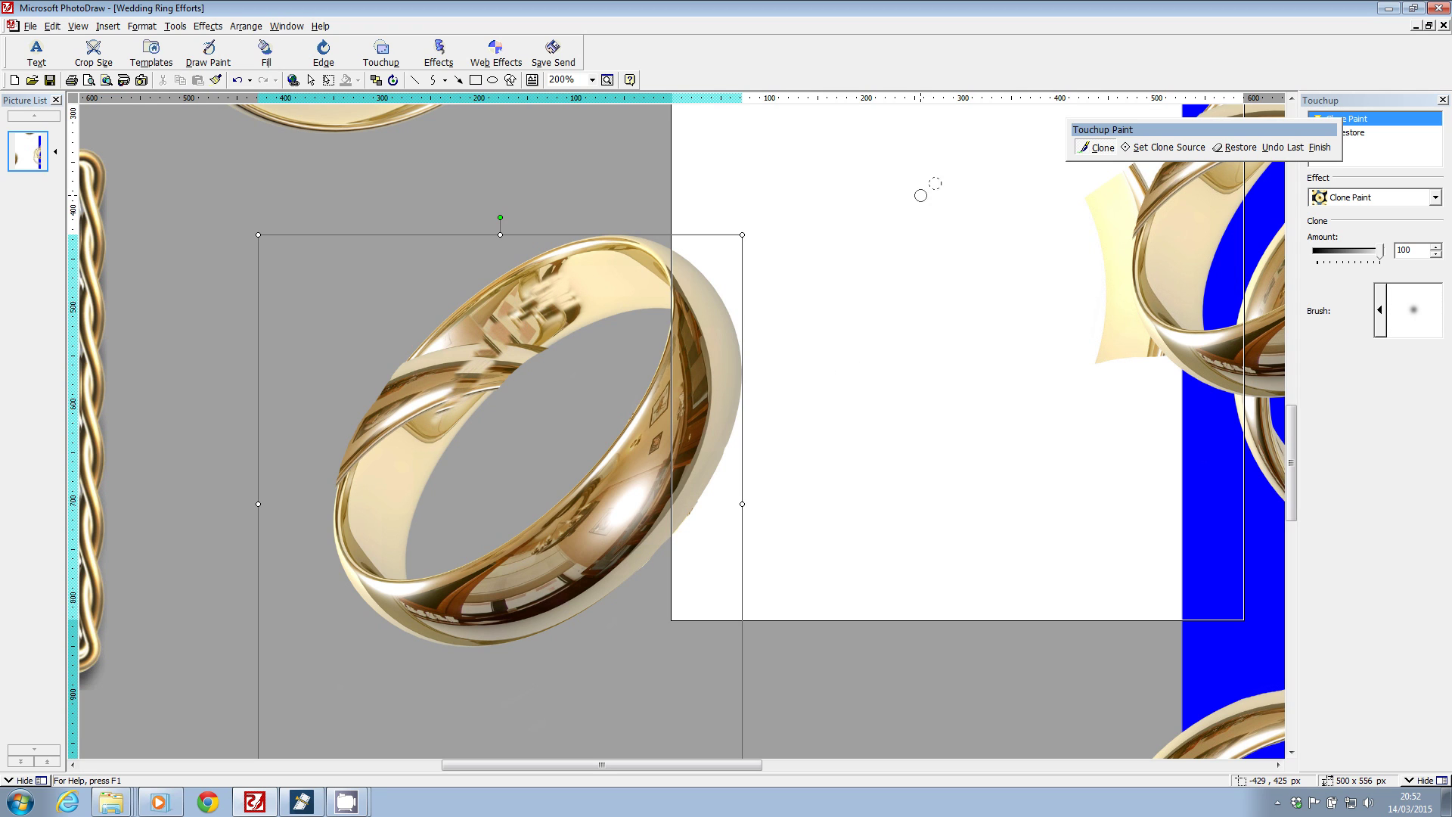
pyautogui.click(1165, 147)
pyautogui.click(545, 322)
# - Switch to a firmer-edged round brush and clone plain gold over the remaining reflection on the upper inner band
pyautogui.click(1164, 147)
pyautogui.click(1381, 308)
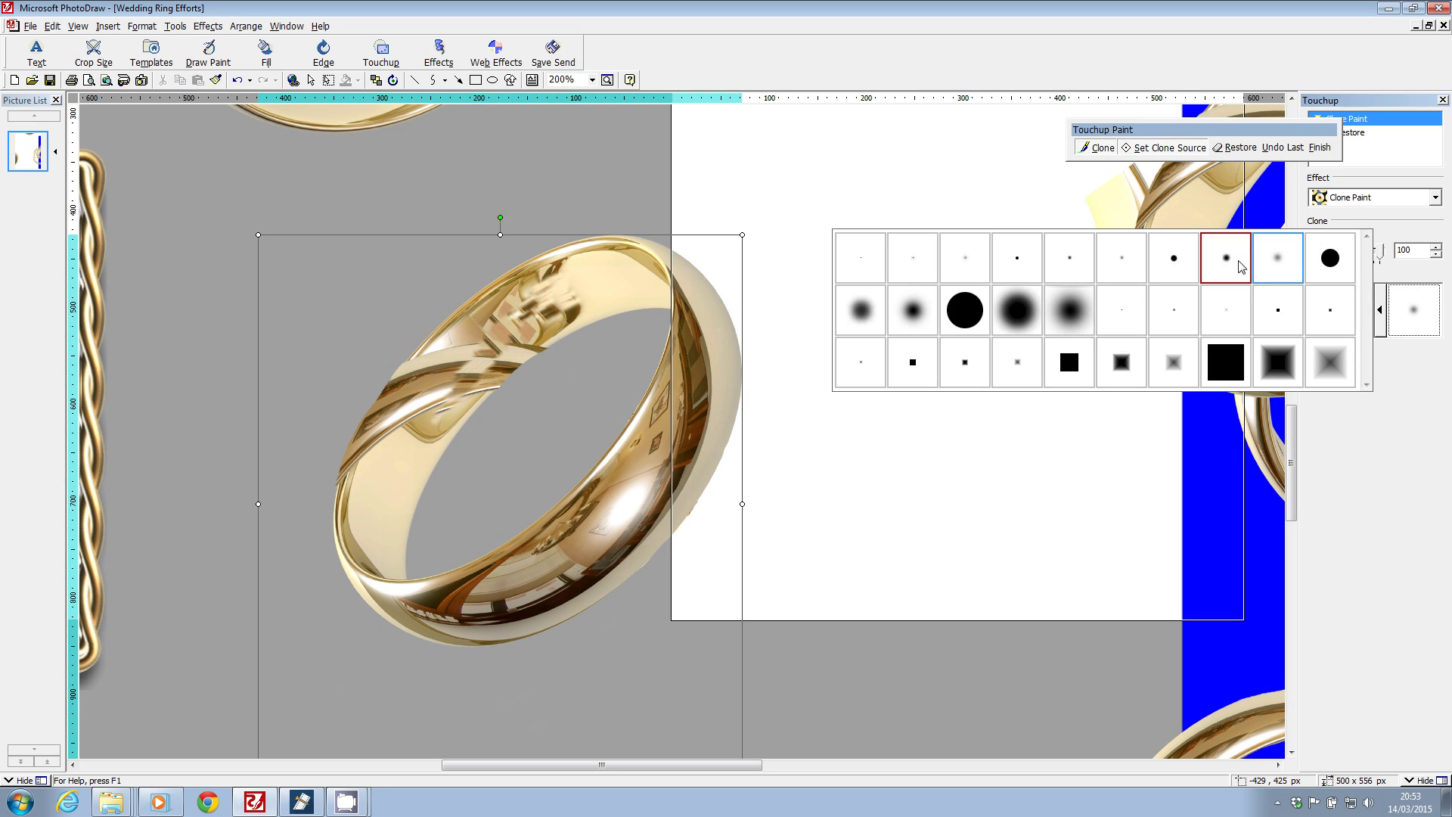
pyautogui.click(1213, 265)
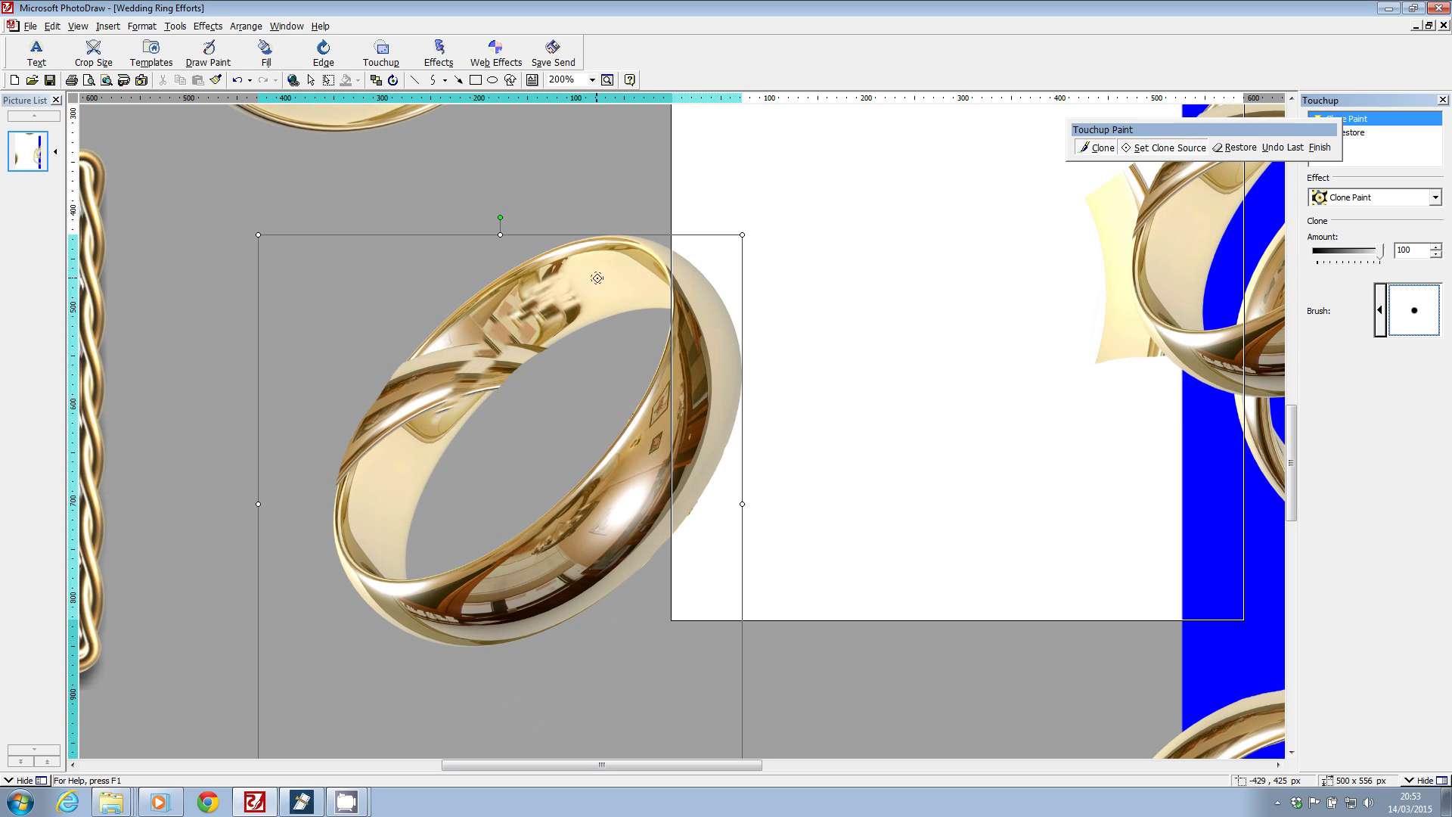
pyautogui.moveTo(590, 289)
pyautogui.mouseDown()
pyautogui.moveTo(531, 321)
pyautogui.moveTo(569, 301)
pyautogui.moveTo(532, 301)
pyautogui.mouseUp()
pyautogui.click(1155, 147)
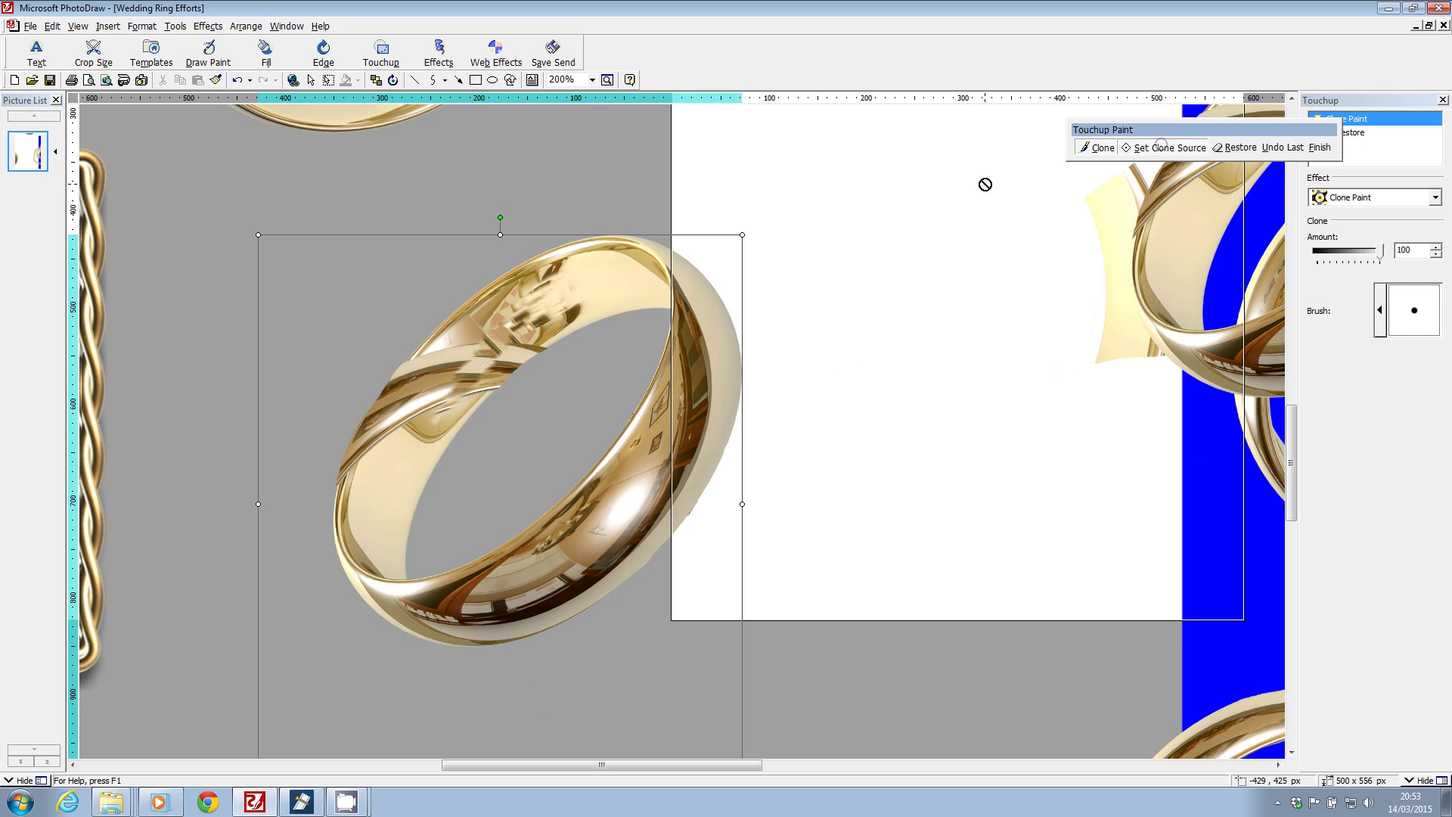
pyautogui.click(603, 288)
pyautogui.moveTo(544, 325)
pyautogui.mouseDown()
pyautogui.moveTo(573, 308)
pyautogui.moveTo(517, 346)
pyautogui.mouseUp()
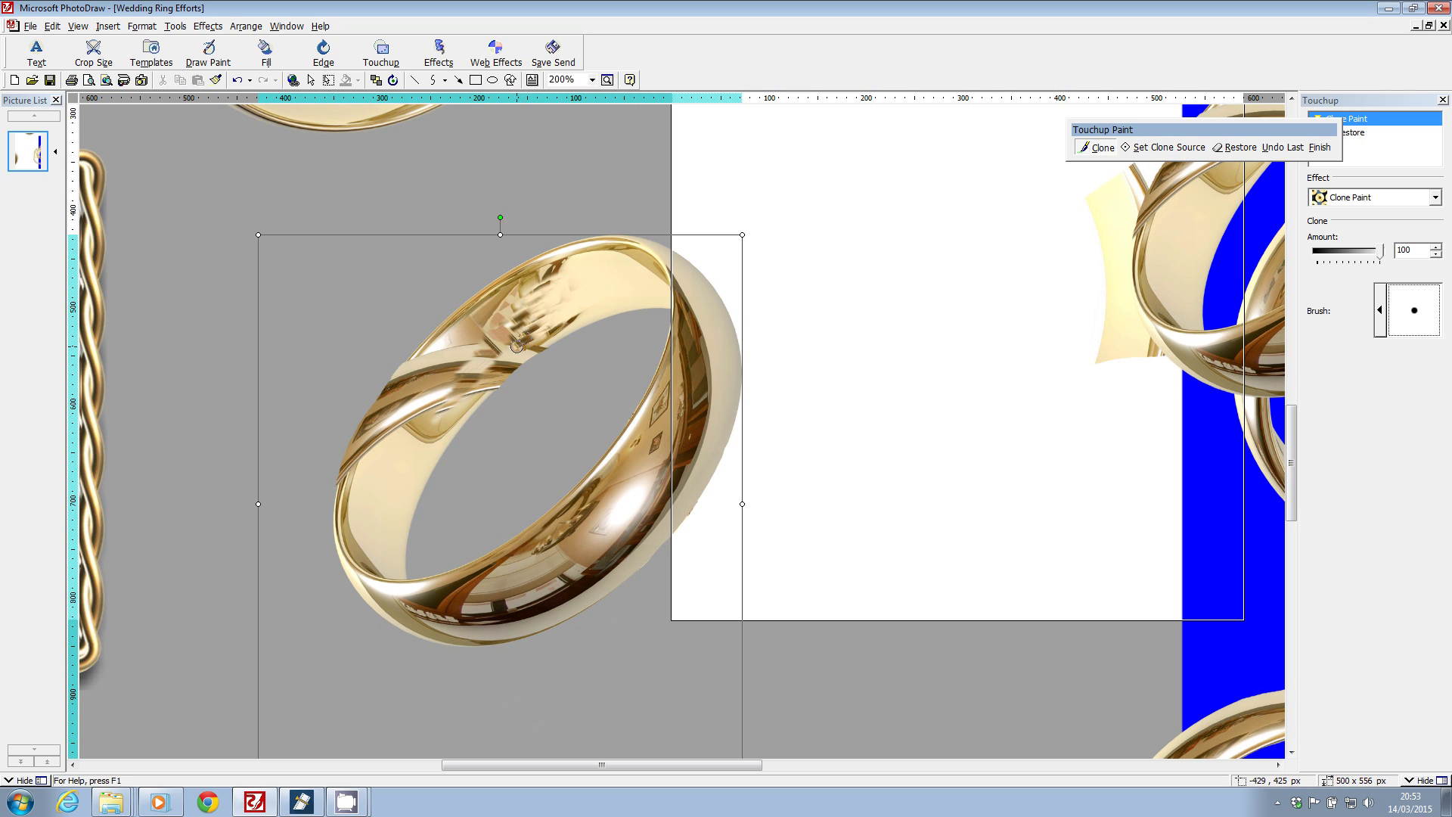
# - Clone gold from the lower inner band up to the crossing band's lower edge, and touch up the upper reflection
pyautogui.click(1155, 147)
pyautogui.click(405, 468)
pyautogui.moveTo(415, 458); pyautogui.dragTo(461, 395)
pyautogui.click(1156, 147)
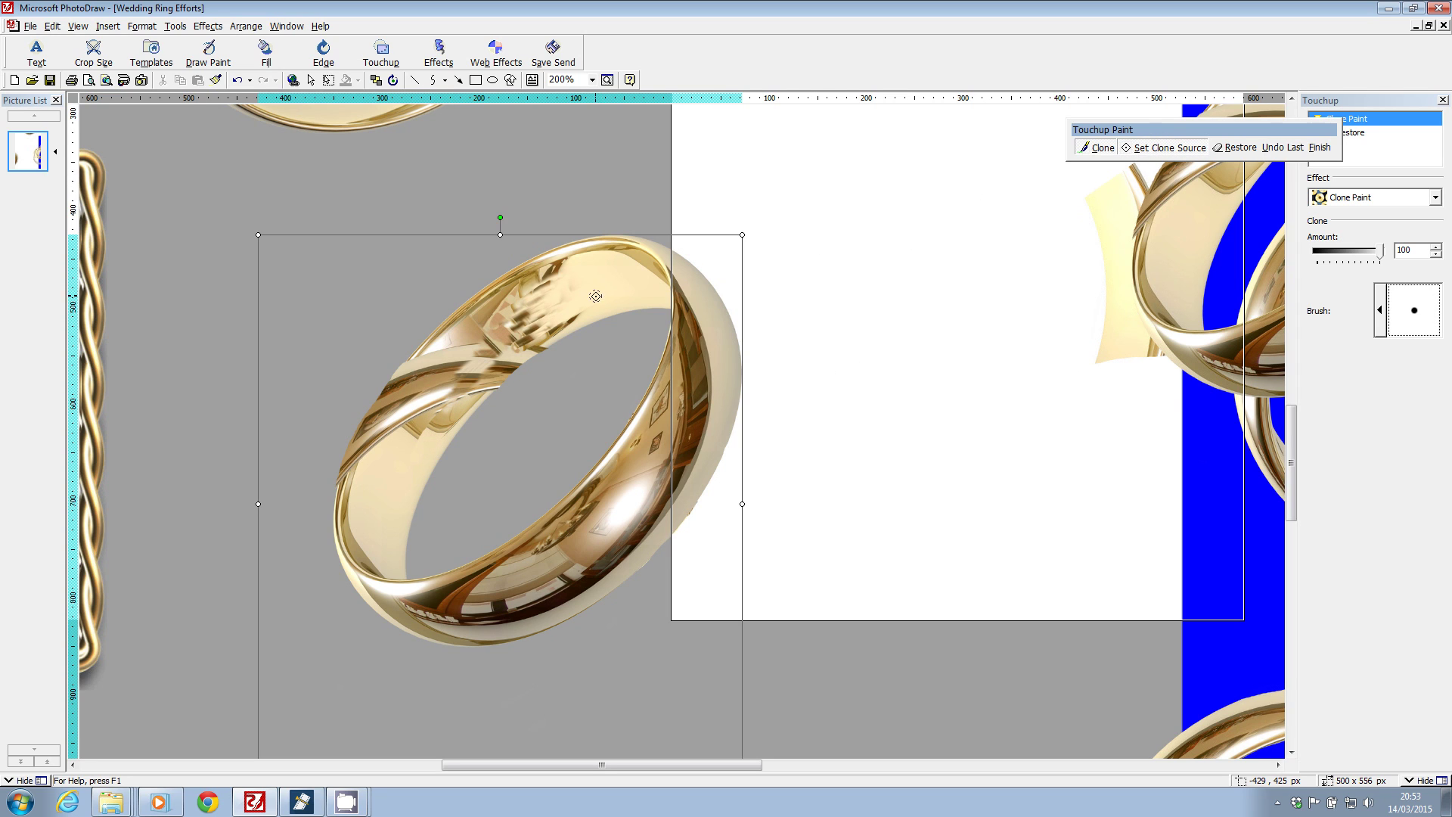
pyautogui.click(539, 339)
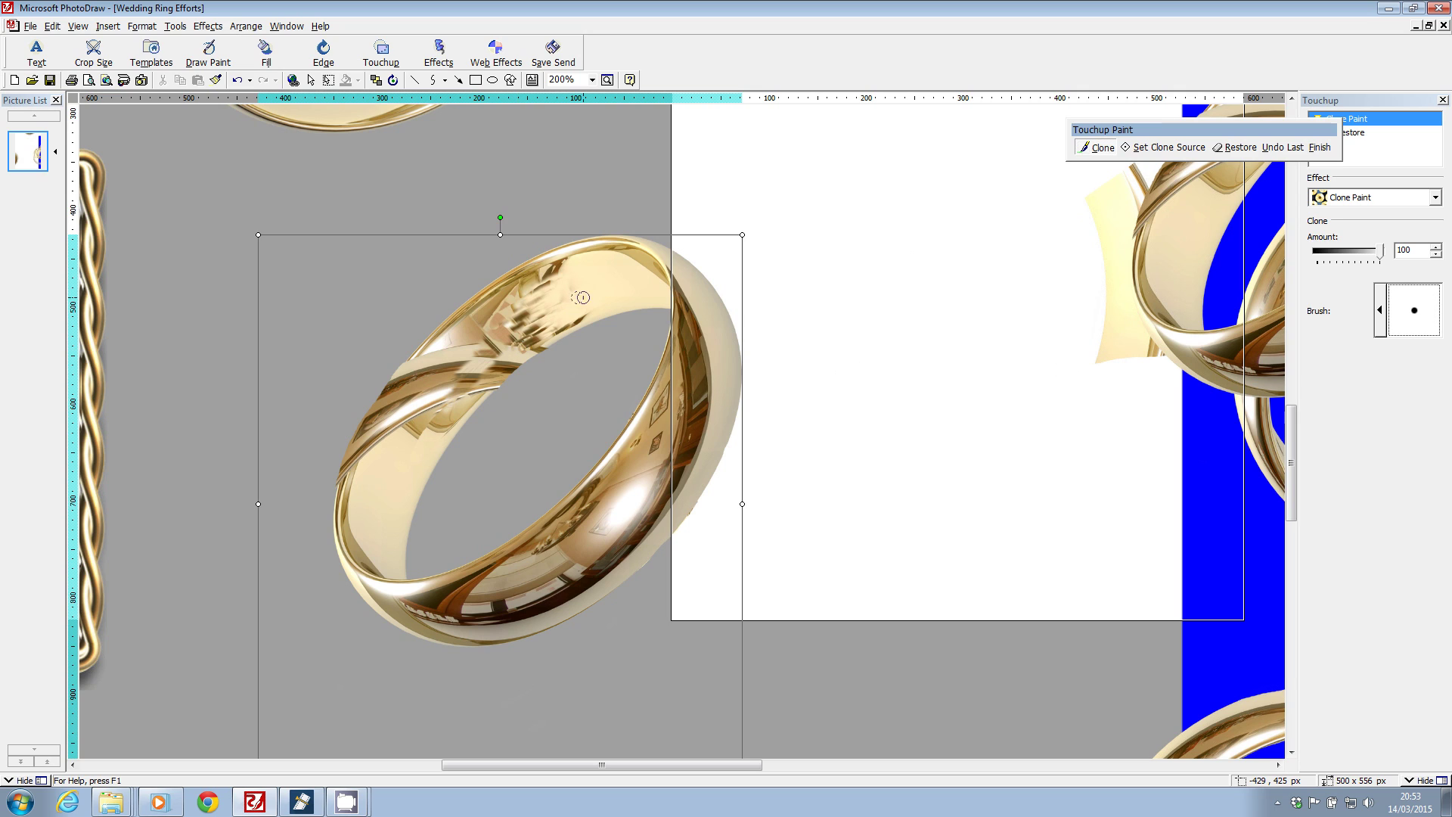
# - Resample gold around the upper reflection and clone it over the dark marks near the outer rim
pyautogui.click(1154, 148)
pyautogui.click(525, 303)
pyautogui.click(1165, 147)
pyautogui.click(513, 325)
pyautogui.moveTo(506, 325)
pyautogui.mouseDown()
pyautogui.moveTo(554, 290)
pyautogui.moveTo(502, 326)
pyautogui.mouseUp()
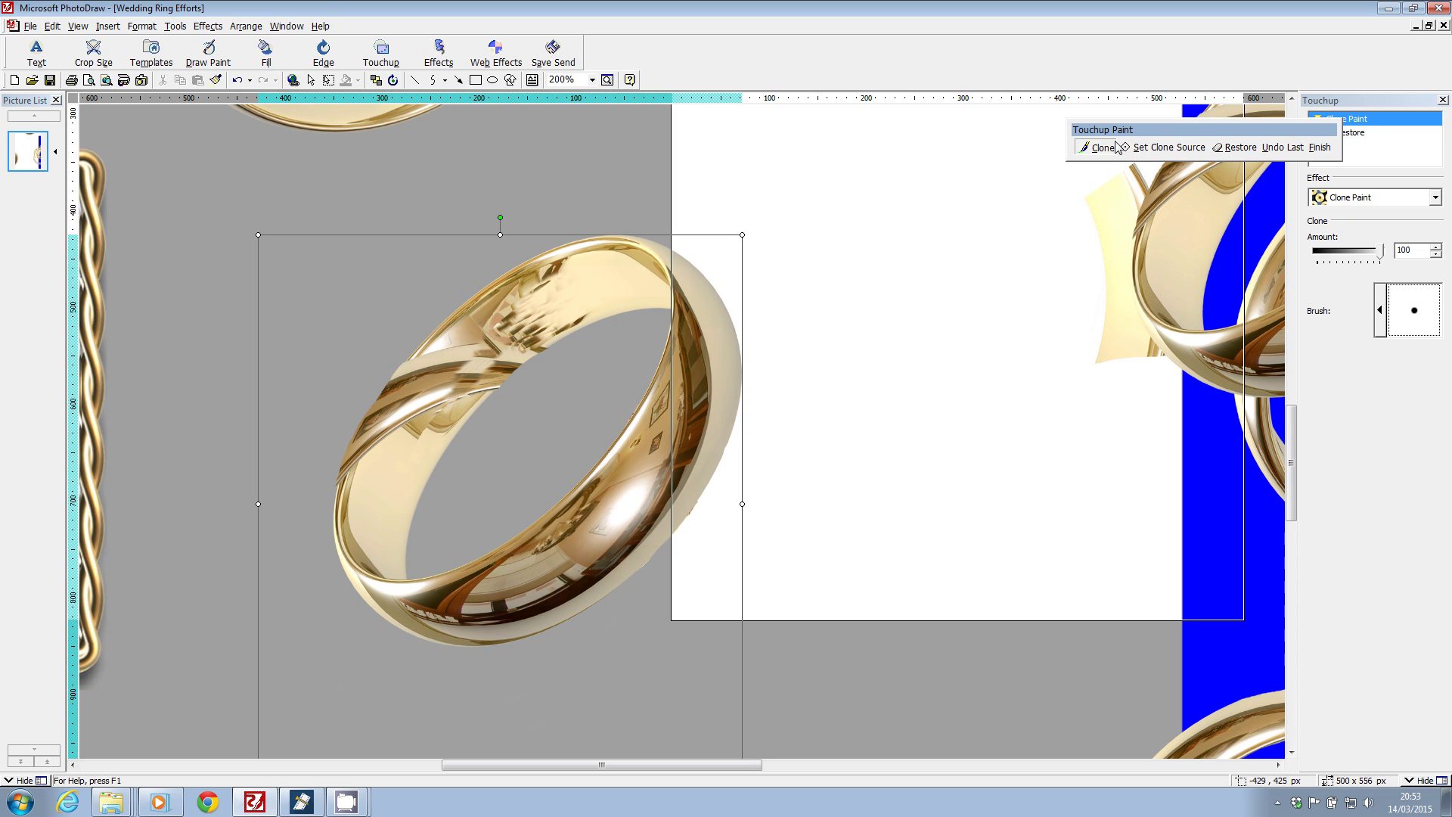
# - Sample several spots on the inner band below the crossing band and clone them over the crossing band's inner end
pyautogui.click(1162, 147)
pyautogui.click(406, 451)
pyautogui.click(1163, 147)
pyautogui.click(390, 460)
pyautogui.click(1146, 147)
pyautogui.click(401, 442)
pyautogui.click(1163, 147)
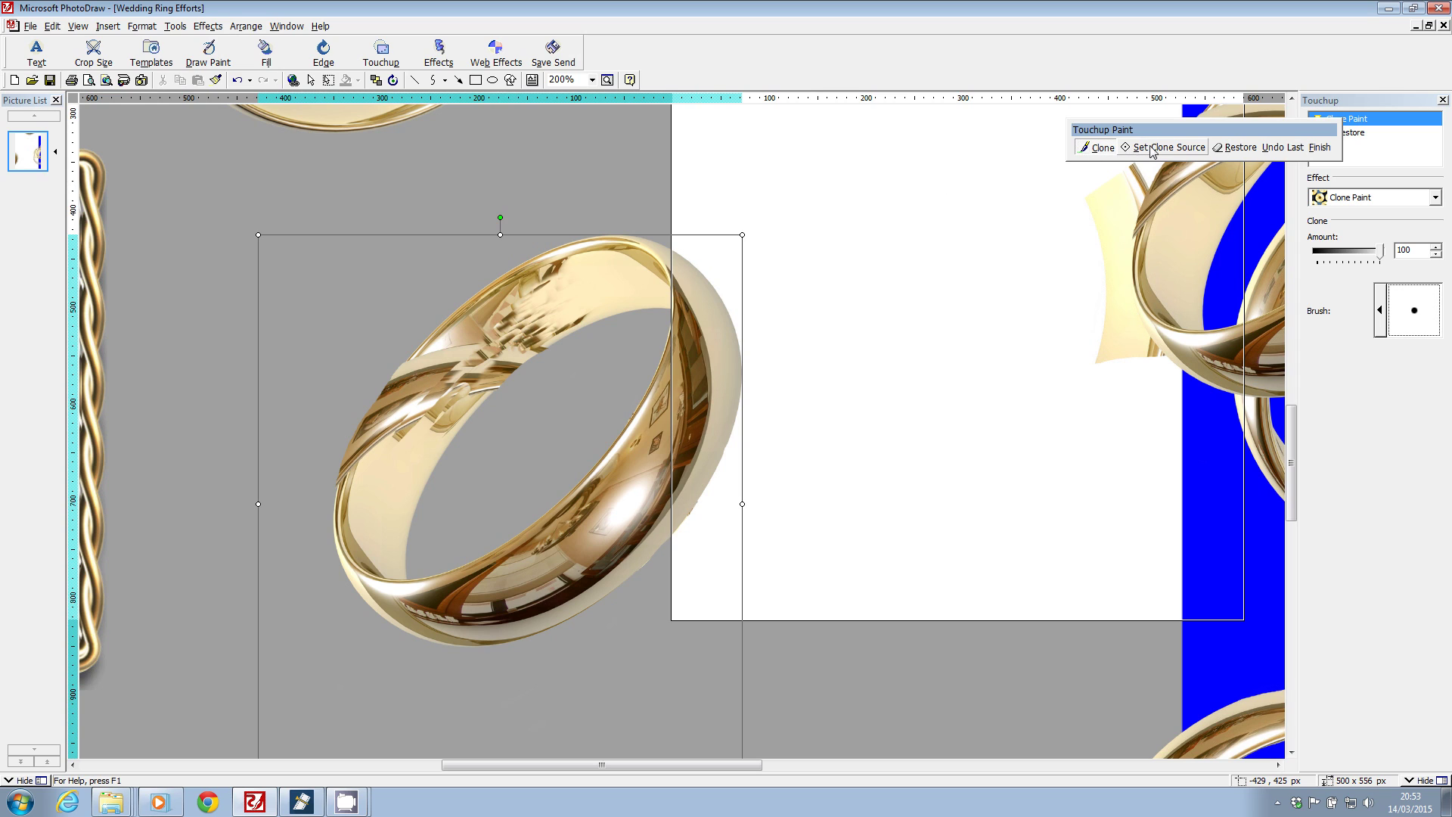
# - Keep cloning lower inner-band gold across the gap between the crossing band and the upper inner band along the ring's opening
pyautogui.moveTo(377, 481)
pyautogui.mouseDown()
pyautogui.moveTo(439, 403)
pyautogui.moveTo(569, 301)
pyautogui.mouseUp()
pyautogui.click(1127, 148)
pyautogui.click(411, 462)
pyautogui.moveTo(437, 427); pyautogui.dragTo(566, 317)
pyautogui.click(1127, 148)
pyautogui.click(433, 428)
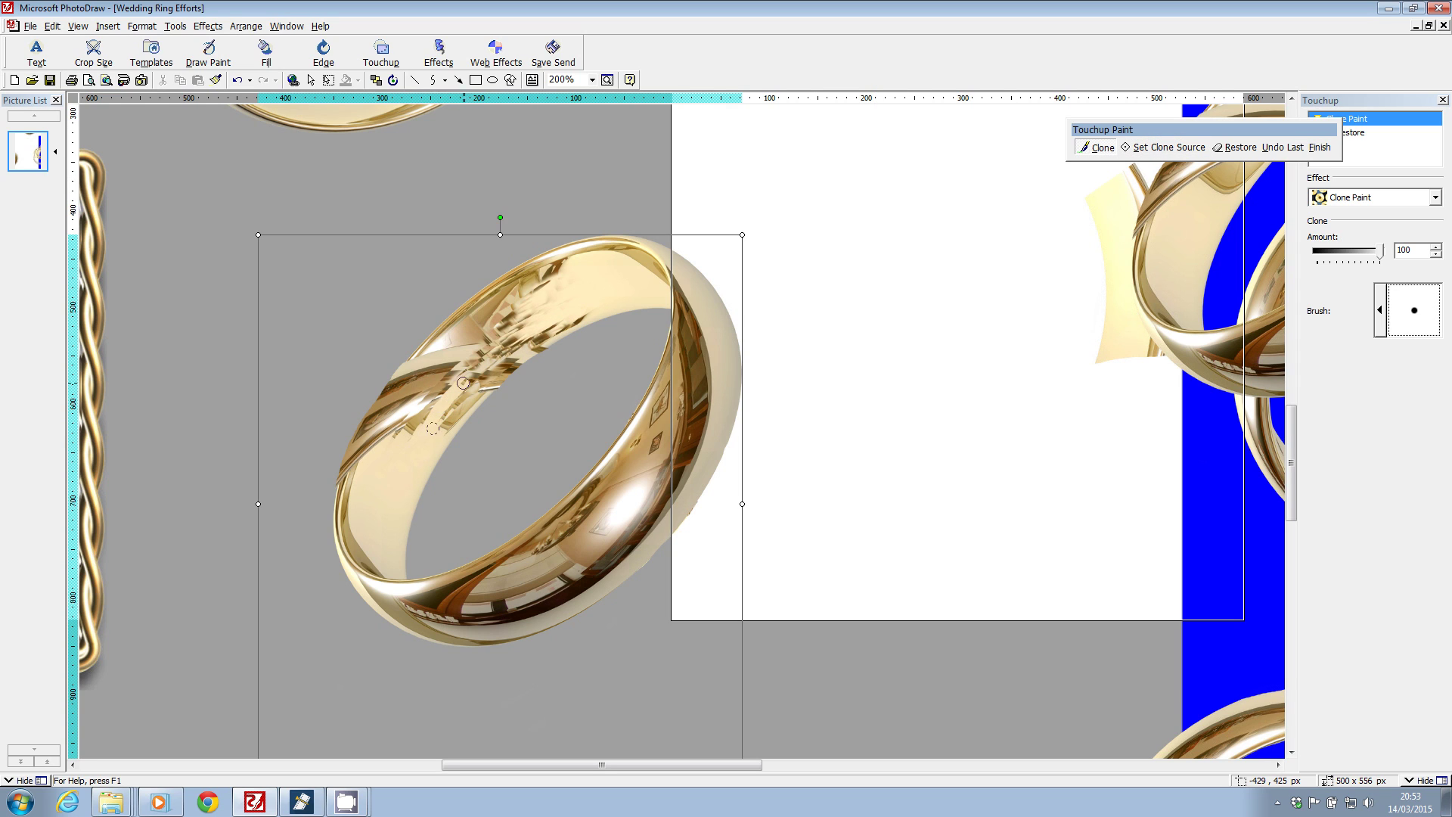
pyautogui.click(1127, 148)
pyautogui.click(408, 434)
pyautogui.click(1126, 148)
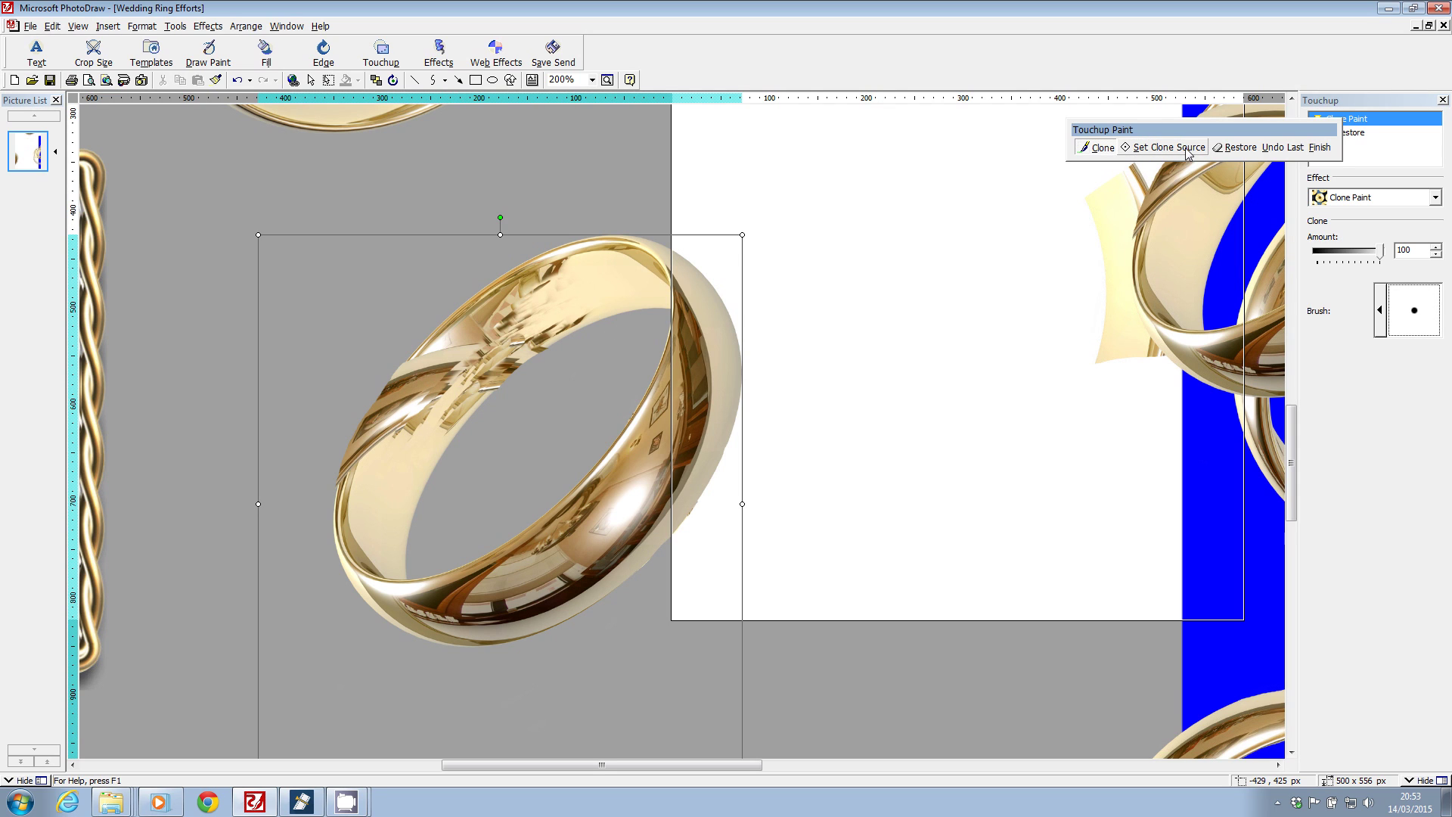